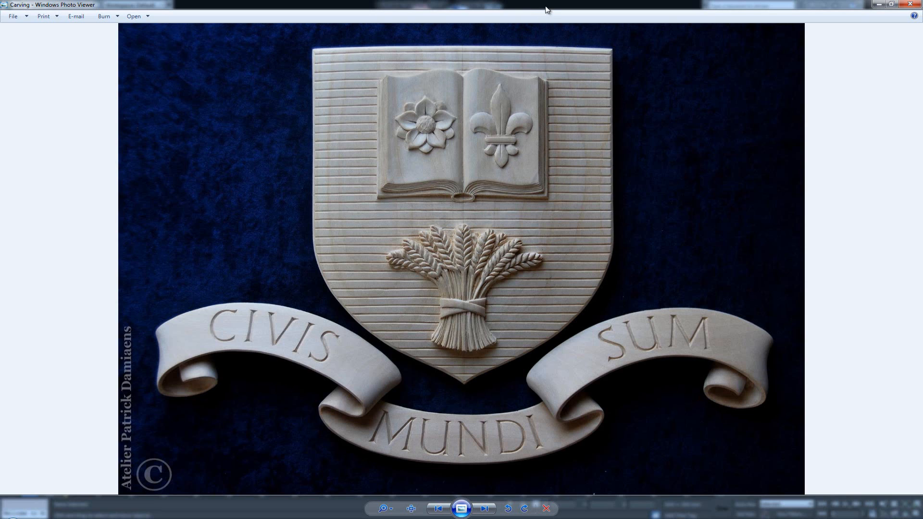
# Move the Carving reference photo window aside and show only the Front viewport in 3ds Max, without its grid.
pyautogui.doubleClick(636, 5)
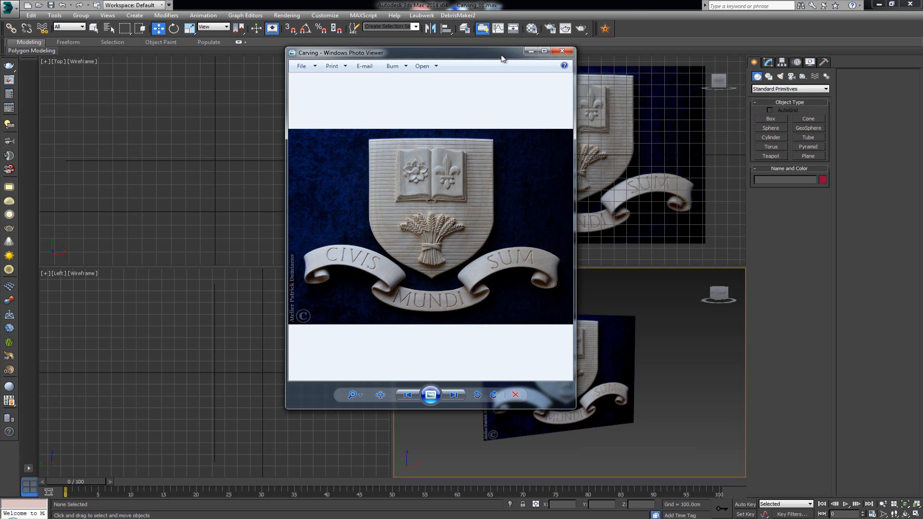
pyautogui.moveTo(501, 56); pyautogui.dragTo(0, 96)
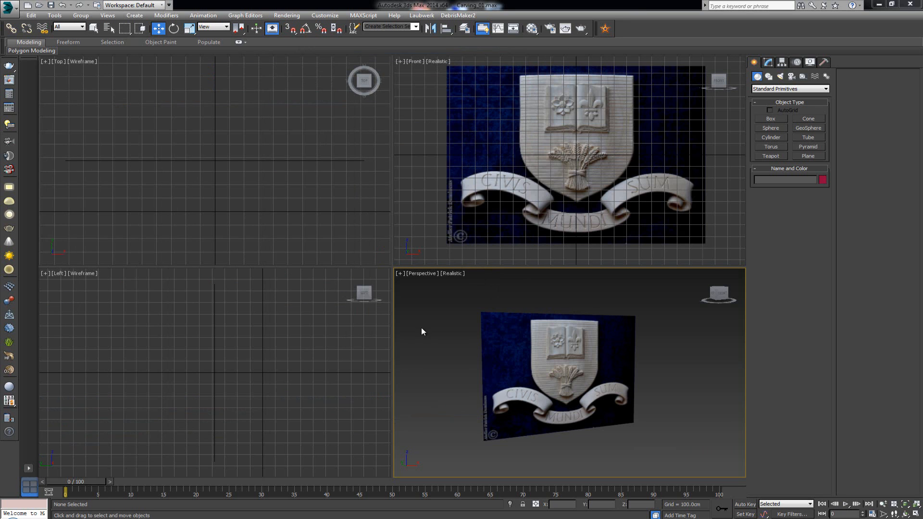
pyautogui.rightClick(561, 209)
pyautogui.hotkey('alt', 'w')
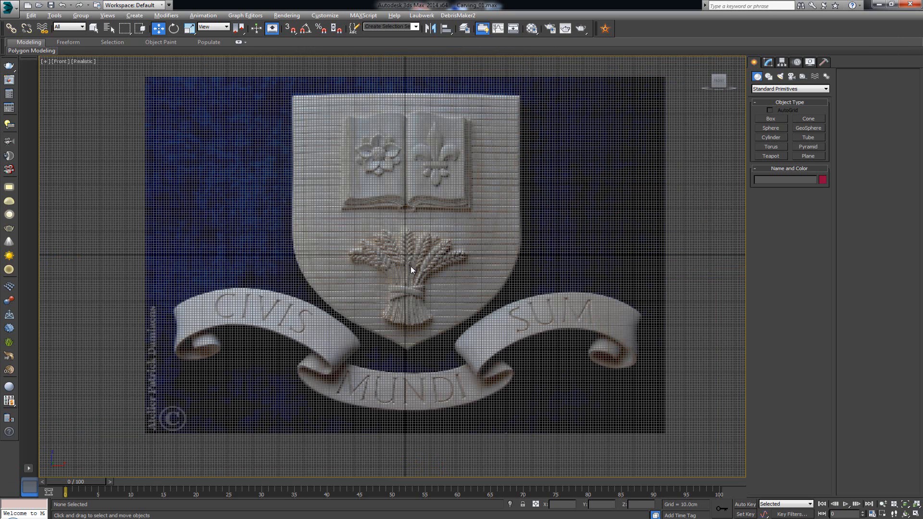
pyautogui.press('g')
# Examine the overall composition of the carving reference: shield, wheat sheaf and lettered ribbons.
pyautogui.scroll(5, 411, 267)
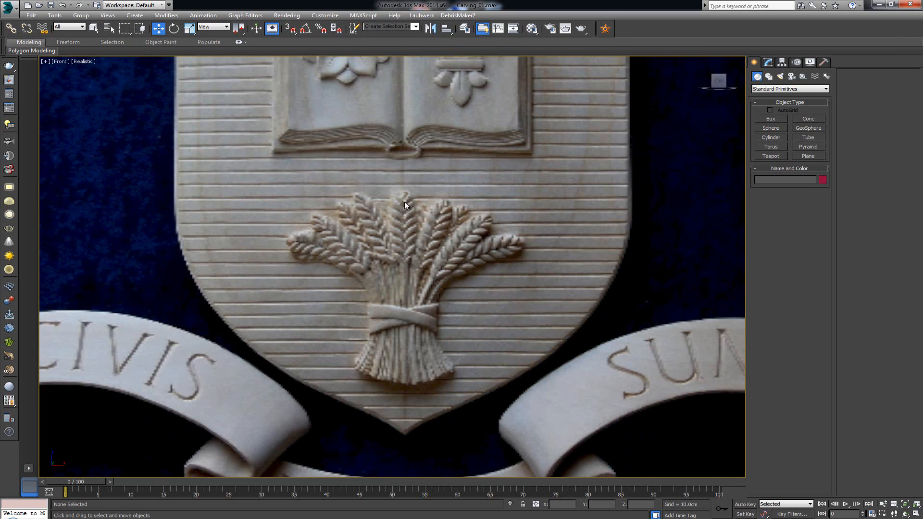
pyautogui.scroll(-3, 405, 205)
pyautogui.scroll(-2, 410, 315)
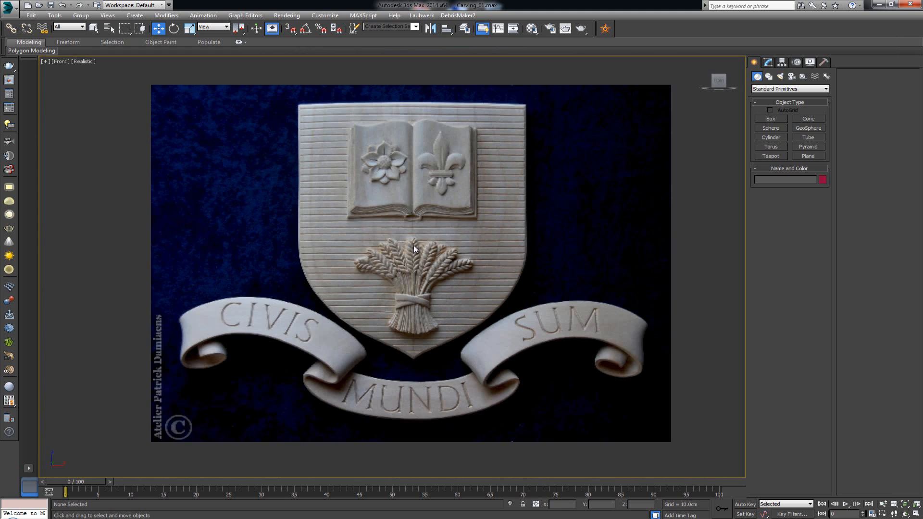
pyautogui.moveTo(416, 269); pyautogui.dragTo(411, 284, button='middle')
pyautogui.scroll(2, 411, 267)
pyautogui.scroll(-2, 411, 267)
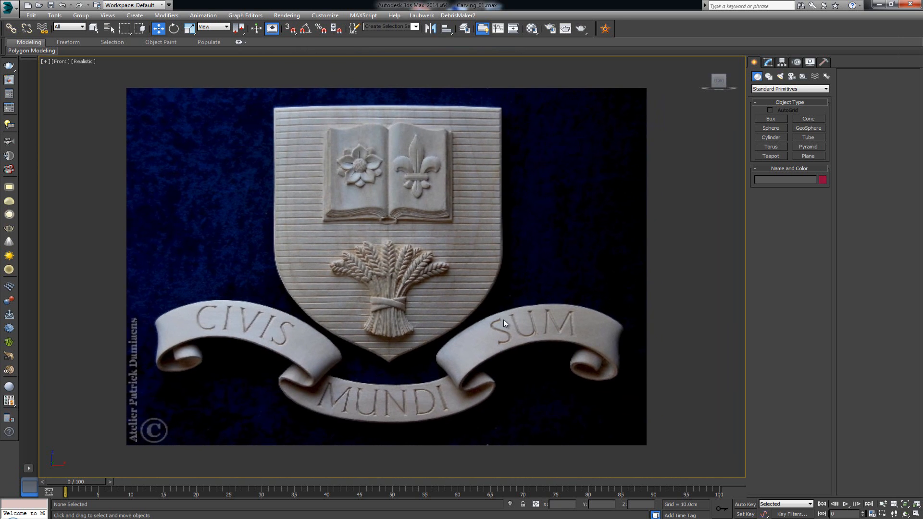
pyautogui.scroll(3, 503, 319)
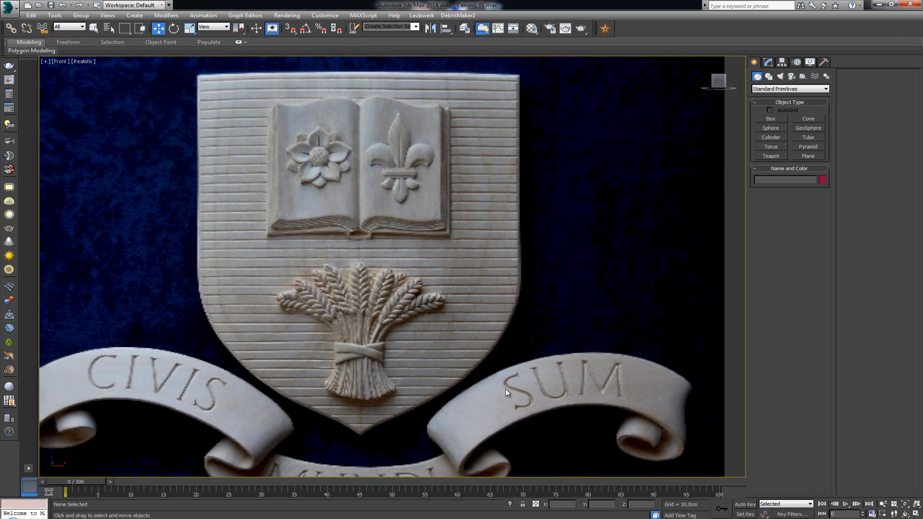
pyautogui.scroll(-3, 456, 263)
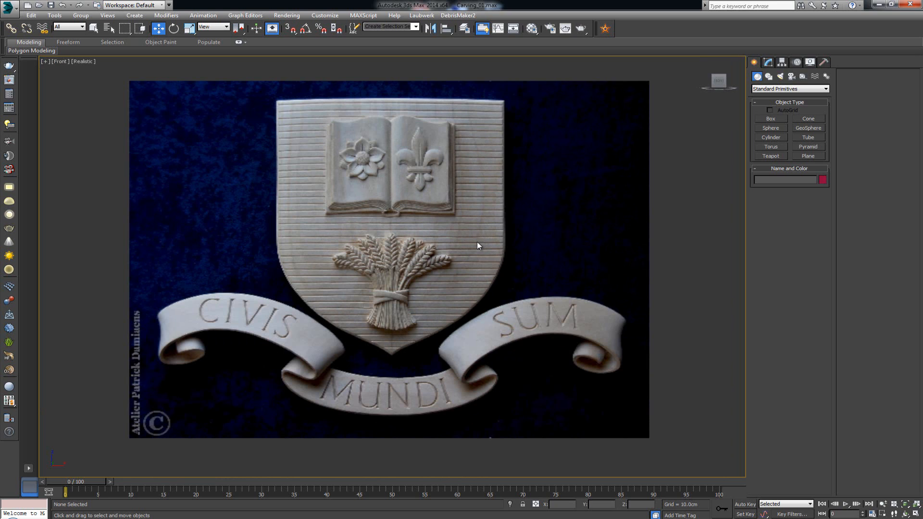
pyautogui.moveTo(477, 241); pyautogui.dragTo(478, 250, button='middle')
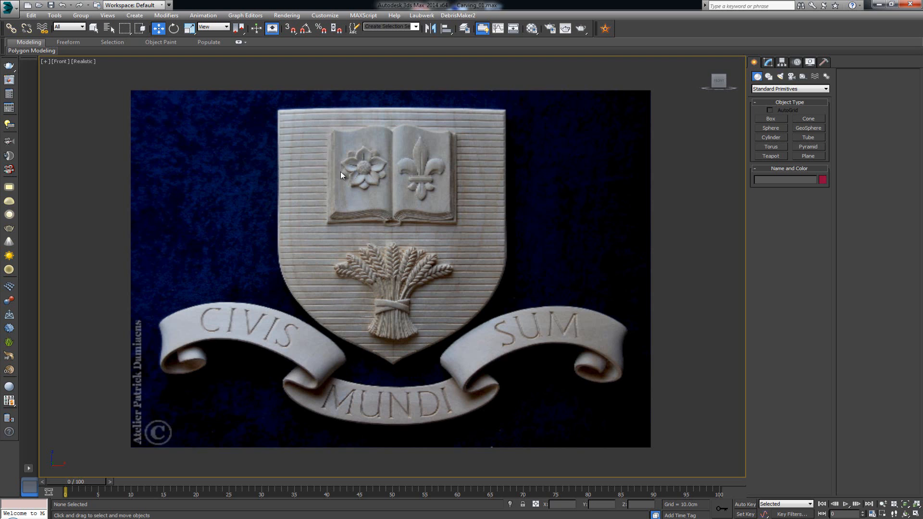
# Examine the open book with its flower and fleur-de-lis, the wheat sheaf and the ribbon below the shield.
pyautogui.scroll(2, 341, 172)
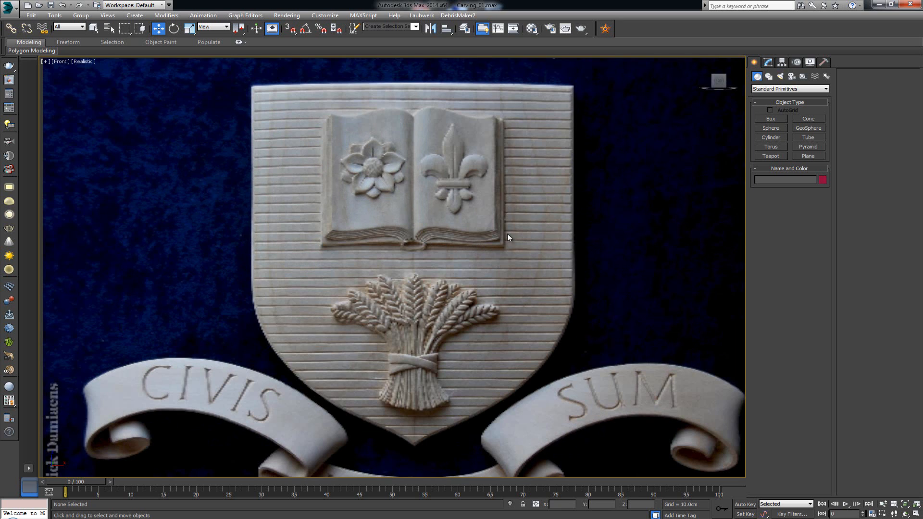
pyautogui.scroll(2, 388, 228)
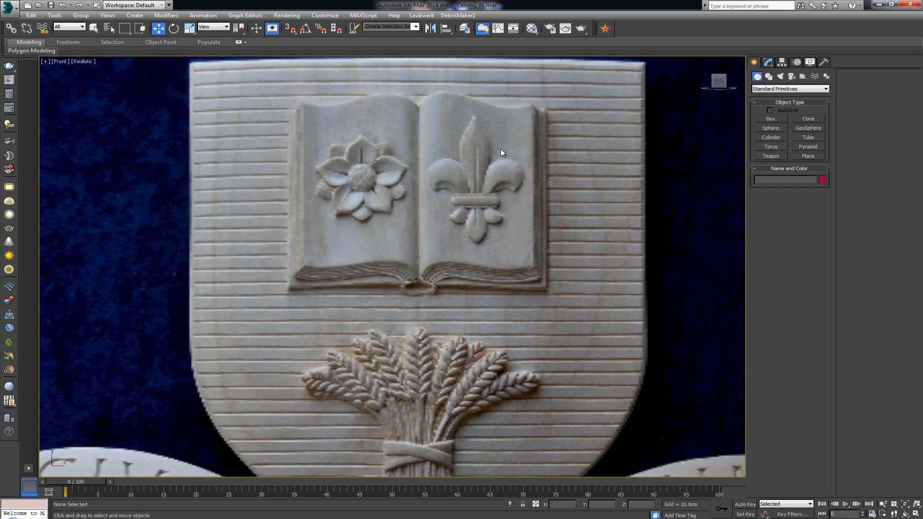
pyautogui.moveTo(460, 194); pyautogui.dragTo(461, 142, button='middle')
pyautogui.scroll(-3, 451, 118)
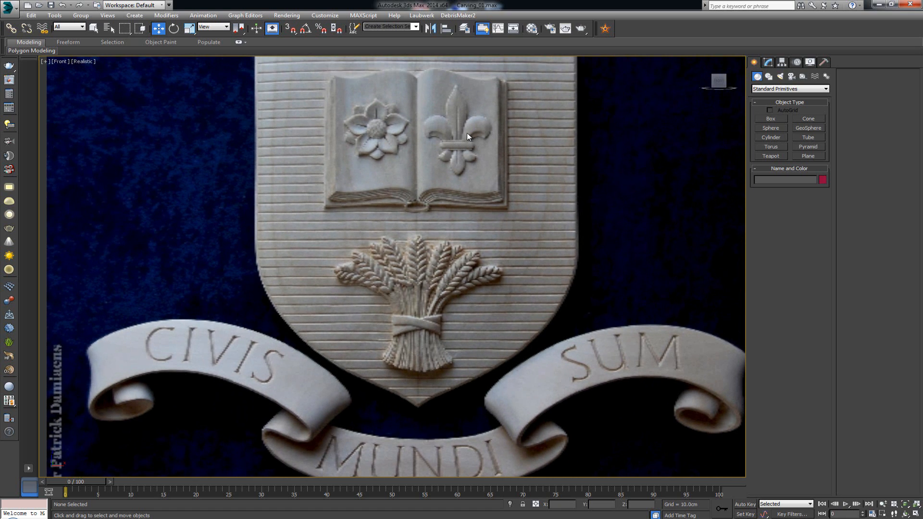
pyautogui.moveTo(457, 171); pyautogui.dragTo(436, 111, button='middle')
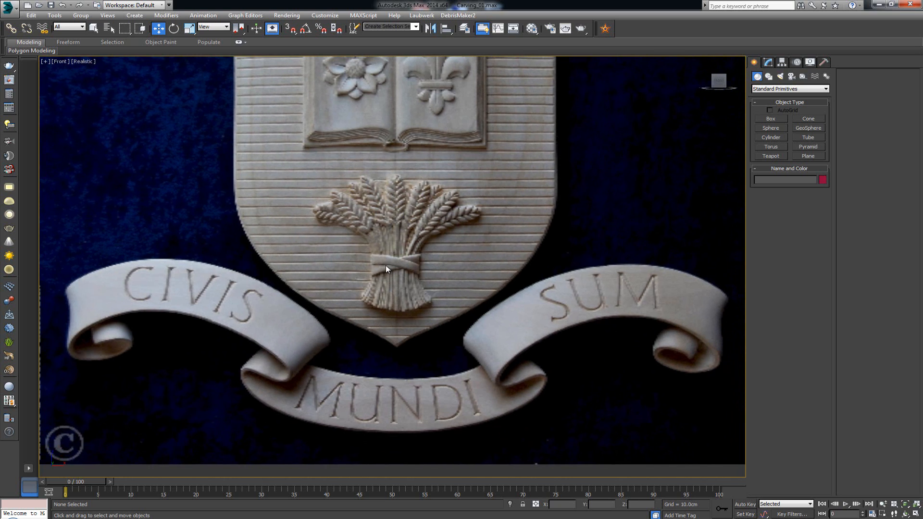
pyautogui.moveTo(385, 249); pyautogui.dragTo(358, 181, button='middle')
pyautogui.scroll(-2, 354, 185)
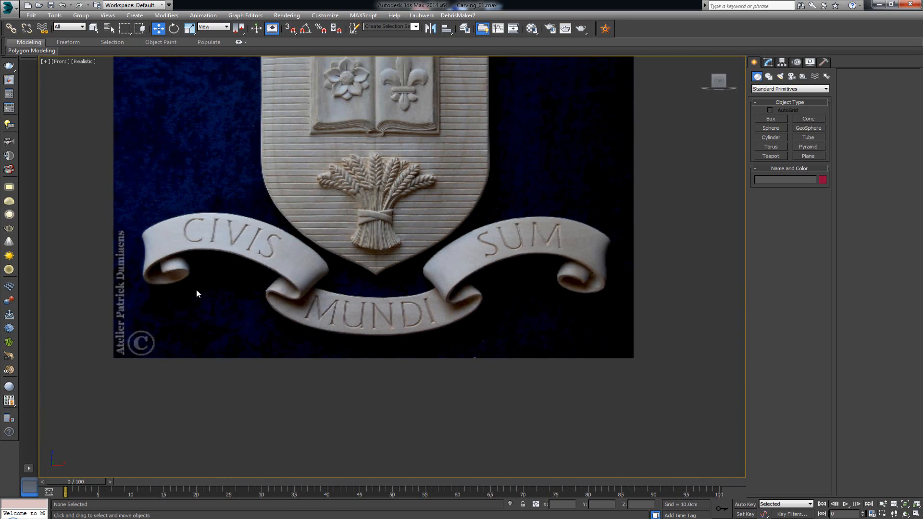
pyautogui.moveTo(435, 212); pyautogui.dragTo(435, 287, button='middle')
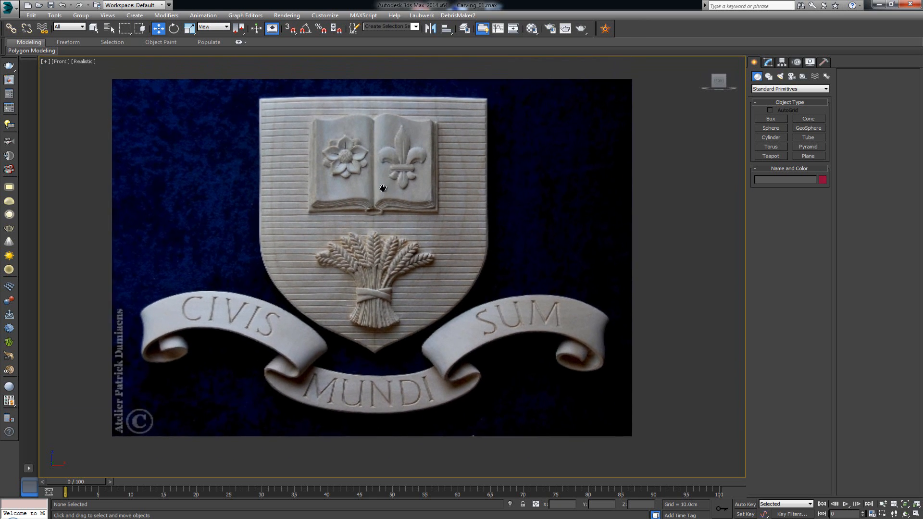
# Inspect the shield's grooved background around the book and wheat sheaf, and its upper right corner.
pyautogui.scroll(2, 382, 199)
pyautogui.moveTo(383, 187); pyautogui.dragTo(385, 216, button='middle')
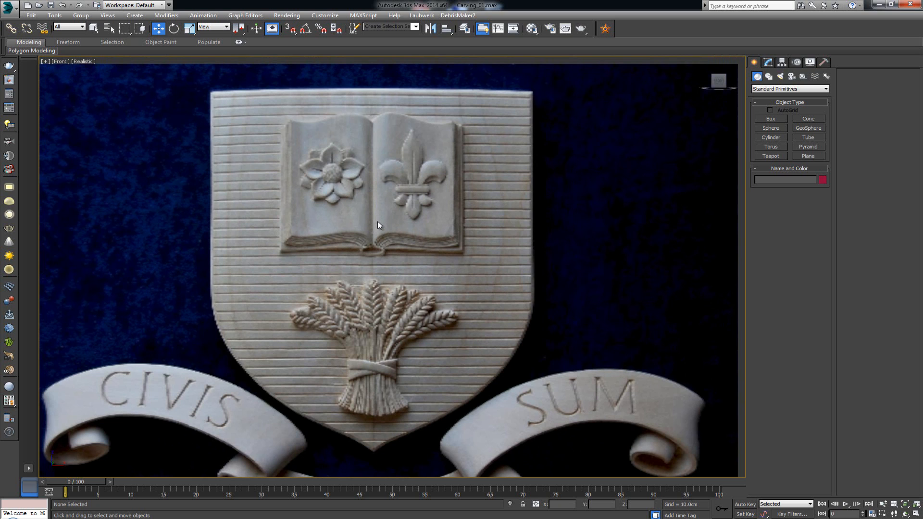
pyautogui.moveTo(401, 266); pyautogui.dragTo(398, 250, button='middle')
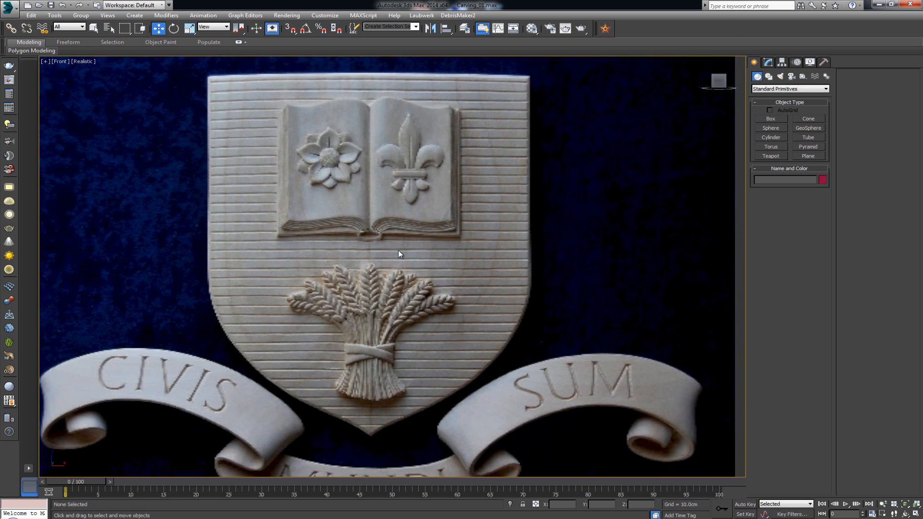
pyautogui.scroll(-2, 390, 237)
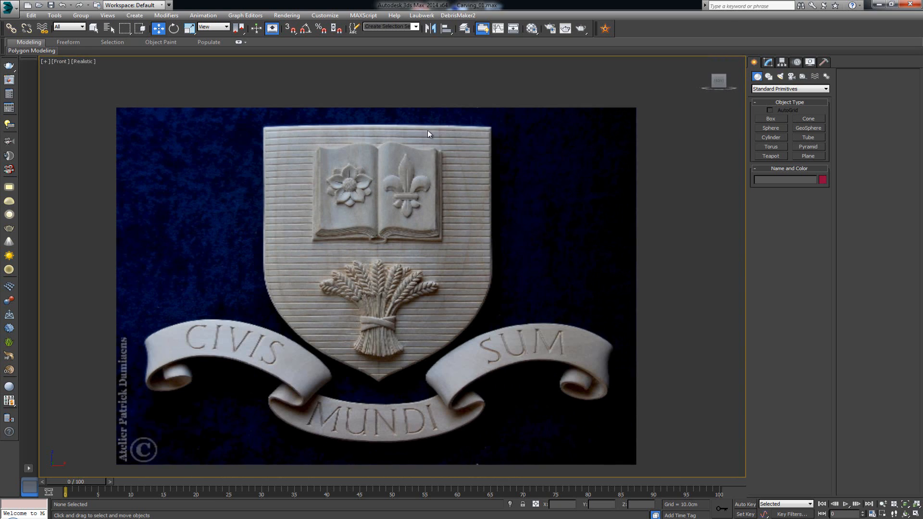
pyautogui.scroll(4, 428, 168)
pyautogui.scroll(-2, 397, 168)
pyautogui.moveTo(397, 169); pyautogui.dragTo(396, 143, button='middle')
pyautogui.scroll(-2, 396, 143)
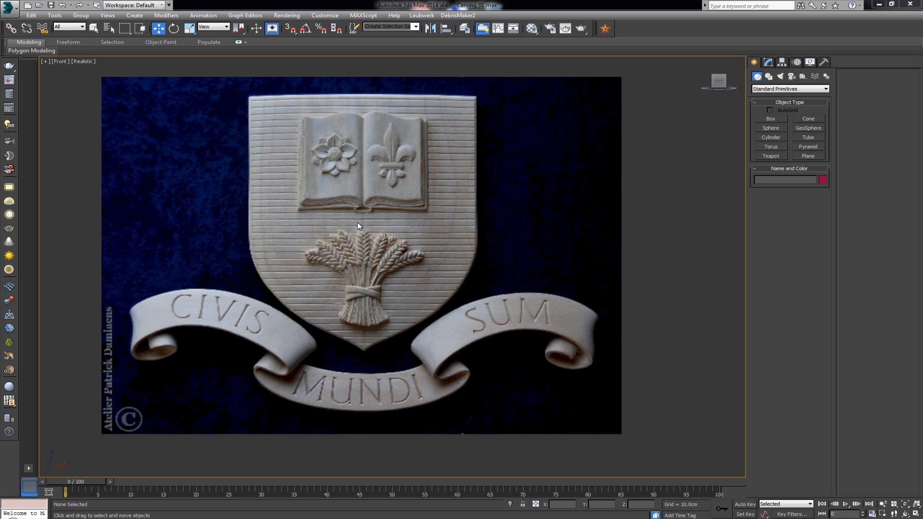
pyautogui.scroll(5, 376, 225)
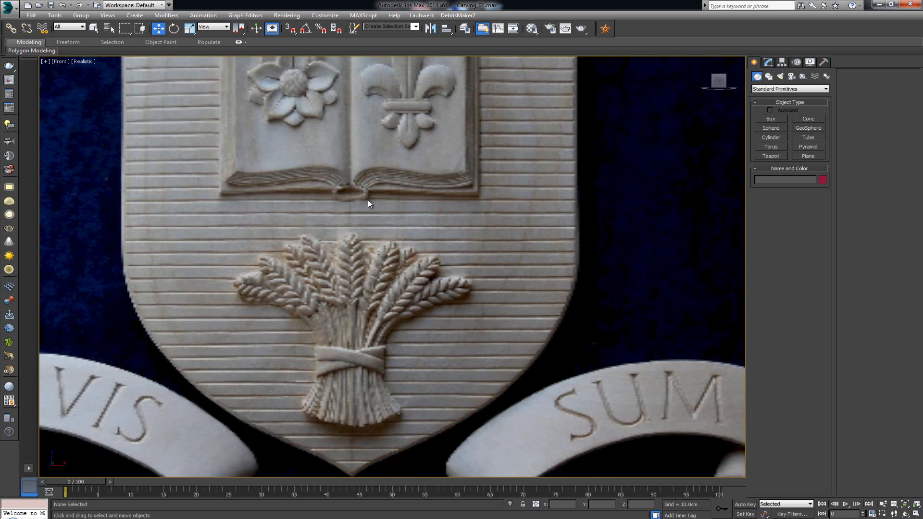
pyautogui.scroll(-3, 363, 262)
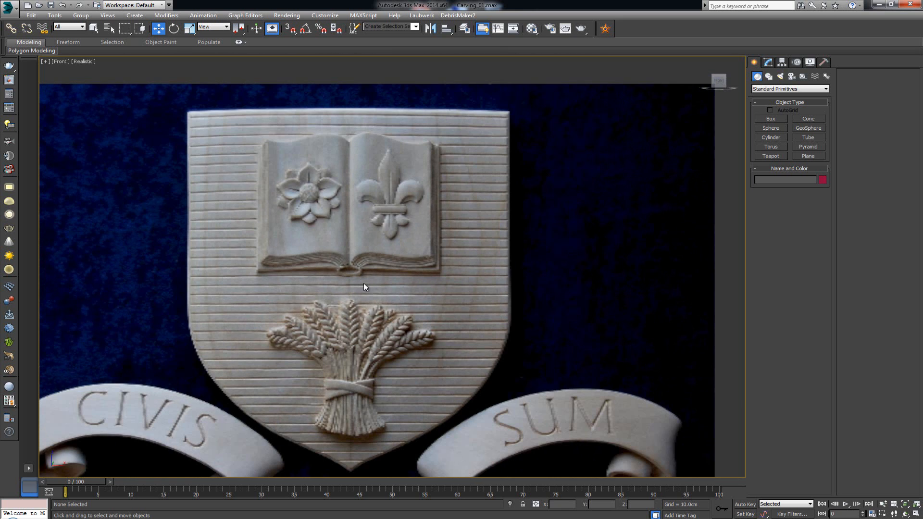
pyautogui.moveTo(391, 318); pyautogui.dragTo(396, 369, button='middle')
pyautogui.scroll(3, 397, 222)
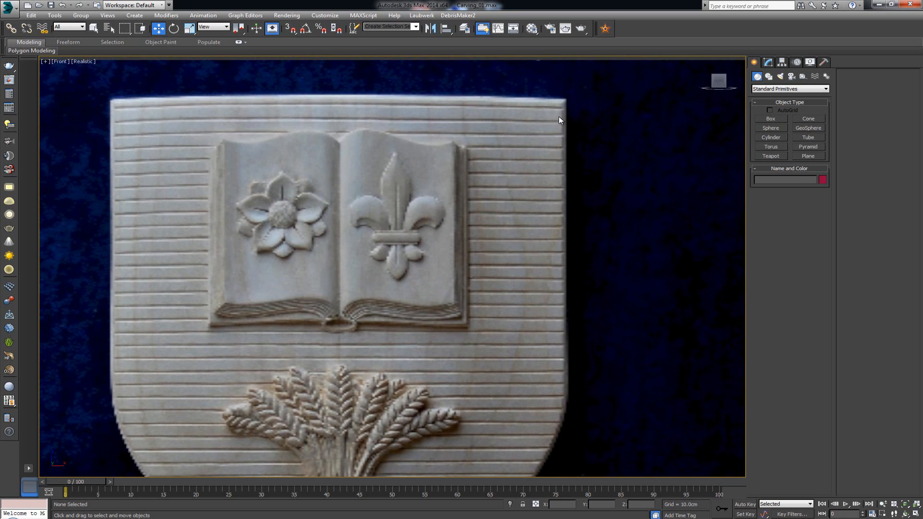
pyautogui.moveTo(518, 133); pyautogui.dragTo(406, 233, button='middle')
pyautogui.scroll(6, 406, 232)
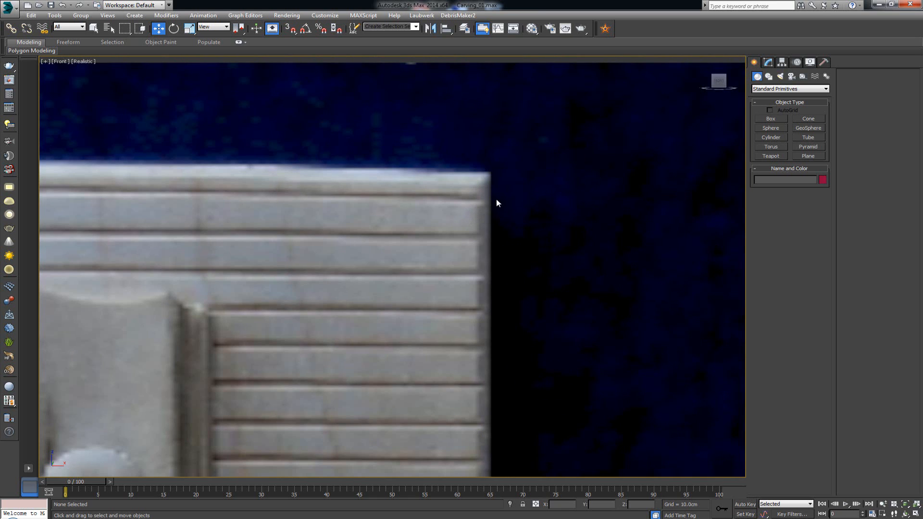
pyautogui.scroll(-4, 492, 191)
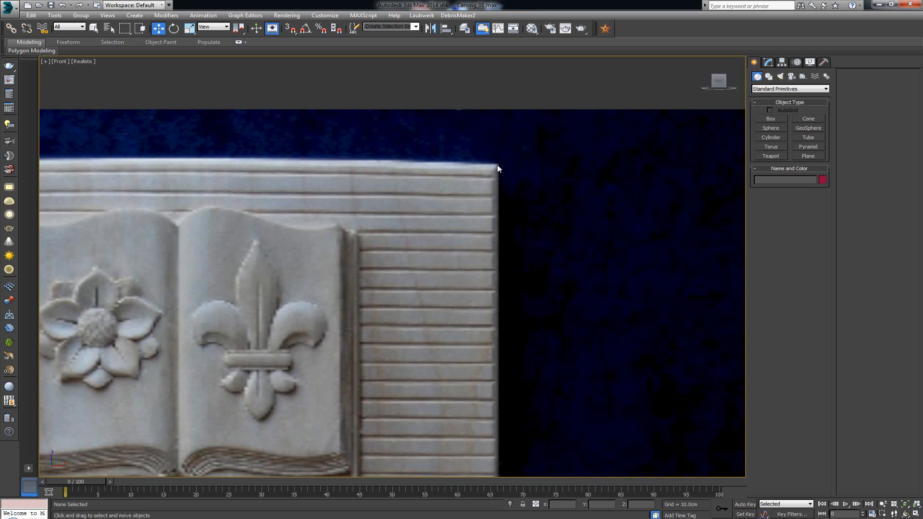
# Switch to Windows Photo Viewer and inspect the shield's edge along its curved sides and lower tip at close range.
pyautogui.hotkey('alt', 'Tab')
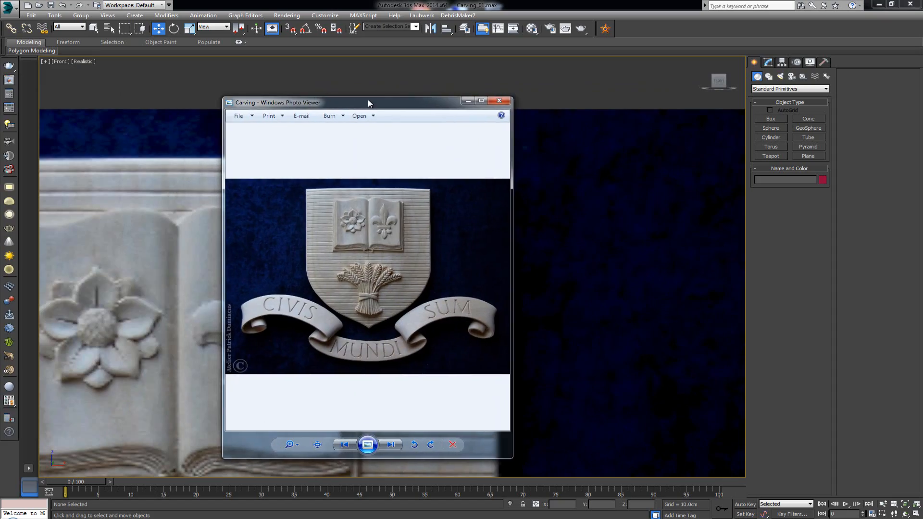
pyautogui.doubleClick(367, 100)
pyautogui.scroll(4, 316, 127)
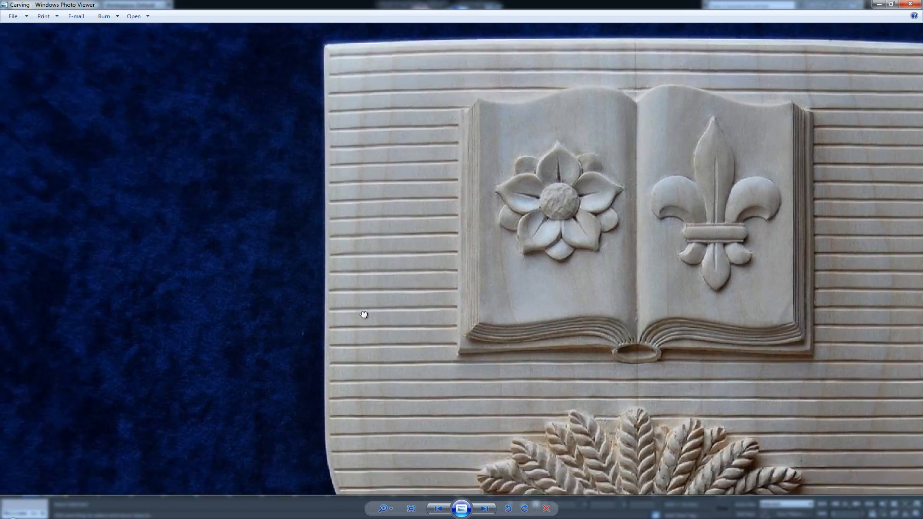
pyautogui.moveTo(364, 314); pyautogui.dragTo(381, 33)
pyautogui.scroll(4, 381, 285)
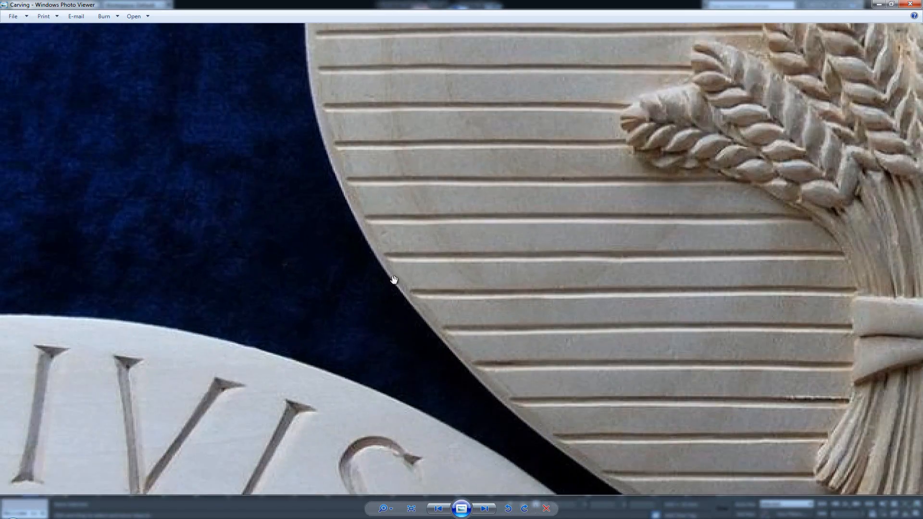
pyautogui.moveTo(392, 281); pyautogui.dragTo(329, 157)
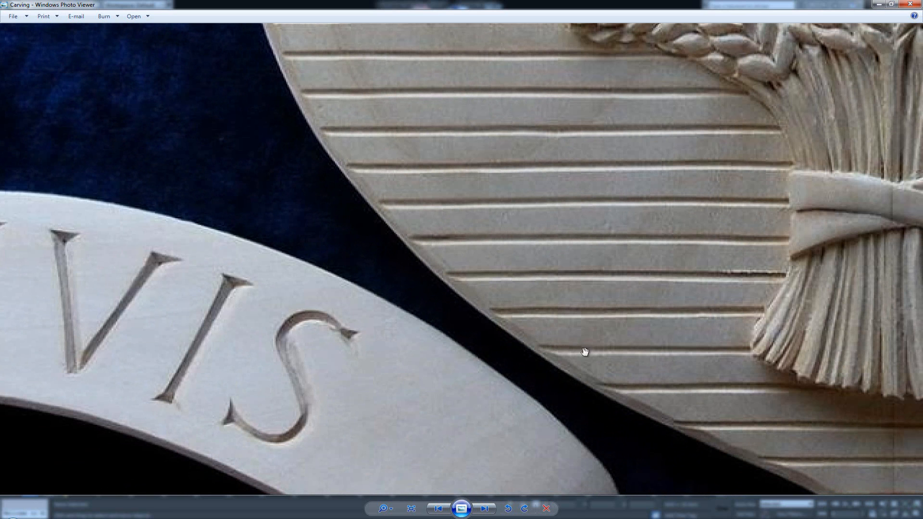
pyautogui.moveTo(586, 353); pyautogui.dragTo(351, 207)
pyautogui.moveTo(594, 309); pyautogui.dragTo(352, 216)
pyautogui.moveTo(645, 191); pyautogui.dragTo(379, 303)
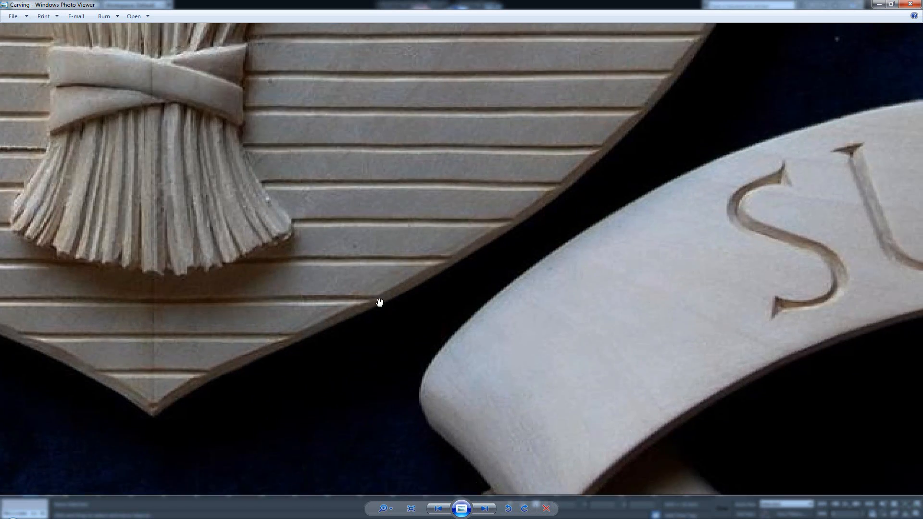
pyautogui.moveTo(651, 111); pyautogui.dragTo(463, 256)
pyautogui.moveTo(562, 40); pyautogui.dragTo(526, 196)
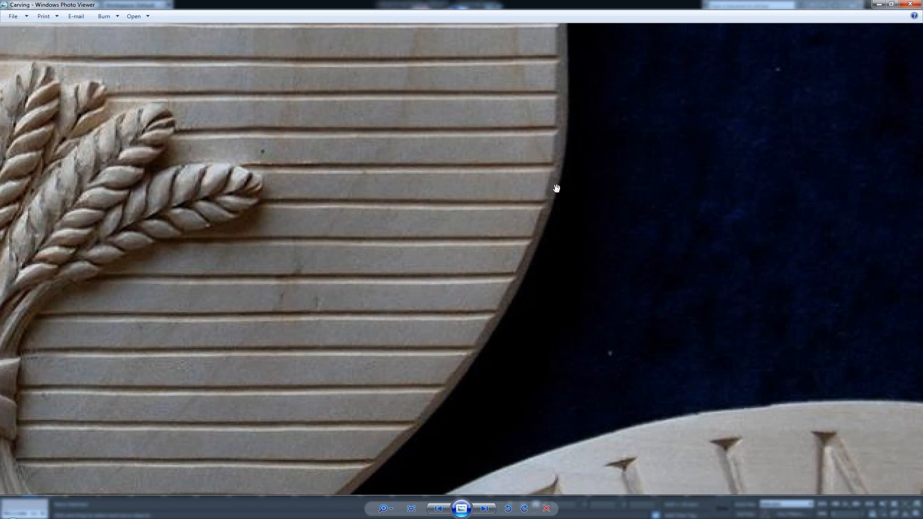
pyautogui.scroll(-6, 453, 169)
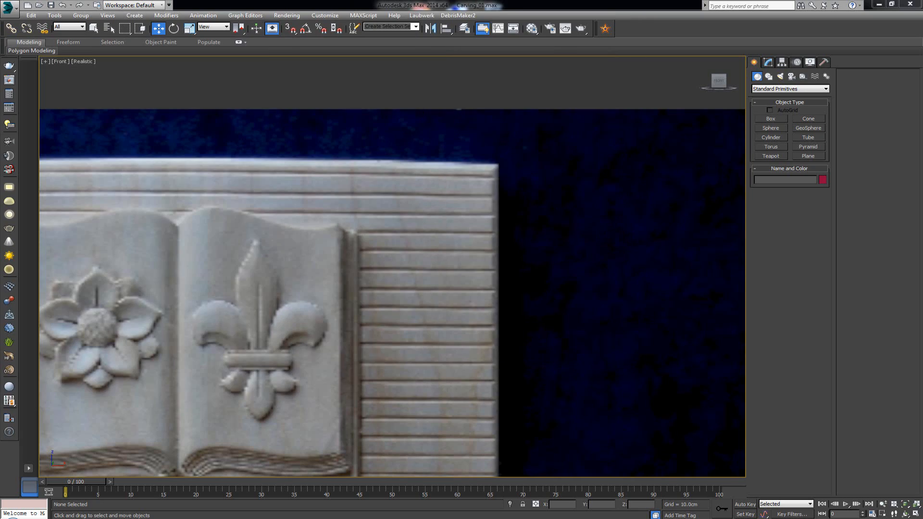
# Draw a closed Line spline around the shield's right half, from the lower tip via the side and upper corner to the top centre.
pyautogui.scroll(-6, 303, 223)
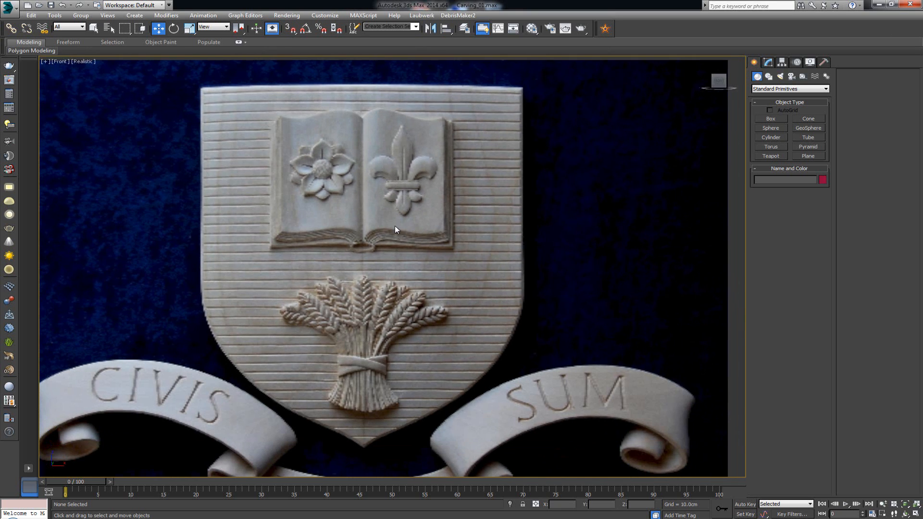
pyautogui.rightClick(406, 186)
pyautogui.click(423, 153)
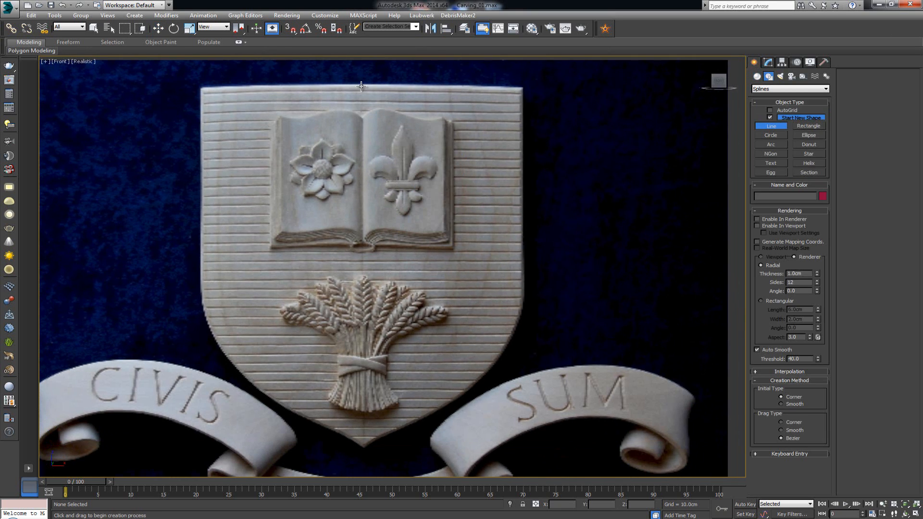
pyautogui.click(364, 447)
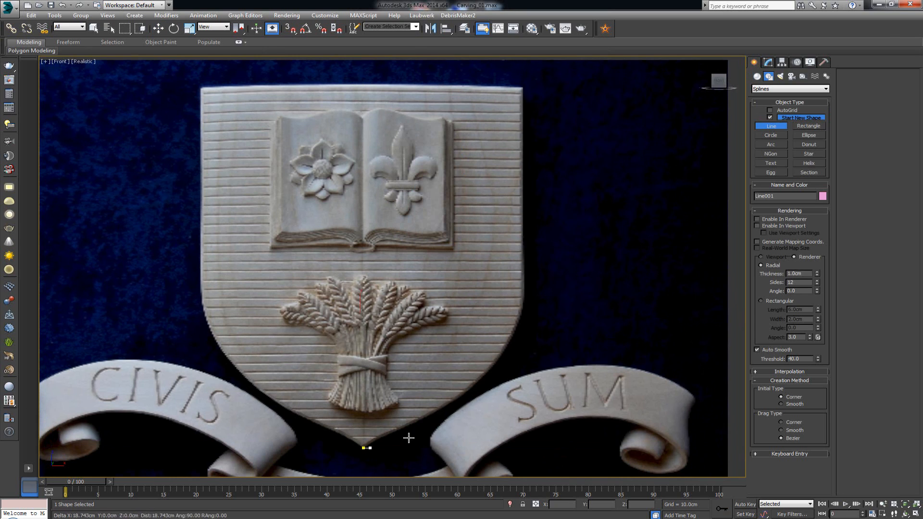
pyautogui.click(523, 306)
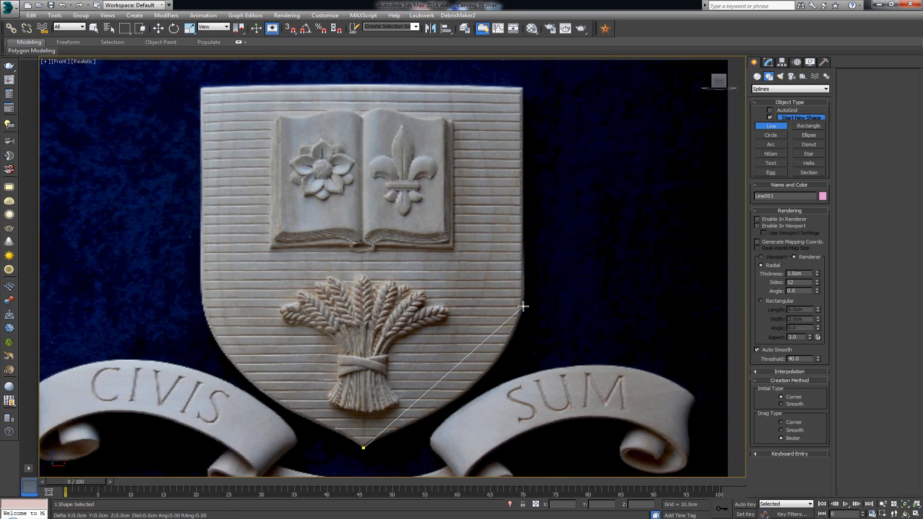
pyautogui.keyDown('shift'); pyautogui.click(529, 89); pyautogui.keyUp('shift')
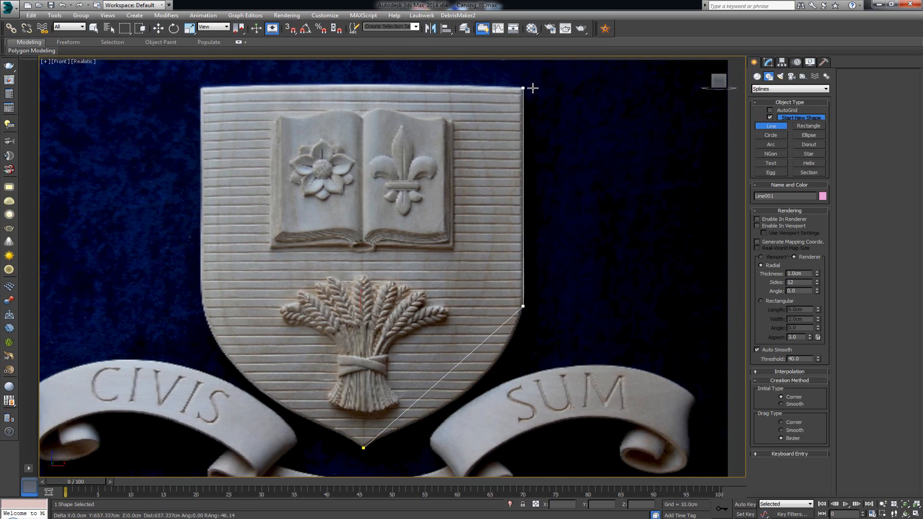
pyautogui.keyDown('shift'); pyautogui.click(359, 88); pyautogui.keyUp('shift')
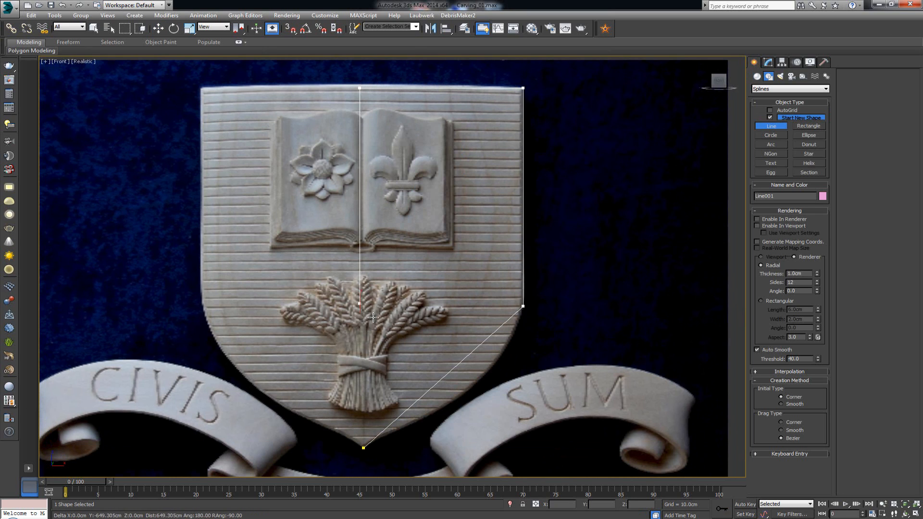
pyautogui.click(363, 447)
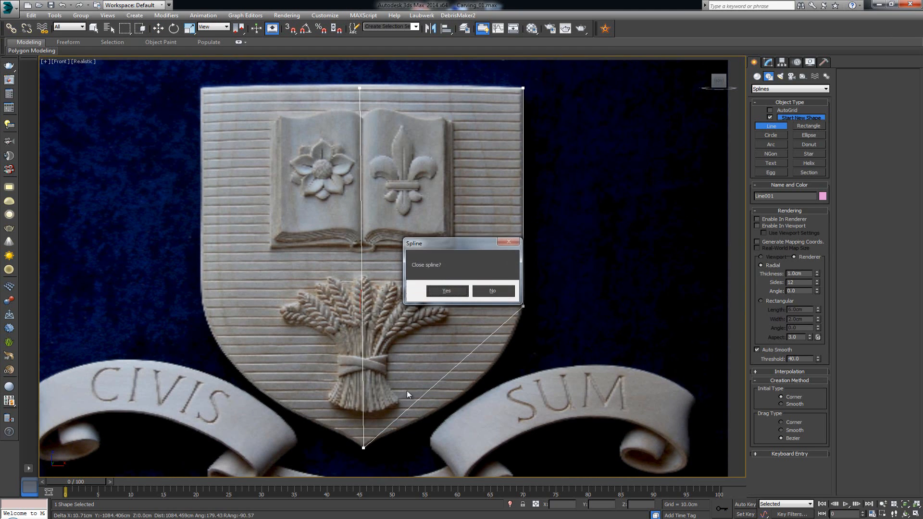
pyautogui.click(451, 290)
# Move the spline's top centre vertex sideways so that it aligns vertically with the vertex at the shield's tip.
pyautogui.press('w')
pyautogui.press('1')
pyautogui.moveTo(341, 75); pyautogui.dragTo(375, 96)
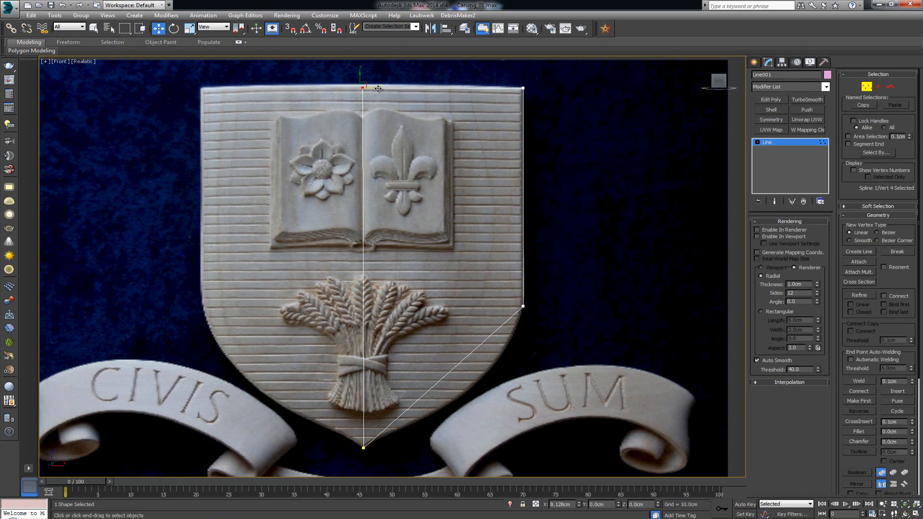
pyautogui.moveTo(378, 88); pyautogui.dragTo(374, 89)
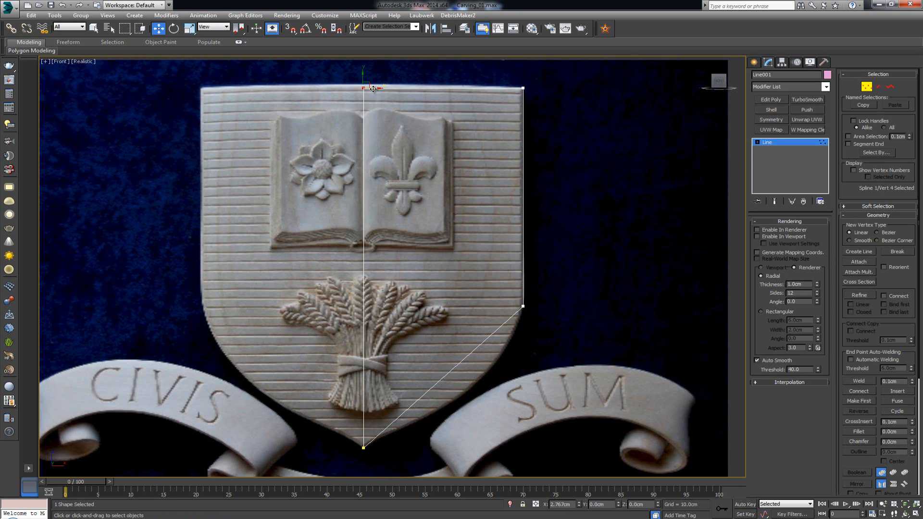
pyautogui.click(365, 116)
pyautogui.moveTo(372, 325); pyautogui.dragTo(354, 306, button='middle')
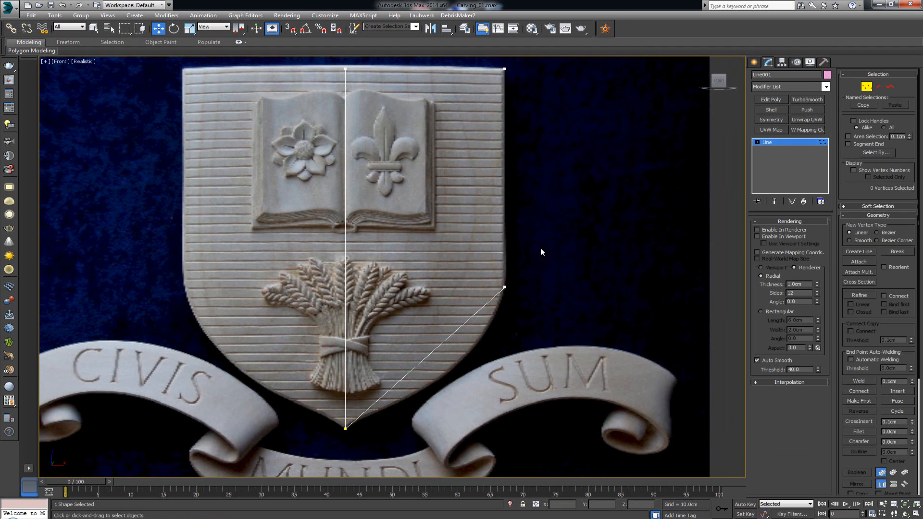
pyautogui.moveTo(601, 185); pyautogui.dragTo(571, 243, button='middle')
pyautogui.moveTo(485, 200); pyautogui.dragTo(486, 146, button='middle')
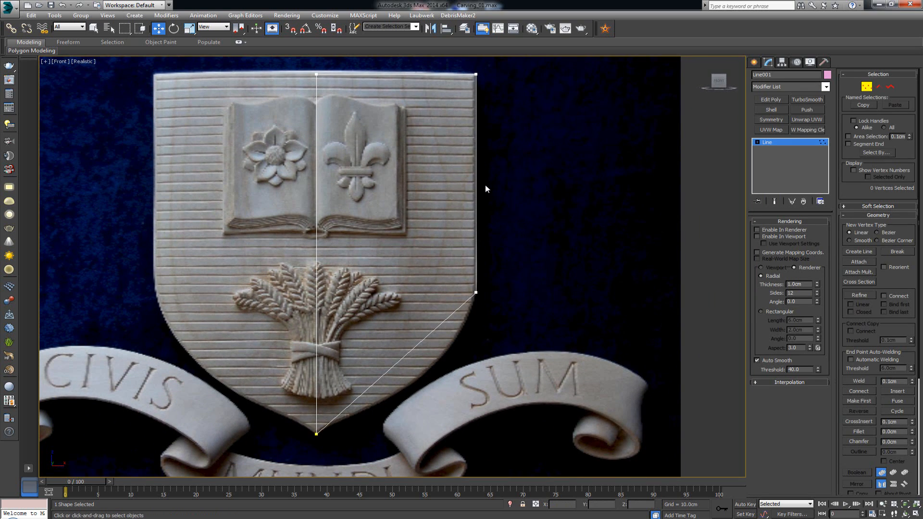
# Convert all vertices of the half-shield spline to Bezier Corner.
pyautogui.press('1')
pyautogui.press('1')
pyautogui.hotkey('ctrl', 'a')
pyautogui.rightClick(473, 287)
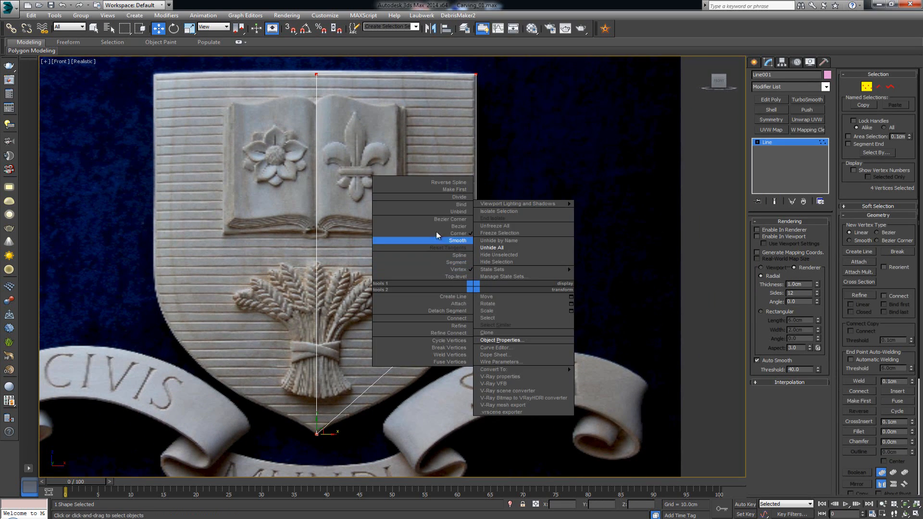
pyautogui.click(443, 222)
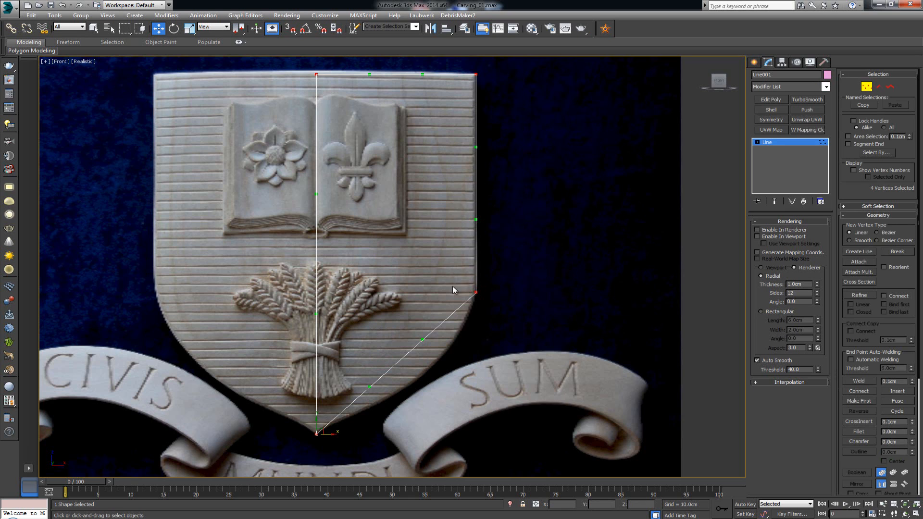
# Try to bend the lower diagonal segment along the shield's curve using only the handles of its two end vertices.
pyautogui.moveTo(451, 341); pyautogui.dragTo(426, 287, button='middle')
pyautogui.moveTo(421, 287); pyautogui.dragTo(472, 313)
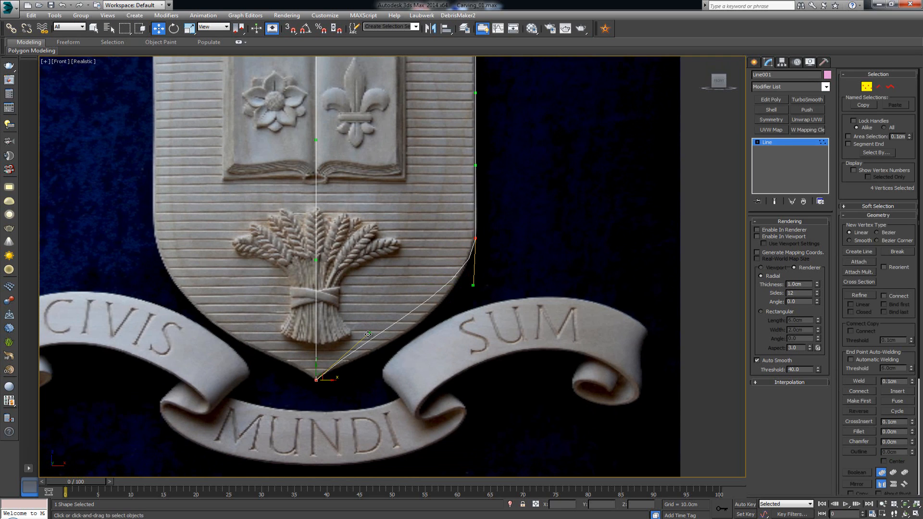
pyautogui.moveTo(369, 335); pyautogui.dragTo(331, 366)
pyautogui.hotkey('ctrl', 'z')
pyautogui.hotkey('ctrl', 'z')
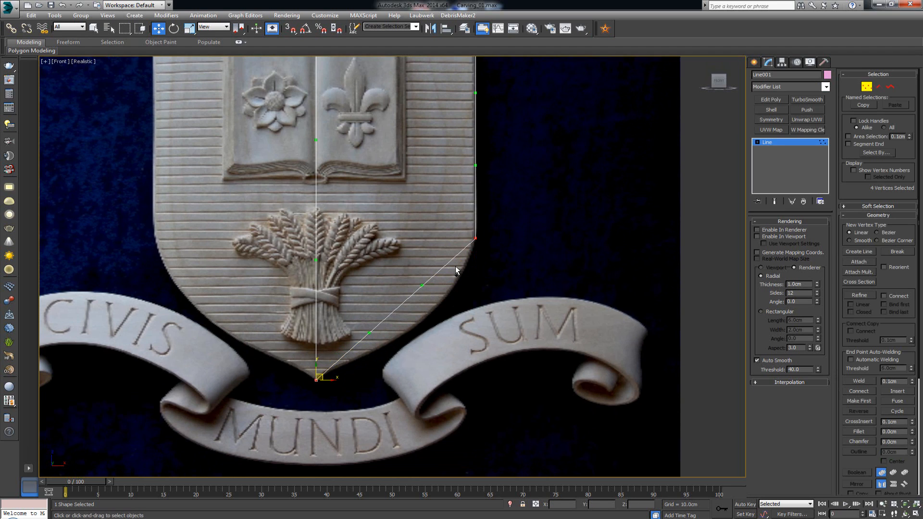
# Refine the lower diagonal segment with a middle vertex and move it out onto the shield's curved edge.
pyautogui.click(409, 240)
pyautogui.click(845, 296)
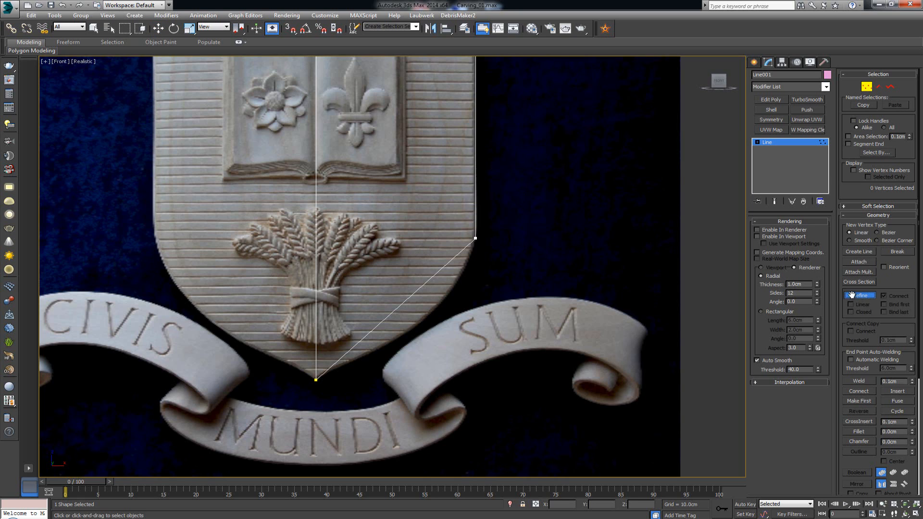
pyautogui.click(403, 302)
pyautogui.press('w')
pyautogui.moveTo(413, 294); pyautogui.dragTo(426, 314)
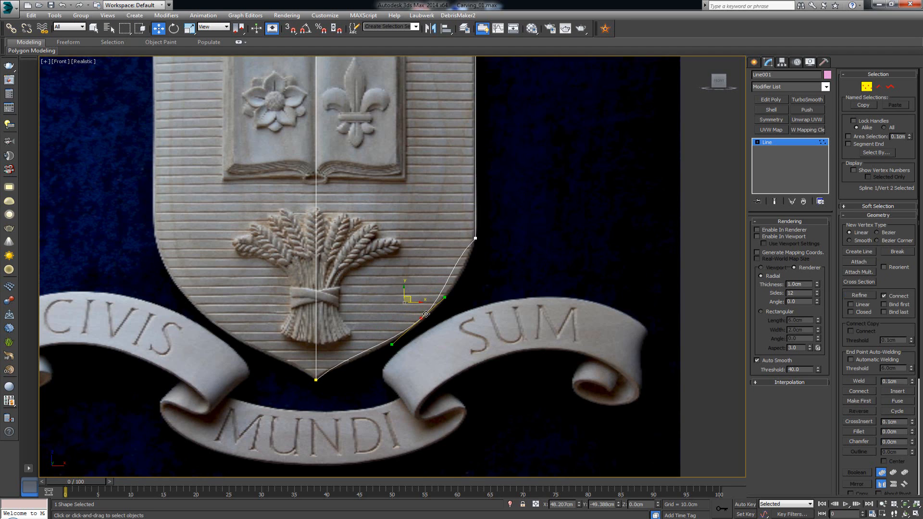
# Adjust the Bezier handles of the side vertex and the tip vertex to shape the shield's lower curve.
pyautogui.hotkey('ctrl', 'a')
pyautogui.moveTo(451, 260); pyautogui.dragTo(466, 269)
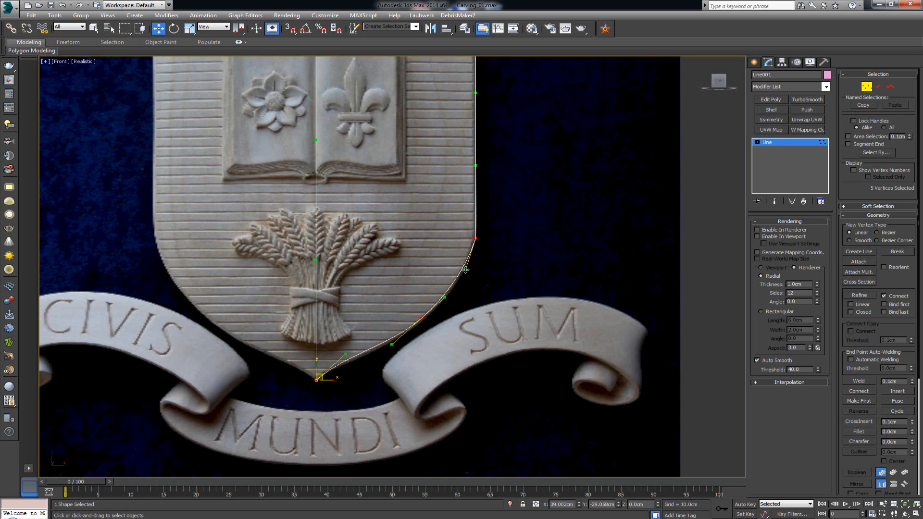
pyautogui.scroll(2, 438, 325)
pyautogui.moveTo(437, 325); pyautogui.dragTo(476, 241, button='middle')
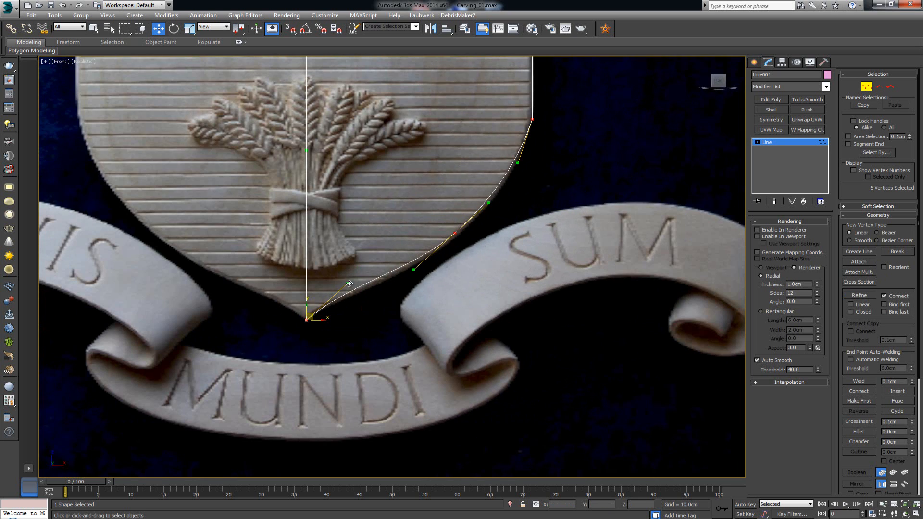
pyautogui.moveTo(346, 283)
pyautogui.mouseDown()
pyautogui.moveTo(356, 288)
pyautogui.moveTo(338, 294)
pyautogui.moveTo(337, 281)
pyautogui.mouseUp()
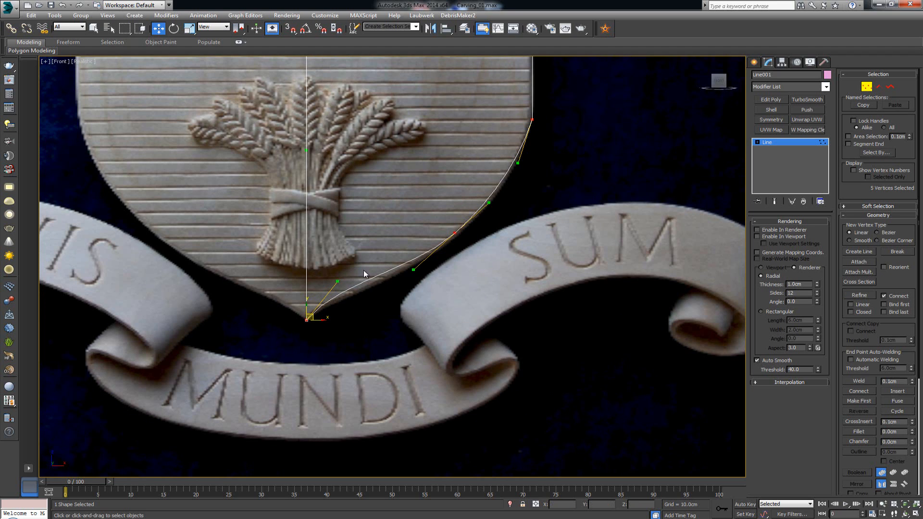
# Refine a vertex near the shield's tip, fit it and its handles to the edge, and leave vertex editing.
pyautogui.click(860, 295)
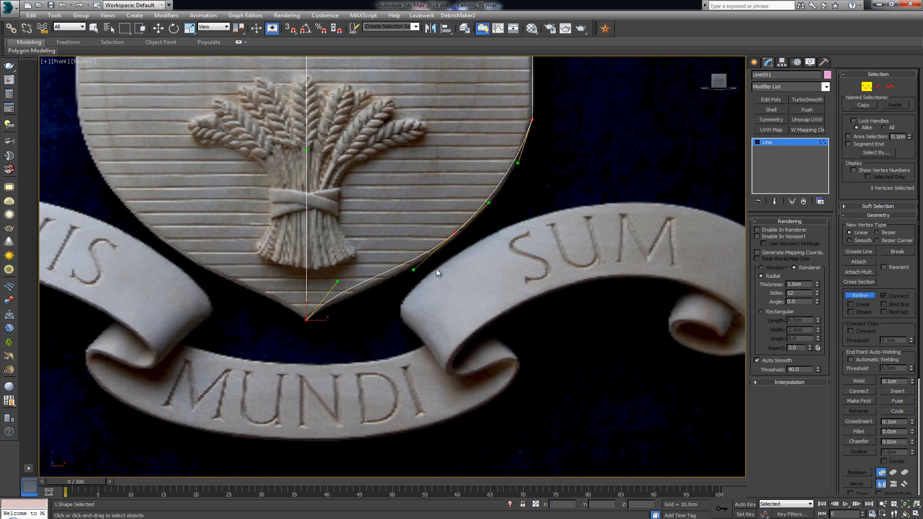
pyautogui.scroll(3, 437, 269)
pyautogui.click(353, 251)
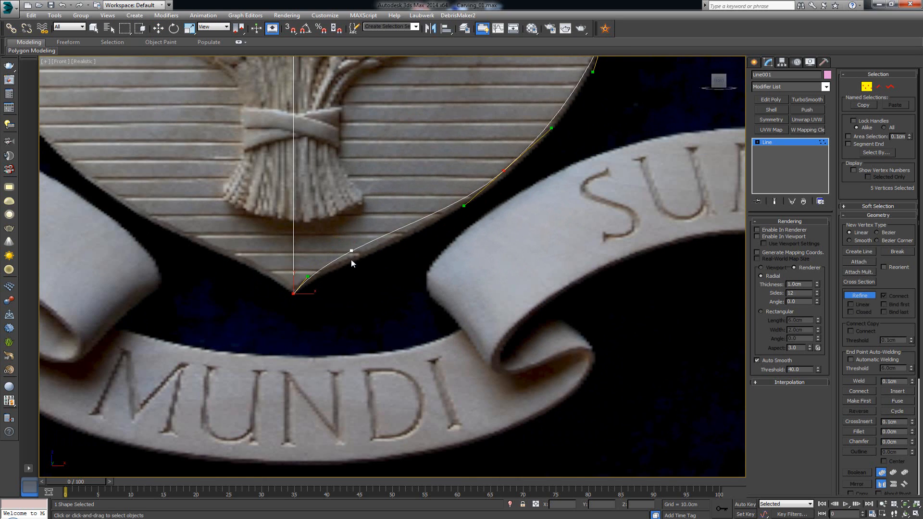
pyautogui.press('w')
pyautogui.moveTo(367, 234); pyautogui.dragTo(336, 267)
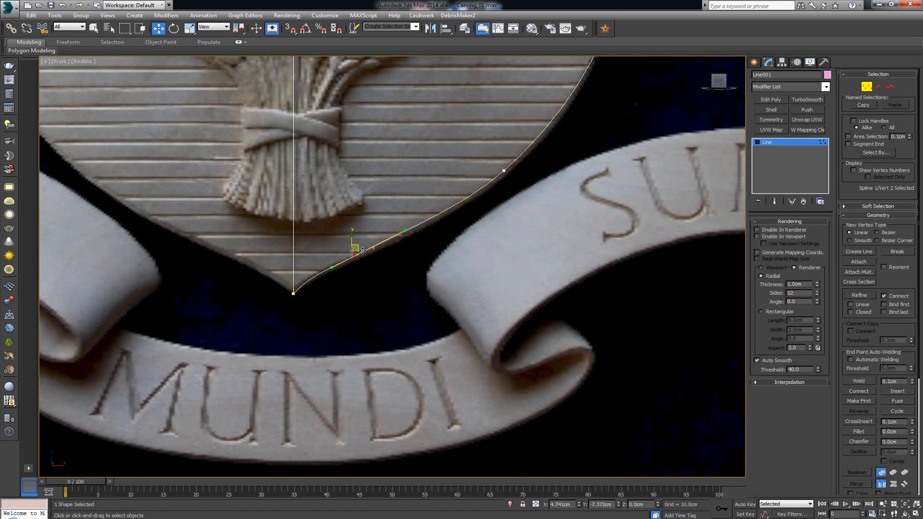
pyautogui.moveTo(404, 231); pyautogui.dragTo(412, 234)
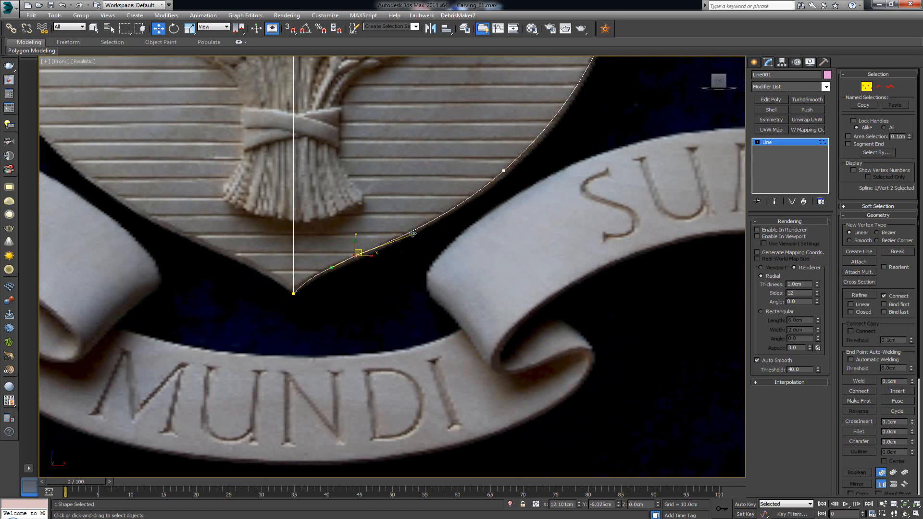
pyautogui.moveTo(395, 173); pyautogui.dragTo(400, 200, button='middle')
pyautogui.click(400, 200)
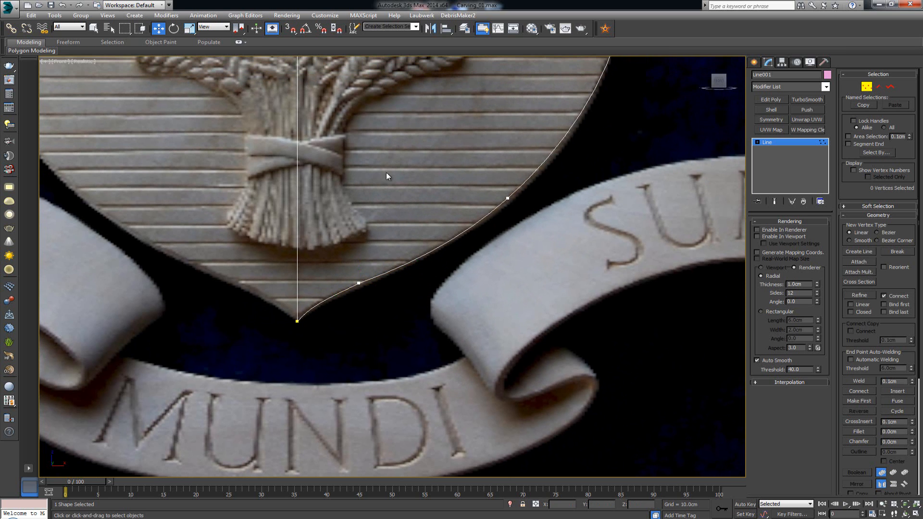
pyautogui.scroll(-10, 387, 176)
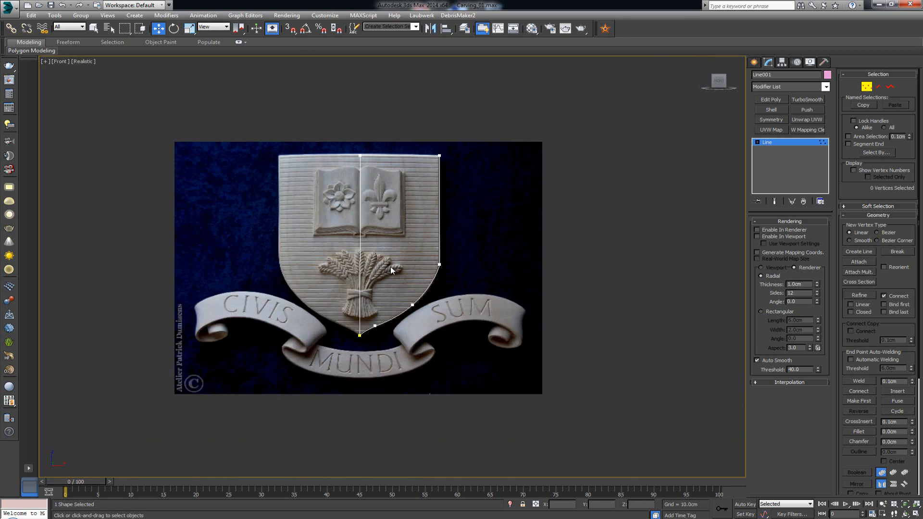
pyautogui.scroll(5, 391, 267)
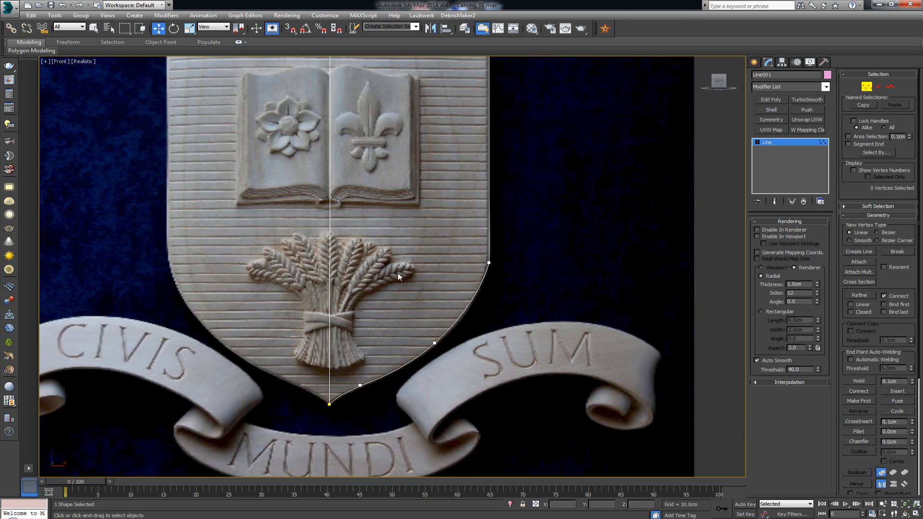
pyautogui.click(866, 87)
# Examine the traced half outline against the shield in the front view and at an angle in the perspective view.
pyautogui.scroll(-3, 378, 213)
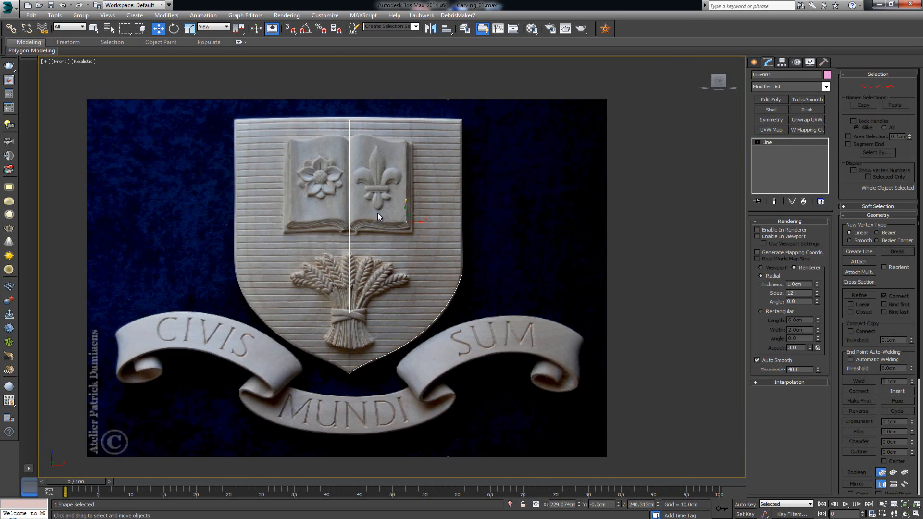
pyautogui.scroll(2, 377, 212)
pyautogui.moveTo(371, 250); pyautogui.dragTo(377, 191, button='middle')
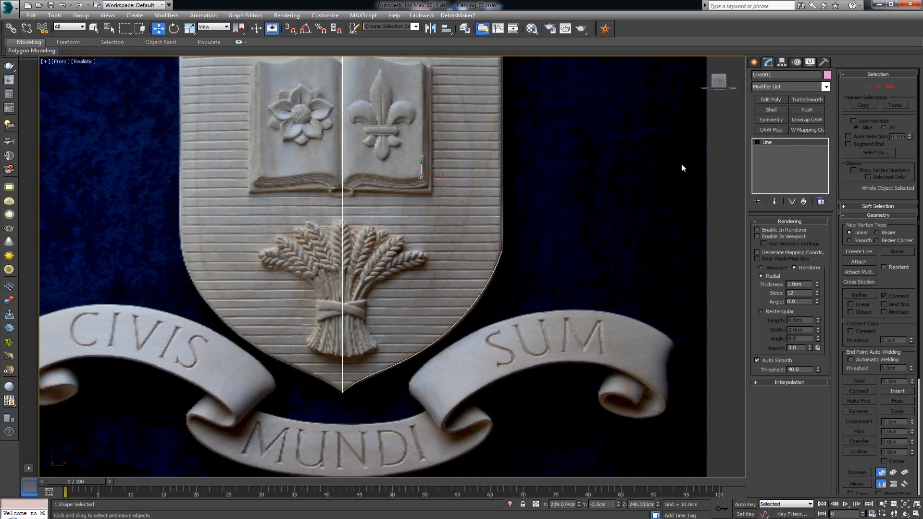
pyautogui.scroll(-3, 394, 189)
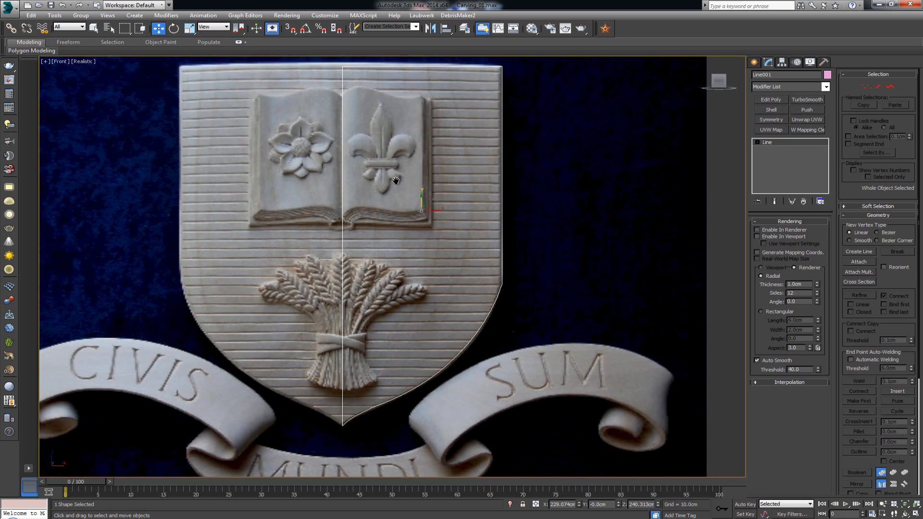
pyautogui.scroll(2, 394, 190)
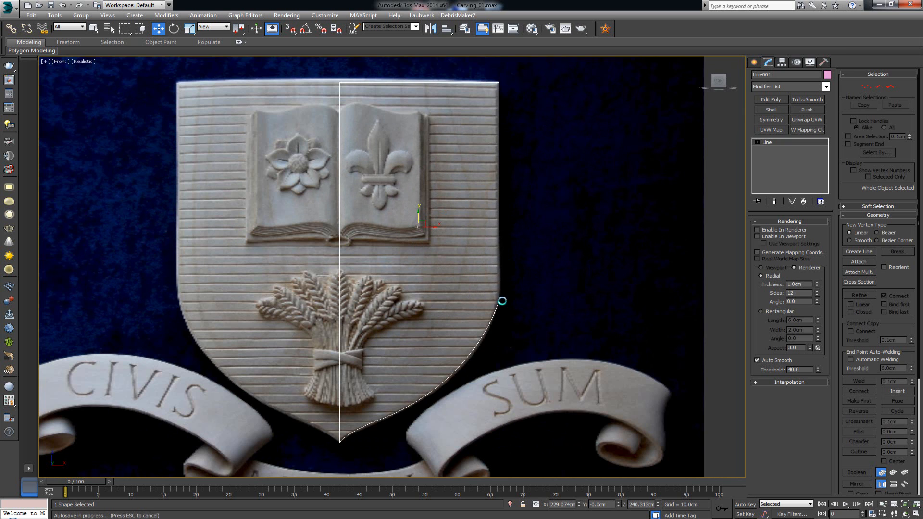
pyautogui.hotkey('alt', 'w')
pyautogui.hotkey('alt', 'w')
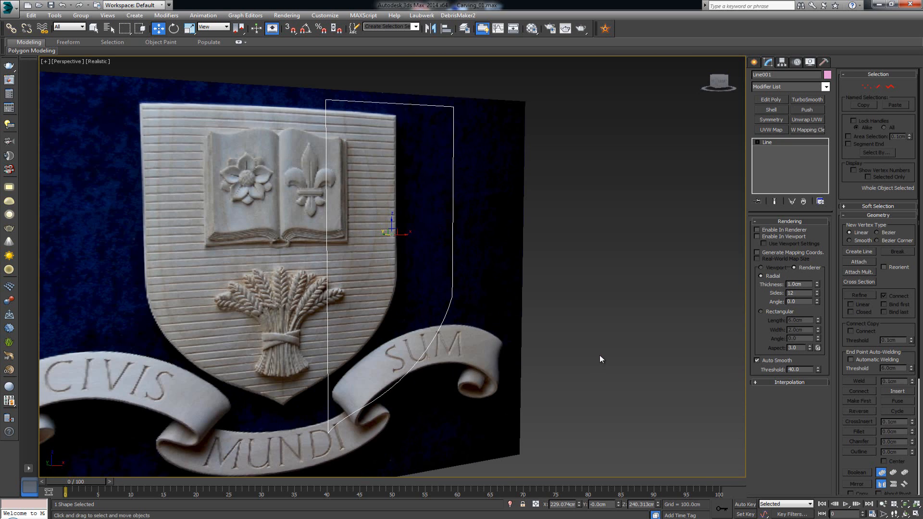
pyautogui.scroll(4, 410, 278)
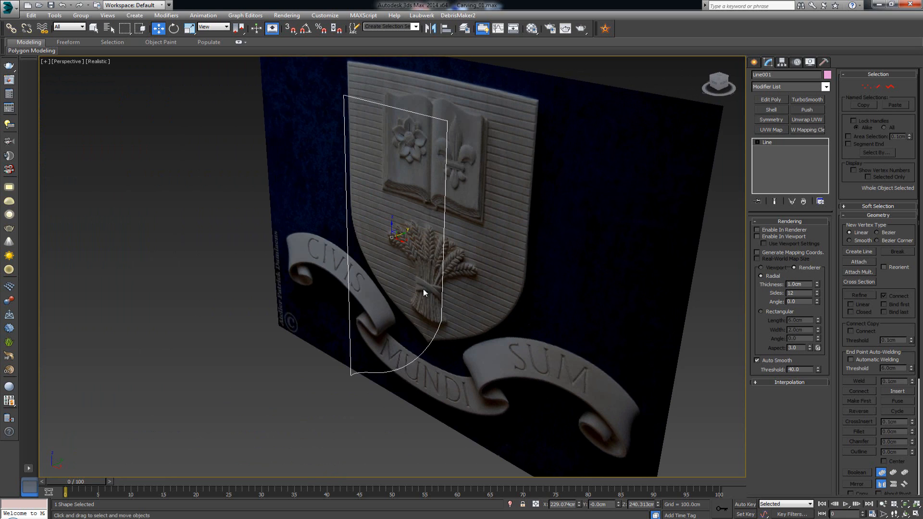
pyautogui.keyDown('alt'); pyautogui.moveTo(424, 290); pyautogui.dragTo(419, 296, button='middle'); pyautogui.keyUp('alt')
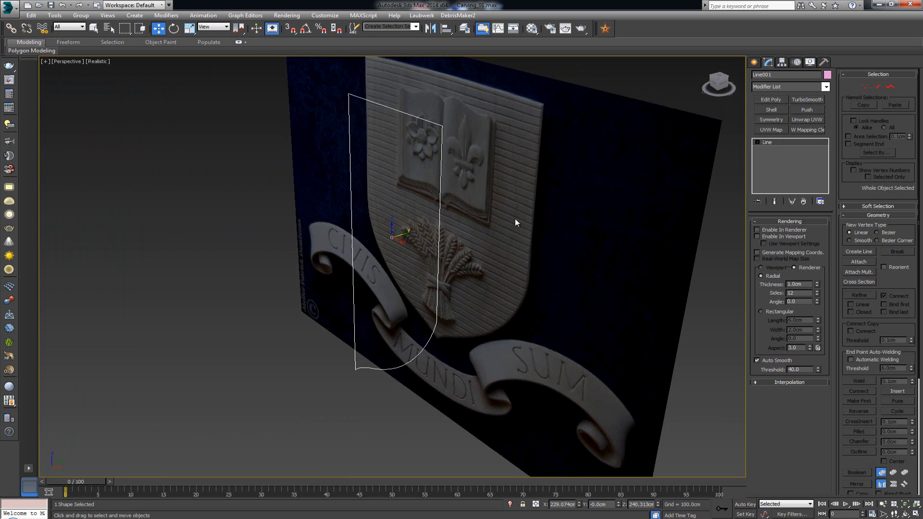
# Apply a Bevel modifier to the half outline spline of the shield.
pyautogui.click(782, 88)
pyautogui.press('b')
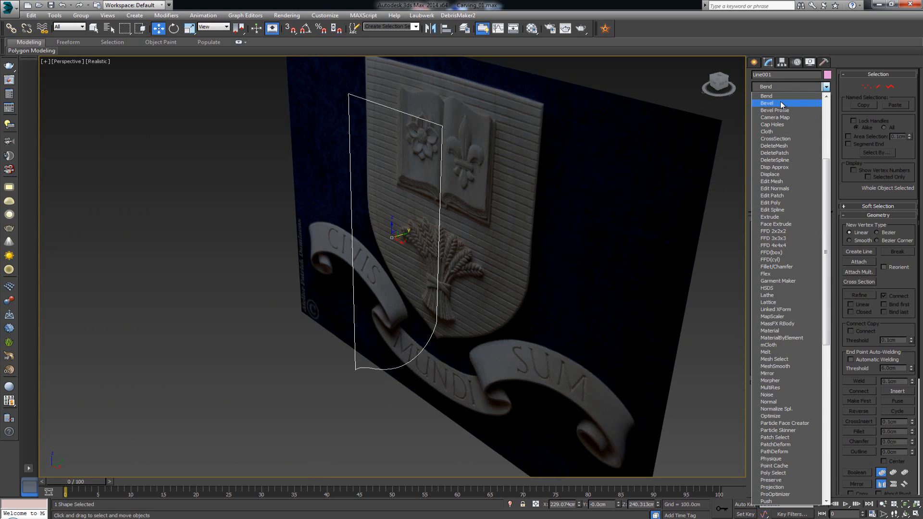
pyautogui.click(781, 104)
pyautogui.keyDown('alt'); pyautogui.moveTo(581, 217); pyautogui.dragTo(561, 228, button='middle'); pyautogui.keyUp('alt')
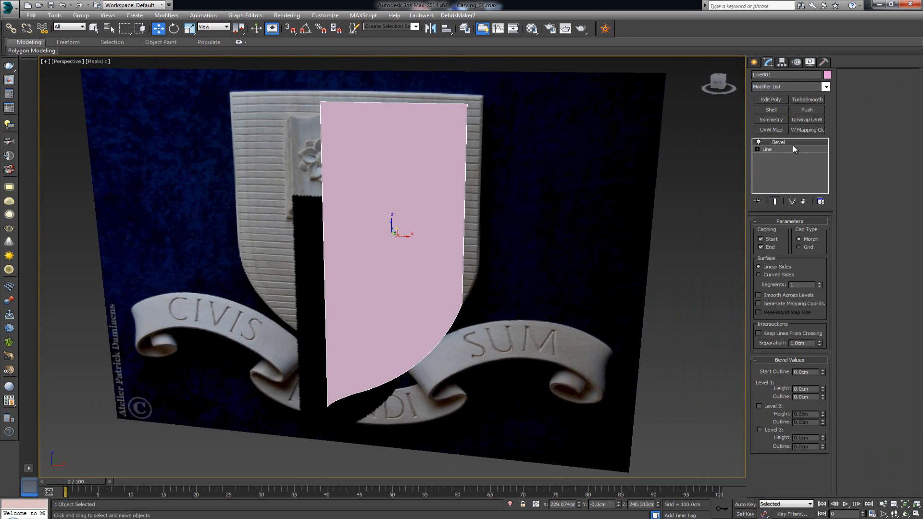
pyautogui.keyDown('alt'); pyautogui.moveTo(577, 207); pyautogui.dragTo(624, 200, button='middle'); pyautogui.keyUp('alt')
# Change the perspective view's display style to Shaded.
pyautogui.click(99, 63)
pyautogui.click(120, 81)
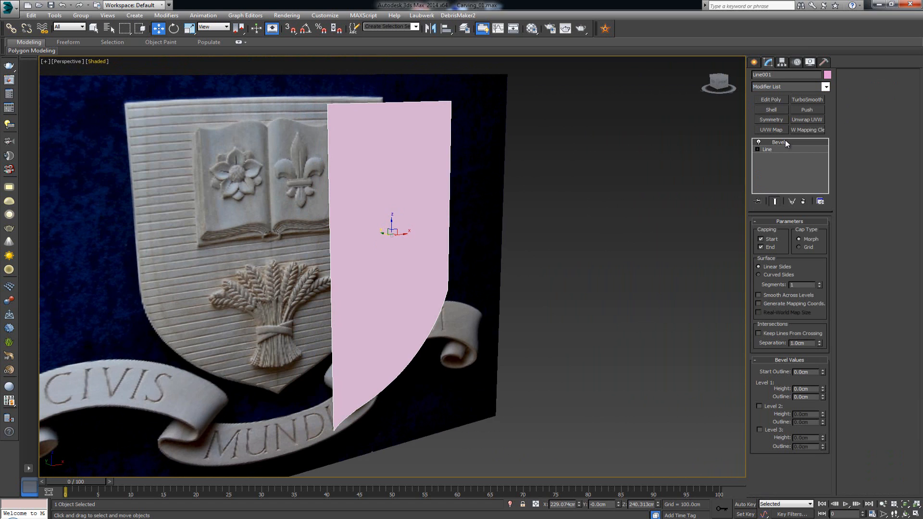
pyautogui.keyDown('alt'); pyautogui.moveTo(400, 220); pyautogui.dragTo(369, 223, button='middle'); pyautogui.keyUp('alt')
pyautogui.moveTo(465, 223)
pyautogui.mouseDown(button='middle')
pyautogui.moveTo(488, 175)
pyautogui.moveTo(478, 231)
pyautogui.moveTo(456, 233)
pyautogui.mouseUp(button='middle')
pyautogui.scroll(3, 488, 174)
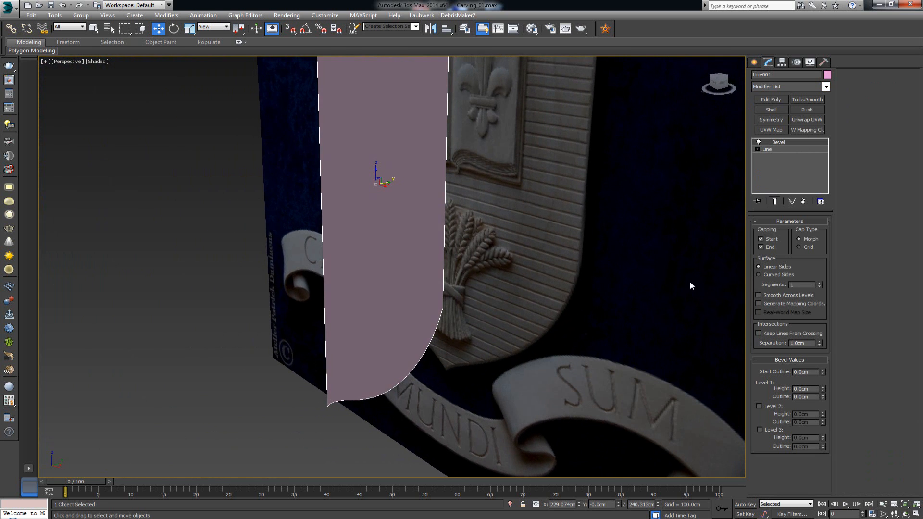
# Try a Start Outline of 10 cm on the bevel and return it to 0 cm.
pyautogui.doubleClick(814, 374)
pyautogui.write('10')
pyautogui.press('Return')
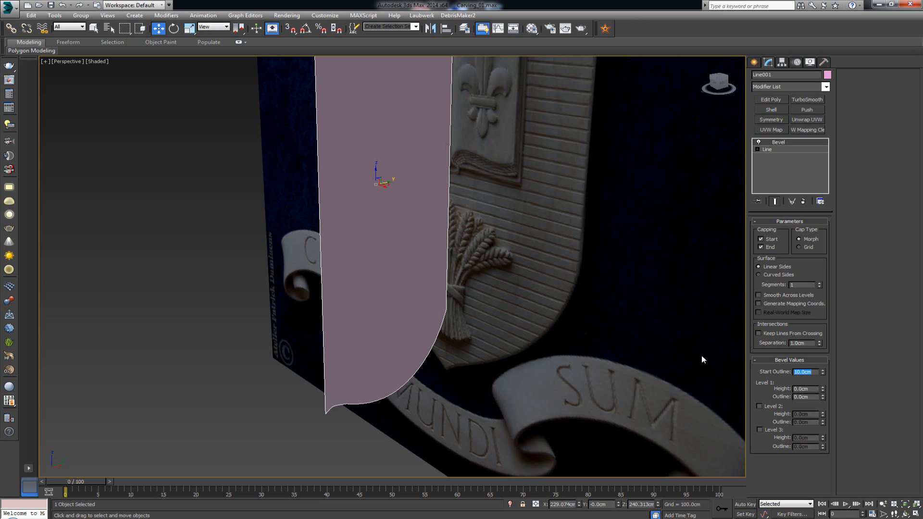
pyautogui.write('0')
pyautogui.press('Return')
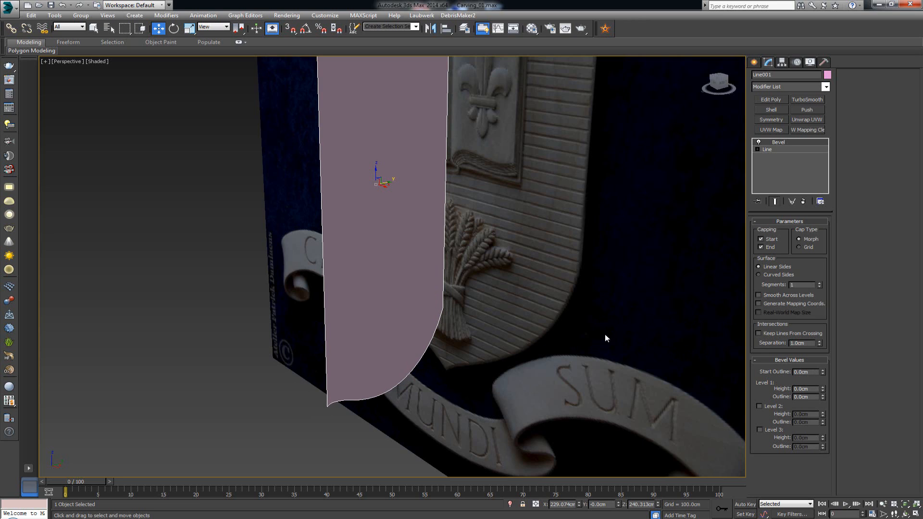
# Set the bevel's Level 1 height to 10 cm.
pyautogui.press('Tab')
pyautogui.write('10')
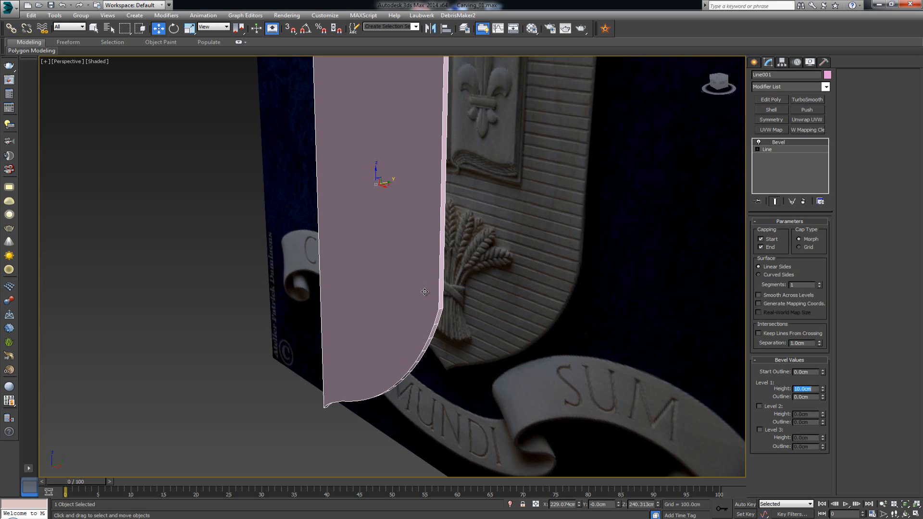
pyautogui.press('Return')
pyautogui.keyDown('alt'); pyautogui.moveTo(458, 287); pyautogui.dragTo(486, 290, button='middle'); pyautogui.keyUp('alt')
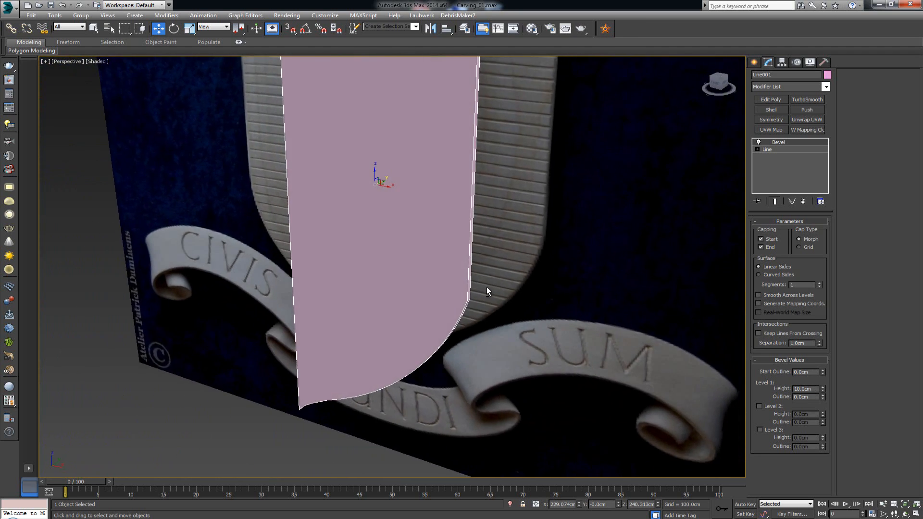
pyautogui.keyDown('alt'); pyautogui.moveTo(476, 165); pyautogui.dragTo(459, 233, button='middle'); pyautogui.keyUp('alt')
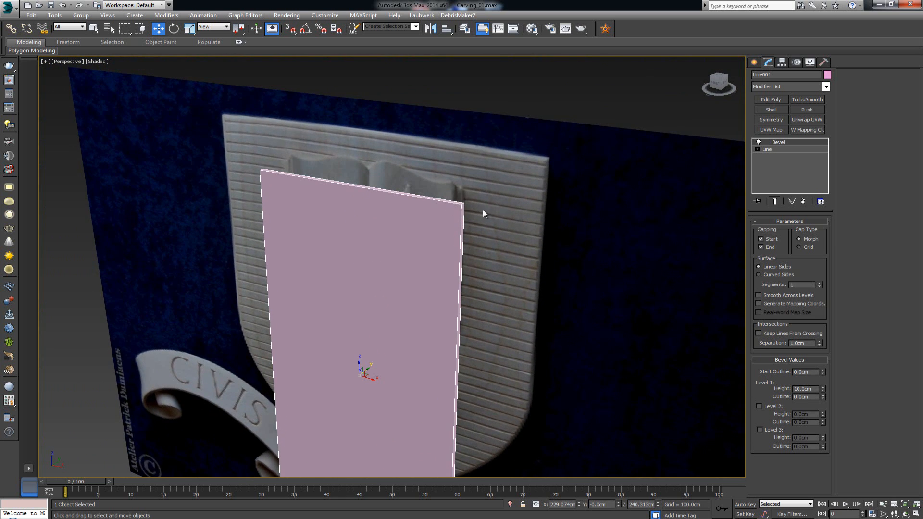
pyautogui.moveTo(482, 210); pyautogui.dragTo(517, 232, button='middle')
pyautogui.scroll(3, 518, 233)
# Change the front view's display style to Shaded and show that view full size.
pyautogui.hotkey('alt', 'w')
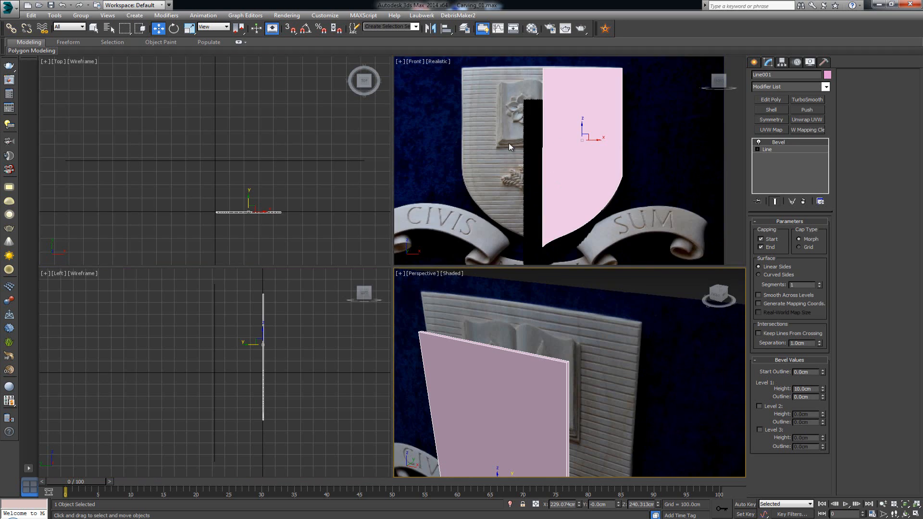
pyautogui.scroll(4, 509, 143)
pyautogui.click(437, 61)
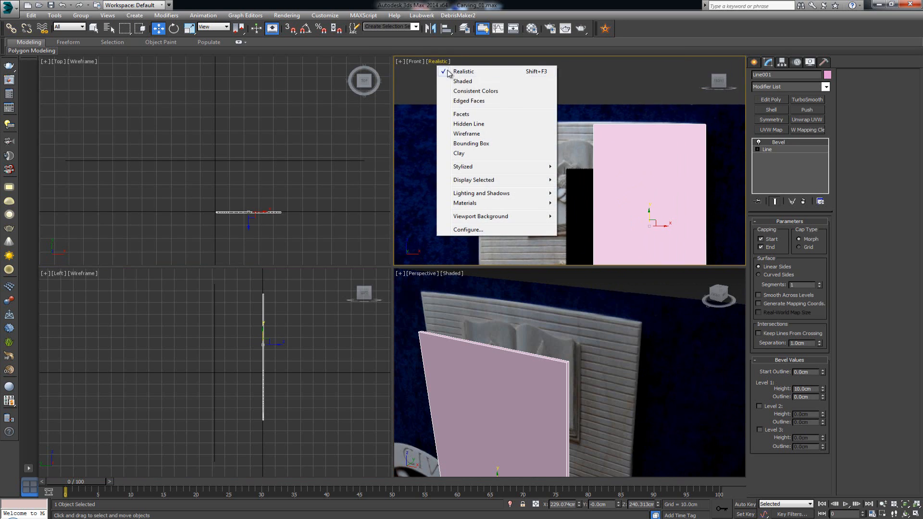
pyautogui.click(460, 82)
pyautogui.hotkey('alt', 'w')
# Examine the raised border of the carved shield in the front view, from its upper corner down to the tip.
pyautogui.moveTo(371, 217); pyautogui.dragTo(426, 213, button='middle')
pyautogui.scroll(3, 338, 214)
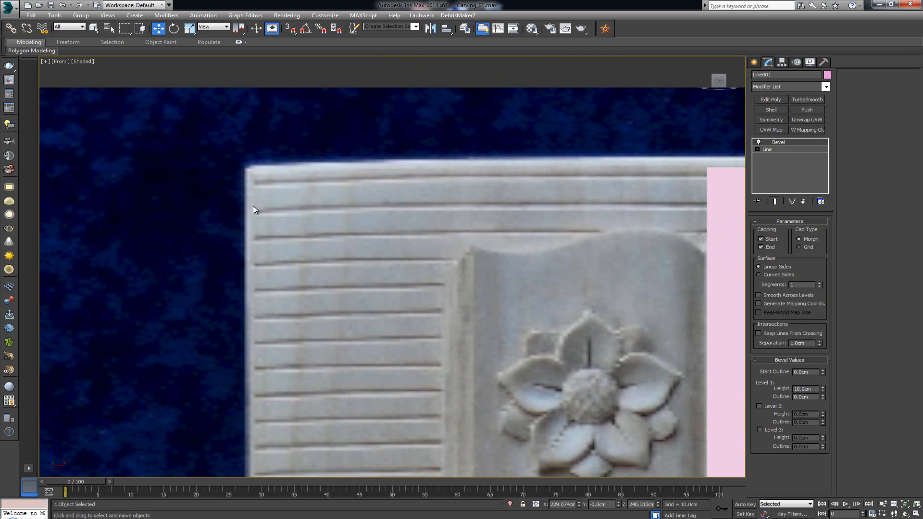
pyautogui.moveTo(479, 260); pyautogui.dragTo(382, 171, button='middle')
pyautogui.scroll(-3, 216, 242)
pyautogui.moveTo(428, 228); pyautogui.dragTo(422, 168, button='middle')
pyautogui.moveTo(595, 383); pyautogui.dragTo(572, 304, button='middle')
pyautogui.scroll(-2, 572, 304)
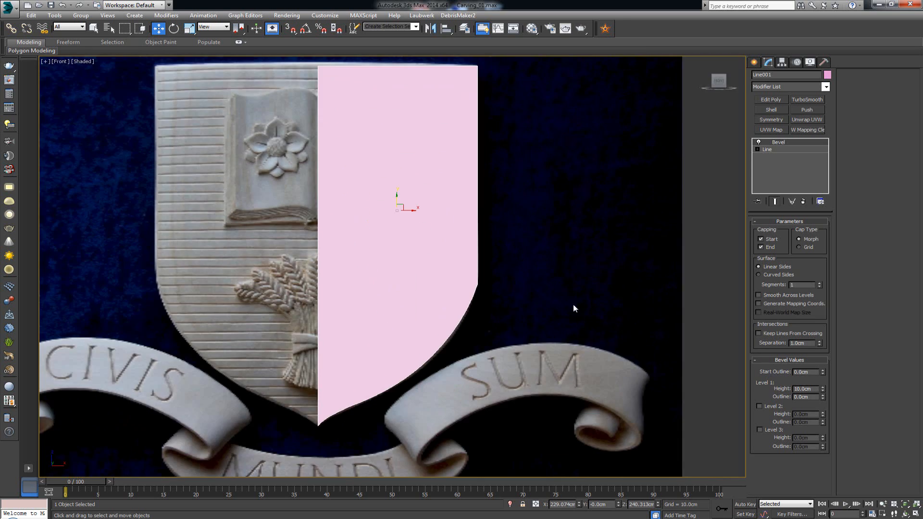
# Enable bevel Level 2 with a height of 5 cm and an outline of -2 cm.
pyautogui.click(777, 406)
pyautogui.doubleClick(803, 414)
pyautogui.write('5')
pyautogui.press('Tab')
pyautogui.doubleClick(812, 421)
pyautogui.write('-2')
pyautogui.press('Return')
# Examine the two-level bevel on the half shield in the perspective view.
pyautogui.hotkey('alt', 'w')
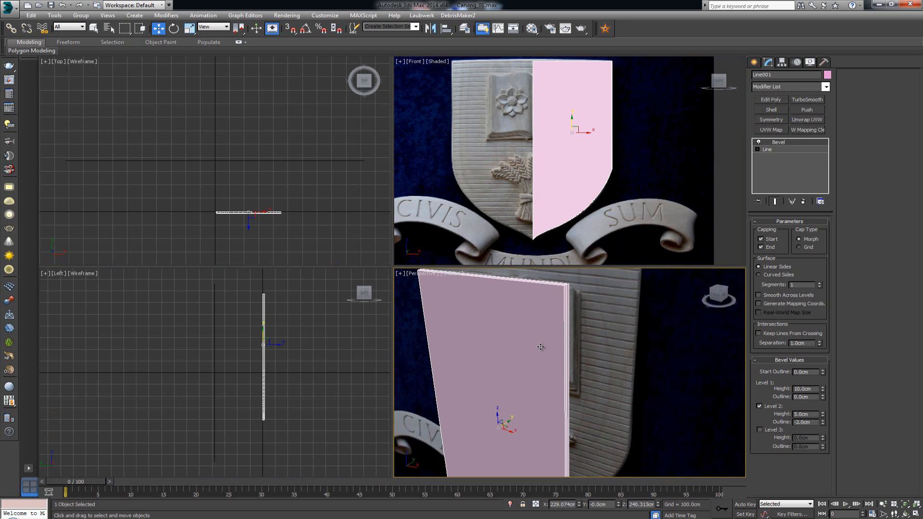
pyautogui.hotkey('alt', 'w')
pyautogui.scroll(3, 490, 373)
pyautogui.scroll(-3, 394, 231)
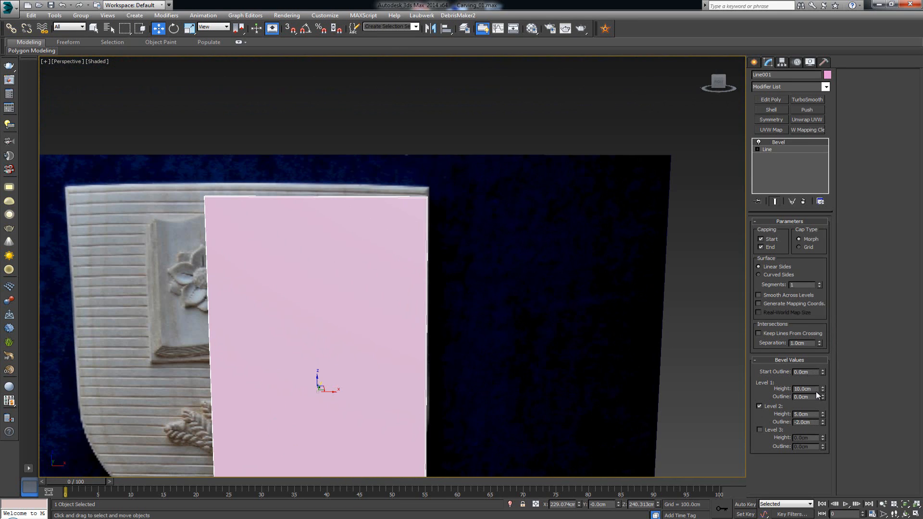
pyautogui.scroll(-4, 419, 322)
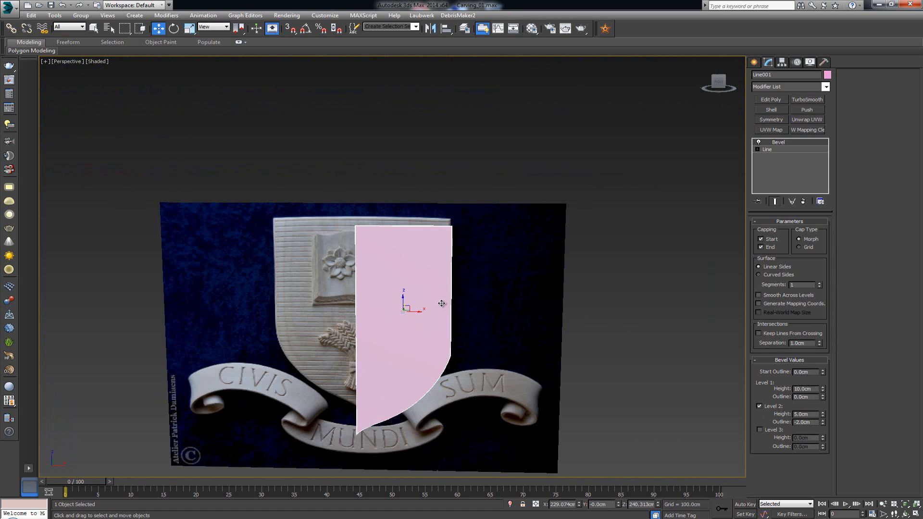
pyautogui.scroll(-3, 443, 283)
pyautogui.hotkey('alt', 'w')
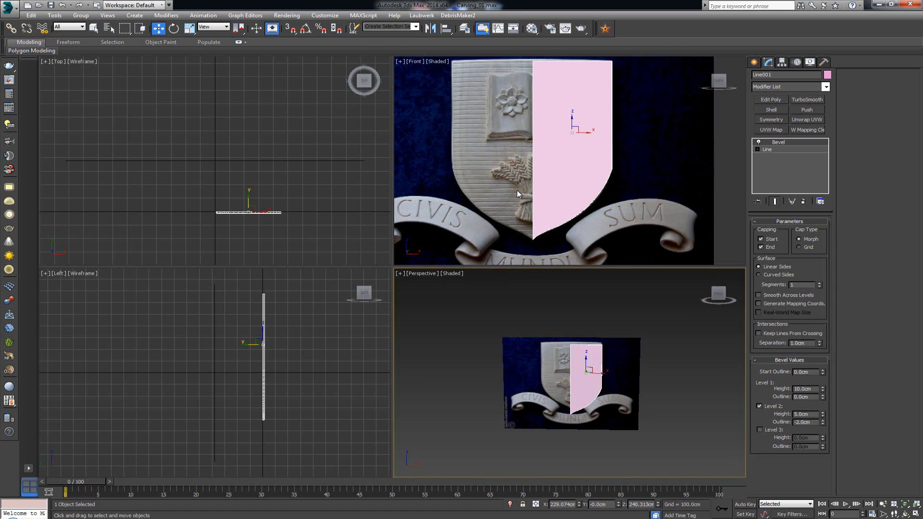
# Compare the beveled half shield with the photo in the front view along its upper edge, outer corner, lower curve and tip.
pyautogui.click(523, 195)
pyautogui.hotkey('alt', 'w')
pyautogui.scroll(-2, 465, 216)
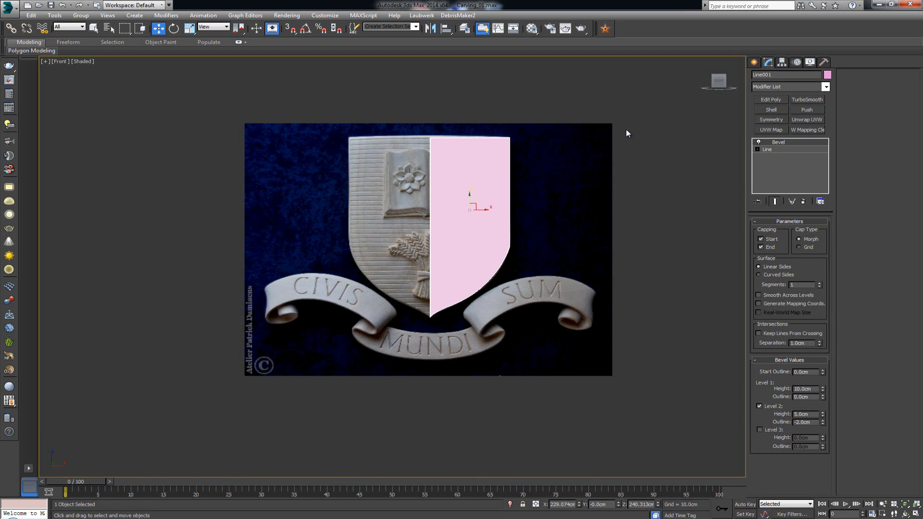
pyautogui.moveTo(488, 257); pyautogui.dragTo(485, 261, button='middle')
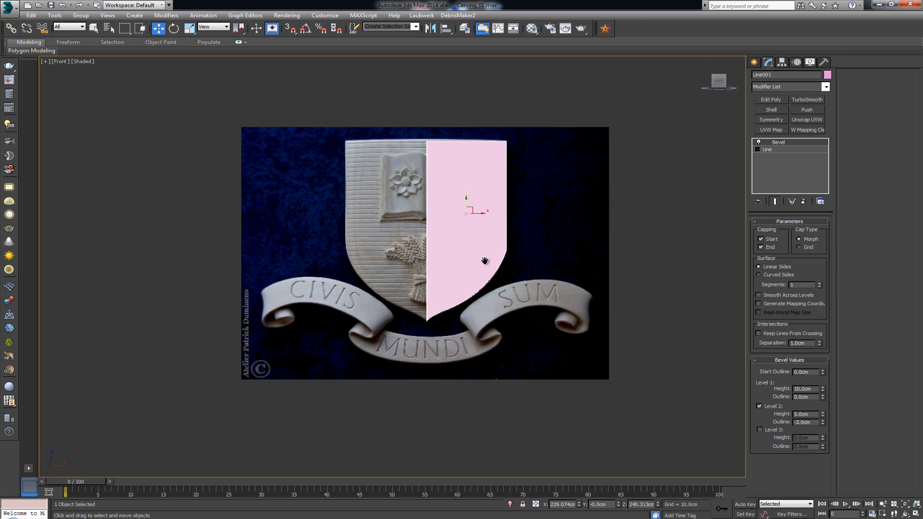
pyautogui.scroll(4, 485, 261)
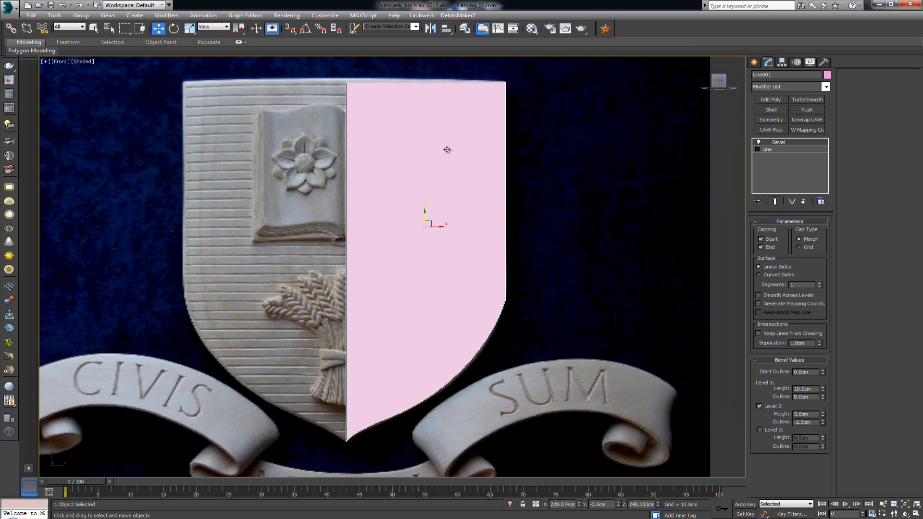
pyautogui.moveTo(464, 134); pyautogui.dragTo(469, 259, button='middle')
pyautogui.scroll(4, 469, 260)
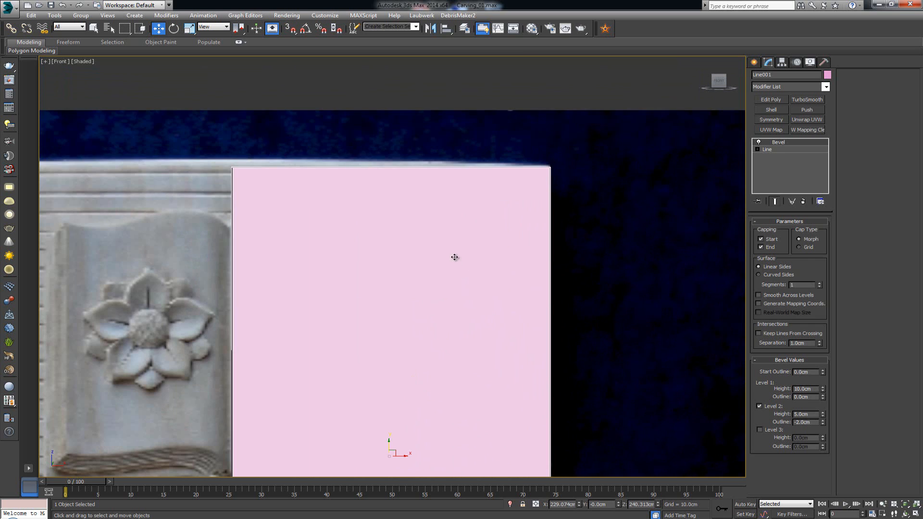
pyautogui.scroll(2, 323, 196)
pyautogui.scroll(2, 339, 181)
pyautogui.moveTo(276, 178); pyautogui.dragTo(216, 168, button='middle')
pyautogui.moveTo(561, 226); pyautogui.dragTo(414, 180, button='middle')
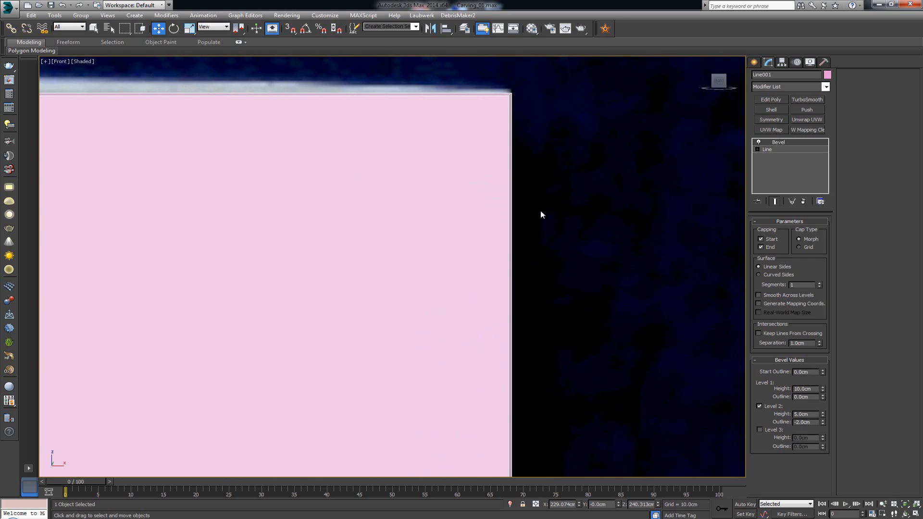
pyautogui.scroll(-4, 507, 323)
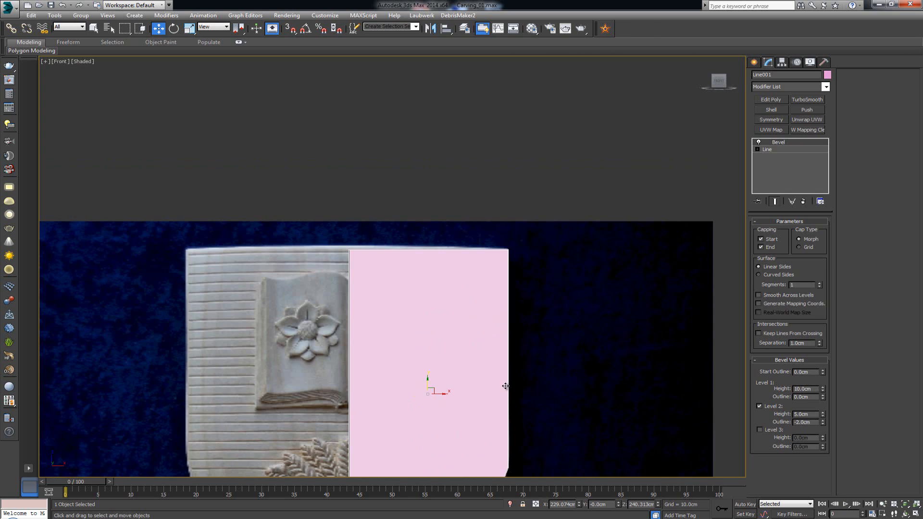
pyautogui.moveTo(504, 385); pyautogui.dragTo(522, 146, button='middle')
pyautogui.scroll(8, 424, 317)
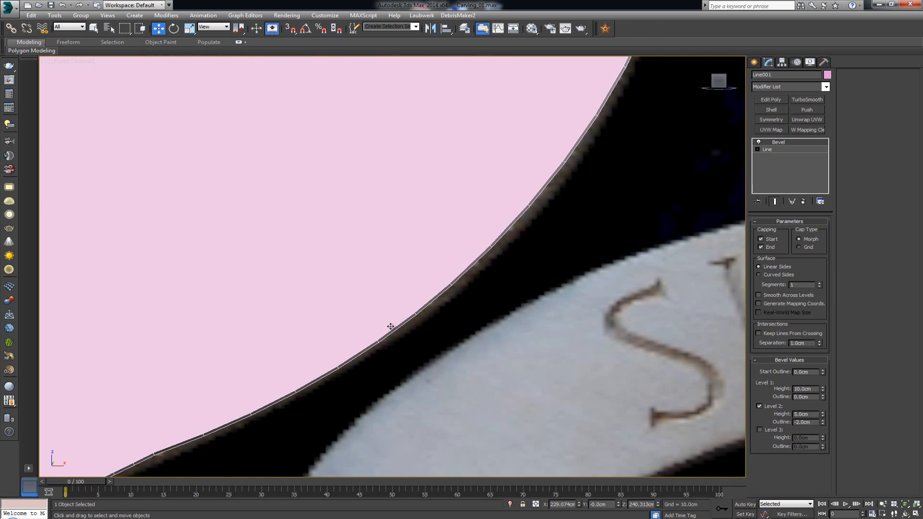
pyautogui.moveTo(262, 377); pyautogui.dragTo(533, 256, button='middle')
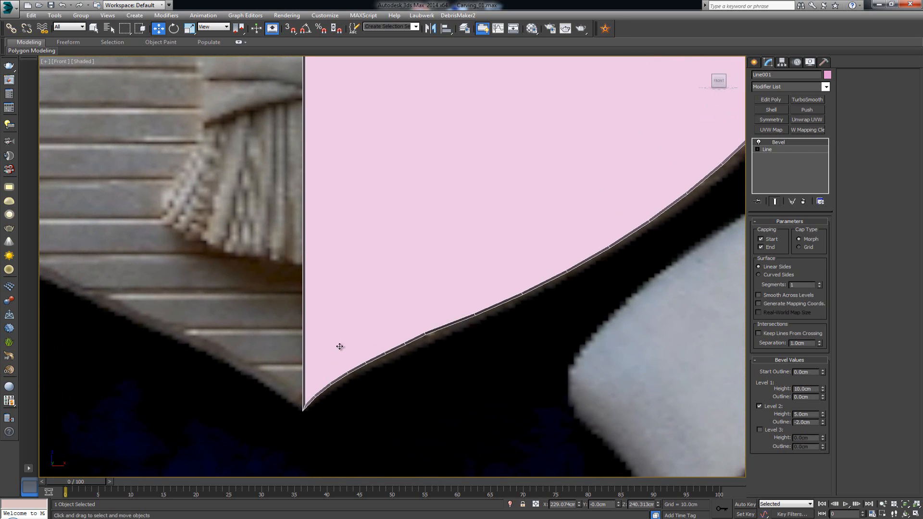
# Add an Edit Poly modifier on top of the half shield's bevel.
pyautogui.hotkey('alt', 'w')
pyautogui.hotkey('alt', 'w')
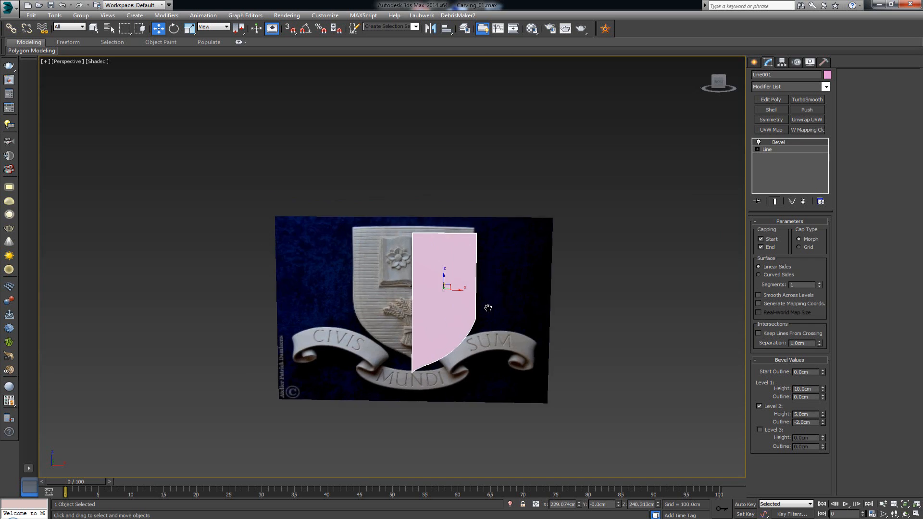
pyautogui.scroll(10, 497, 330)
pyautogui.scroll(-3, 393, 200)
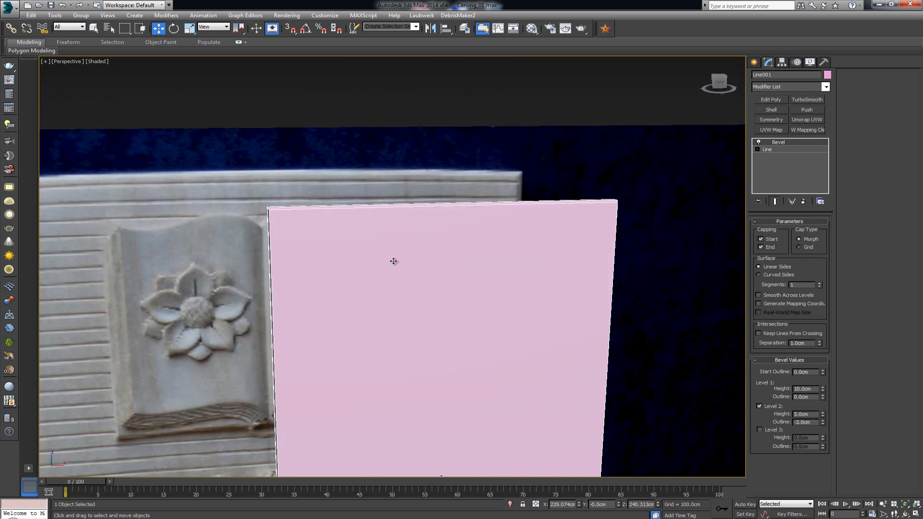
pyautogui.keyDown('alt'); pyautogui.moveTo(394, 200); pyautogui.dragTo(347, 271, button='middle'); pyautogui.keyUp('alt')
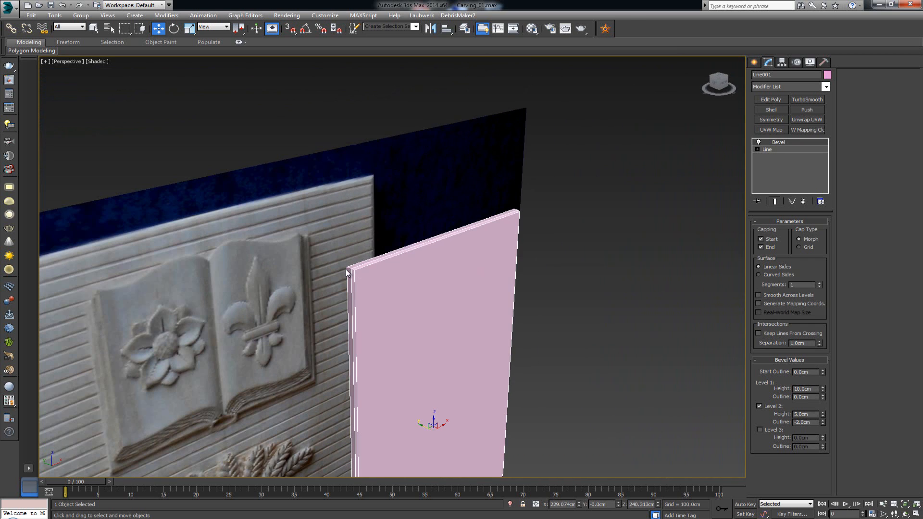
pyautogui.click(771, 100)
pyautogui.keyDown('alt'); pyautogui.moveTo(524, 278); pyautogui.dragTo(546, 244, button='middle'); pyautogui.keyUp('alt')
# Delete the two narrow side polygons along the half shield's straight centre edge.
pyautogui.click(800, 290)
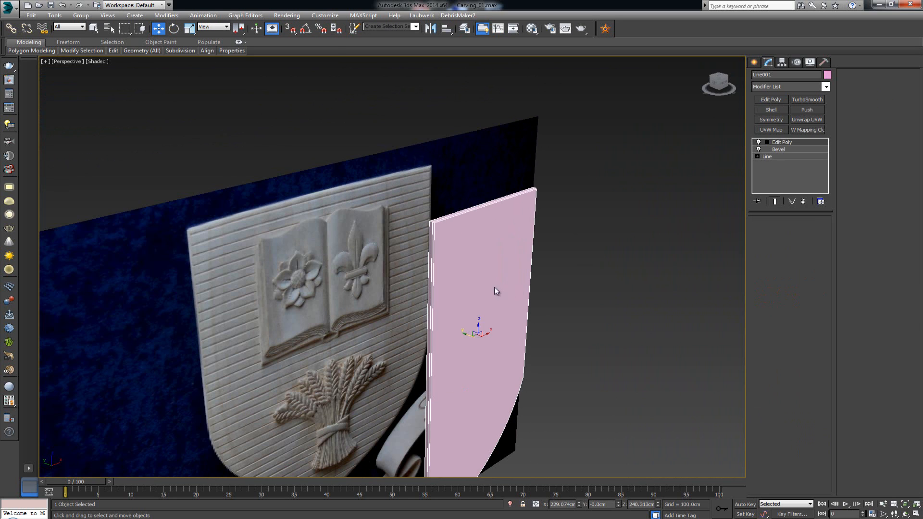
pyautogui.click(430, 302)
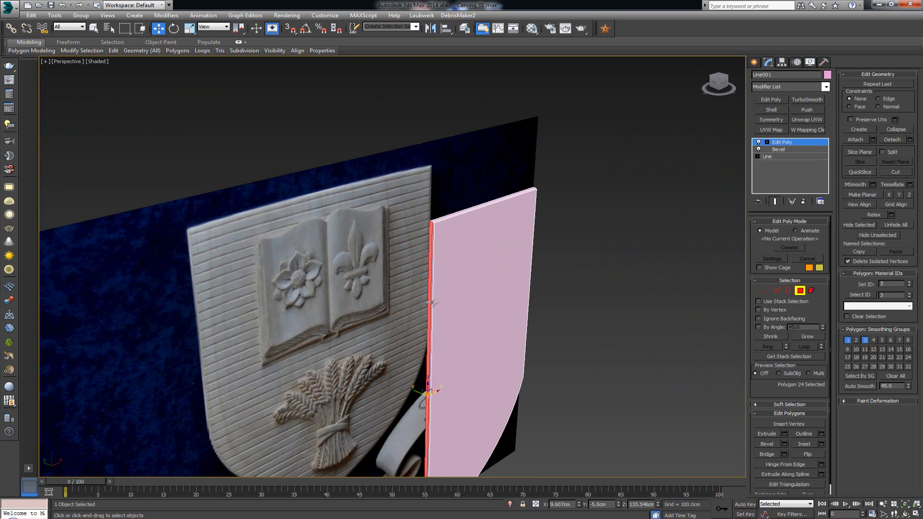
pyautogui.keyDown('ctrl'); pyautogui.click(431, 303); pyautogui.keyUp('ctrl')
pyautogui.moveTo(435, 292); pyautogui.dragTo(437, 201, button='middle')
pyautogui.scroll(-3, 437, 201)
pyautogui.keyDown('alt'); pyautogui.moveTo(472, 264); pyautogui.dragTo(439, 273, button='middle'); pyautogui.keyUp('alt')
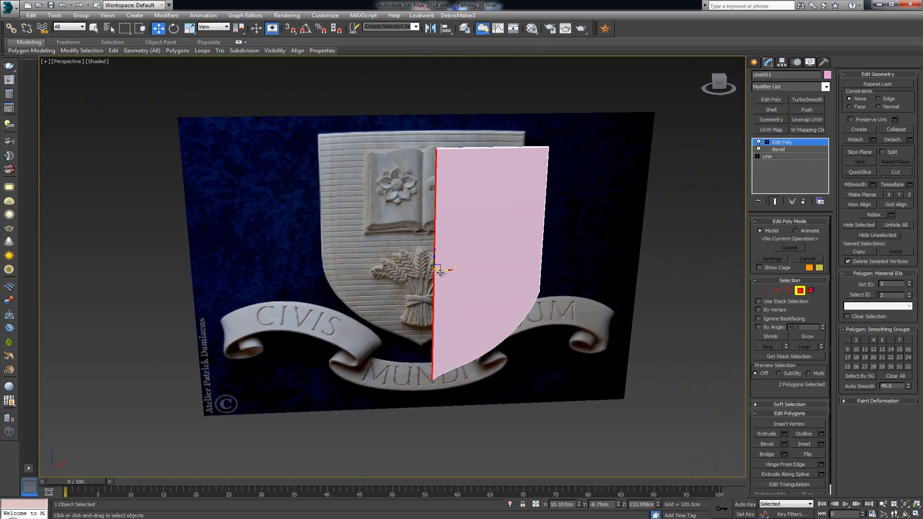
pyautogui.scroll(4, 454, 312)
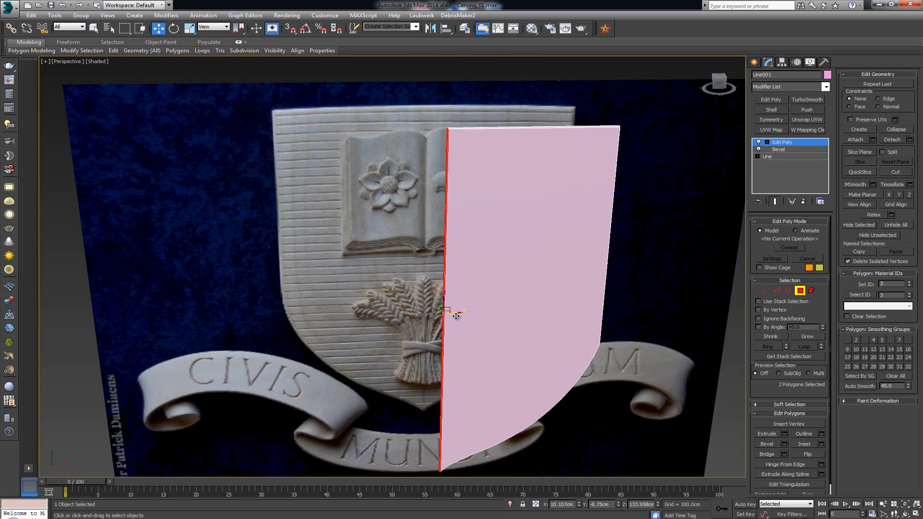
pyautogui.hotkey('ctrl', 'd')
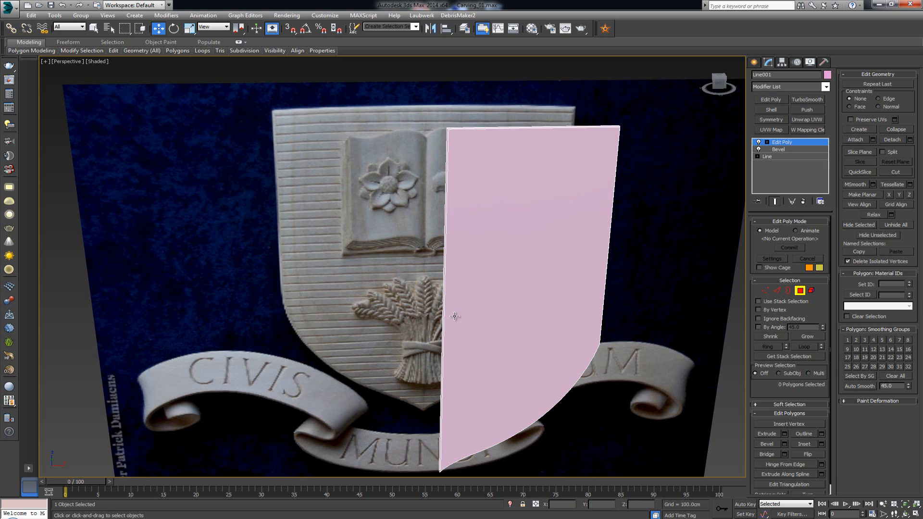
# Select the open border along the half shield's centre edge and check it against the photo in the front view from tip to upper edge.
pyautogui.press('3')
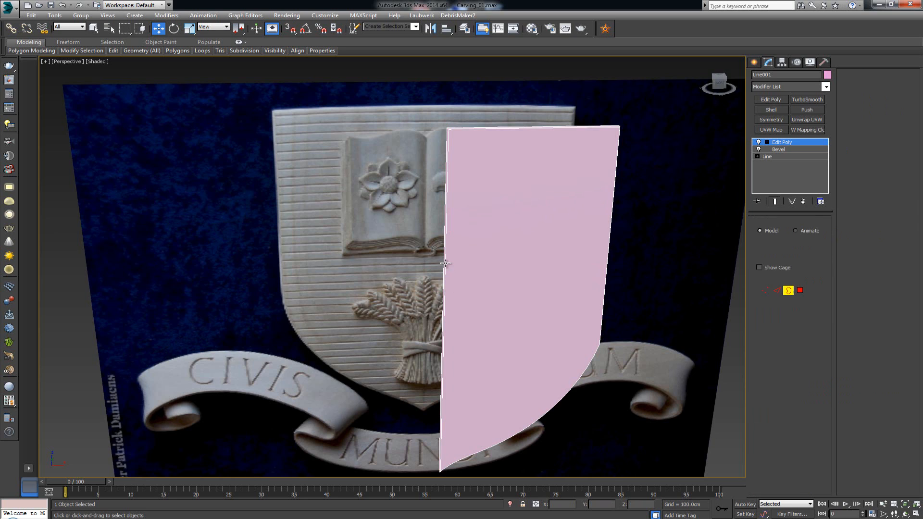
pyautogui.click(445, 264)
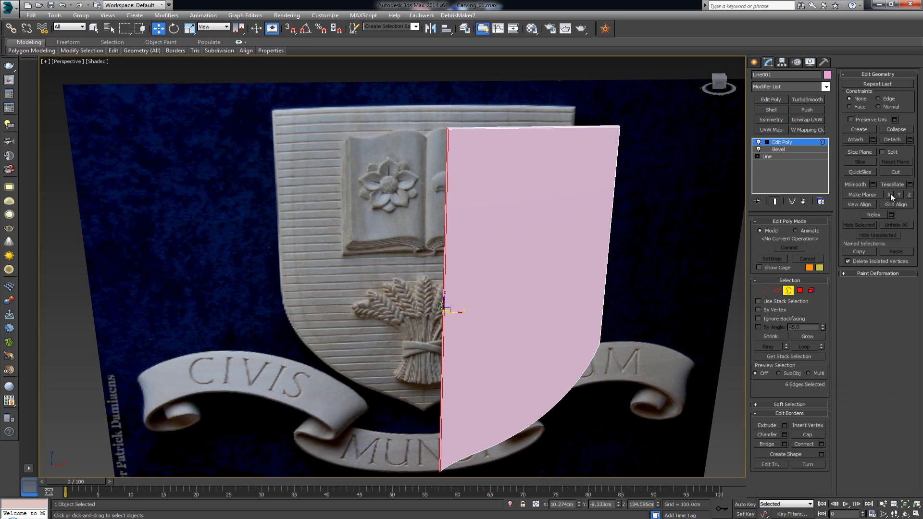
pyautogui.keyDown('alt'); pyautogui.moveTo(501, 234); pyautogui.dragTo(476, 244, button='middle'); pyautogui.keyUp('alt')
pyautogui.hotkey('alt', 'w')
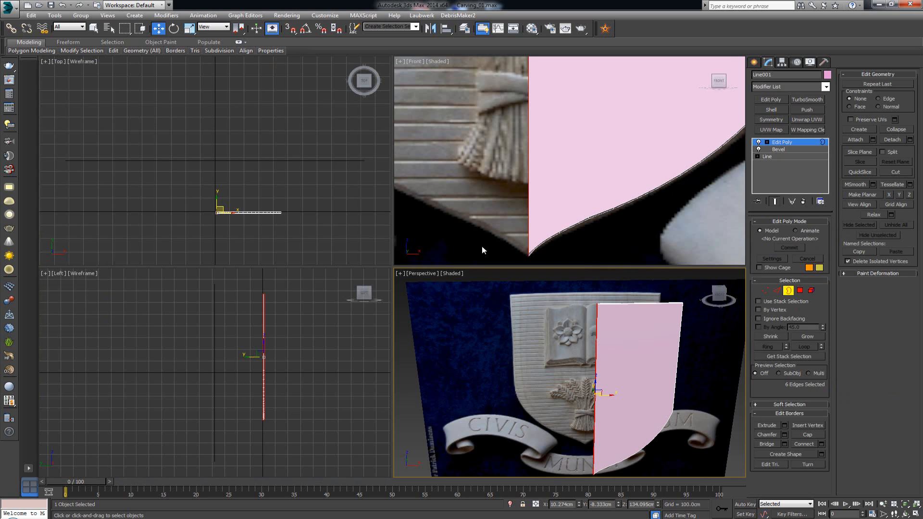
pyautogui.rightClick(554, 235)
pyautogui.hotkey('alt', 'w')
pyautogui.moveTo(359, 316); pyautogui.dragTo(388, 235, button='middle')
pyautogui.scroll(-2, 333, 339)
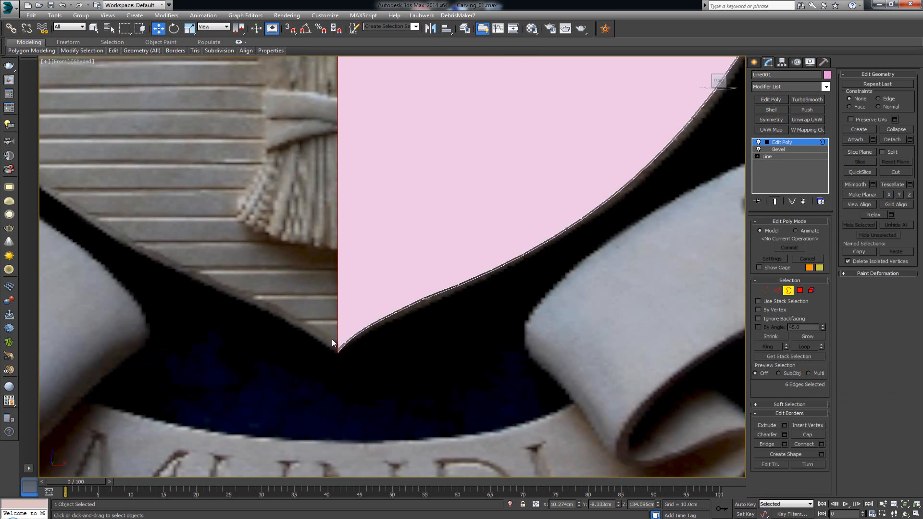
pyautogui.scroll(2, 336, 343)
pyautogui.moveTo(339, 345); pyautogui.dragTo(362, 281, button='middle')
pyautogui.moveTo(370, 184); pyautogui.dragTo(366, 339, button='middle')
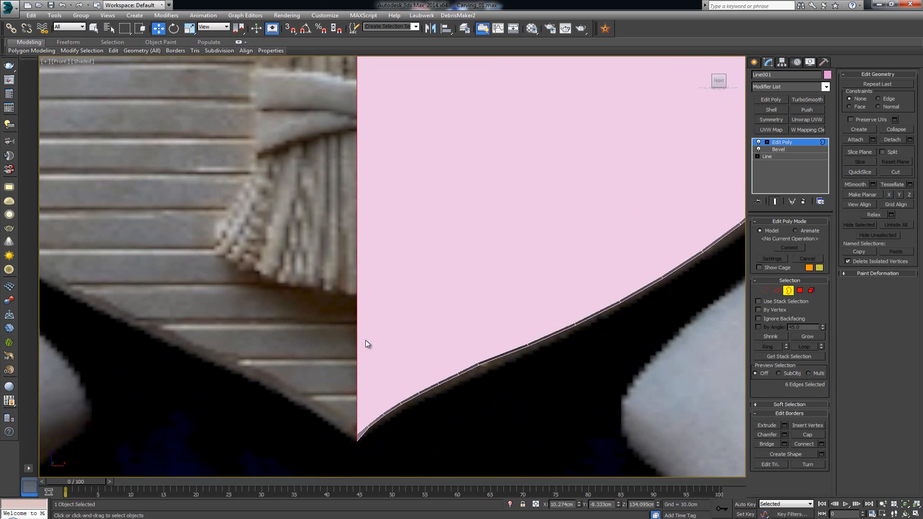
pyautogui.scroll(-3, 366, 340)
pyautogui.moveTo(383, 111); pyautogui.dragTo(376, 314, button='middle')
pyautogui.moveTo(377, 187); pyautogui.dragTo(381, 277, button='middle')
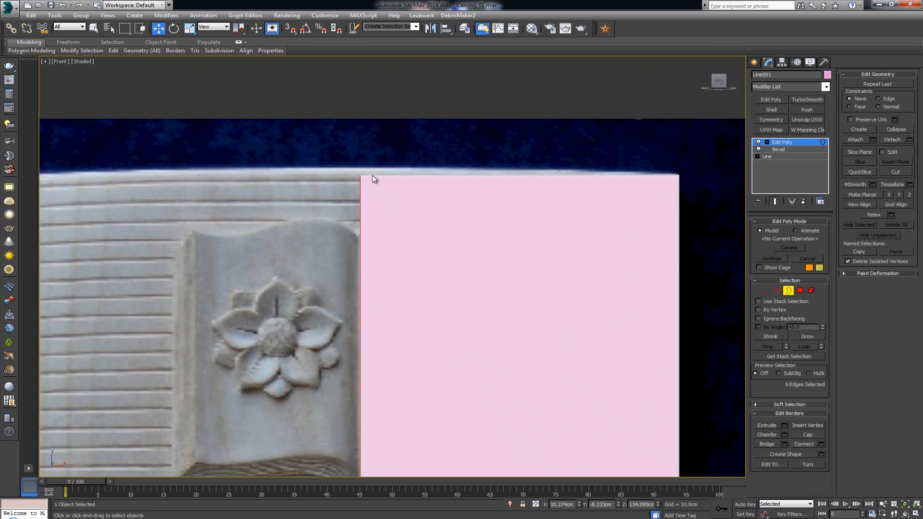
# Leave border editing and snap the half shield's pivot to the upper vertex of its straight centre edge.
pyautogui.click(788, 289)
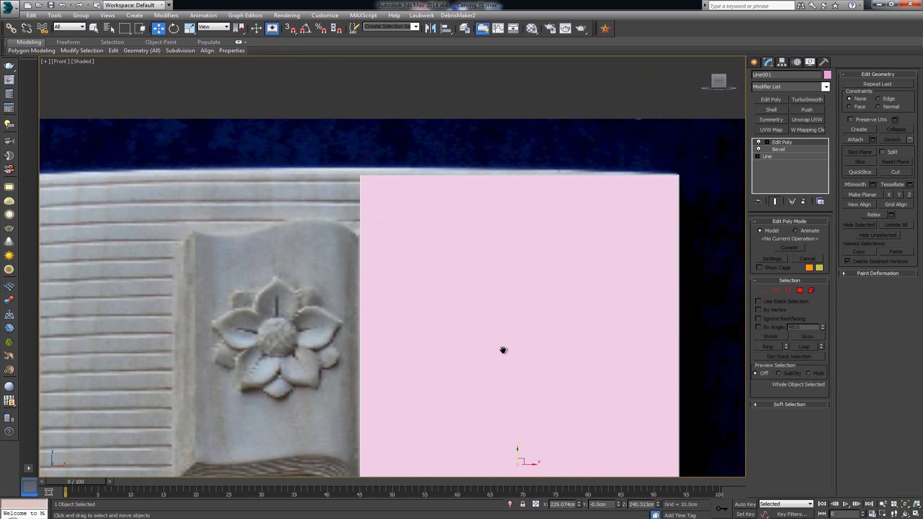
pyautogui.scroll(-2, 503, 348)
pyautogui.moveTo(503, 348); pyautogui.dragTo(497, 212, button='middle')
pyautogui.moveTo(360, 201); pyautogui.dragTo(356, 270, button='middle')
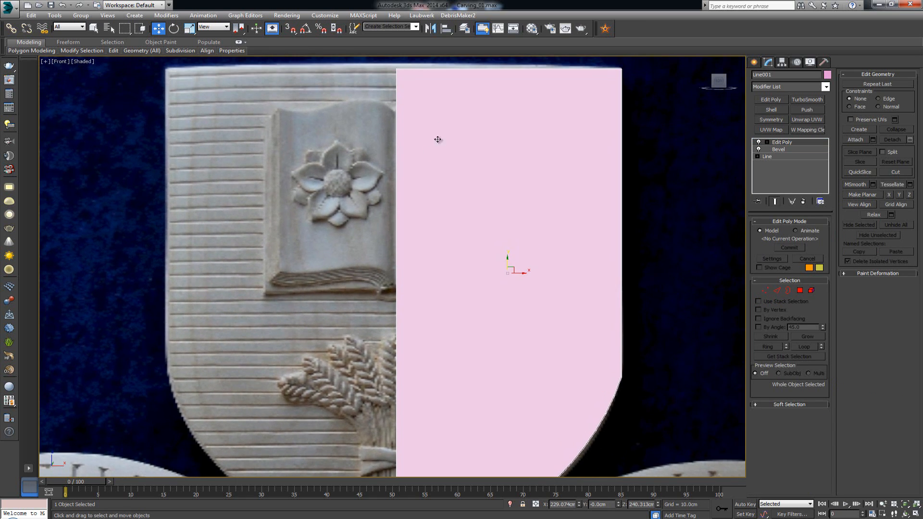
pyautogui.moveTo(487, 179); pyautogui.dragTo(502, 252, button='middle')
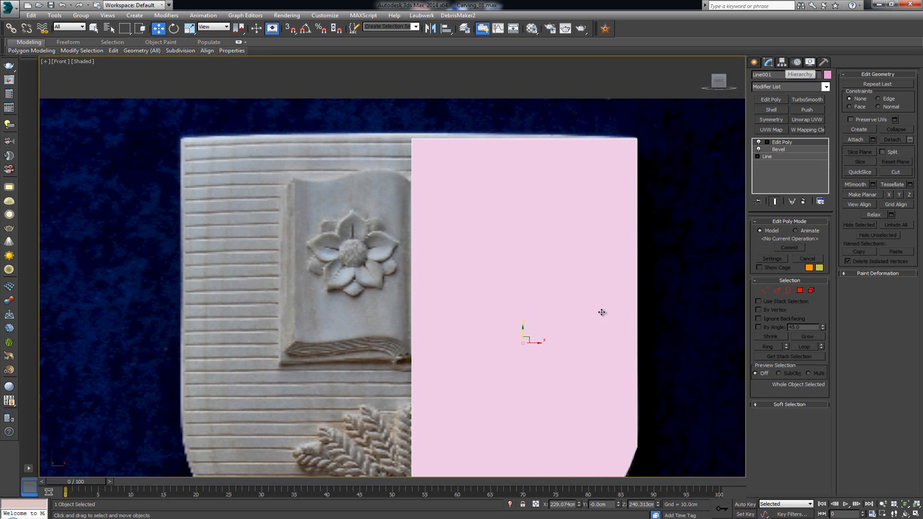
pyautogui.click(782, 63)
pyautogui.click(789, 119)
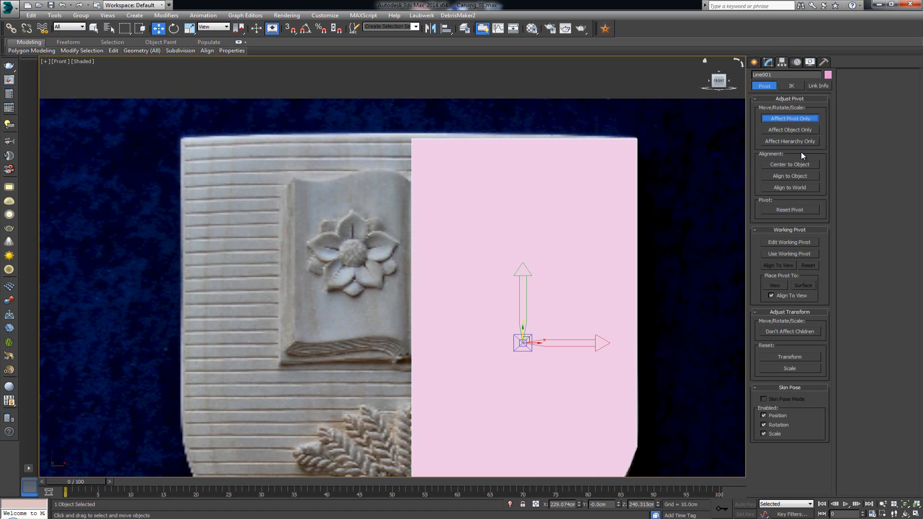
pyautogui.press('s')
pyautogui.moveTo(523, 344); pyautogui.dragTo(420, 138)
pyautogui.moveTo(420, 137); pyautogui.dragTo(439, 269, button='middle')
pyautogui.scroll(12, 440, 270)
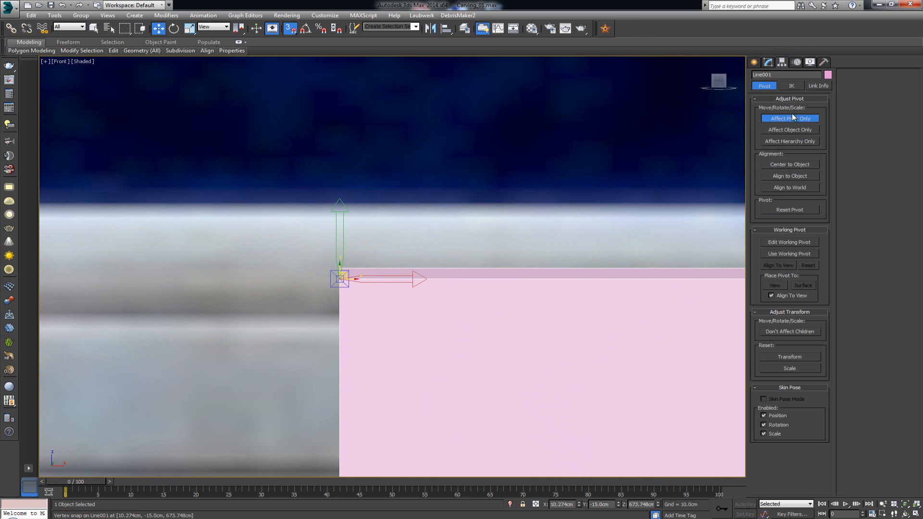
pyautogui.click(793, 118)
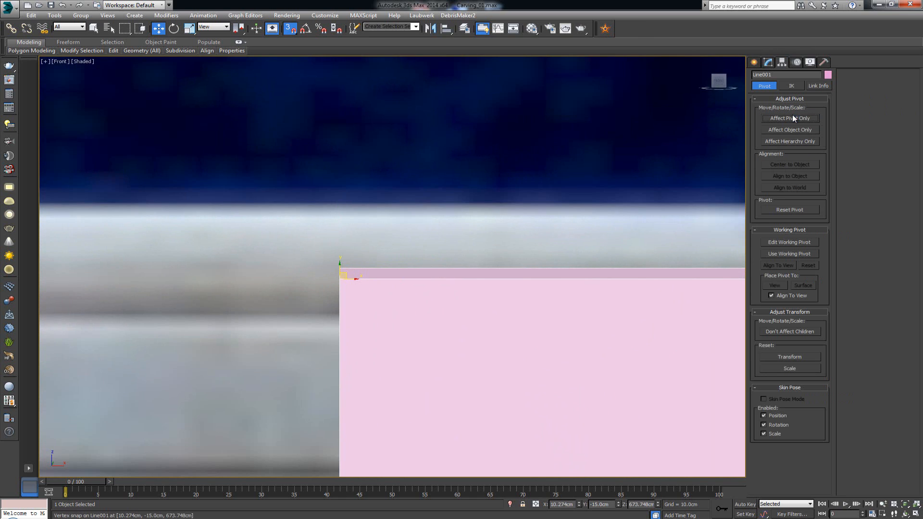
# Add a Symmetry modifier to the half shield, mirroring it across the X axis about the centre edge.
pyautogui.click(768, 63)
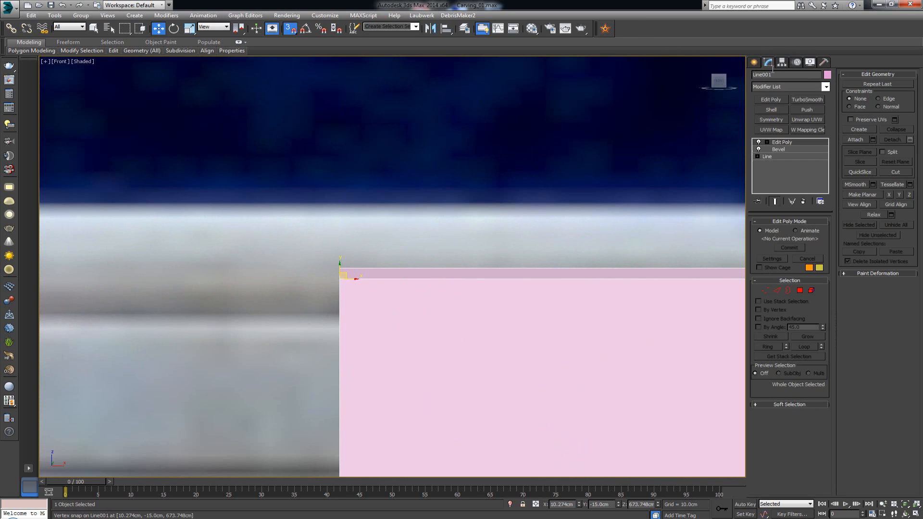
pyautogui.click(780, 119)
pyautogui.scroll(-5, 470, 238)
pyautogui.moveTo(471, 237); pyautogui.dragTo(487, 119, button='middle')
pyautogui.scroll(-6, 505, 189)
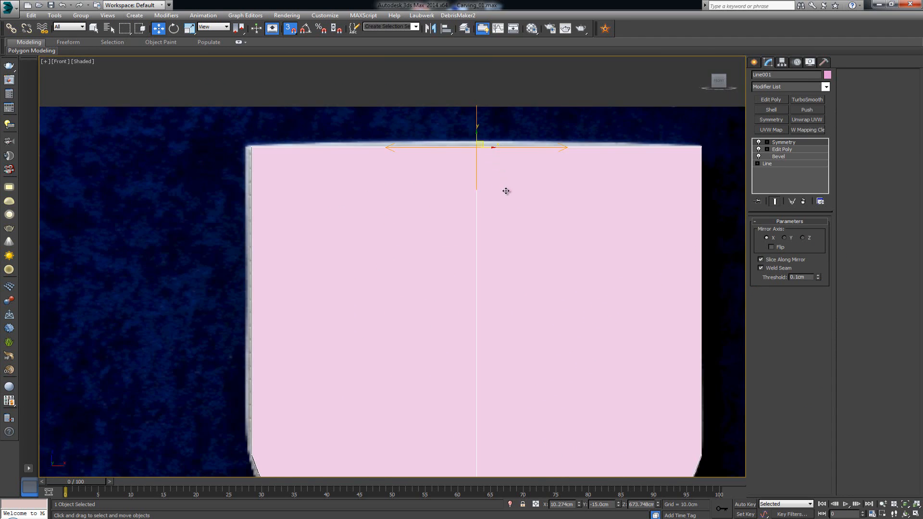
# Examine the mirrored shield in the perspective view, including its centre seam, beveled rim and back.
pyautogui.scroll(2, 533, 237)
pyautogui.hotkey('alt', 'w')
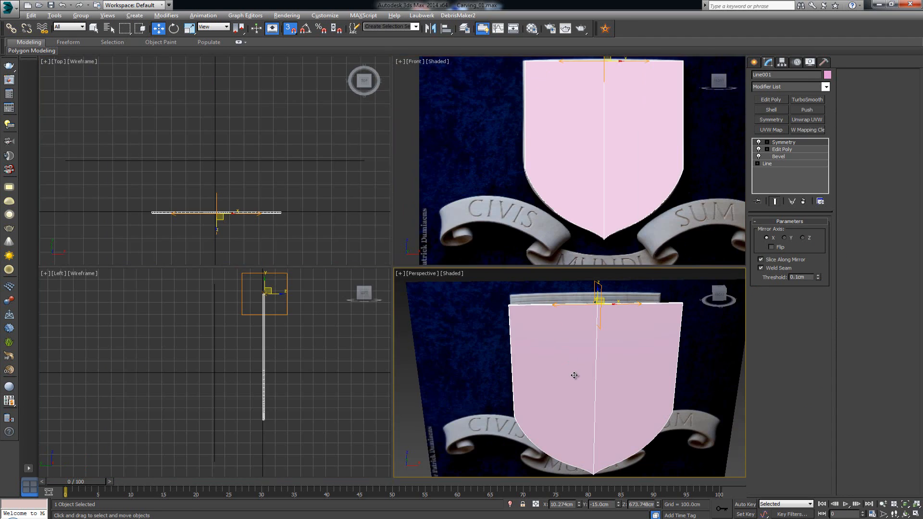
pyautogui.hotkey('alt', 'w')
pyautogui.keyDown('alt'); pyautogui.moveTo(561, 347); pyautogui.dragTo(555, 370, button='middle'); pyautogui.keyUp('alt')
pyautogui.click(633, 281)
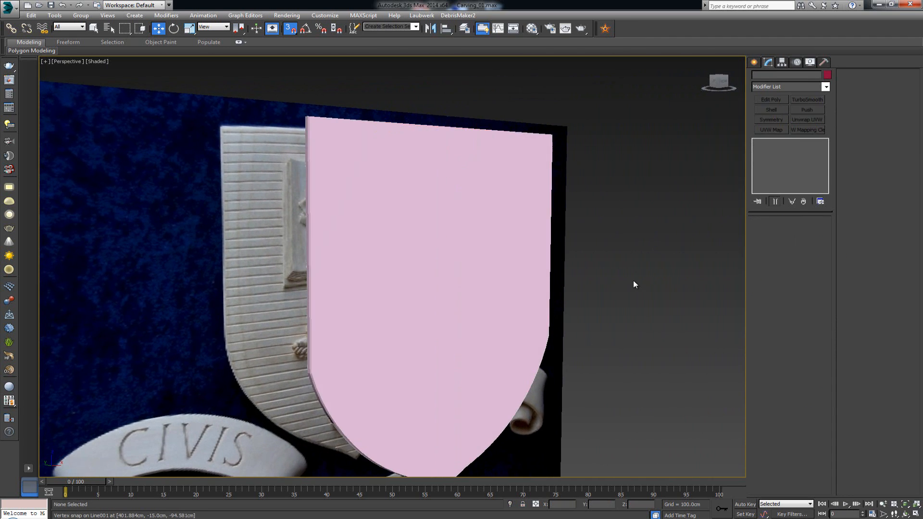
pyautogui.keyDown('alt'); pyautogui.moveTo(597, 310); pyautogui.dragTo(539, 294, button='middle'); pyautogui.keyUp('alt')
pyautogui.click(551, 299)
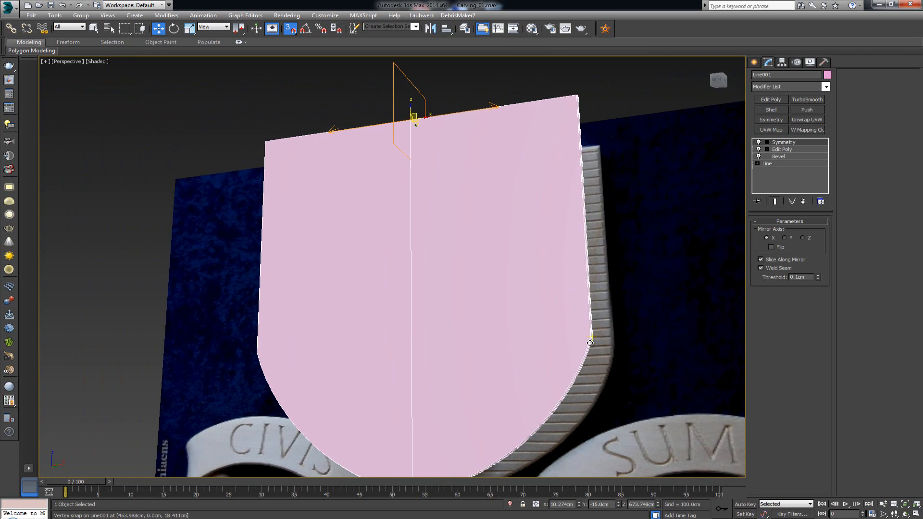
pyautogui.scroll(3, 590, 342)
pyautogui.scroll(3, 590, 221)
pyautogui.moveTo(590, 221); pyautogui.dragTo(661, 191, button='middle')
pyautogui.keyDown('alt'); pyautogui.moveTo(469, 322); pyautogui.dragTo(491, 315, button='middle'); pyautogui.keyUp('alt')
pyautogui.moveTo(474, 230); pyautogui.dragTo(527, 300, button='middle')
pyautogui.scroll(-5, 473, 312)
# Try a Level 2 outline of -7.2 cm in the shield's Bevel modifier and inspect the centre seam.
pyautogui.click(793, 156)
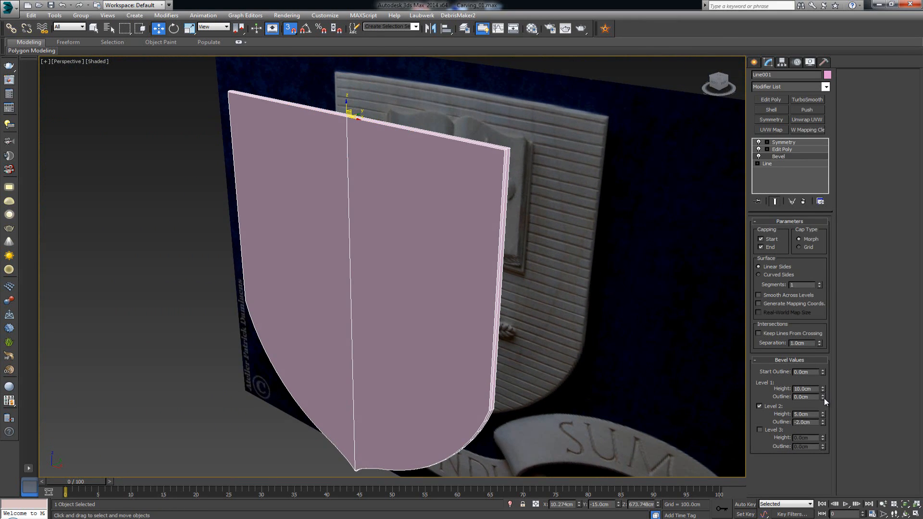
pyautogui.moveTo(823, 423); pyautogui.dragTo(822, 432)
pyautogui.keyDown('alt'); pyautogui.moveTo(516, 317); pyautogui.dragTo(571, 320, button='middle'); pyautogui.keyUp('alt')
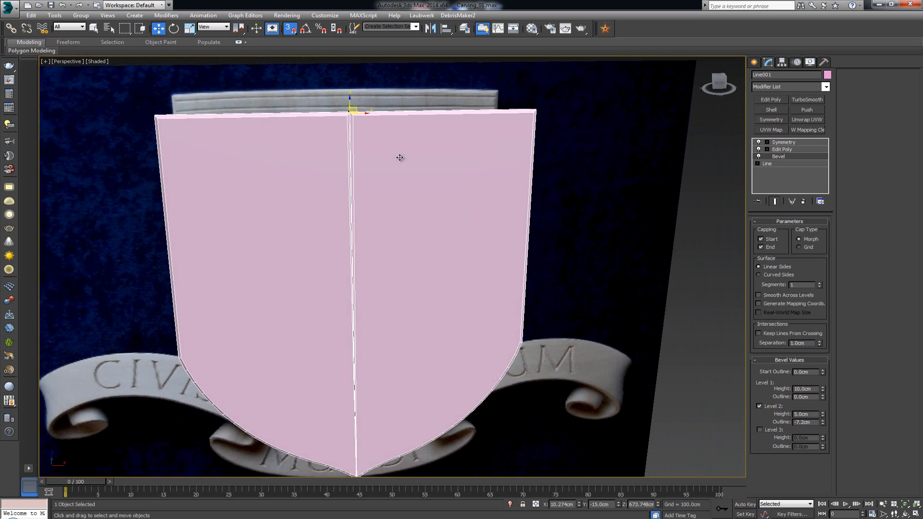
pyautogui.moveTo(399, 157); pyautogui.dragTo(482, 261, button='middle')
pyautogui.scroll(3, 482, 261)
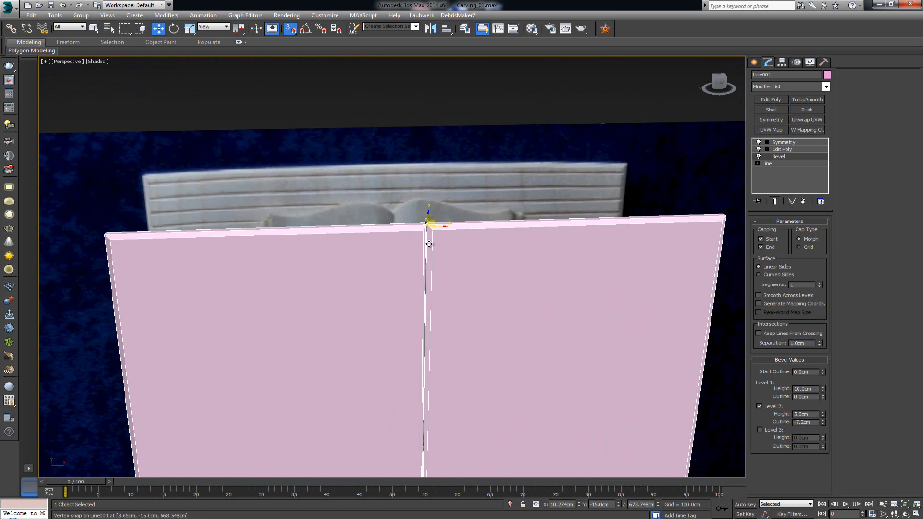
pyautogui.click(791, 149)
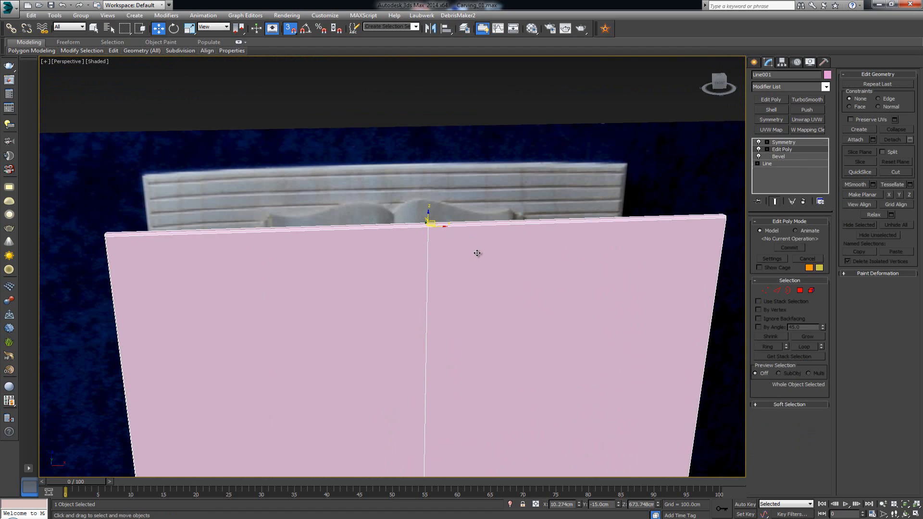
# Examine the complete mirrored shield against the photo in the perspective view, with and without its selection outline.
pyautogui.keyDown('alt'); pyautogui.moveTo(571, 254); pyautogui.dragTo(483, 193, button='middle'); pyautogui.keyUp('alt')
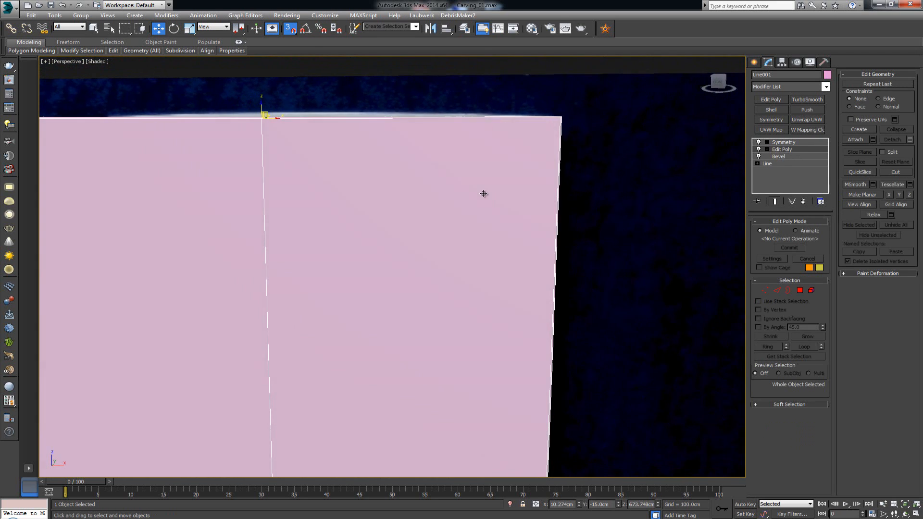
pyautogui.moveTo(381, 174); pyautogui.dragTo(506, 158, button='middle')
pyautogui.scroll(-3, 507, 158)
pyautogui.moveTo(523, 217); pyautogui.dragTo(455, 133, button='middle')
pyautogui.scroll(-2, 455, 132)
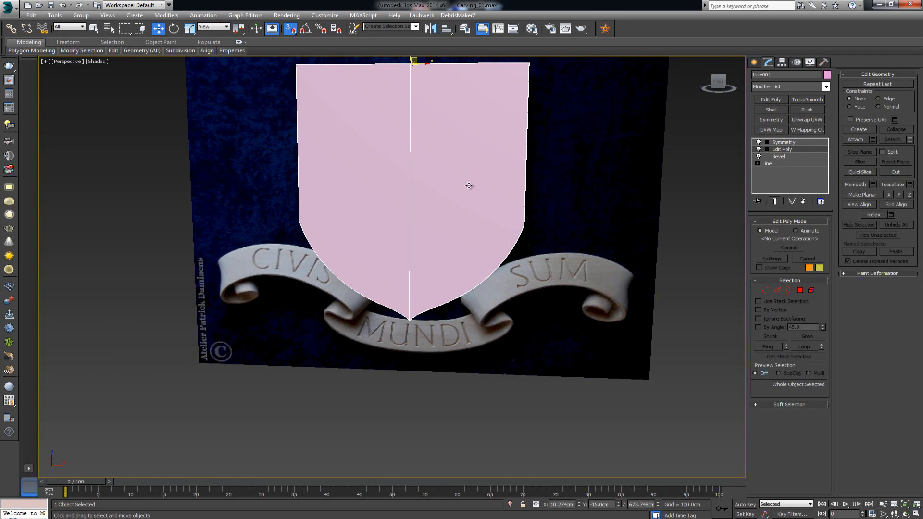
pyautogui.click(537, 104)
pyautogui.moveTo(471, 102); pyautogui.dragTo(443, 200, button='middle')
pyautogui.click(445, 188)
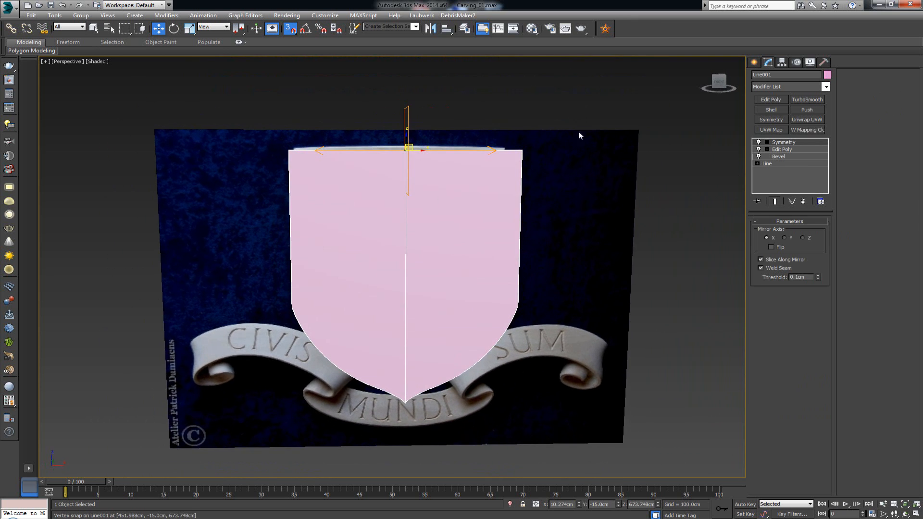
pyautogui.click(442, 104)
pyautogui.moveTo(419, 131); pyautogui.dragTo(416, 157, button='middle')
pyautogui.scroll(3, 414, 186)
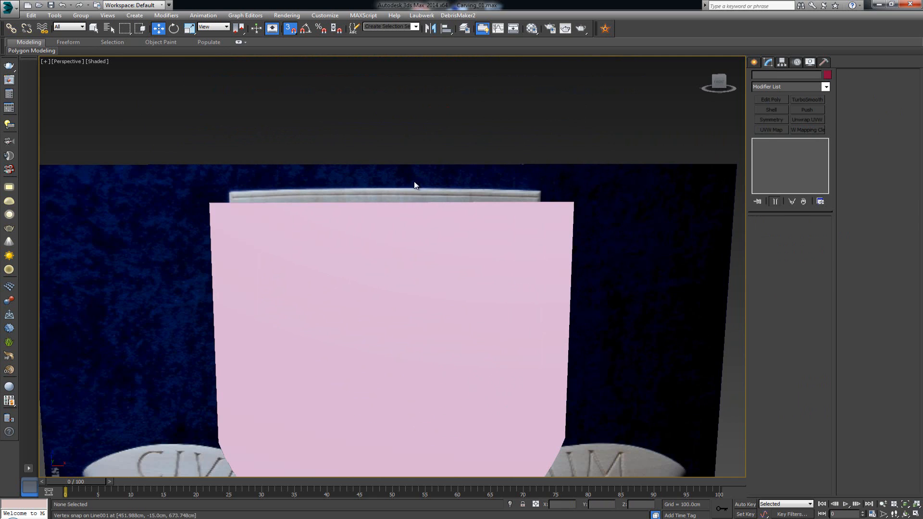
pyautogui.click(410, 225)
# Try moving the shield sideways off the photo in the front view to expose the carved details, and undo the move.
pyautogui.hotkey('alt', 'w')
pyautogui.moveTo(494, 132); pyautogui.dragTo(490, 171, button='middle')
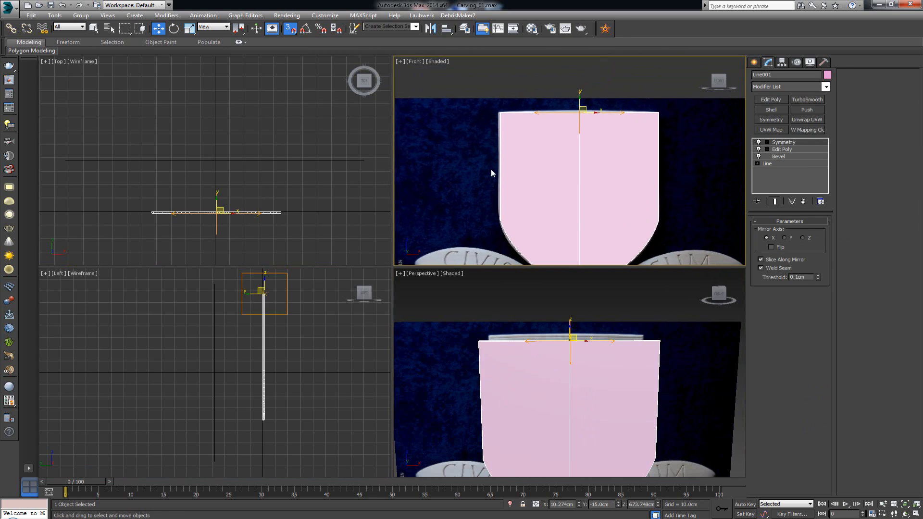
pyautogui.hotkey('alt', 'w')
pyautogui.moveTo(423, 165); pyautogui.dragTo(67, 172)
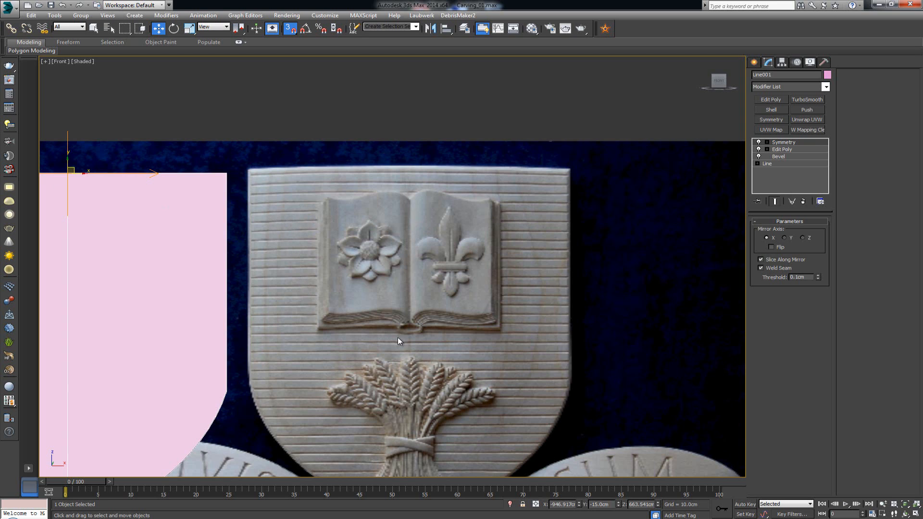
pyautogui.moveTo(368, 331); pyautogui.dragTo(373, 281, button='middle')
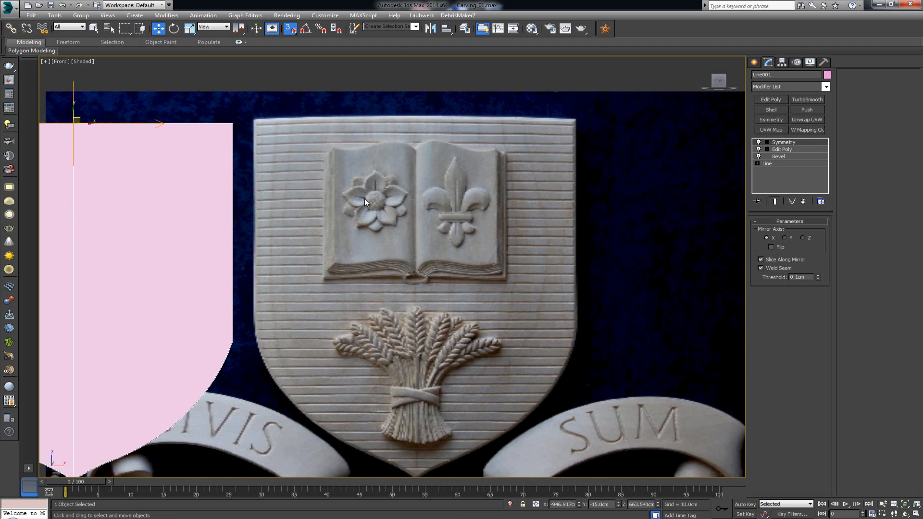
pyautogui.hotkey('ctrl', 'z')
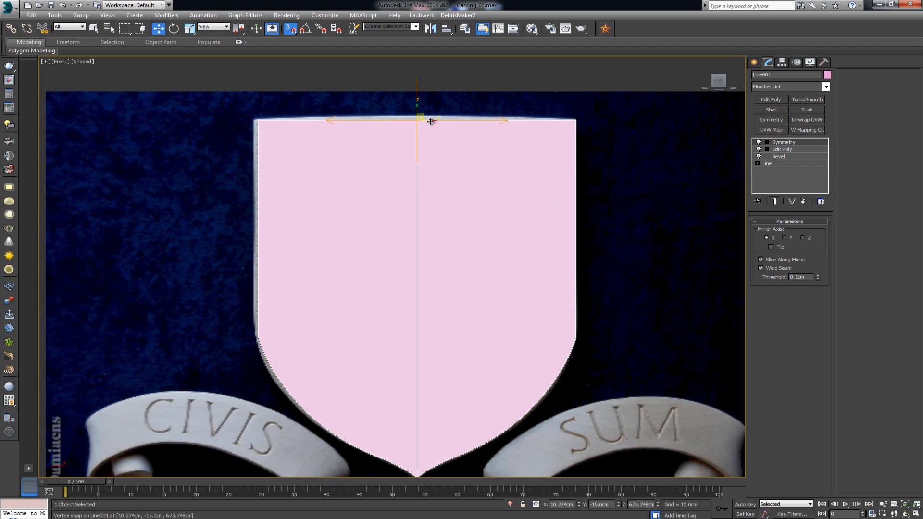
# Turn on see-through display for the shield and check the photo's carvings through it in the front and perspective views.
pyautogui.moveTo(430, 121)
pyautogui.mouseDown()
pyautogui.moveTo(483, 119)
pyautogui.moveTo(421, 118)
pyautogui.mouseUp()
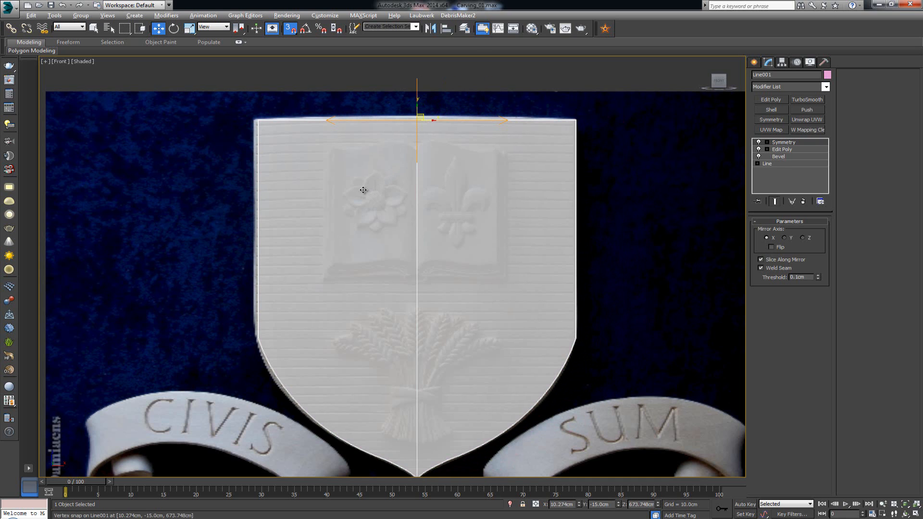
pyautogui.click(456, 94)
pyautogui.click(440, 120)
pyautogui.scroll(3, 409, 137)
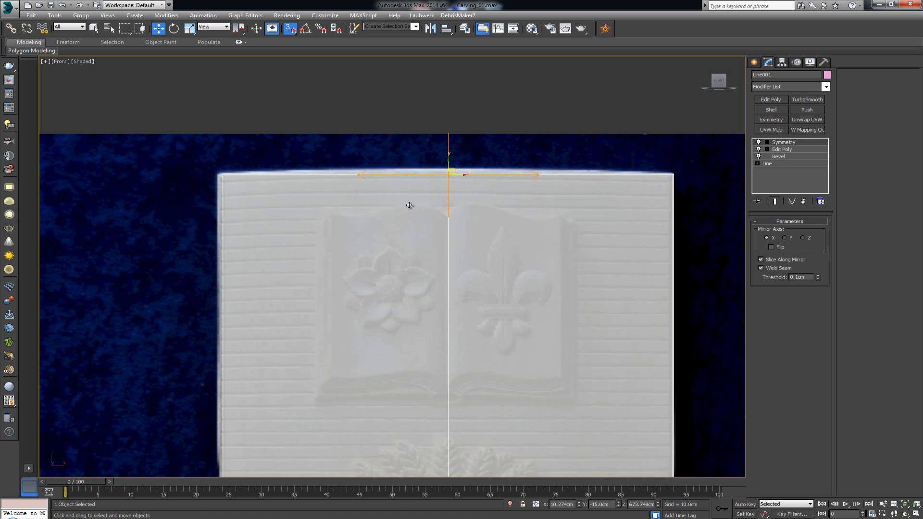
pyautogui.hotkey('alt', 'w')
pyautogui.rightClick(572, 312)
pyautogui.hotkey('alt', 'w')
pyautogui.keyDown('alt'); pyautogui.moveTo(440, 298); pyautogui.dragTo(492, 291, button='middle'); pyautogui.keyUp('alt')
pyautogui.hotkey('alt', 'w')
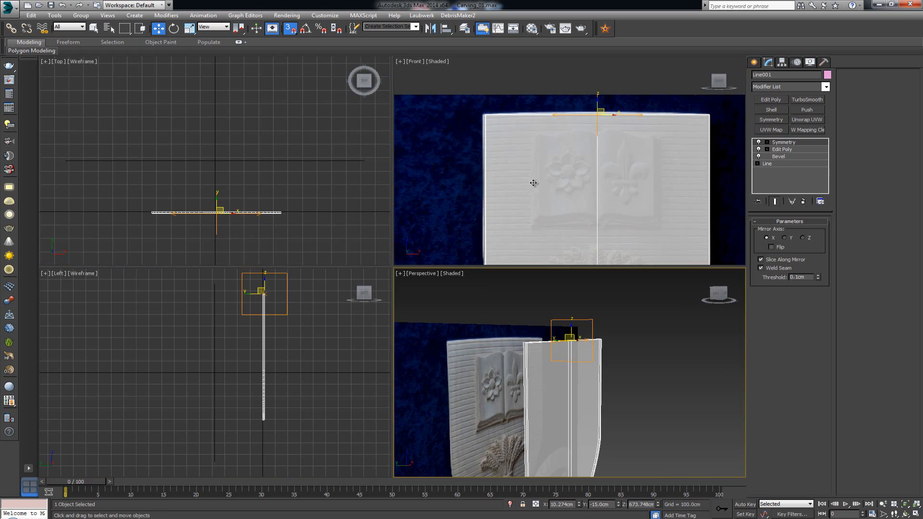
# Draw a straight horizontal line across the shield's full width along an upper groove in the front view.
pyautogui.rightClick(531, 181)
pyautogui.hotkey('alt', 'w')
pyautogui.scroll(3, 430, 239)
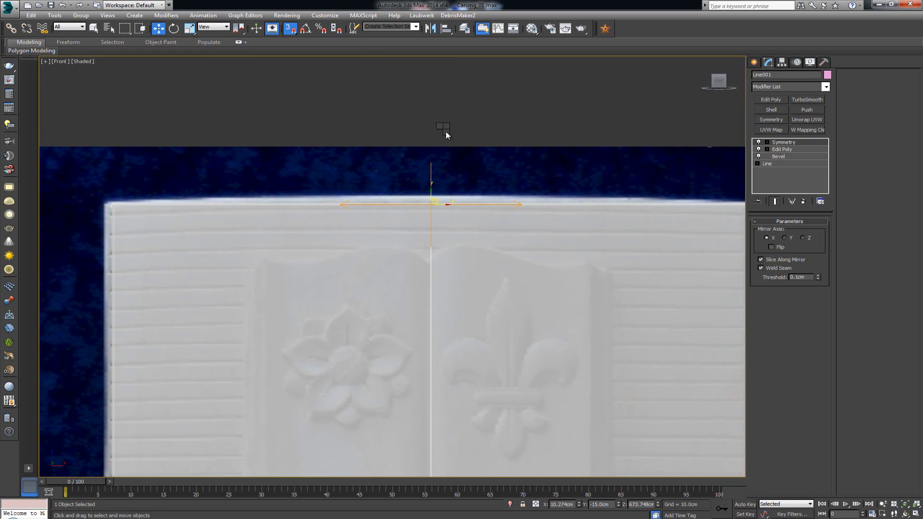
pyautogui.rightClick(446, 131)
pyautogui.click(463, 98)
pyautogui.moveTo(489, 153); pyautogui.dragTo(408, 149, button='middle')
pyautogui.scroll(-2, 407, 150)
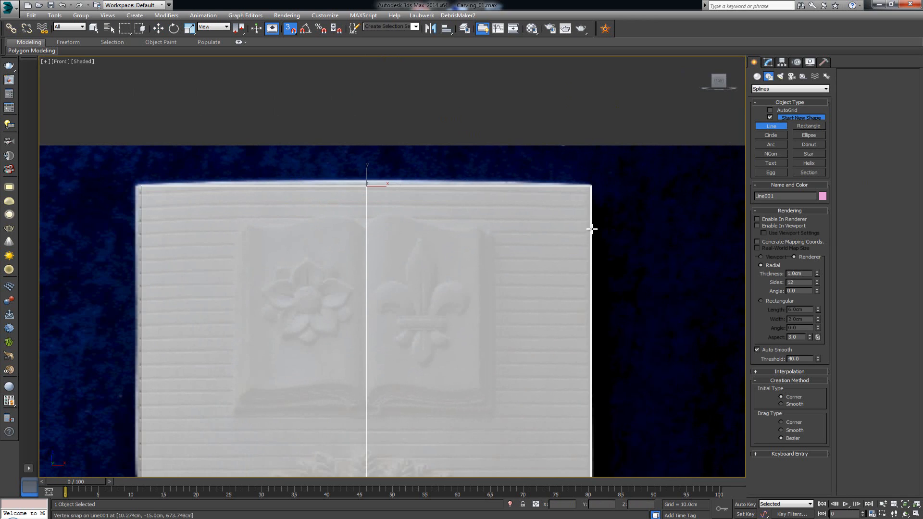
pyautogui.click(134, 207)
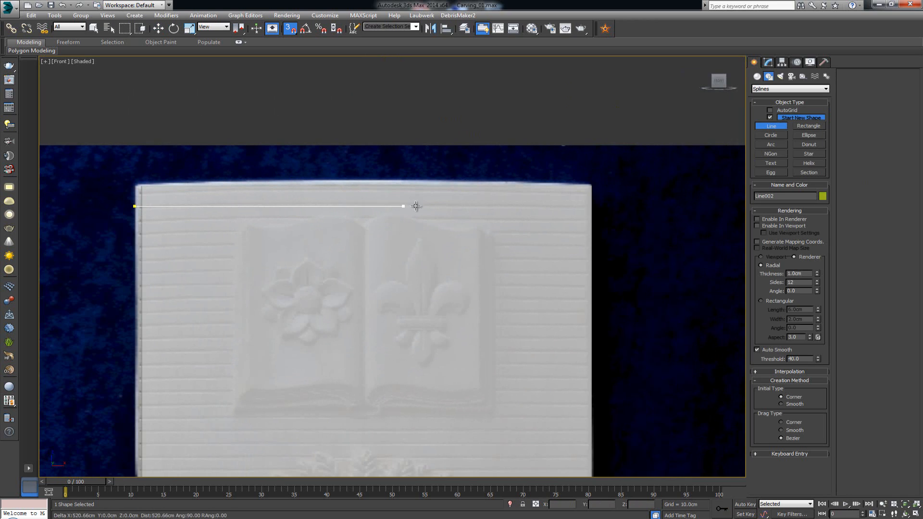
pyautogui.click(598, 211)
pyautogui.rightClick(598, 215)
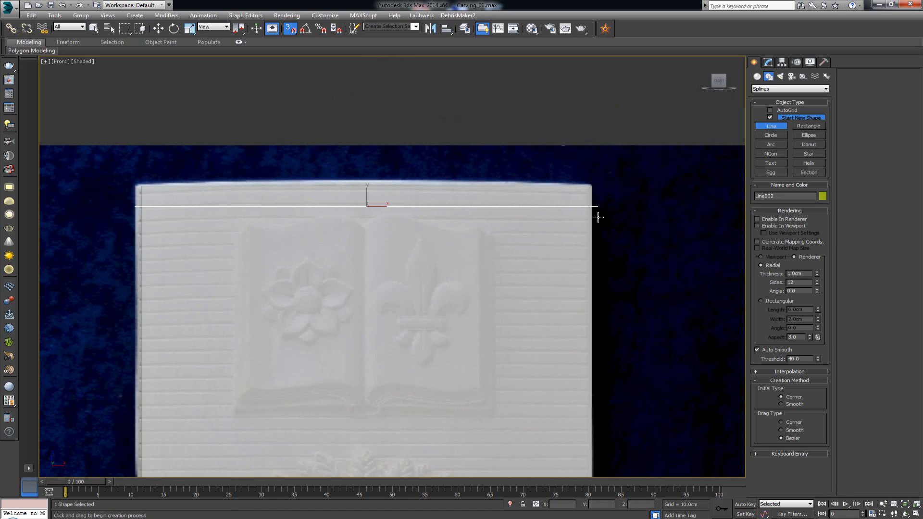
# Make the groove line renderable and visible in the viewport, with a radial thickness of 9.72 cm.
pyautogui.click(790, 219)
pyautogui.click(790, 226)
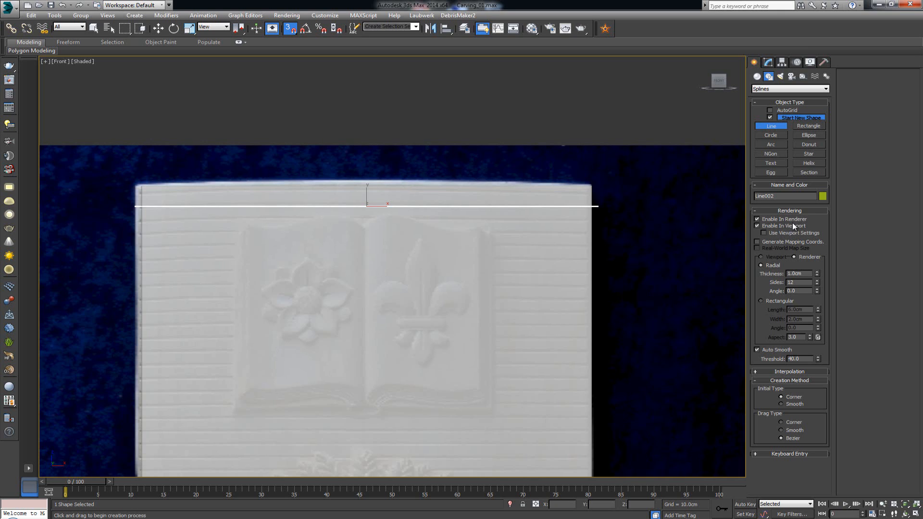
pyautogui.scroll(5, 544, 252)
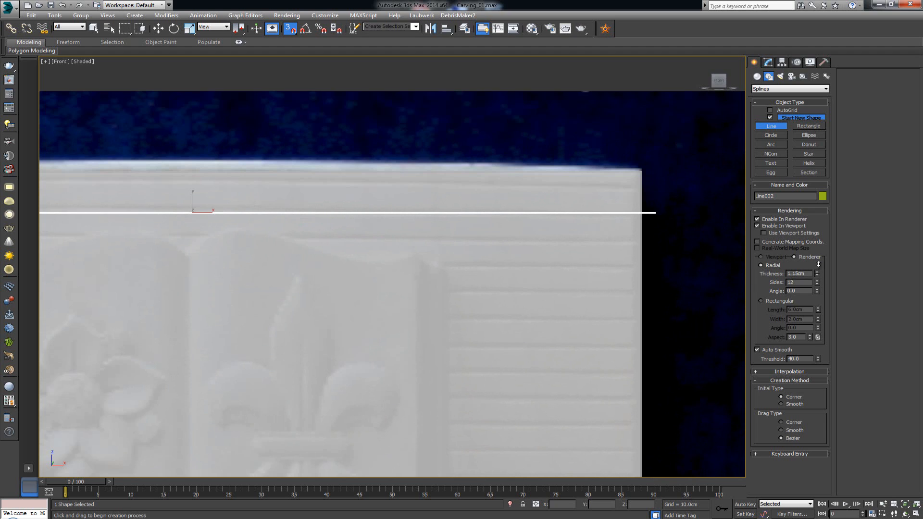
pyautogui.moveTo(819, 264); pyautogui.dragTo(799, 409)
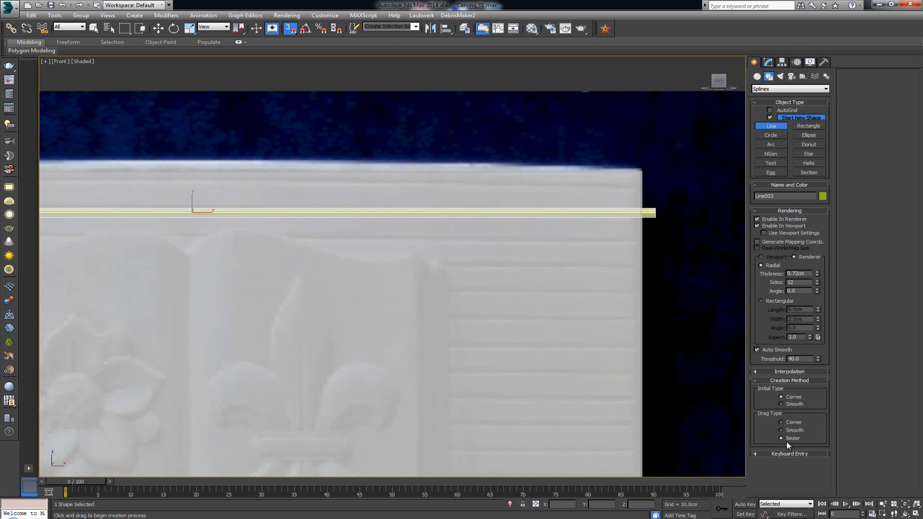
pyautogui.moveTo(486, 278); pyautogui.dragTo(572, 293, button='middle')
pyautogui.scroll(-2, 573, 293)
pyautogui.moveTo(336, 265); pyautogui.dragTo(376, 266, button='middle')
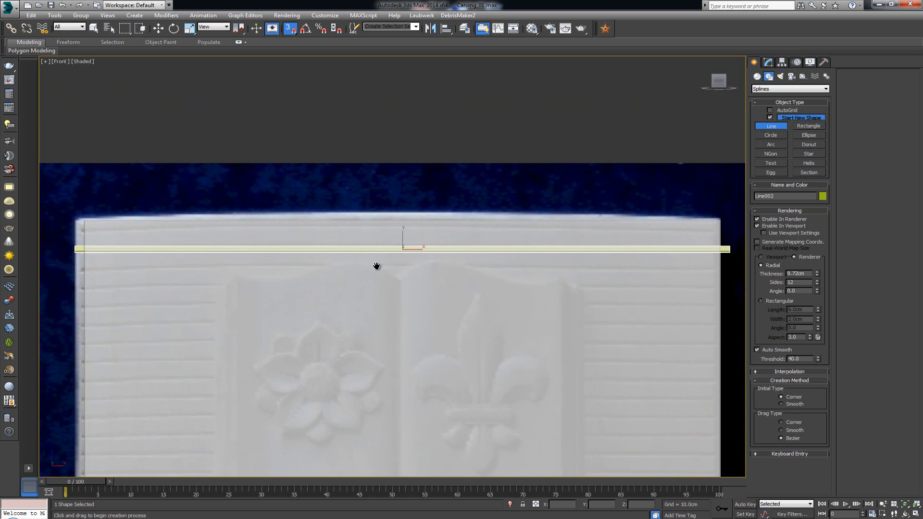
# Turn off snapping and move the groove line toward the shield's front face, to about -13.8 cm in Y.
pyautogui.hotkey('alt', 'w')
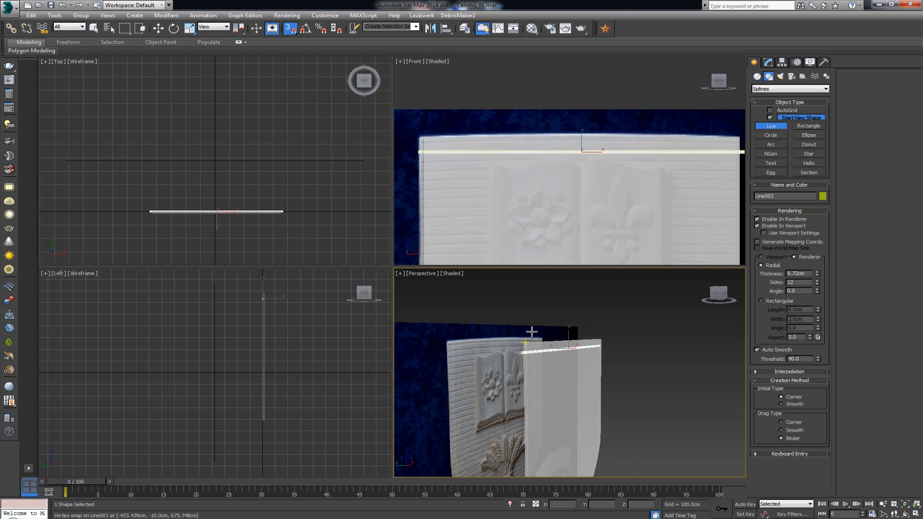
pyautogui.scroll(3, 532, 332)
pyautogui.hotkey('alt', 'w')
pyautogui.keyDown('alt'); pyautogui.moveTo(488, 363); pyautogui.dragTo(497, 362, button='middle'); pyautogui.keyUp('alt')
pyautogui.press('s')
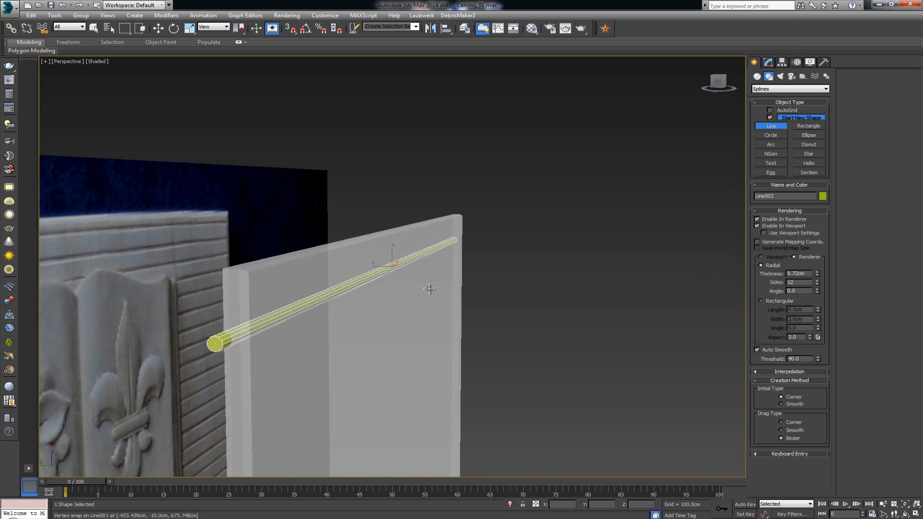
pyautogui.press('w')
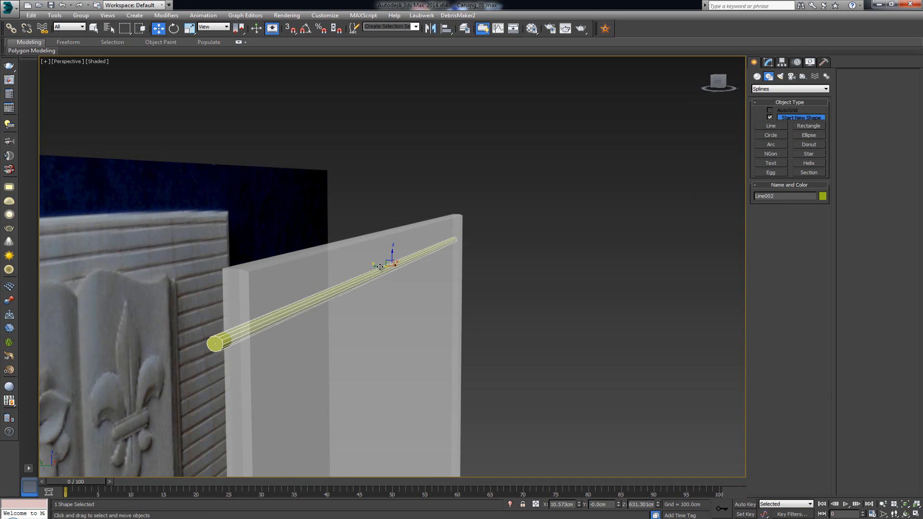
pyautogui.moveTo(379, 267); pyautogui.dragTo(392, 267)
# Turn off see-through display for the shield and inspect from the side how deep the groove line sits in it.
pyautogui.keyDown('alt'); pyautogui.moveTo(397, 268); pyautogui.dragTo(406, 265, button='middle'); pyautogui.keyUp('alt')
pyautogui.click(376, 266)
pyautogui.hotkey('alt', 'x')
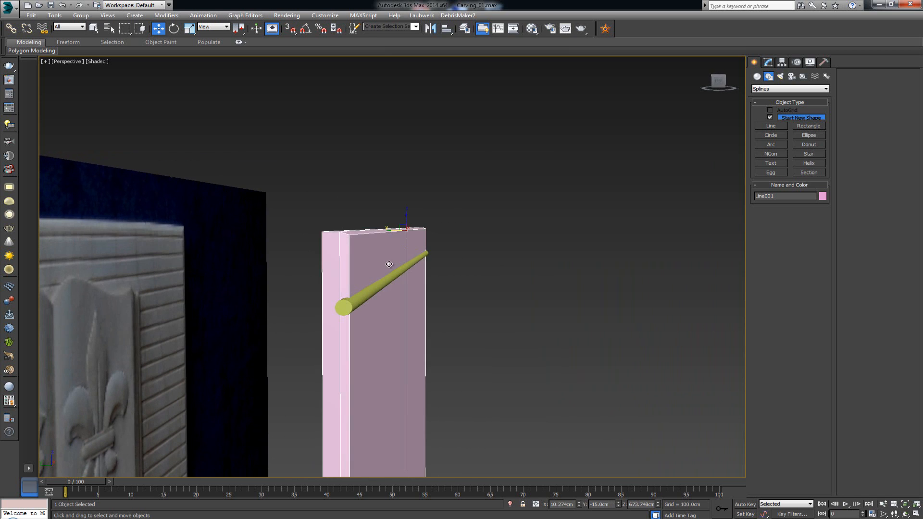
pyautogui.click(510, 278)
pyautogui.keyDown('alt'); pyautogui.moveTo(509, 278); pyautogui.dragTo(506, 287, button='middle'); pyautogui.keyUp('alt')
pyautogui.keyDown('alt'); pyautogui.moveTo(340, 363); pyautogui.dragTo(319, 371, button='middle'); pyautogui.keyUp('alt')
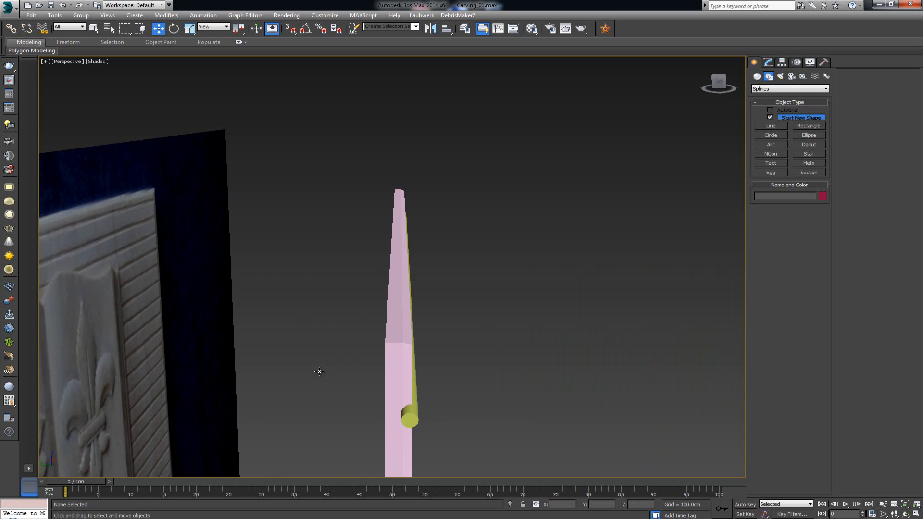
# Shift the groove line slightly farther out of the shield's front face to about -15.3 cm in Y and show edged faces.
pyautogui.click(409, 415)
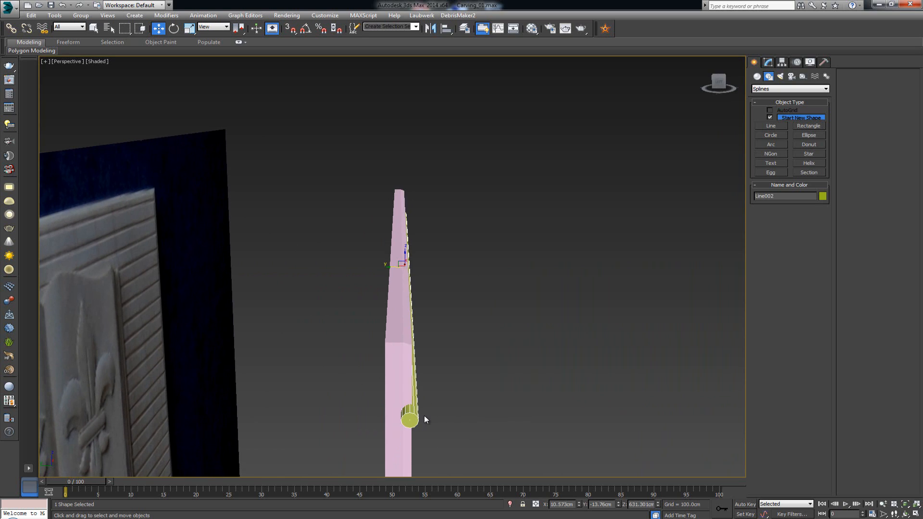
pyautogui.keyDown('alt'); pyautogui.moveTo(424, 419); pyautogui.dragTo(411, 414, button='middle'); pyautogui.keyUp('alt')
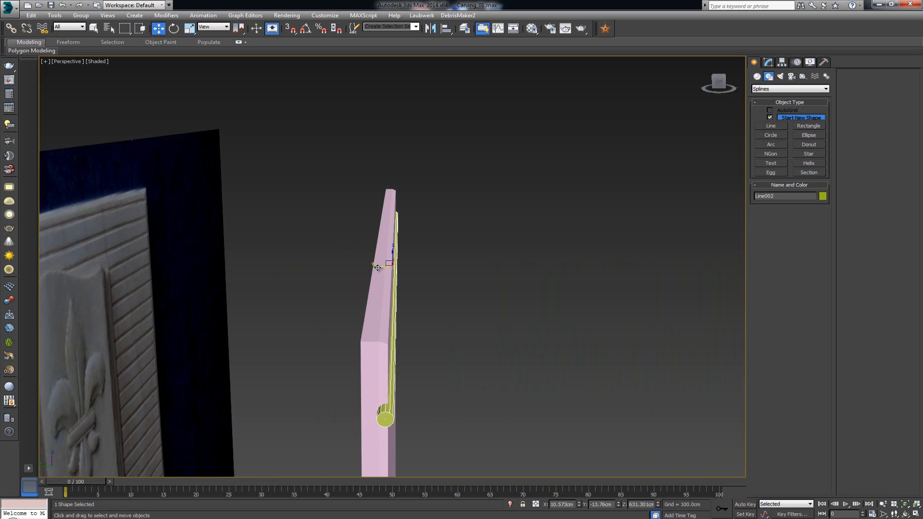
pyautogui.moveTo(378, 268); pyautogui.dragTo(379, 268)
pyautogui.press('F4')
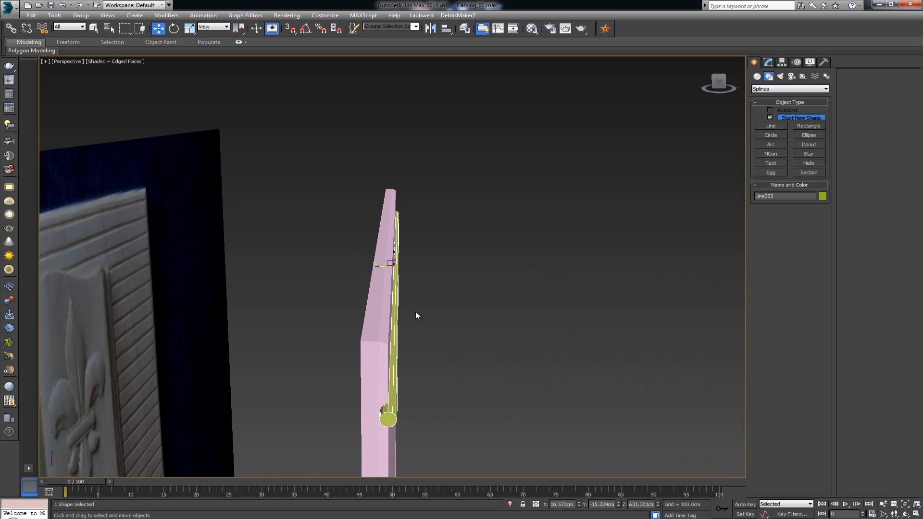
pyautogui.moveTo(415, 312)
pyautogui.keyDown('alt'); pyautogui.mouseDown(button='middle')
pyautogui.moveTo(416, 286)
pyautogui.moveTo(429, 290)
pyautogui.moveTo(408, 290)
pyautogui.mouseUp(button='middle'); pyautogui.keyUp('alt')
# Turn see-through display back on for the shield in the front view to reveal the photo's grooves.
pyautogui.hotkey('alt', 'w')
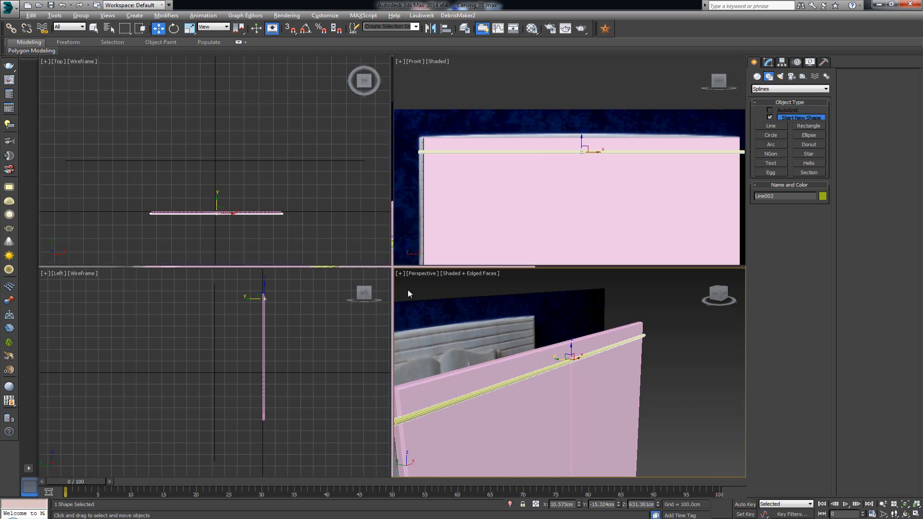
pyautogui.rightClick(584, 167)
pyautogui.hotkey('alt', 'w')
pyautogui.click(418, 275)
pyautogui.hotkey('alt', 'x')
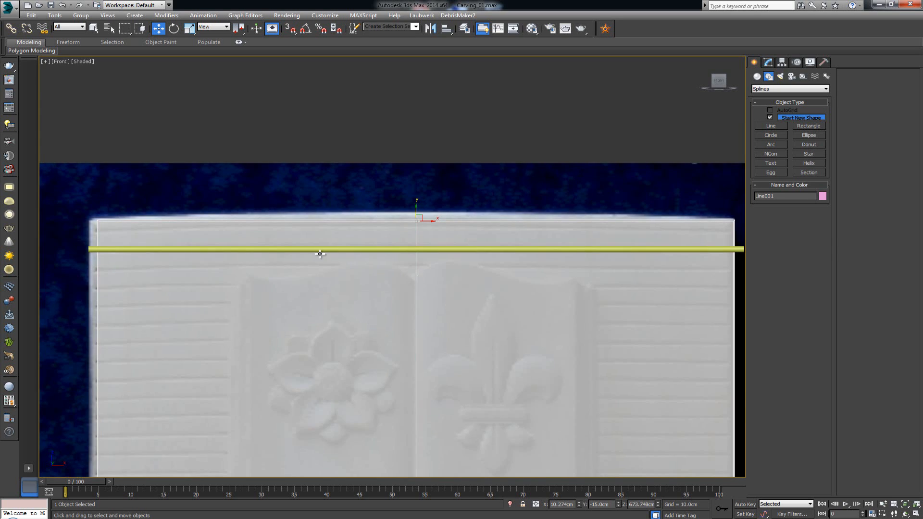
# Clone the groove line down the shield as 35 copies spaced about 30 cm apart.
pyautogui.moveTo(303, 254); pyautogui.dragTo(375, 198, button='middle')
pyautogui.scroll(-2, 375, 197)
pyautogui.click(243, 192)
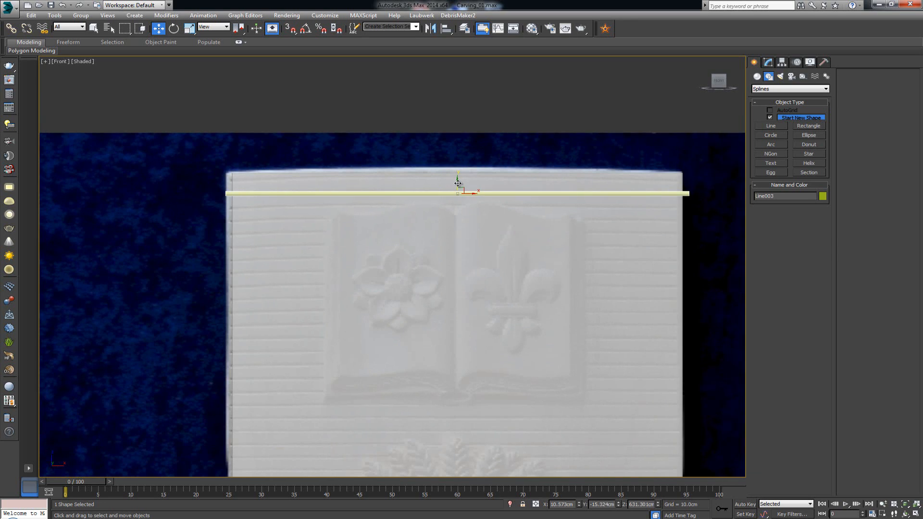
pyautogui.moveTo(458, 183); pyautogui.dragTo(460, 200)
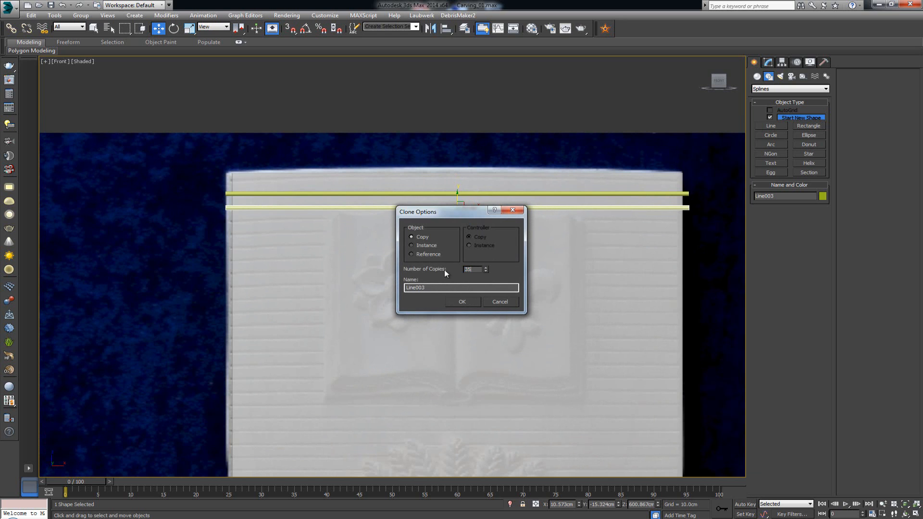
pyautogui.click(462, 302)
pyautogui.scroll(-3, 427, 236)
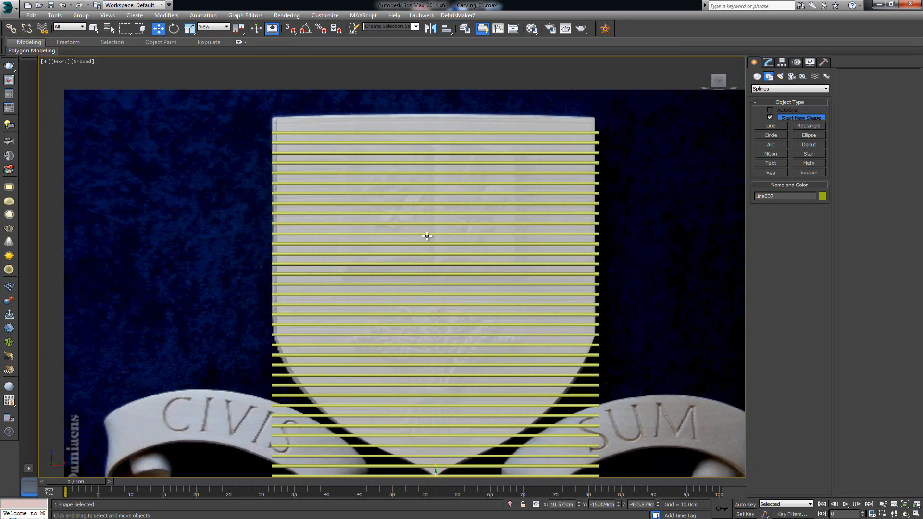
# Delete the two lowest groove lines that lie below the shield's tip.
pyautogui.moveTo(422, 319); pyautogui.dragTo(417, 215, button='middle')
pyautogui.scroll(3, 456, 337)
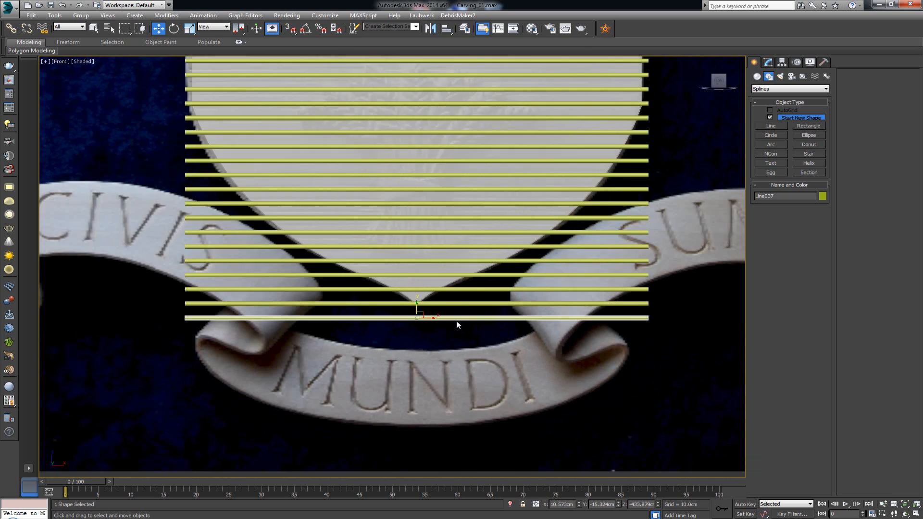
pyautogui.scroll(2, 456, 321)
pyautogui.moveTo(463, 362); pyautogui.dragTo(426, 293)
pyautogui.press('Delete')
# Examine the copied groove lines against the shield from its upper edge down to its tip.
pyautogui.moveTo(427, 272); pyautogui.dragTo(417, 362, button='middle')
pyautogui.scroll(-3, 417, 361)
pyautogui.moveTo(462, 236); pyautogui.dragTo(437, 373, button='middle')
pyautogui.moveTo(416, 268); pyautogui.dragTo(420, 279, button='middle')
pyautogui.scroll(3, 420, 279)
pyautogui.moveTo(538, 134); pyautogui.dragTo(506, 231, button='middle')
pyautogui.scroll(-1, 655, 229)
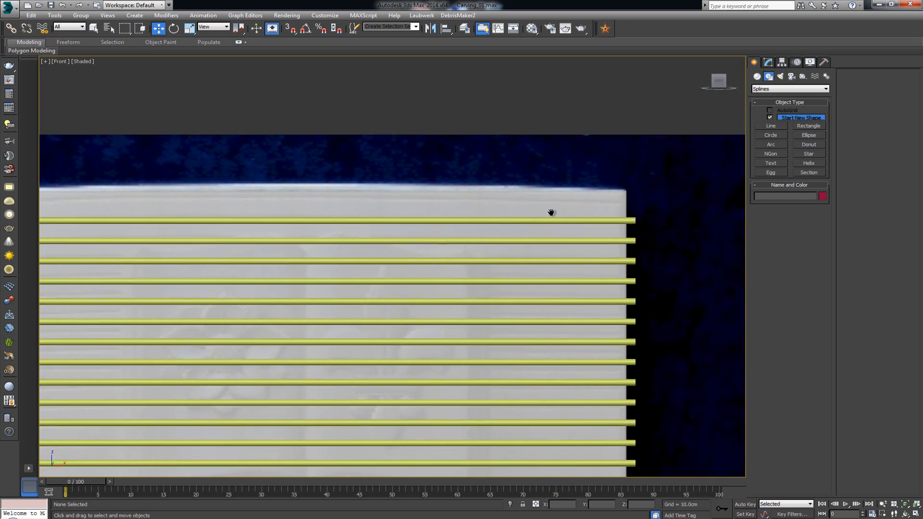
pyautogui.scroll(-1, 549, 210)
pyautogui.scroll(-2, 488, 282)
pyautogui.scroll(-1, 480, 159)
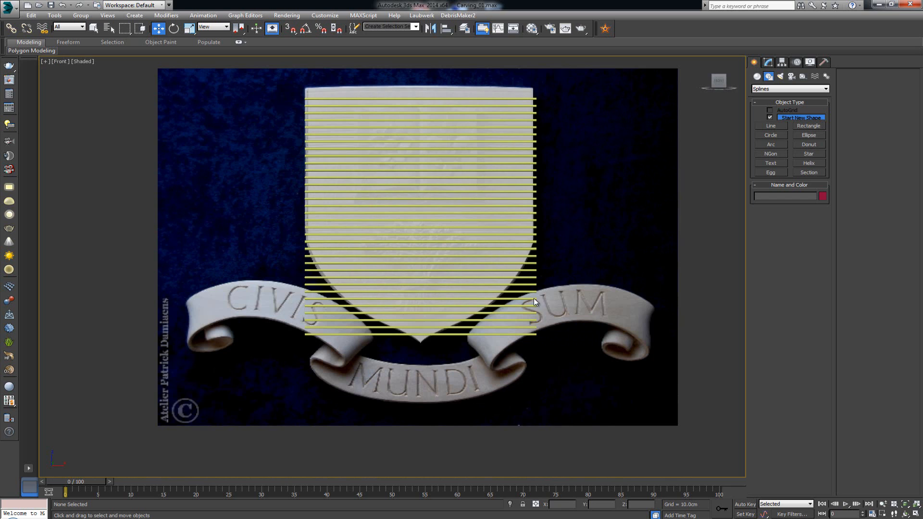
# Add an Edit Poly modifier to the lowest groove line.
pyautogui.rightClick(534, 337)
pyautogui.click(768, 63)
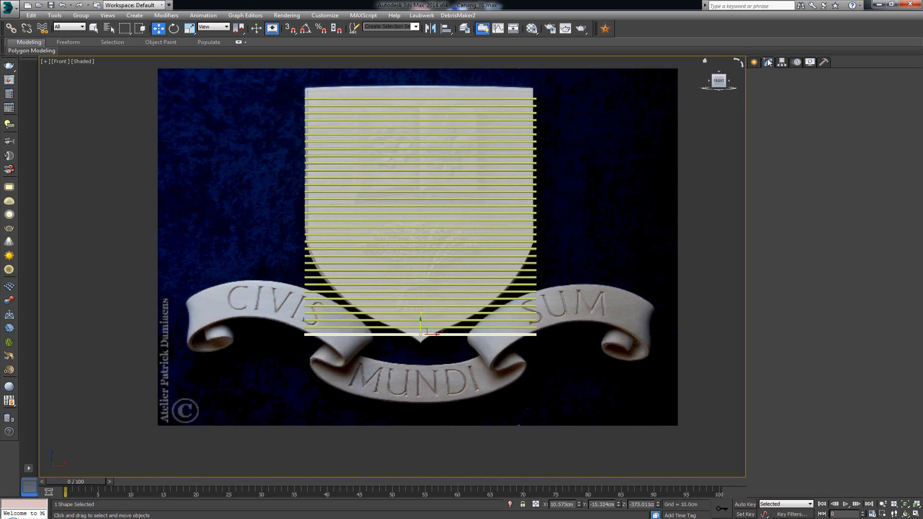
pyautogui.scroll(3, 495, 332)
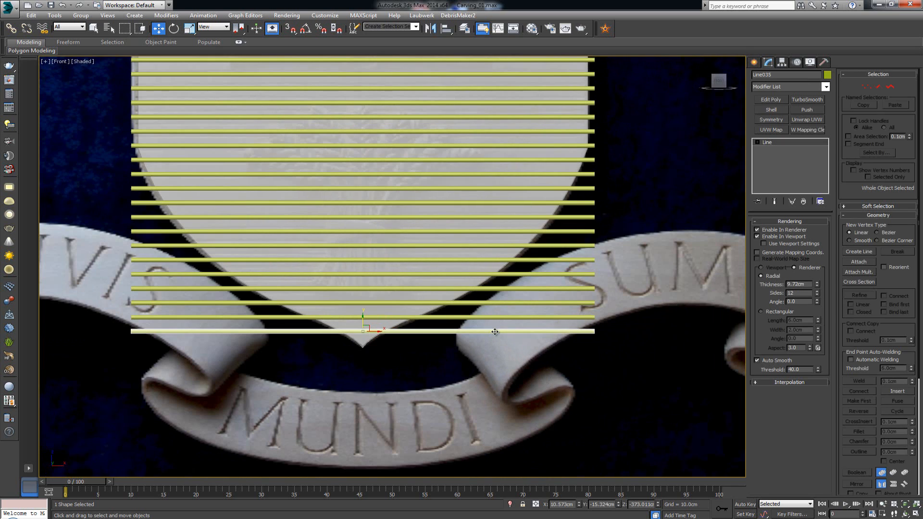
pyautogui.click(774, 100)
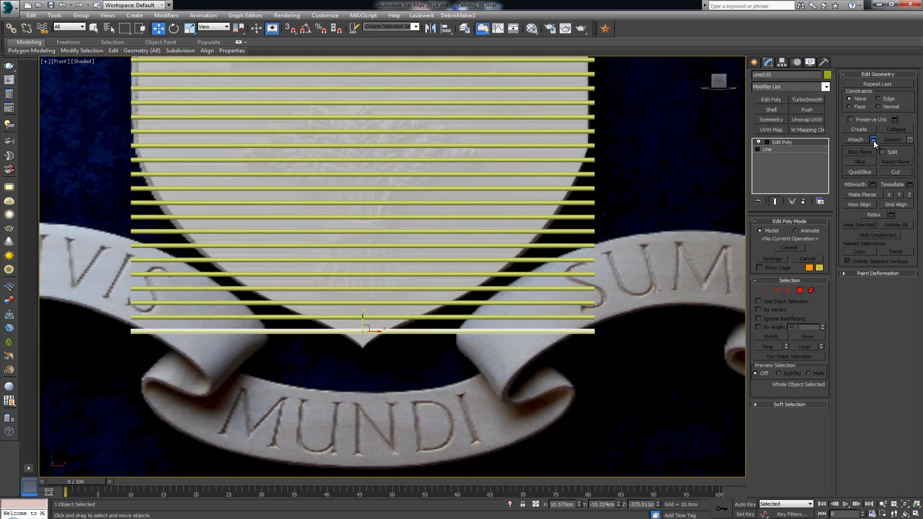
pyautogui.click(873, 141)
pyautogui.click(79, 173)
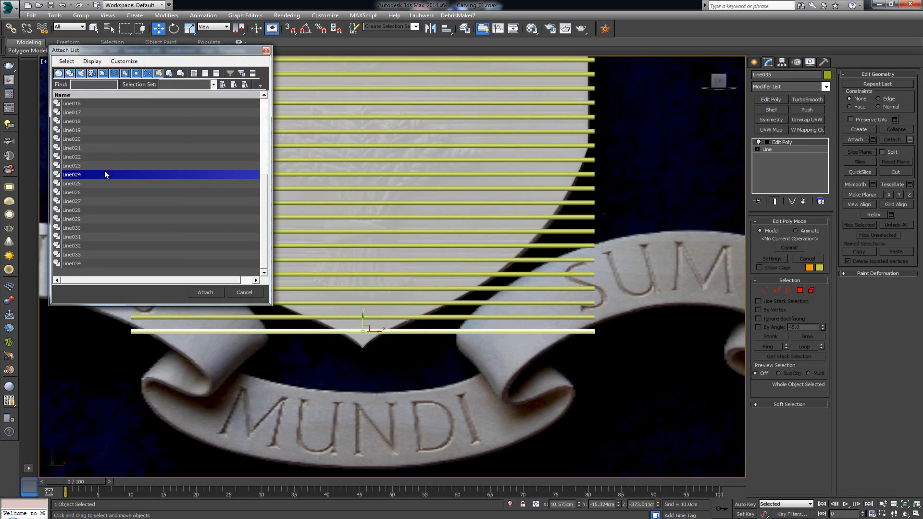
pyautogui.scroll(5, 110, 190)
pyautogui.scroll(-5, 111, 194)
pyautogui.scroll(5, 111, 195)
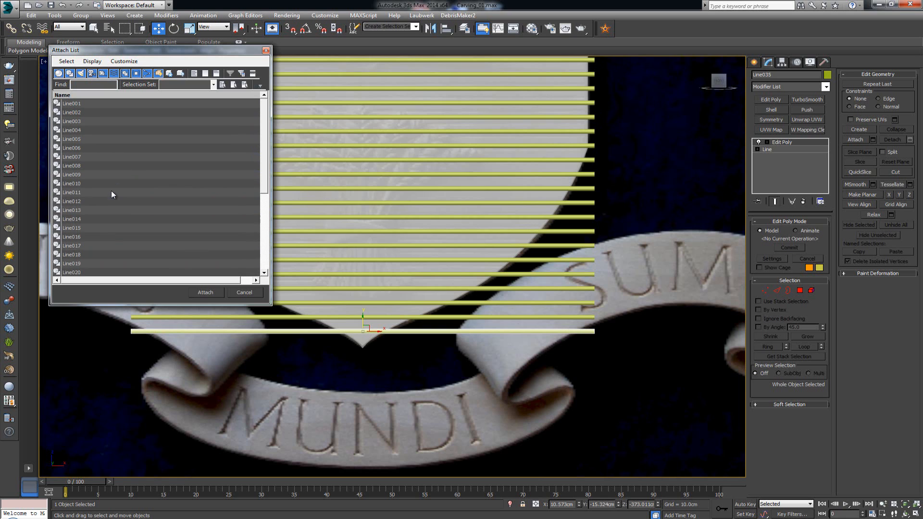
pyautogui.click(255, 292)
# Check the shield's object name and reselect the lowest groove line.
pyautogui.click(426, 186)
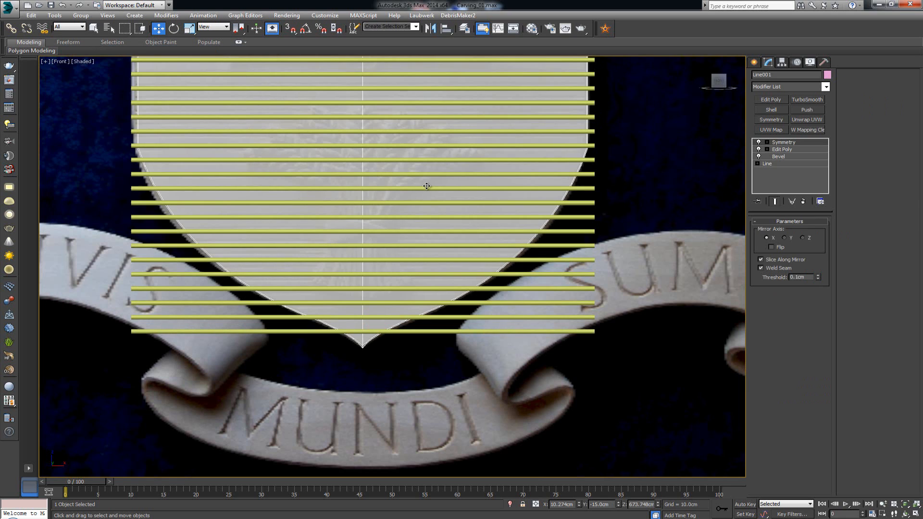
pyautogui.moveTo(522, 151); pyautogui.dragTo(519, 191, button='middle')
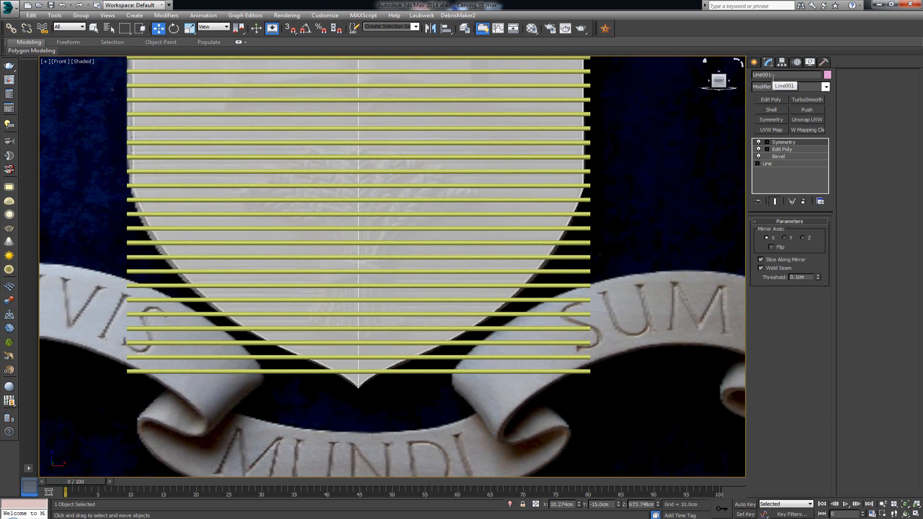
pyautogui.click(577, 369)
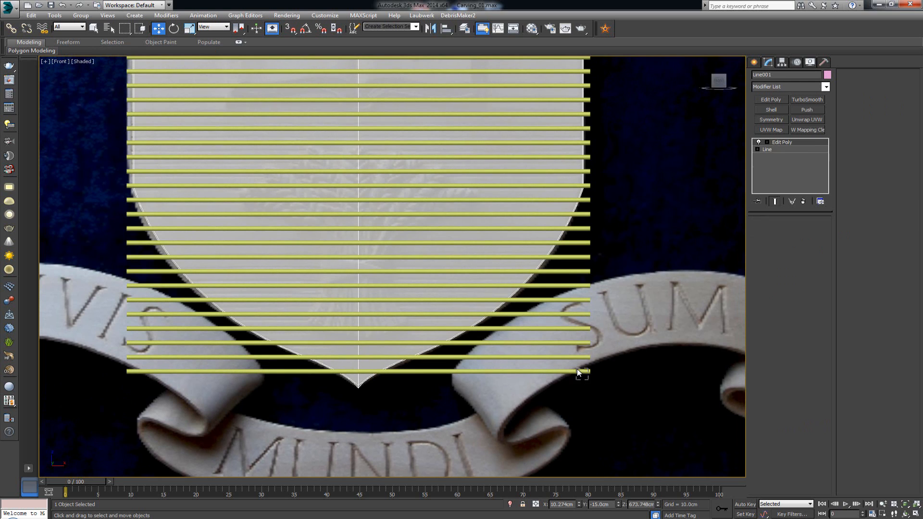
# Attach Line002 through Line034 to the lowest groove line so all grooves form one object.
pyautogui.click(873, 139)
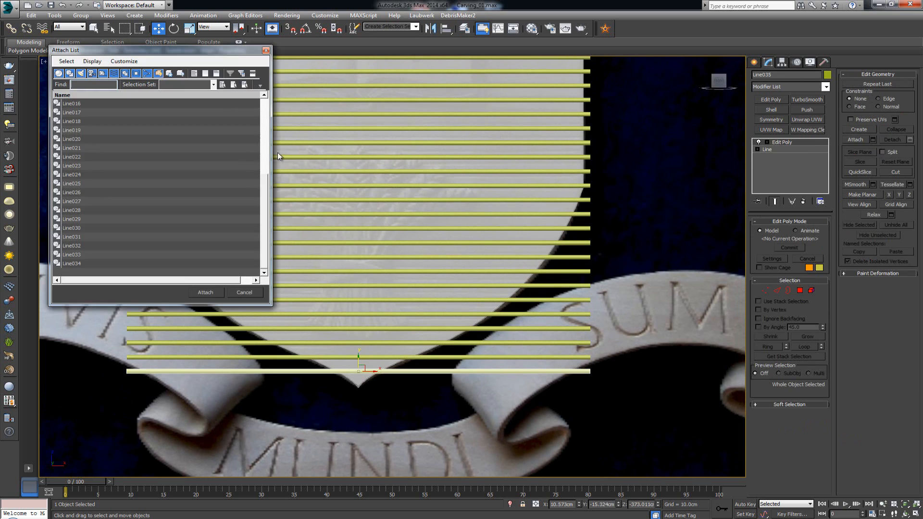
pyautogui.click(241, 263)
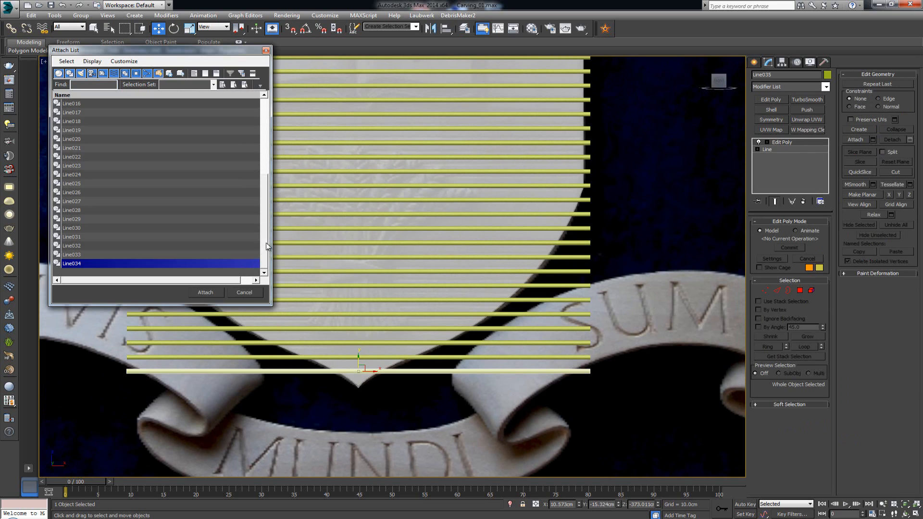
pyautogui.moveTo(266, 245); pyautogui.dragTo(274, 136)
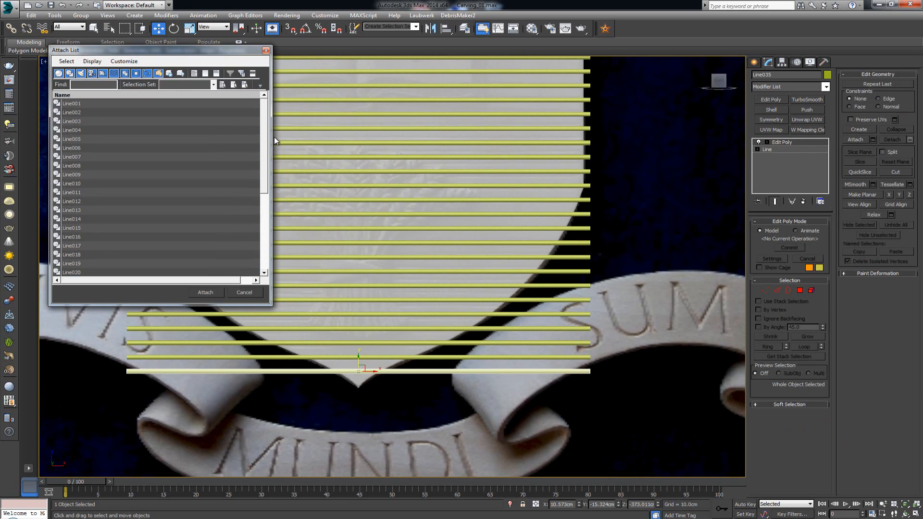
pyautogui.keyDown('shift'); pyautogui.click(71, 113); pyautogui.keyUp('shift')
pyautogui.click(204, 292)
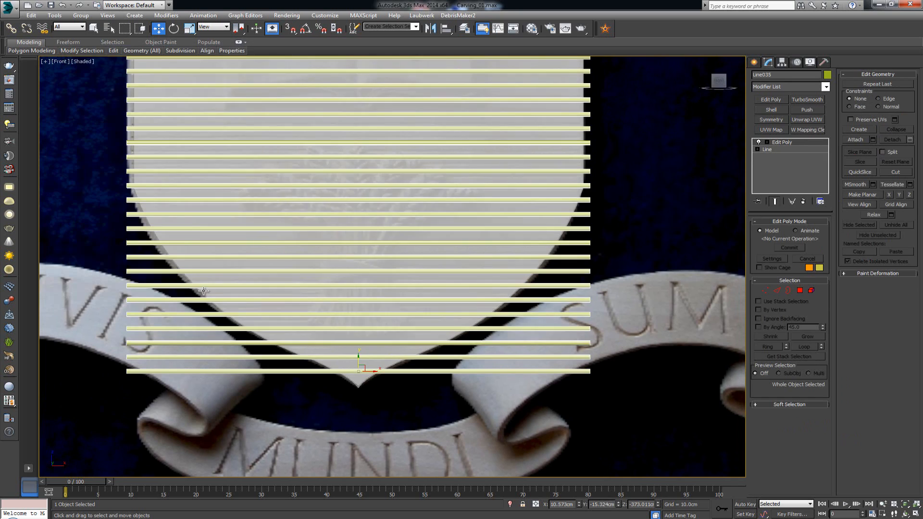
# Select the shield in the perspective view and rename it Shield.
pyautogui.scroll(-4, 298, 288)
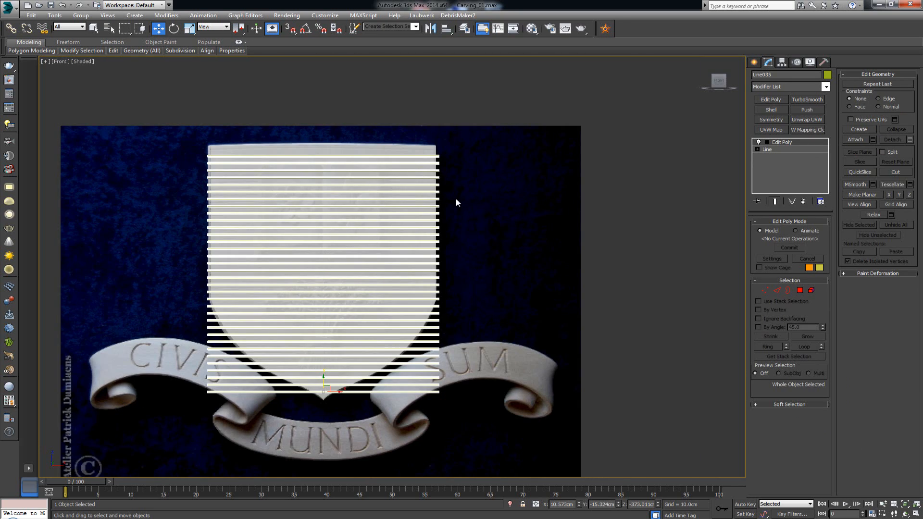
pyautogui.hotkey('alt', 'w')
pyautogui.hotkey('alt', 'w')
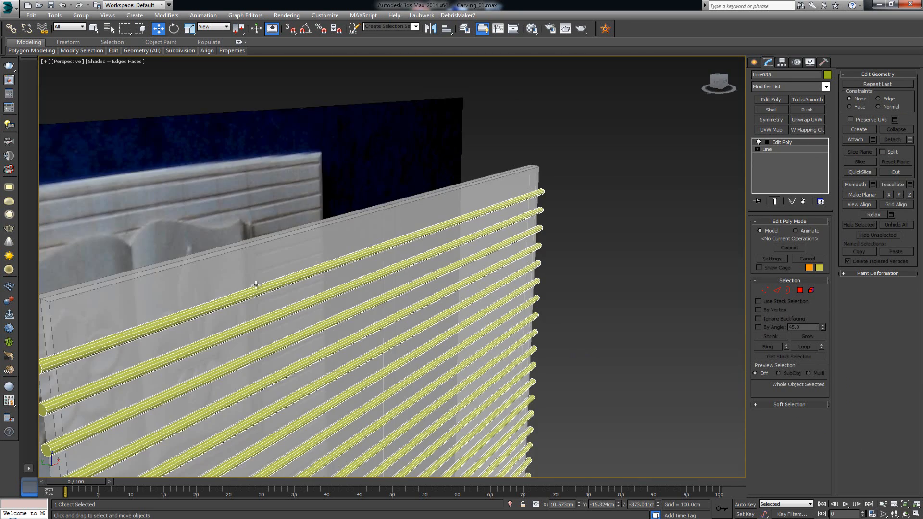
pyautogui.click(373, 215)
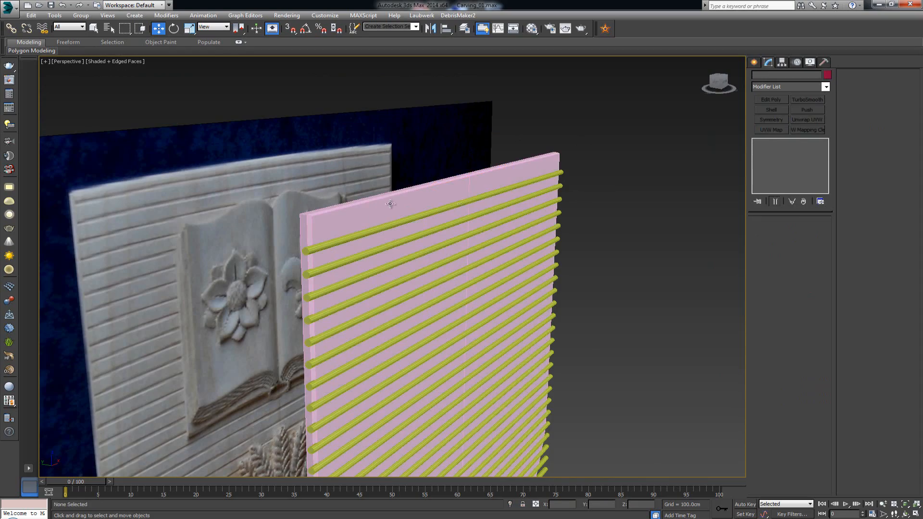
pyautogui.moveTo(386, 204)
pyautogui.keyDown('alt'); pyautogui.mouseDown(button='middle')
pyautogui.moveTo(408, 233)
pyautogui.moveTo(367, 235)
pyautogui.moveTo(408, 231)
pyautogui.moveTo(379, 221)
pyautogui.mouseUp(button='middle'); pyautogui.keyUp('alt')
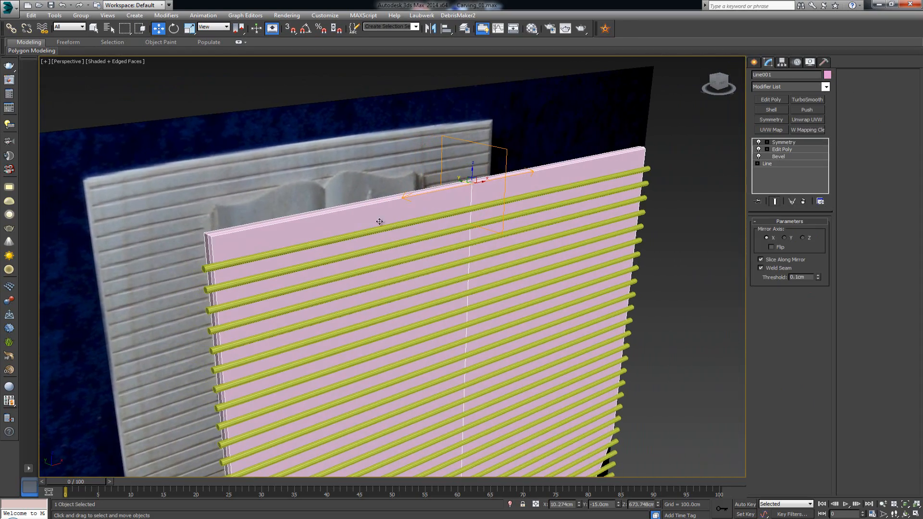
pyautogui.doubleClick(788, 74)
pyautogui.write('Shield')
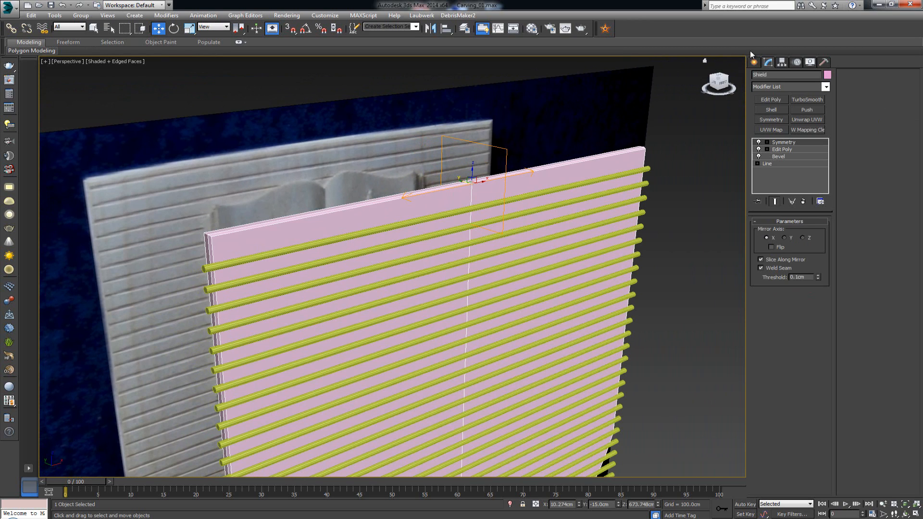
# Add a second Symmetry modifier to the shield, mirrored on the Z axis with Flip on.
pyautogui.click(754, 62)
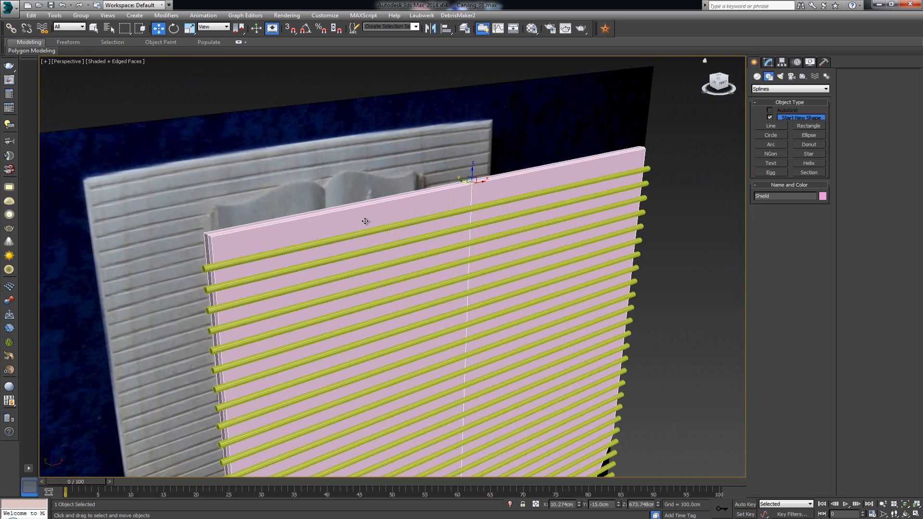
pyautogui.keyDown('alt'); pyautogui.moveTo(366, 222); pyautogui.dragTo(404, 227, button='middle'); pyautogui.keyUp('alt')
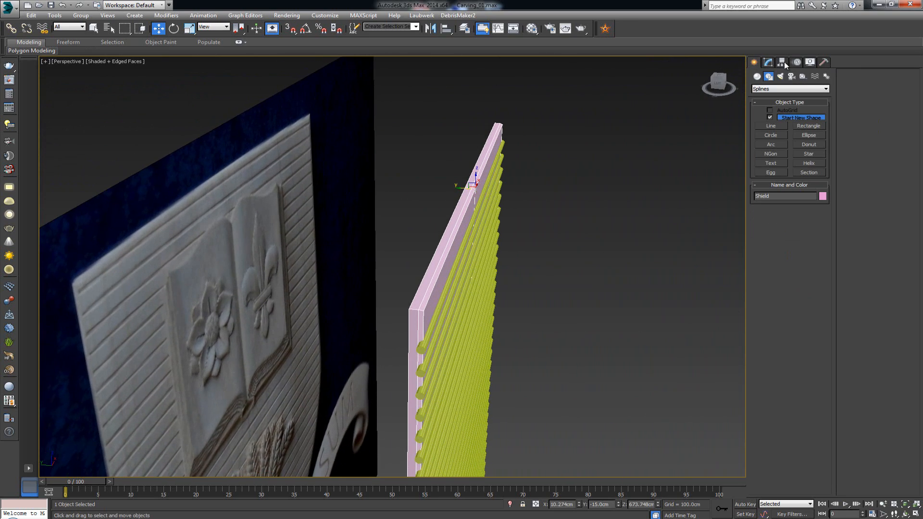
pyautogui.click(768, 62)
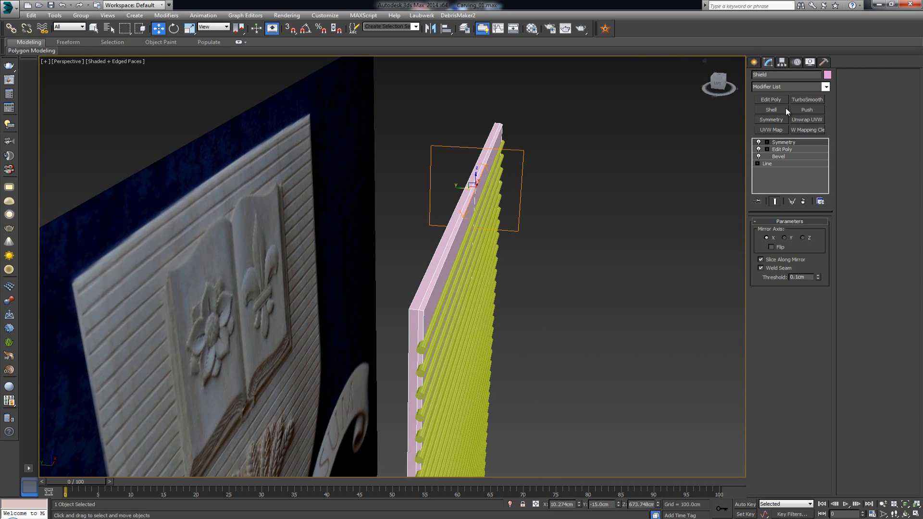
pyautogui.keyDown('alt'); pyautogui.moveTo(691, 133); pyautogui.dragTo(679, 135, button='middle'); pyautogui.keyUp('alt')
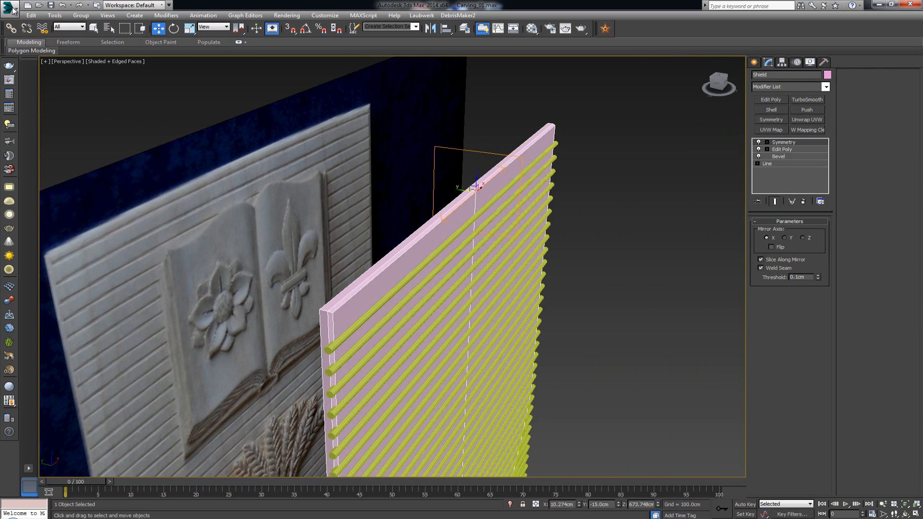
pyautogui.click(776, 119)
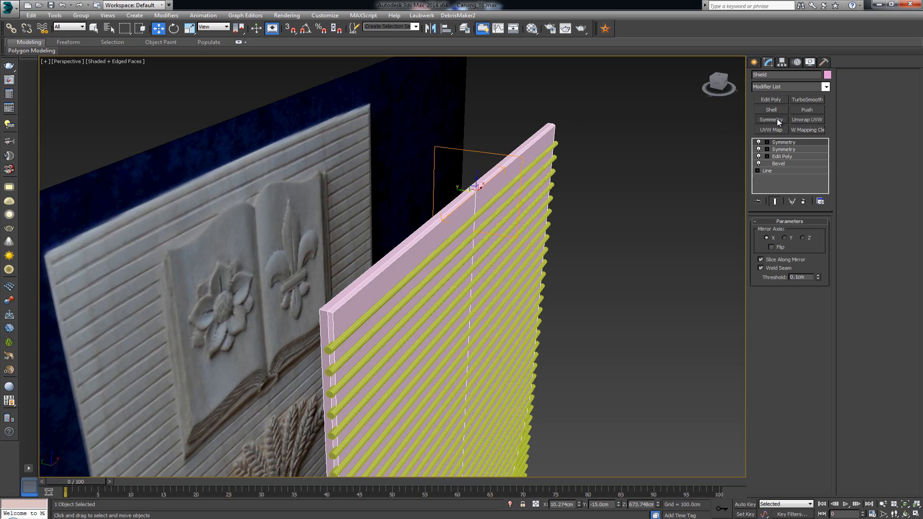
pyautogui.click(785, 238)
pyautogui.click(802, 238)
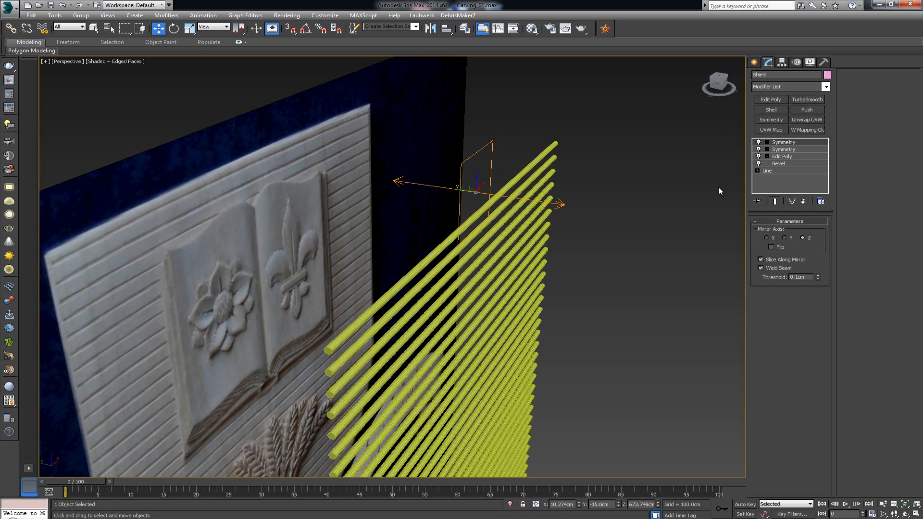
pyautogui.click(772, 247)
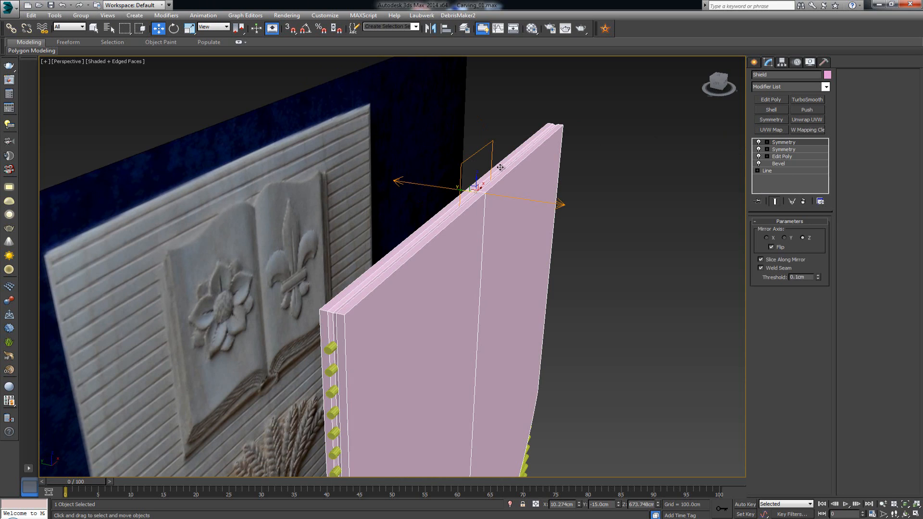
# Move the new Symmetry's mirror plane back to about Y -1.88 cm and turn Flip off to thicken the shield backward.
pyautogui.click(781, 143)
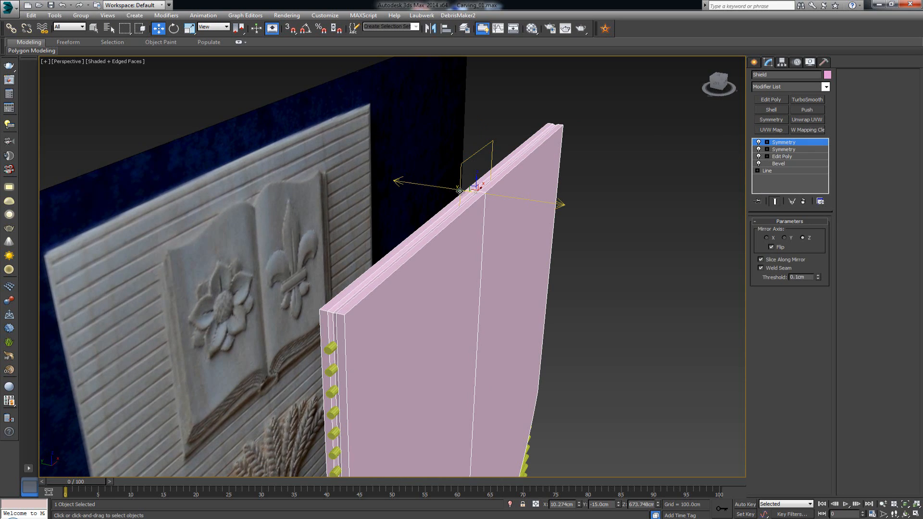
pyautogui.moveTo(459, 191); pyautogui.dragTo(450, 191)
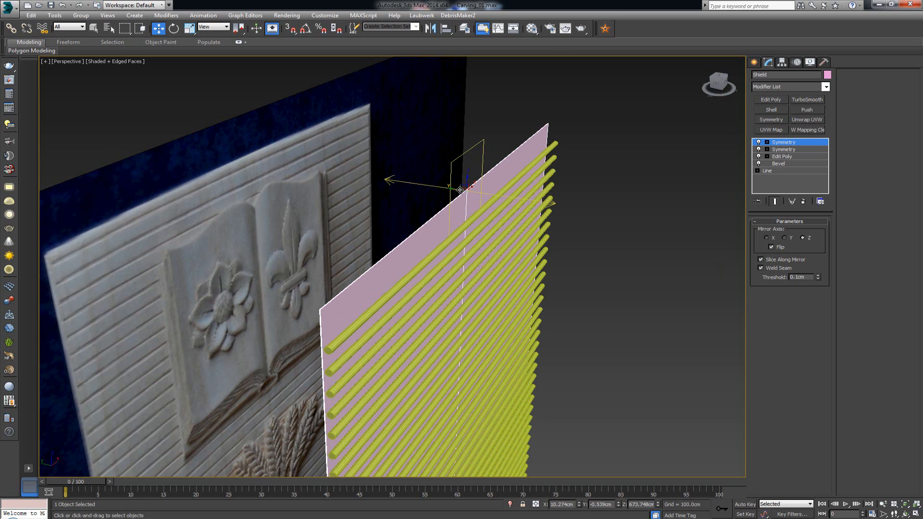
pyautogui.click(772, 246)
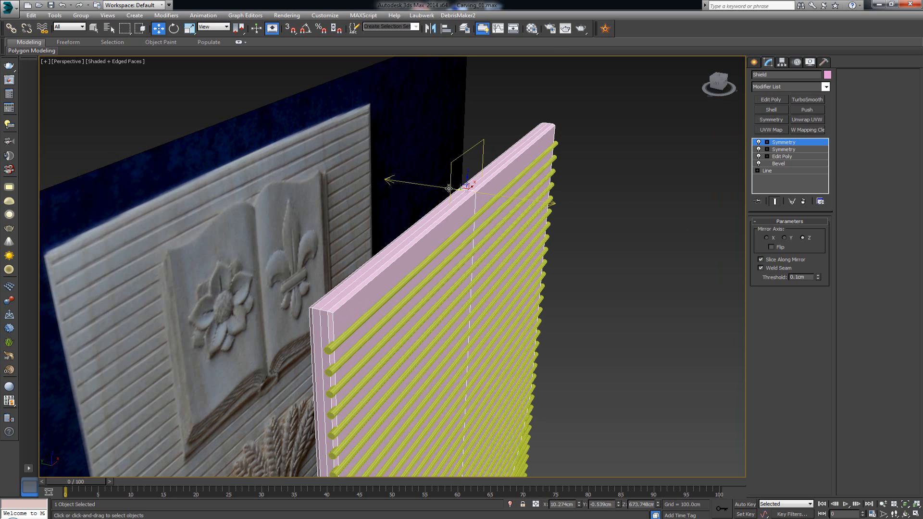
pyautogui.moveTo(449, 189)
pyautogui.mouseDown()
pyautogui.moveTo(441, 187)
pyautogui.moveTo(452, 189)
pyautogui.mouseUp()
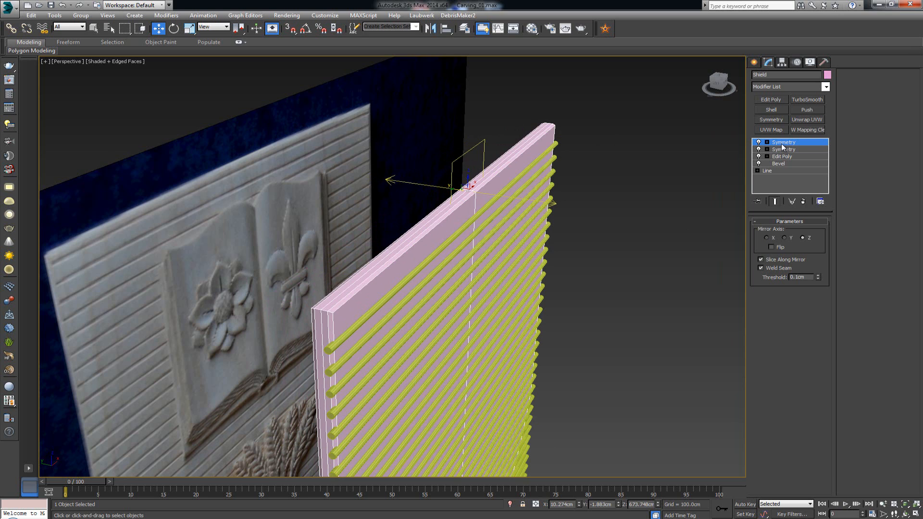
# Add an Edit Poly modifier on top of the shield's second Symmetry and turn off the edged-faces display.
pyautogui.click(771, 100)
pyautogui.click(614, 104)
pyautogui.keyDown('alt'); pyautogui.moveTo(474, 186); pyautogui.dragTo(428, 221, button='middle'); pyautogui.keyUp('alt')
pyautogui.press('F4')
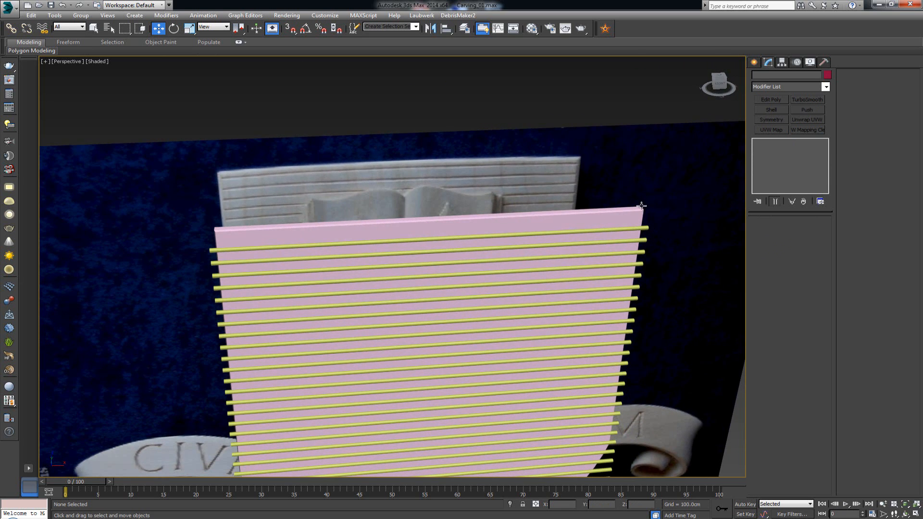
pyautogui.scroll(-4, 411, 183)
# Cut the attached groove lines out of the shield with a Boolean compound object set to Subtraction (A-B).
pyautogui.click(417, 187)
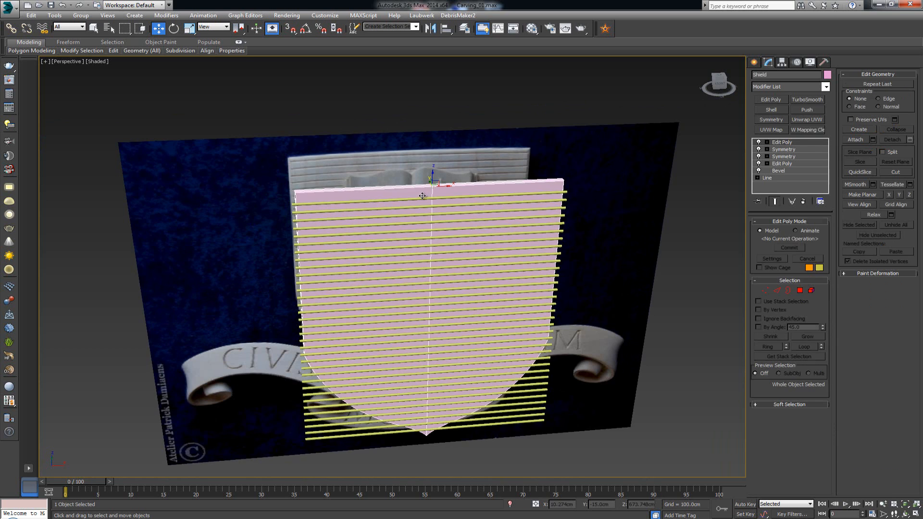
pyautogui.keyDown('alt'); pyautogui.moveTo(416, 187); pyautogui.dragTo(435, 191, button='middle'); pyautogui.keyUp('alt')
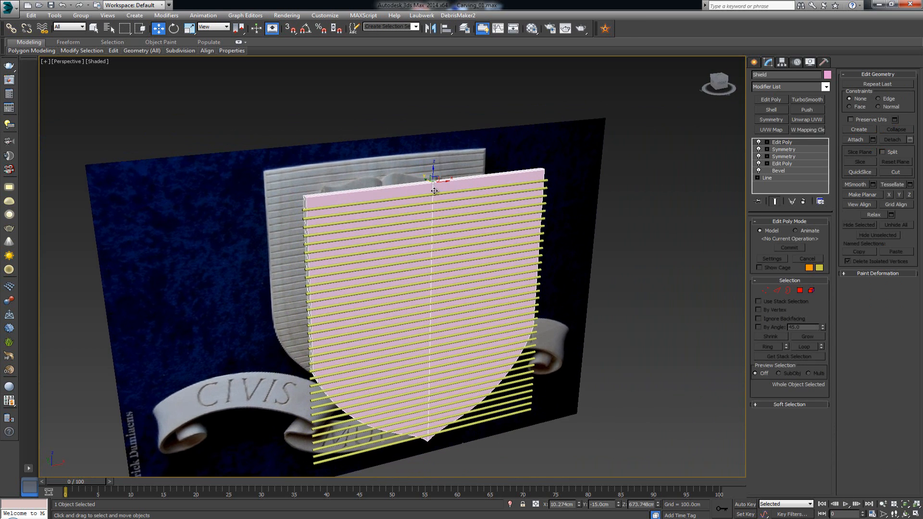
pyautogui.click(759, 65)
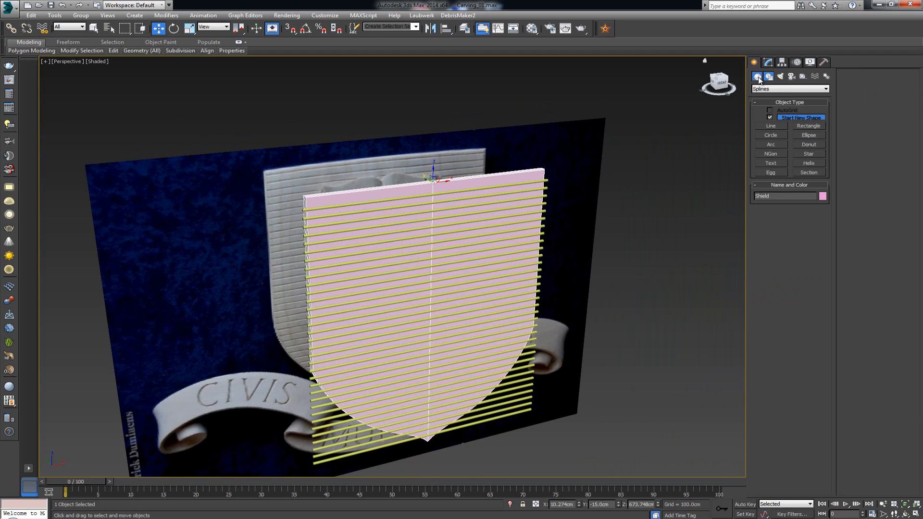
pyautogui.click(757, 77)
pyautogui.click(774, 90)
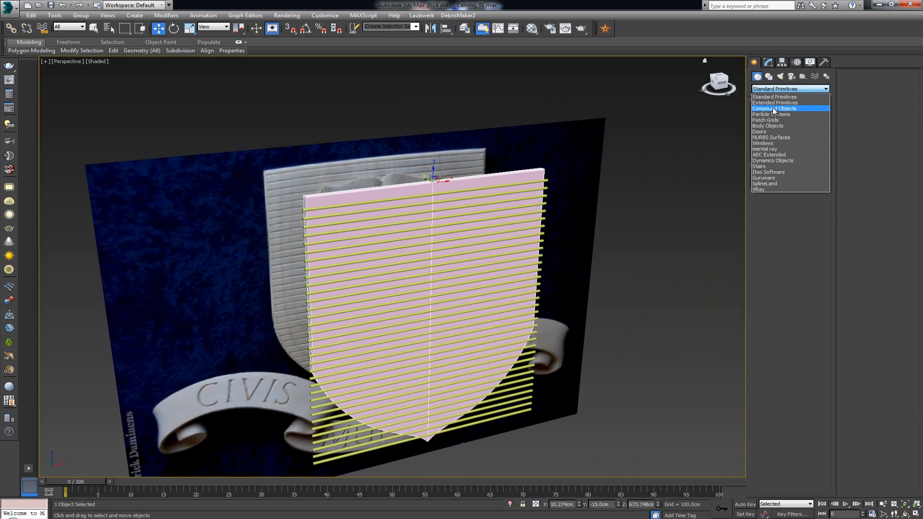
pyautogui.click(774, 108)
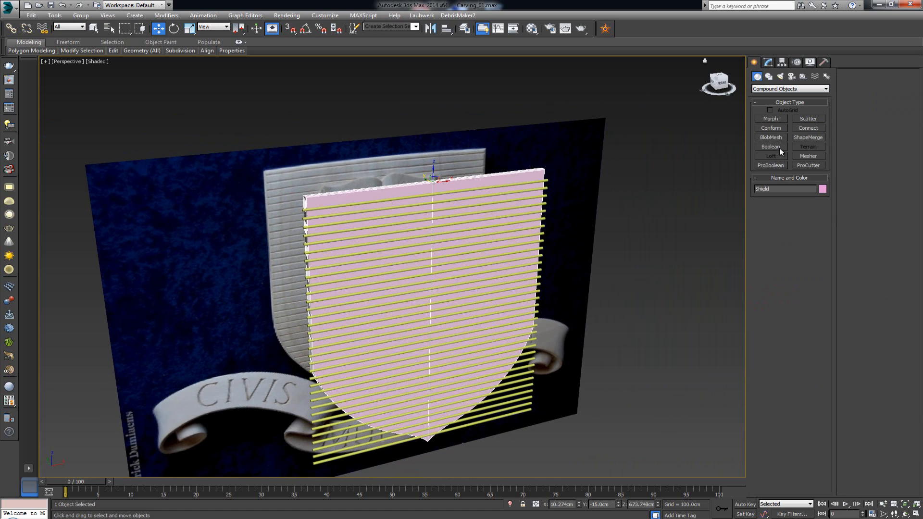
pyautogui.click(780, 148)
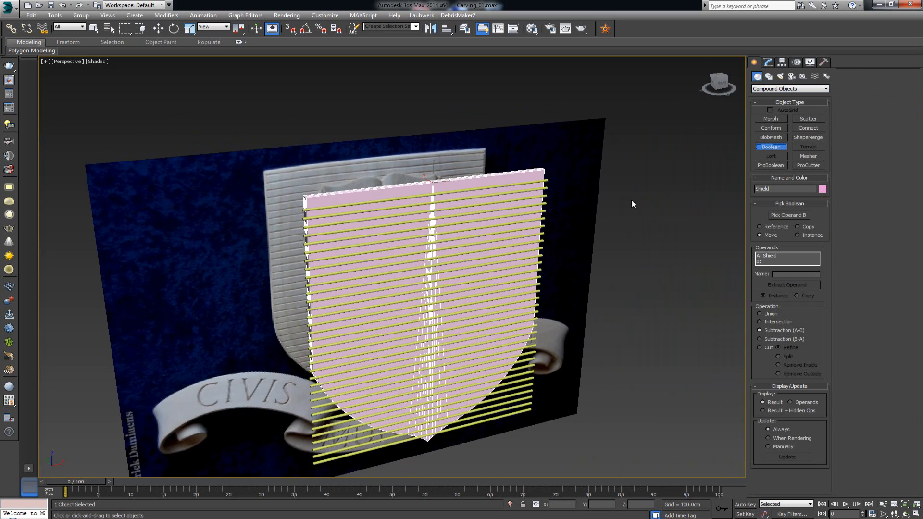
pyautogui.keyDown('alt'); pyautogui.moveTo(595, 230); pyautogui.dragTo(631, 176, button='middle'); pyautogui.keyUp('alt')
pyautogui.scroll(3, 632, 178)
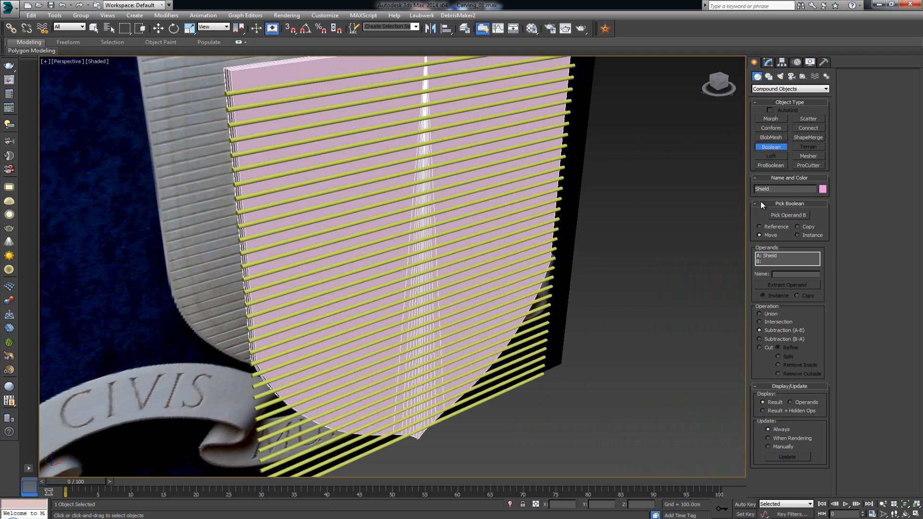
pyautogui.click(802, 214)
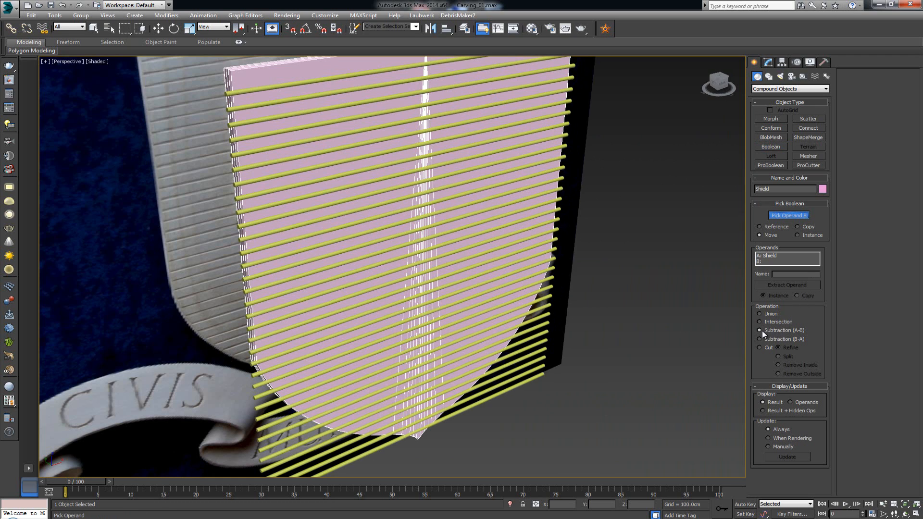
pyautogui.click(522, 384)
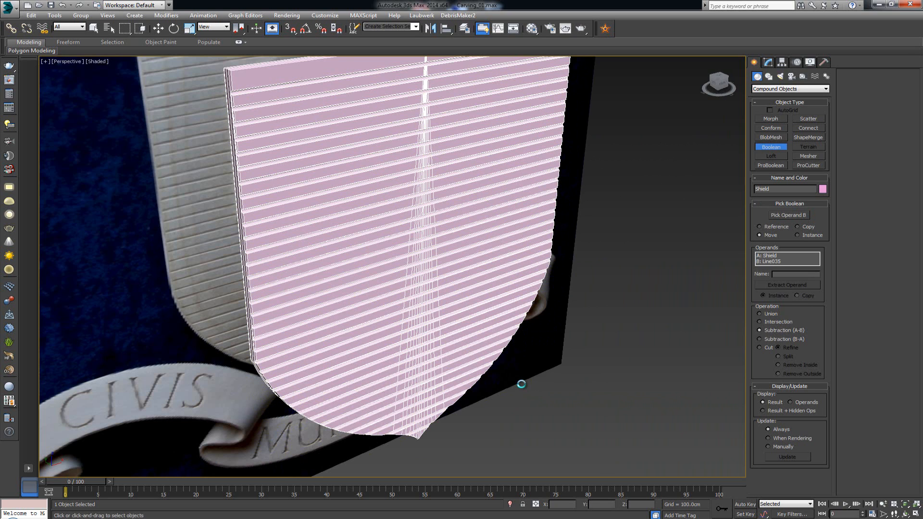
pyautogui.press('w')
pyautogui.click(594, 374)
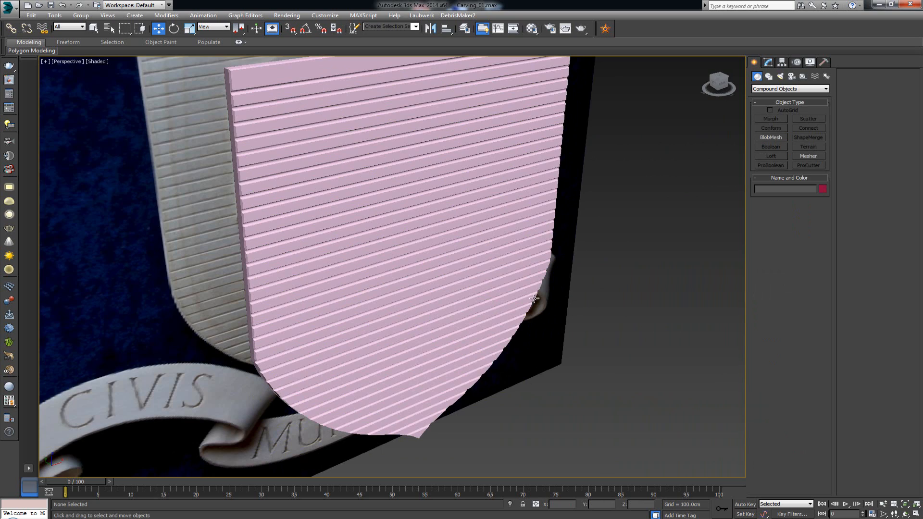
# Examine the carved grooves along the shield's side edge and across its front face.
pyautogui.keyDown('alt'); pyautogui.moveTo(535, 298); pyautogui.dragTo(489, 241, button='middle'); pyautogui.keyUp('alt')
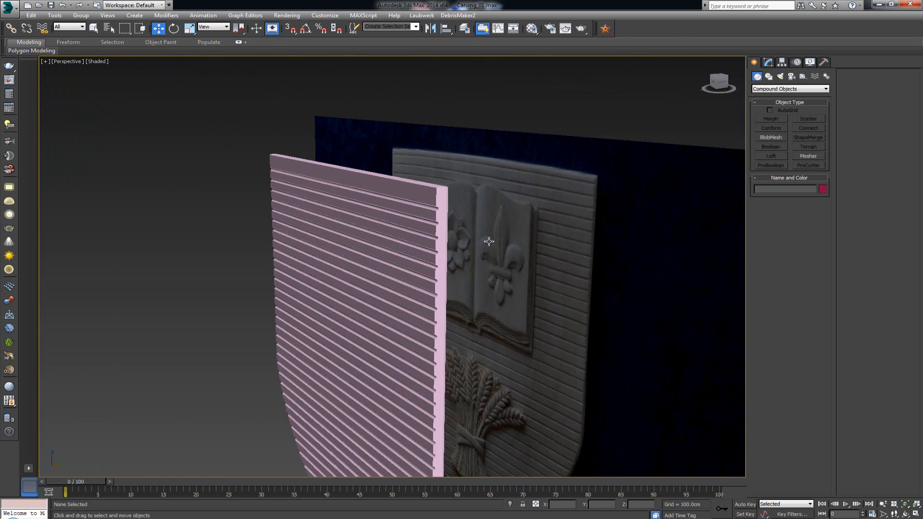
pyautogui.scroll(2, 423, 209)
pyautogui.scroll(2, 372, 199)
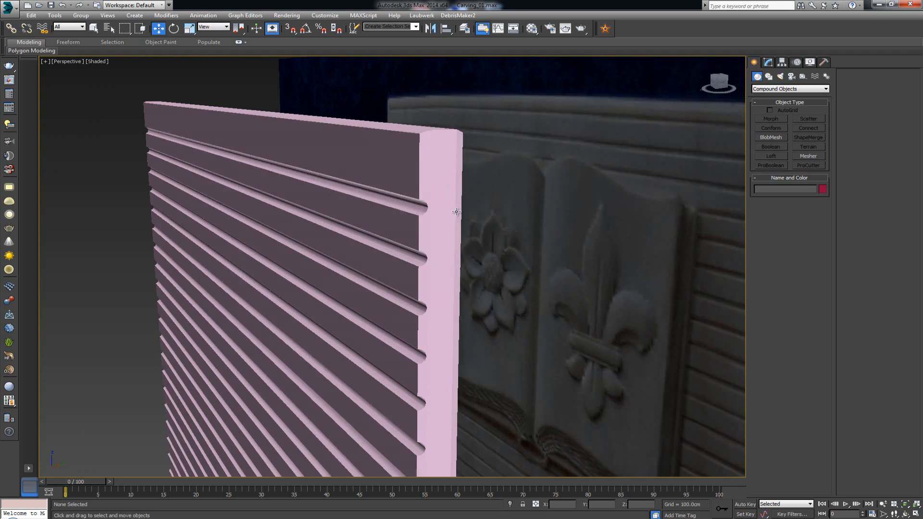
pyautogui.keyDown('alt'); pyautogui.moveTo(393, 207); pyautogui.dragTo(409, 172, button='middle'); pyautogui.keyUp('alt')
pyautogui.scroll(-3, 411, 181)
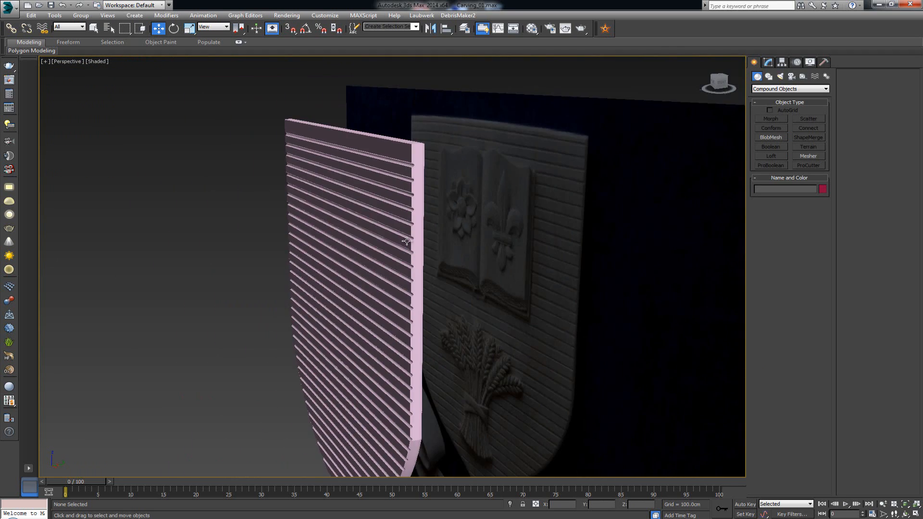
pyautogui.keyDown('alt'); pyautogui.moveTo(407, 241); pyautogui.dragTo(273, 245, button='middle'); pyautogui.keyUp('alt')
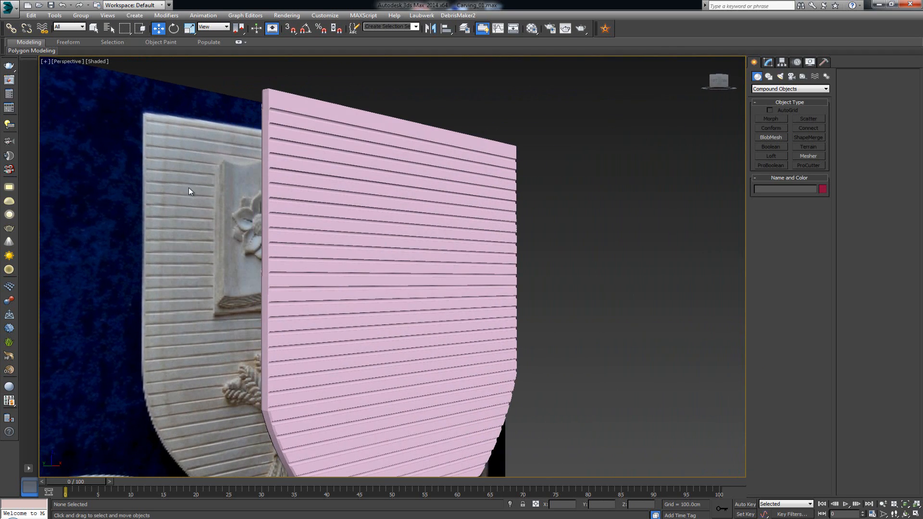
# Examine the grooved shield's edge wireframe from the front and at an angle, showing edged faces only for the inspection.
pyautogui.moveTo(195, 327); pyautogui.dragTo(213, 256, button='middle')
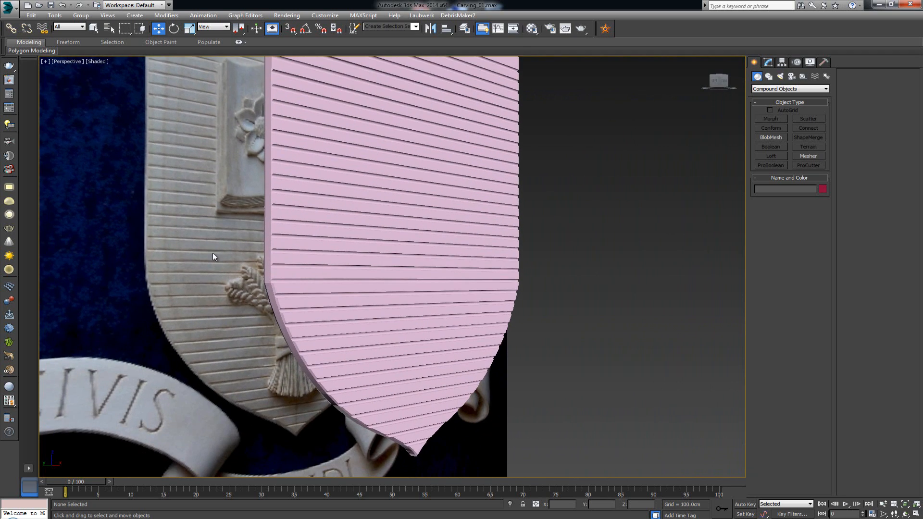
pyautogui.keyDown('alt'); pyautogui.moveTo(343, 260); pyautogui.dragTo(365, 260, button='middle'); pyautogui.keyUp('alt')
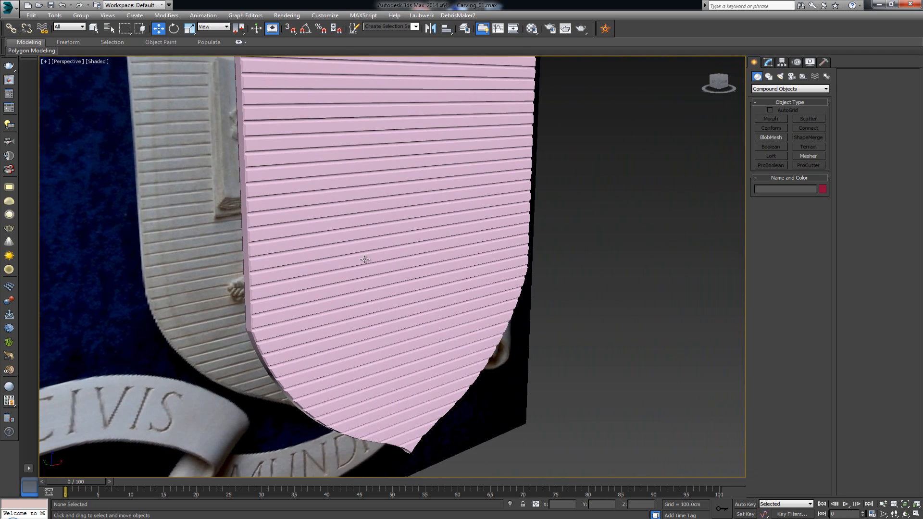
pyautogui.moveTo(364, 210); pyautogui.dragTo(367, 265, button='middle')
pyautogui.click(367, 262)
pyautogui.press('F4')
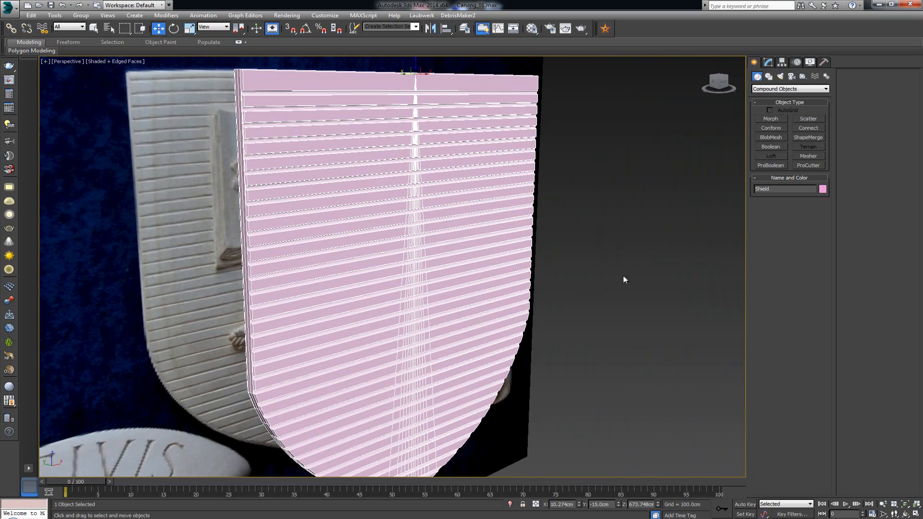
pyautogui.keyDown('alt'); pyautogui.moveTo(507, 289); pyautogui.dragTo(284, 244, button='middle'); pyautogui.keyUp('alt')
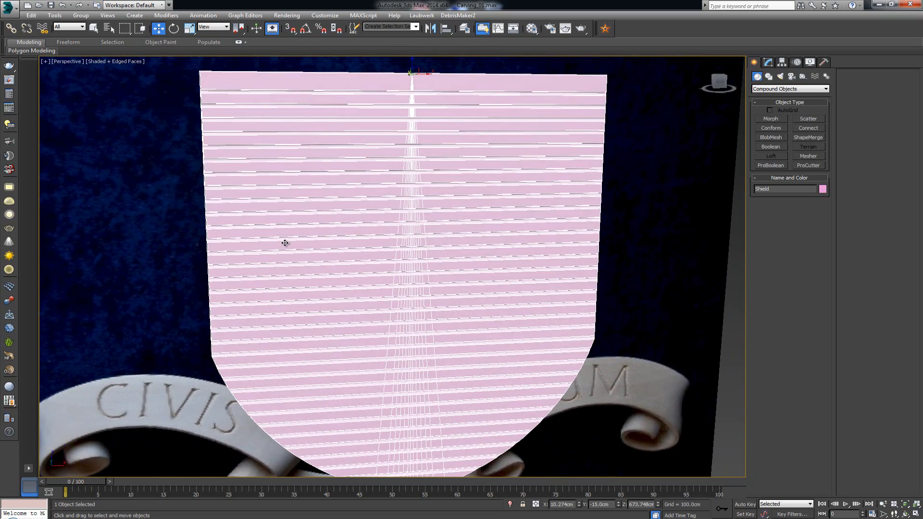
pyautogui.keyDown('alt'); pyautogui.moveTo(352, 233); pyautogui.dragTo(397, 253, button='middle'); pyautogui.keyUp('alt')
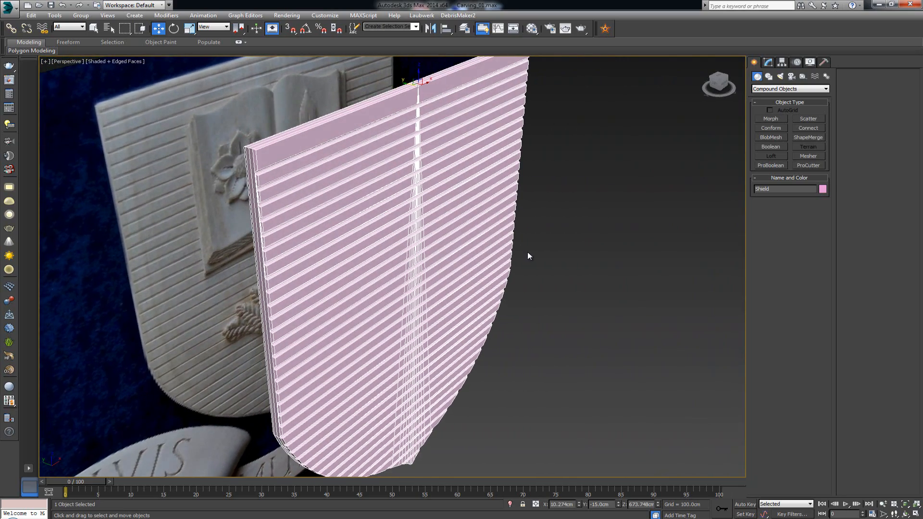
pyautogui.click(622, 276)
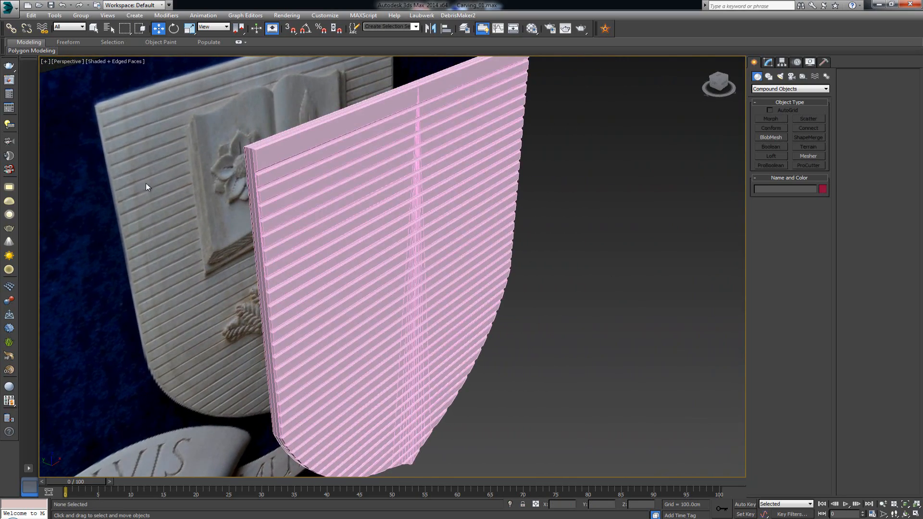
pyautogui.moveTo(146, 187); pyautogui.dragTo(158, 204, button='middle')
pyautogui.moveTo(365, 224)
pyautogui.keyDown('alt'); pyautogui.mouseDown(button='middle')
pyautogui.moveTo(345, 213)
pyautogui.moveTo(373, 229)
pyautogui.moveTo(361, 205)
pyautogui.mouseUp(button='middle'); pyautogui.keyUp('alt')
pyautogui.press('F4')
# Restore the four-viewport layout and make the Perspective viewport active with the whole shield in view.
pyautogui.scroll(-3, 372, 229)
pyautogui.hotkey('alt', 'w')
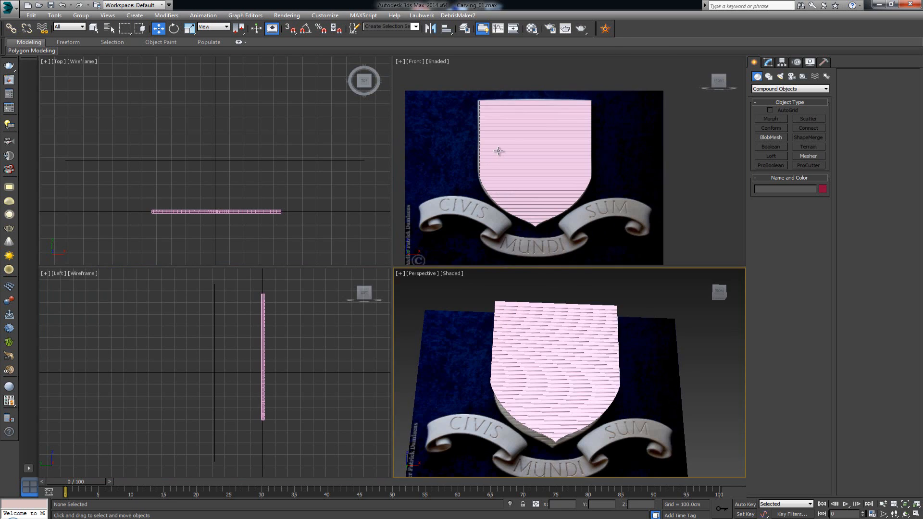
pyautogui.rightClick(498, 151)
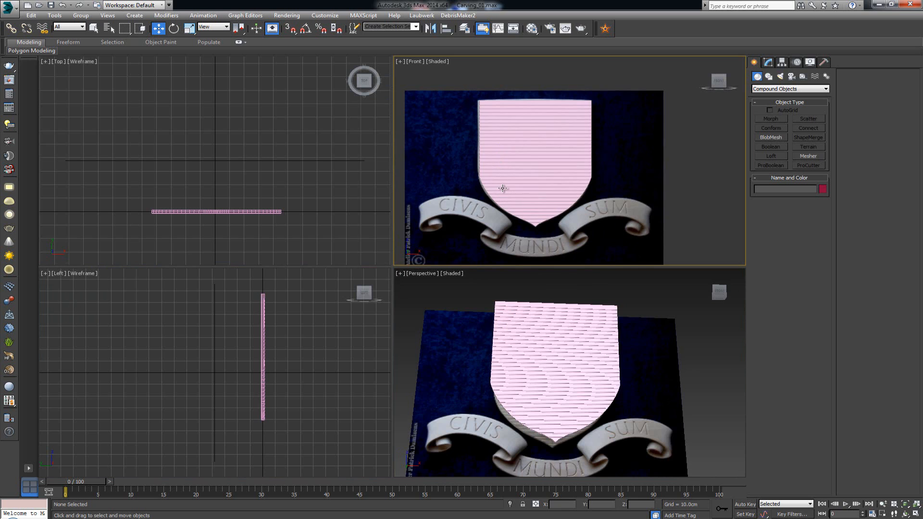
pyautogui.rightClick(565, 321)
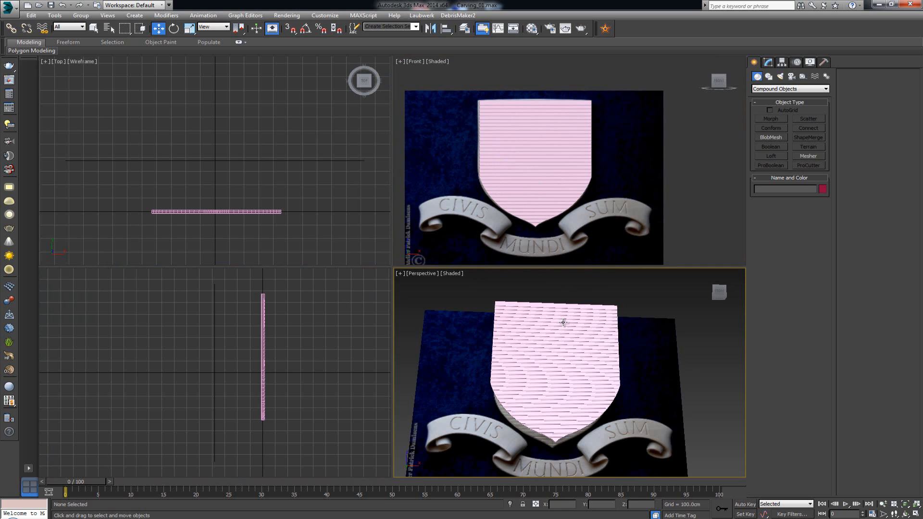
# Hide the pink shield model in the perspective view to reveal the carved crest on the reference image.
pyautogui.hotkey('alt', 'w')
pyautogui.keyDown('alt'); pyautogui.moveTo(540, 294); pyautogui.dragTo(494, 254, button='middle'); pyautogui.keyUp('alt')
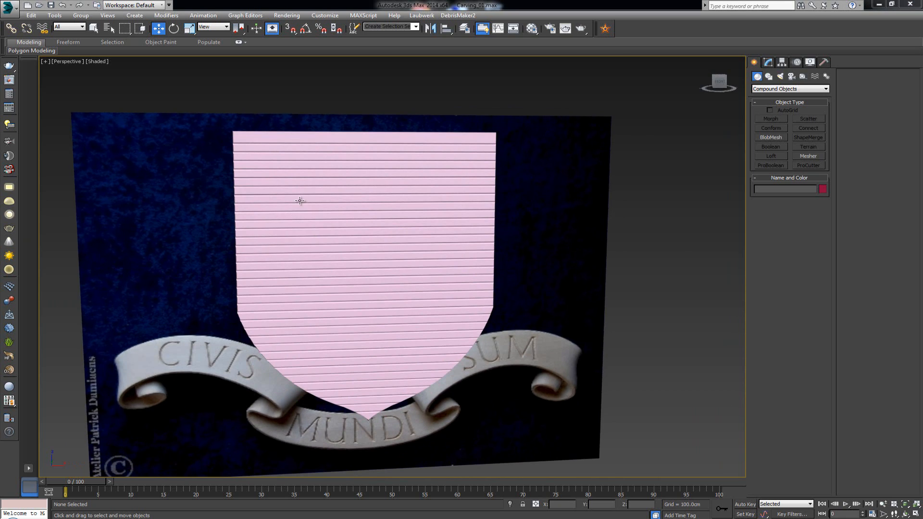
pyautogui.click(329, 254)
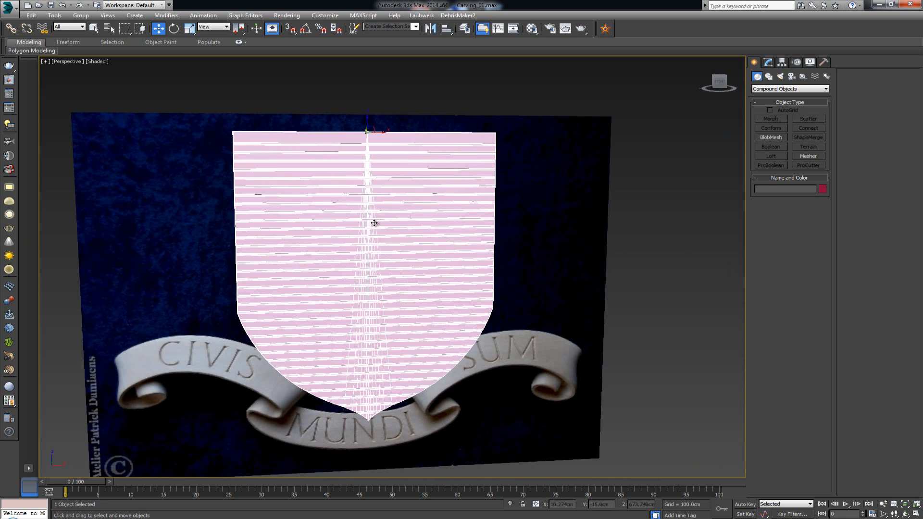
pyautogui.rightClick(378, 230)
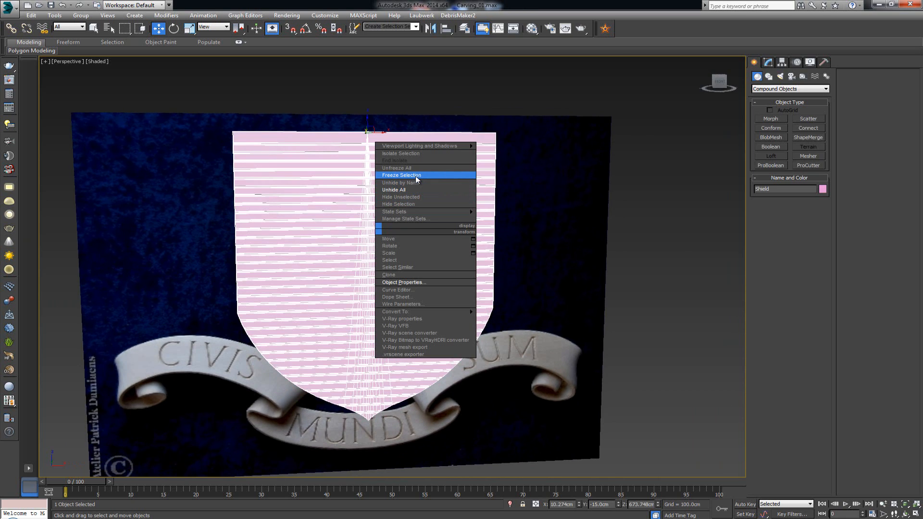
pyautogui.click(414, 204)
pyautogui.keyDown('alt'); pyautogui.moveTo(347, 253); pyautogui.dragTo(345, 246, button='middle'); pyautogui.keyUp('alt')
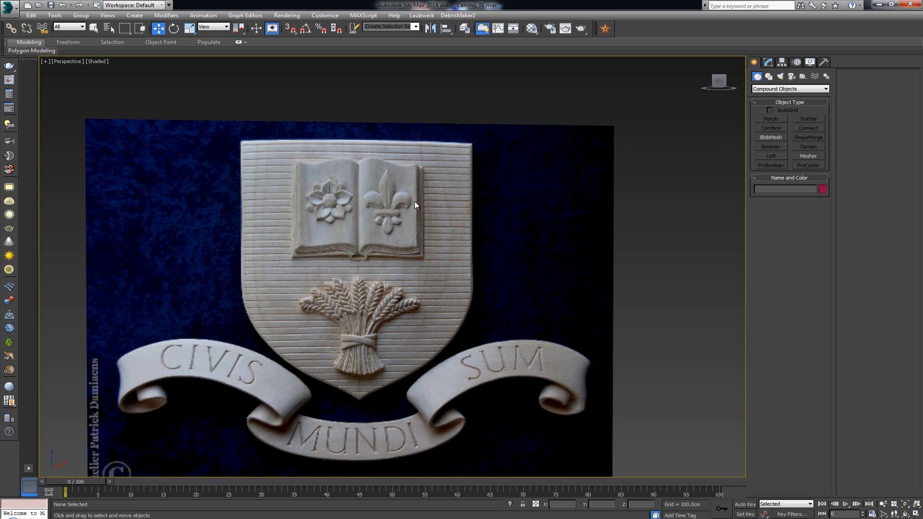
# Examine the open book on the crest reference in the front view, focusing on its lower page edges and spine.
pyautogui.scroll(6, 381, 206)
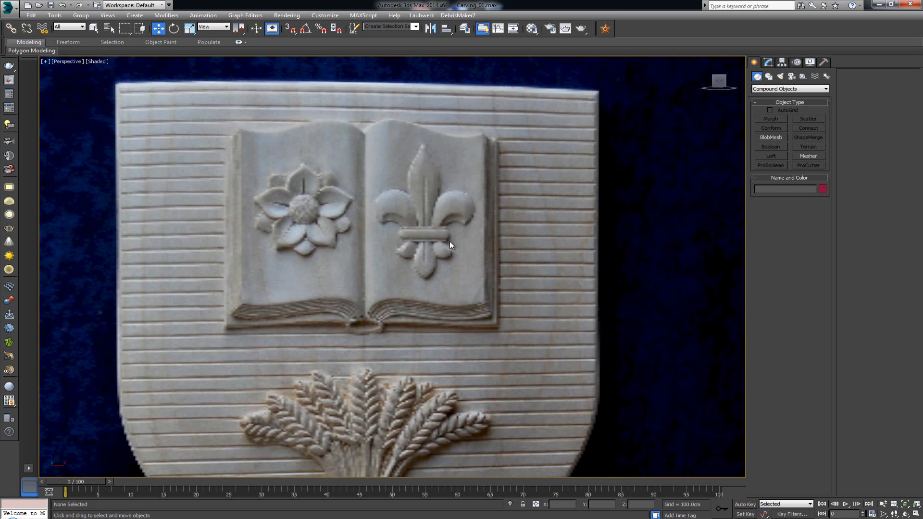
pyautogui.moveTo(450, 245); pyautogui.dragTo(419, 233, button='middle')
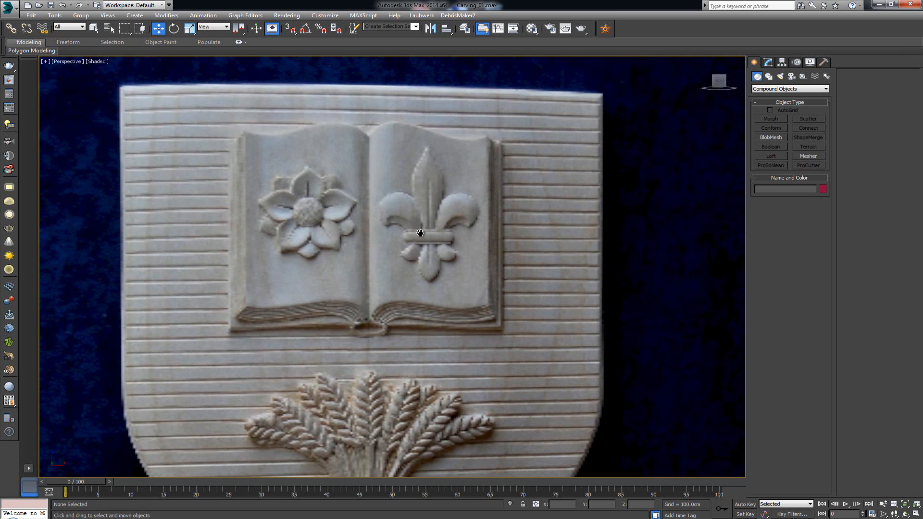
pyautogui.hotkey('alt', 'w')
pyautogui.middleClick(541, 200)
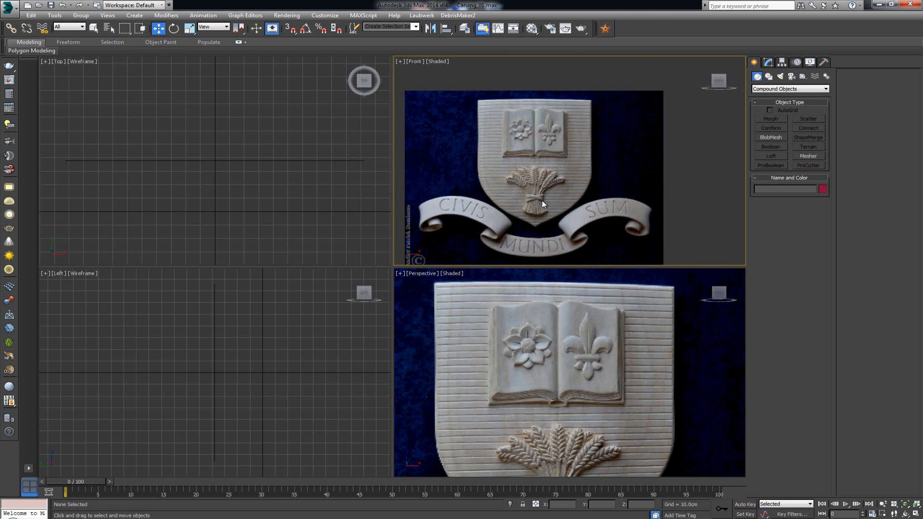
pyautogui.hotkey('alt', 'w')
pyautogui.moveTo(371, 230); pyautogui.dragTo(433, 245, button='middle')
pyautogui.scroll(4, 433, 245)
pyautogui.scroll(5, 448, 255)
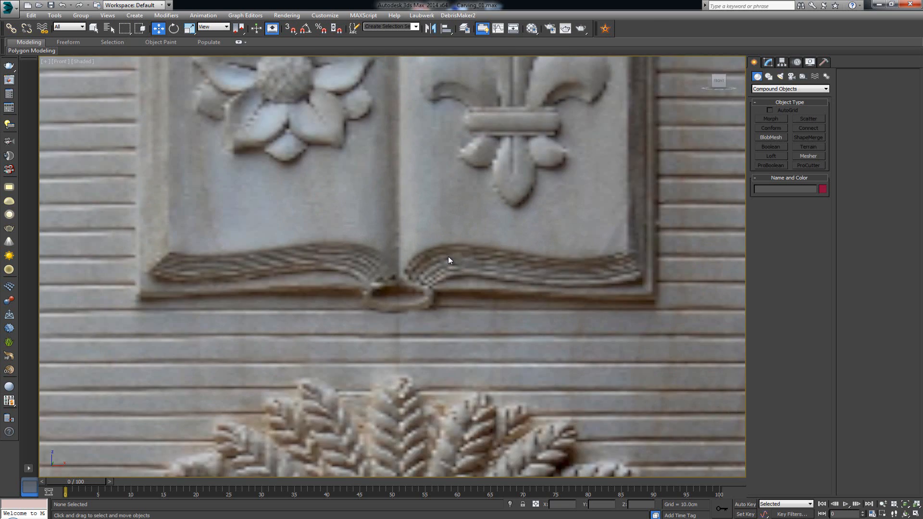
pyautogui.scroll(-2, 425, 268)
pyautogui.moveTo(388, 194); pyautogui.dragTo(389, 214, button='middle')
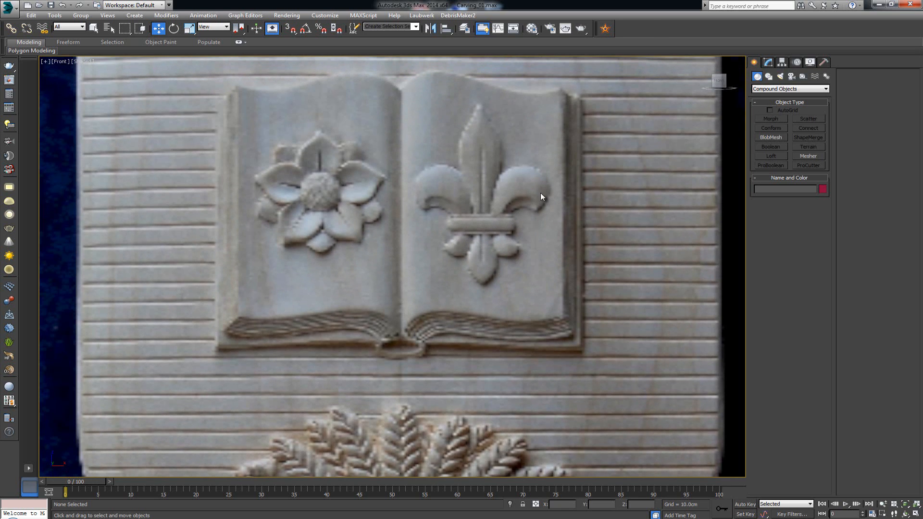
pyautogui.moveTo(422, 258); pyautogui.dragTo(420, 212, button='middle')
pyautogui.scroll(2, 420, 211)
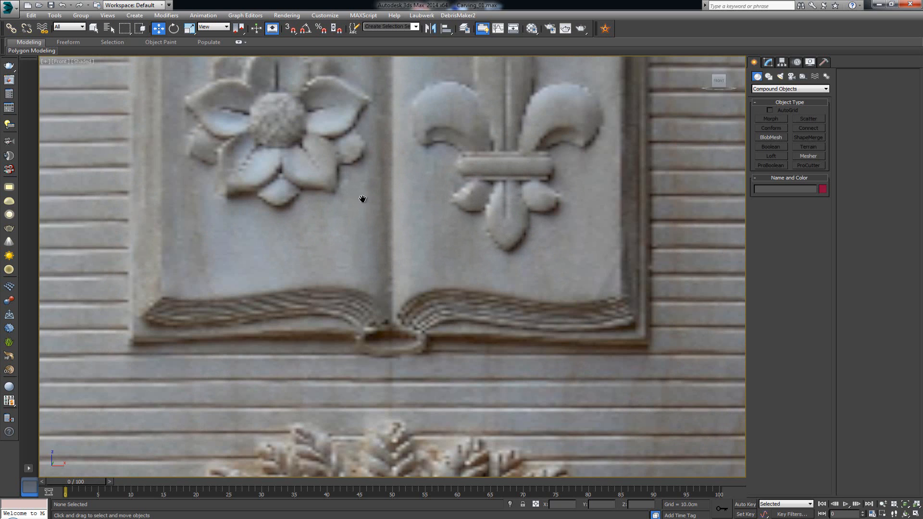
pyautogui.moveTo(362, 198); pyautogui.dragTo(348, 267, button='middle')
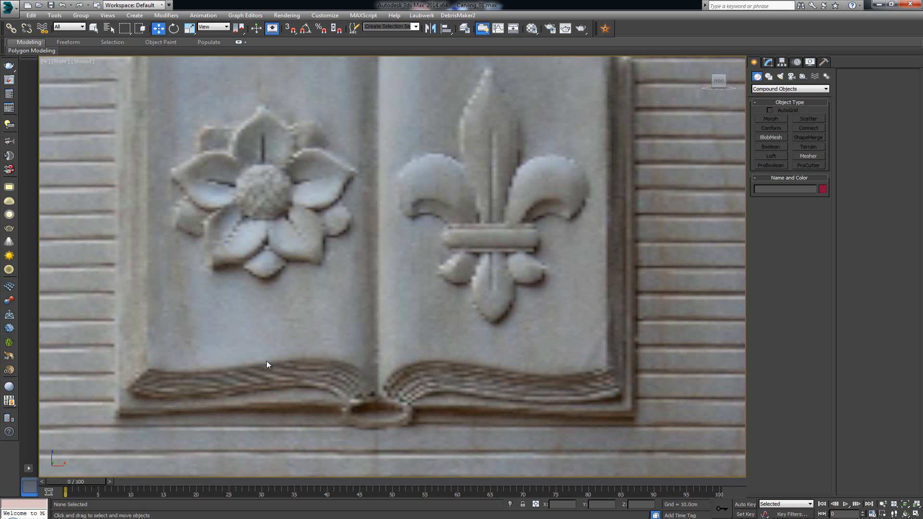
# With renderer and viewport thickness off, draw a Line along the book's lower-left edge and around the left half of the spine loop.
pyautogui.rightClick(289, 310)
pyautogui.click(324, 274)
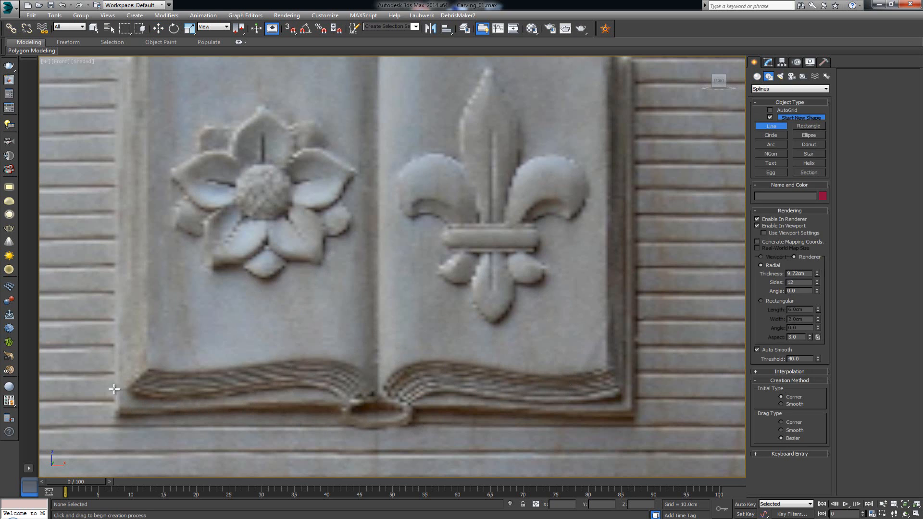
pyautogui.click(776, 226)
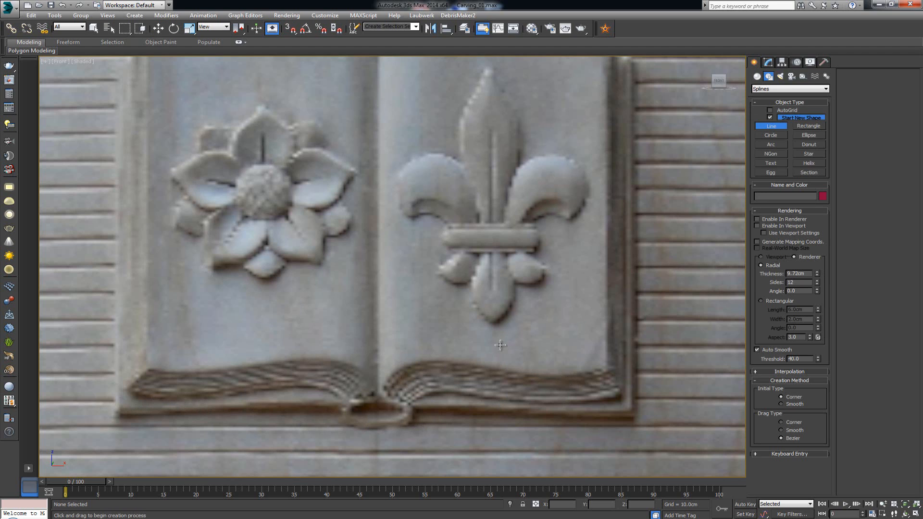
pyautogui.click(117, 406)
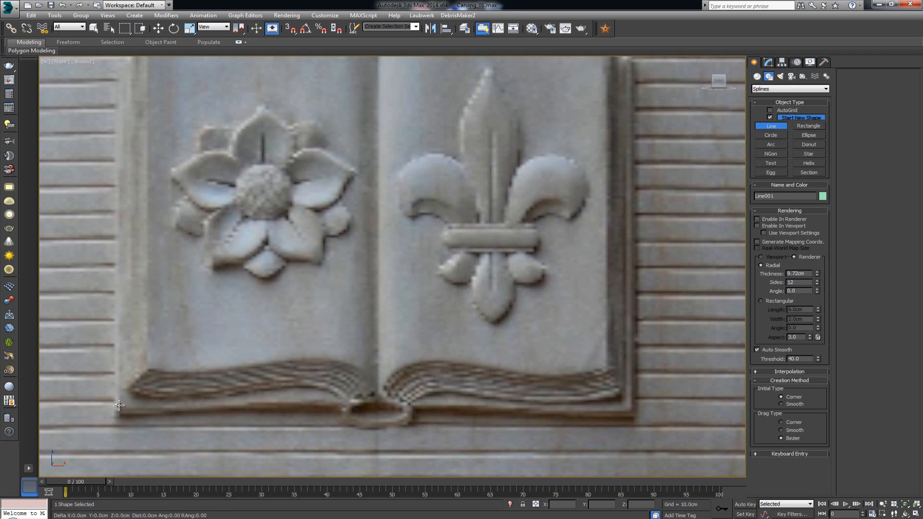
pyautogui.click(362, 405)
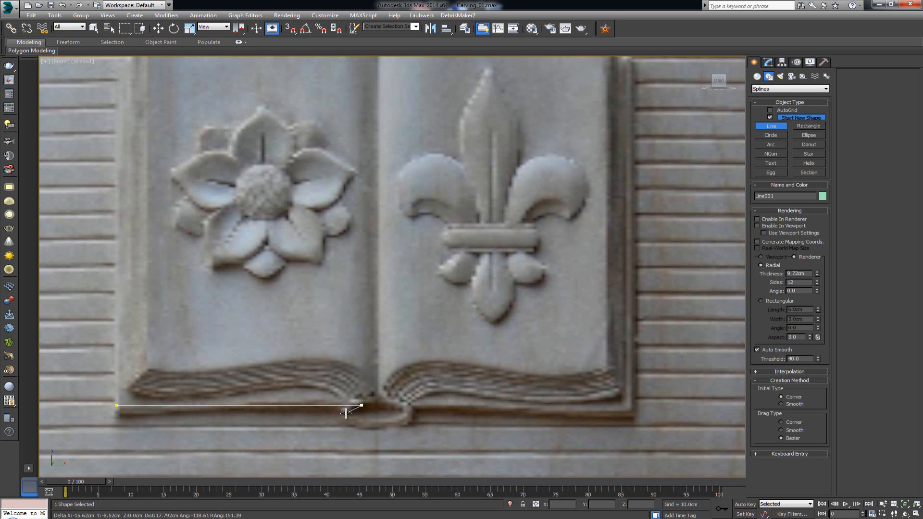
pyautogui.click(345, 413)
pyautogui.click(367, 424)
pyautogui.click(377, 424)
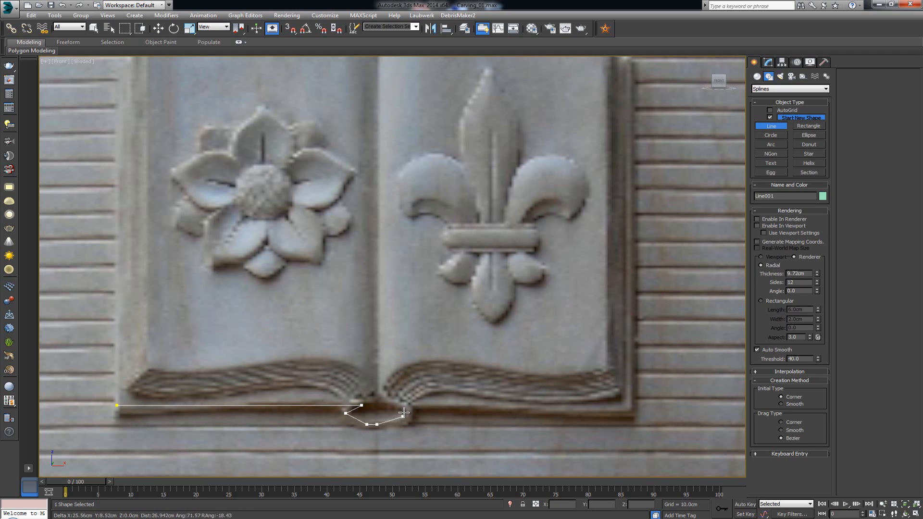
pyautogui.rightClick(392, 415)
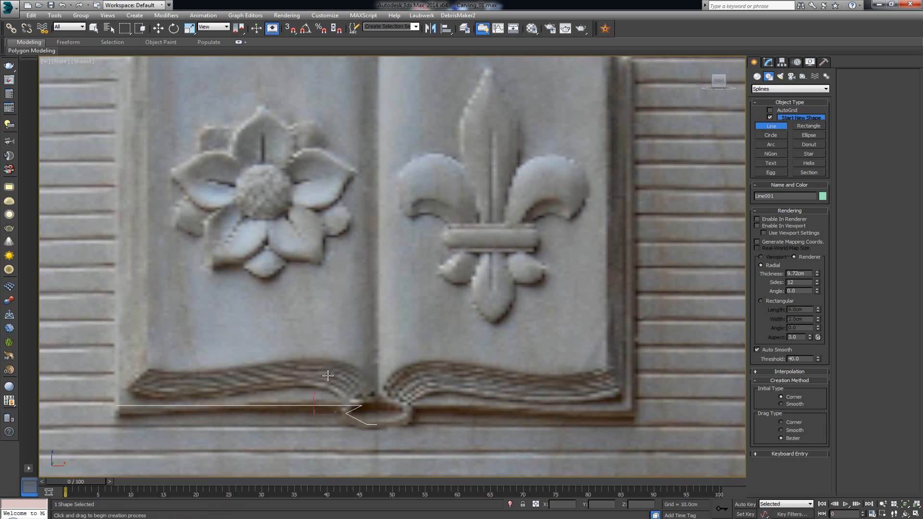
# Enable the line in renderer and viewport with a rectangular profile, 7.74 cm long and 2.6 cm wide.
pyautogui.press('w')
pyautogui.press('1')
pyautogui.scroll(2, 313, 378)
pyautogui.moveTo(313, 379); pyautogui.dragTo(318, 341, button='middle')
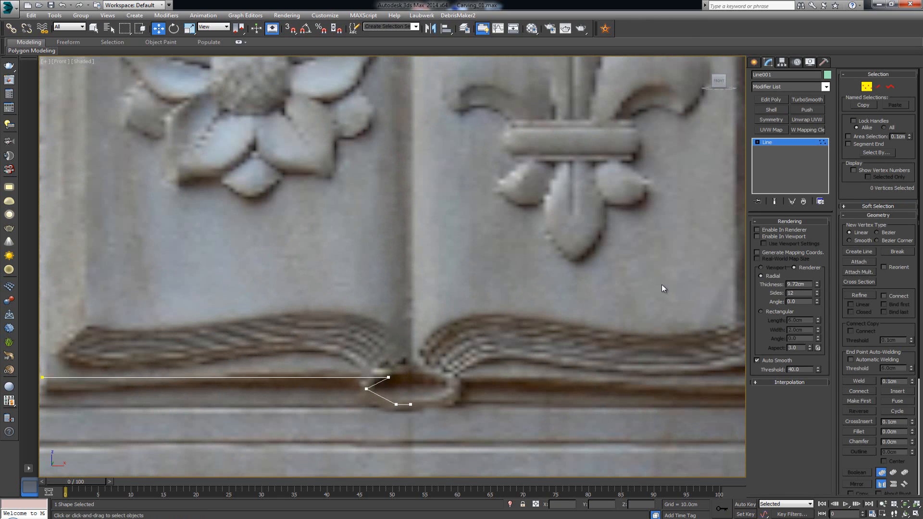
pyautogui.click(791, 237)
pyautogui.click(791, 230)
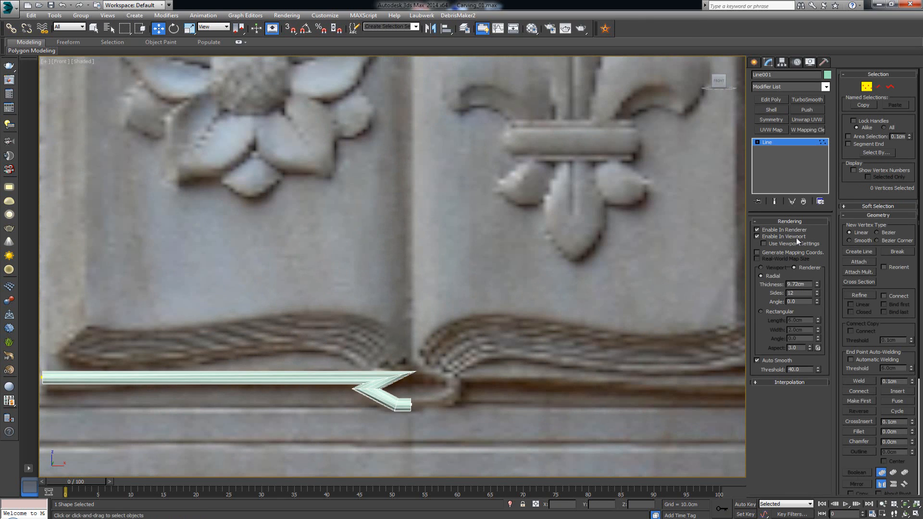
pyautogui.click(775, 312)
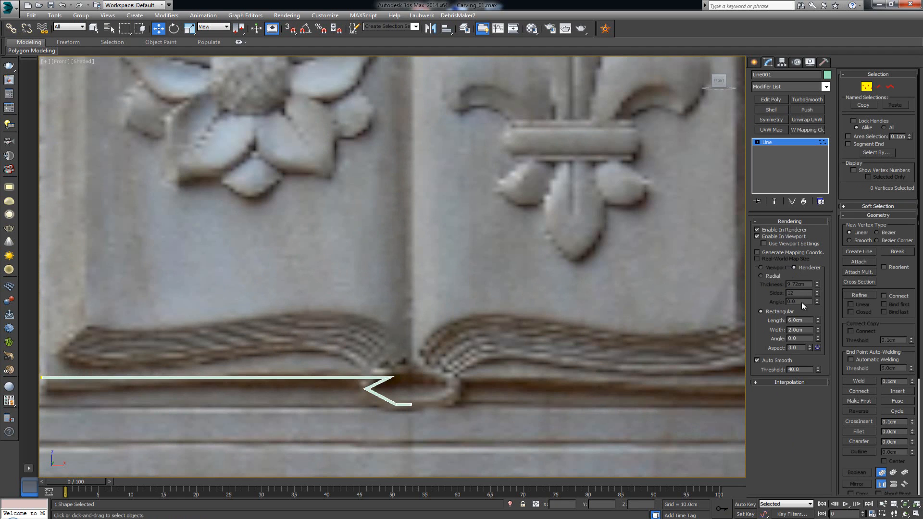
pyautogui.moveTo(419, 350); pyautogui.dragTo(489, 310, button='middle')
pyautogui.scroll(4, 502, 304)
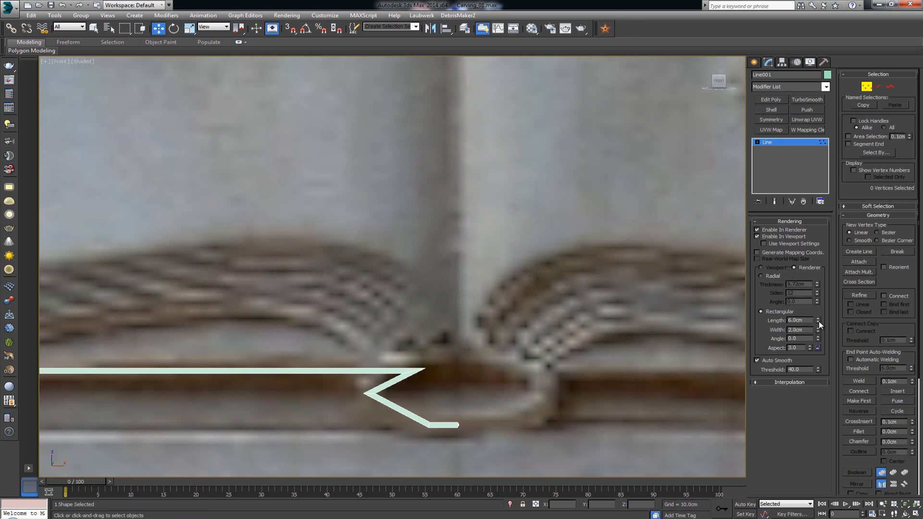
pyautogui.moveTo(818, 320)
pyautogui.mouseDown()
pyautogui.moveTo(819, 304)
pyautogui.moveTo(818, 322)
pyautogui.mouseUp()
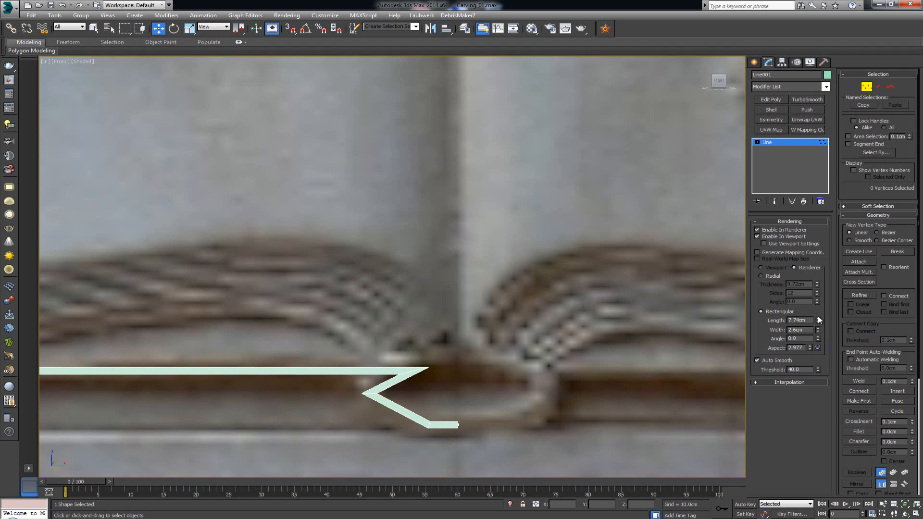
# Disable the line's thickness display, select all its vertices and convert them to Bezier Corner.
pyautogui.click(765, 168)
pyautogui.press('1')
pyautogui.hotkey('ctrl', 'a')
pyautogui.click(757, 236)
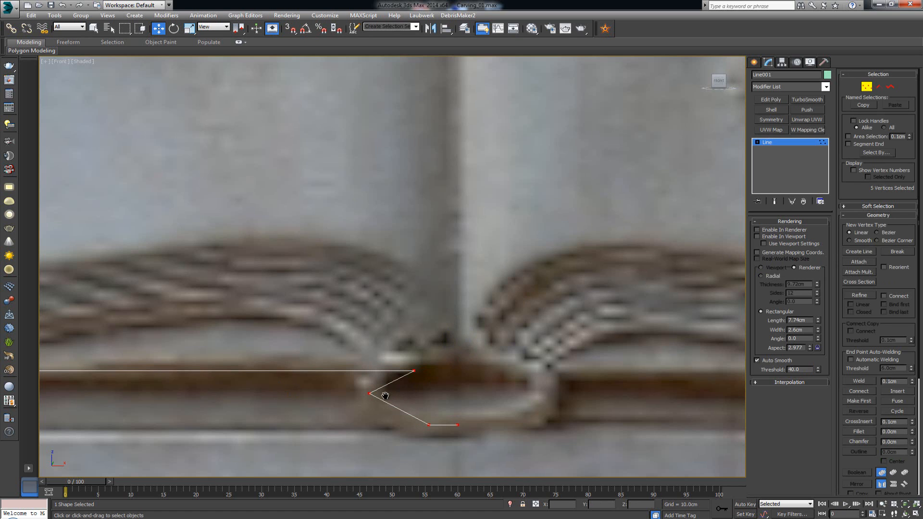
pyautogui.moveTo(385, 395); pyautogui.dragTo(427, 377, button='middle')
pyautogui.scroll(2, 429, 376)
pyautogui.scroll(-2, 433, 375)
pyautogui.scroll(4, 405, 373)
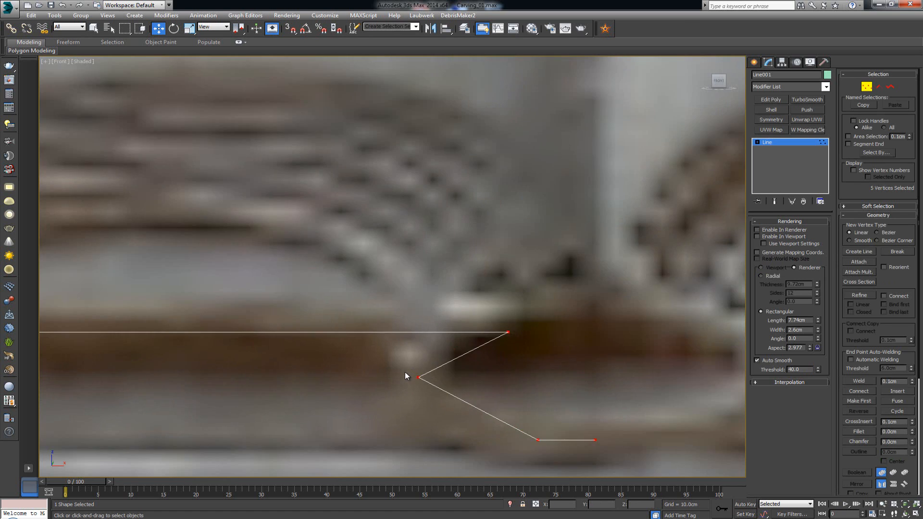
pyautogui.scroll(-5, 405, 372)
pyautogui.rightClick(419, 367)
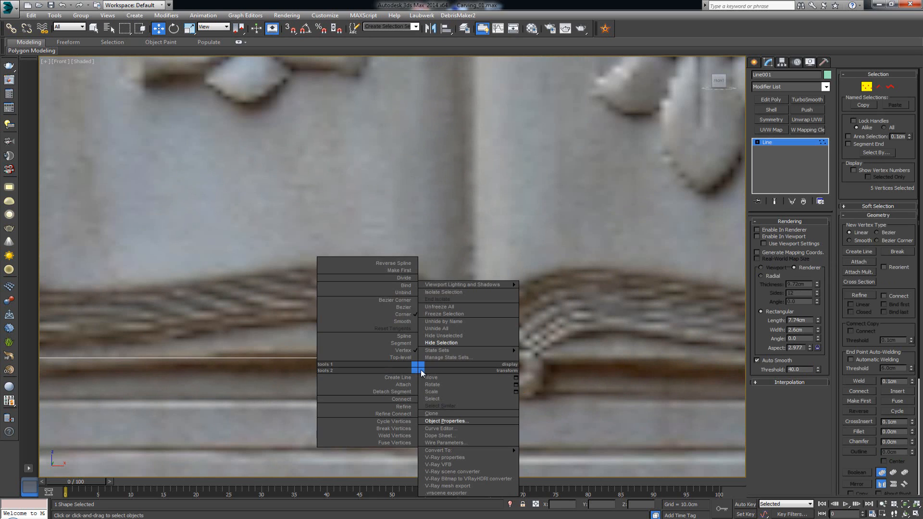
pyautogui.click(406, 300)
# Bend the segments above and below the spine loop's outermost vertex into curves by adjusting their Bezier handles.
pyautogui.scroll(4, 447, 317)
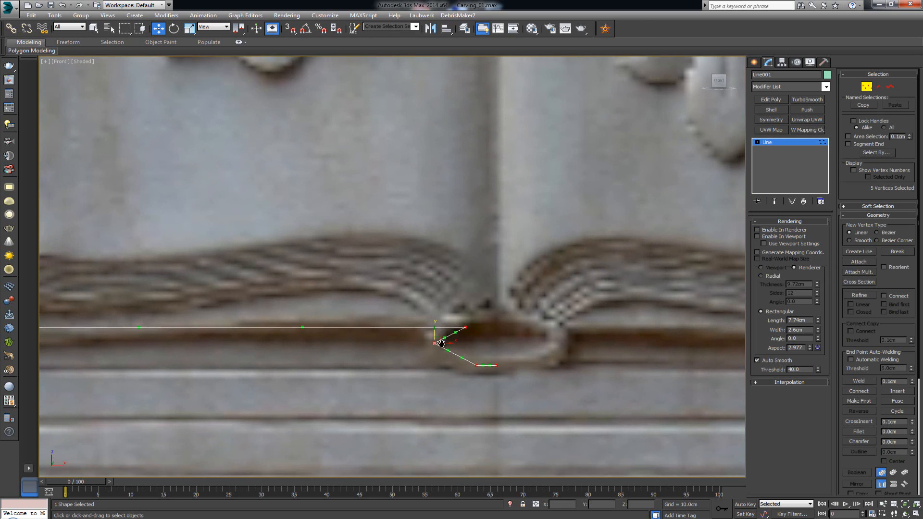
pyautogui.moveTo(450, 313); pyautogui.dragTo(474, 299)
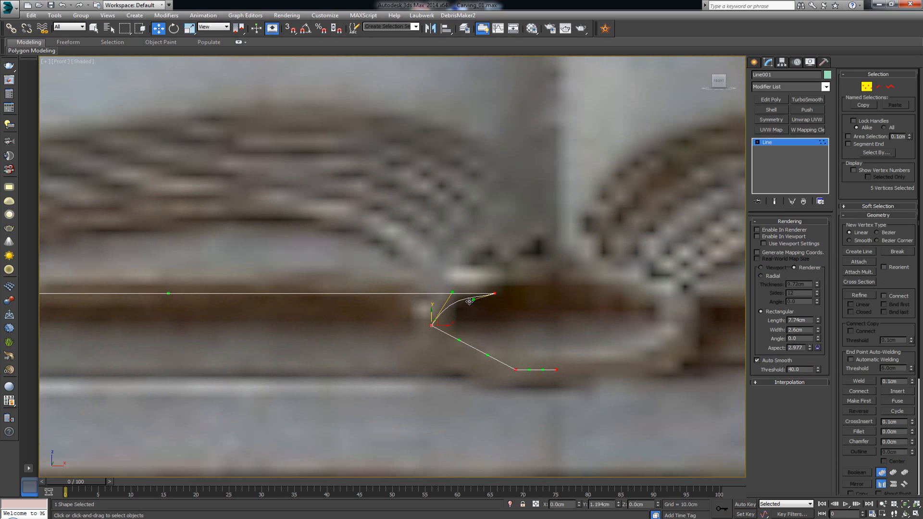
pyautogui.moveTo(457, 345); pyautogui.dragTo(461, 356)
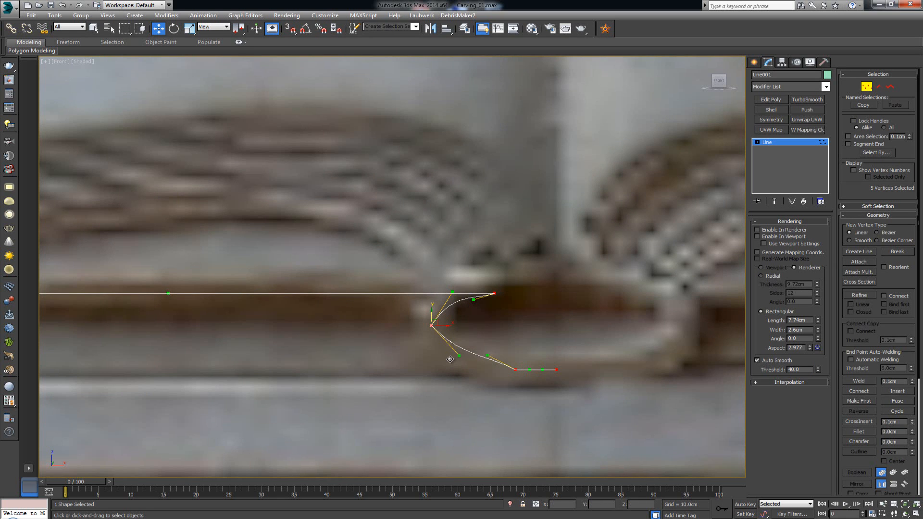
pyautogui.hotkey('shift', 'q')
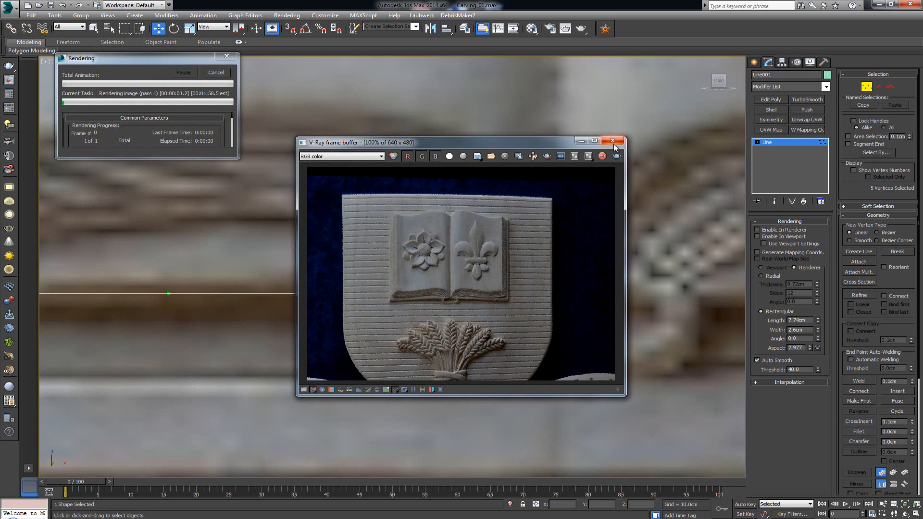
pyautogui.click(613, 142)
pyautogui.click(212, 73)
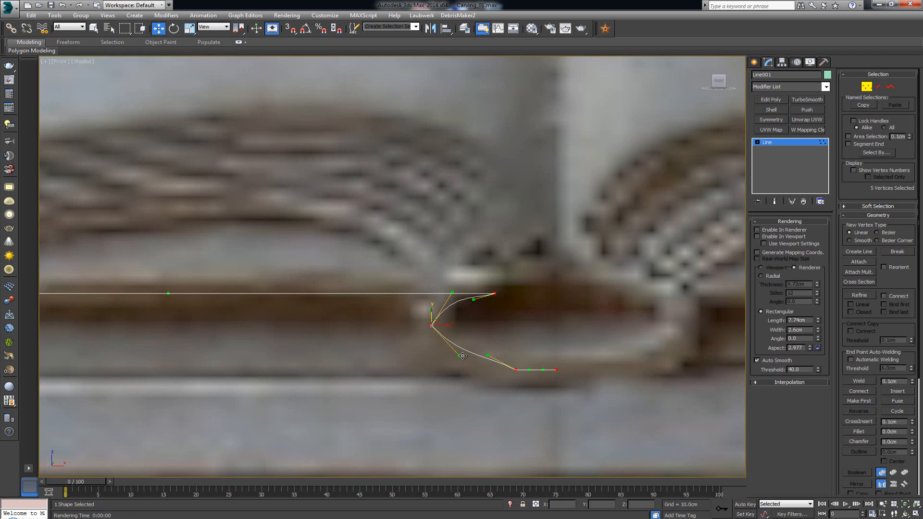
# Round the left half of the spine loop by refining its Bezier handles and repositioning its outermost vertex.
pyautogui.moveTo(459, 356); pyautogui.dragTo(433, 371)
pyautogui.moveTo(487, 355); pyautogui.dragTo(482, 370)
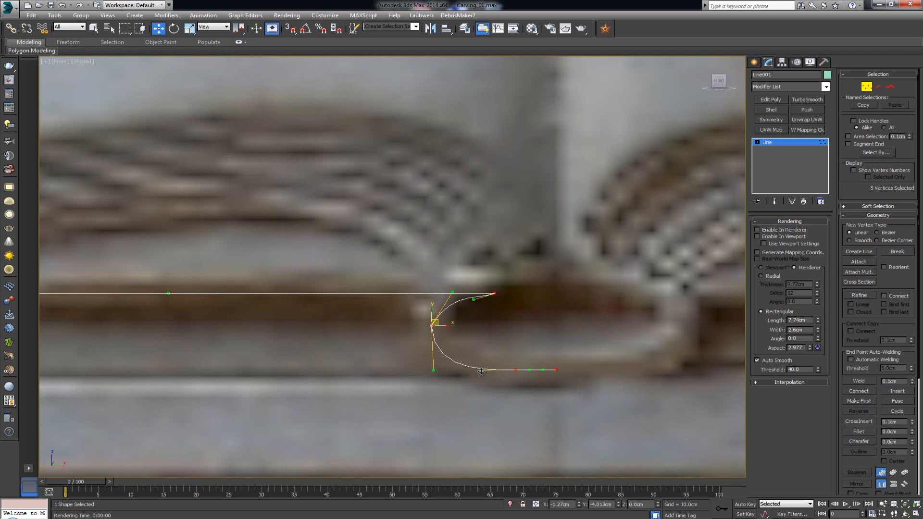
pyautogui.moveTo(474, 300); pyautogui.dragTo(485, 306)
pyautogui.moveTo(402, 309); pyautogui.dragTo(438, 300)
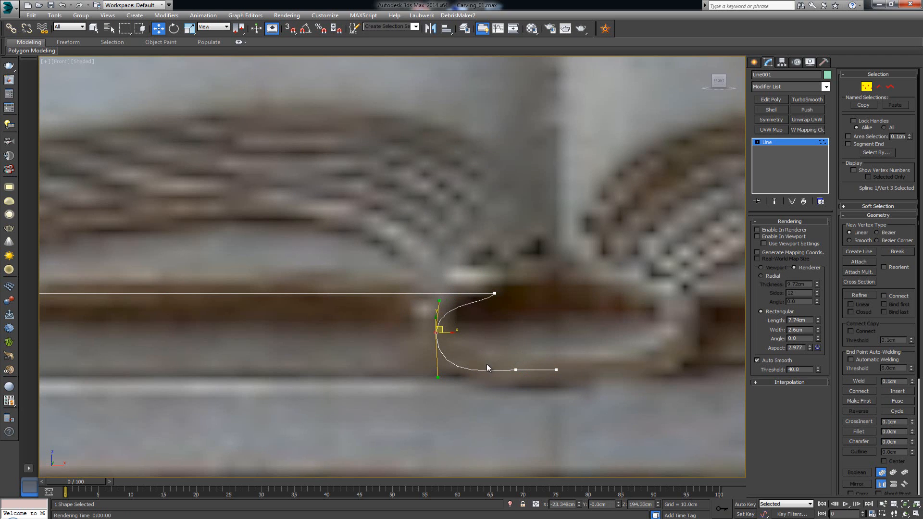
pyautogui.click(516, 369)
# Enable the line's thickness in renderer and viewport again and leave vertex editing.
pyautogui.click(758, 236)
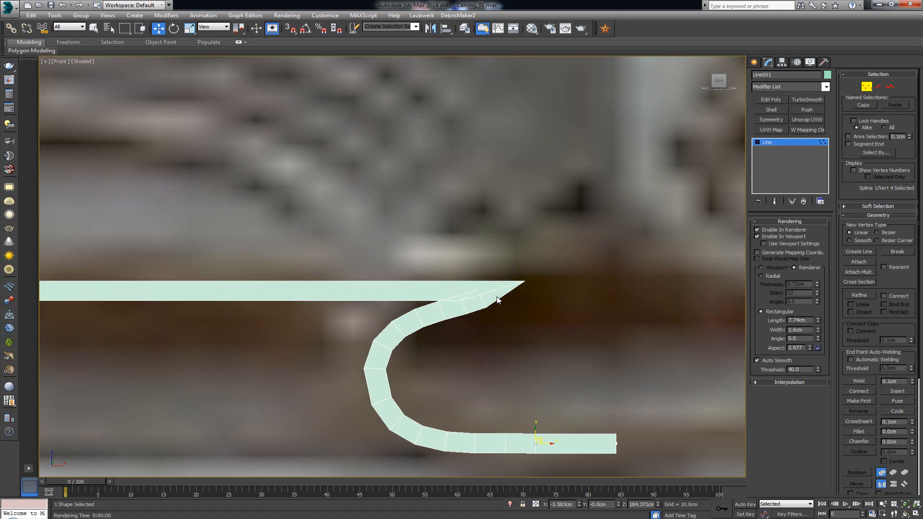
pyautogui.scroll(5, 476, 309)
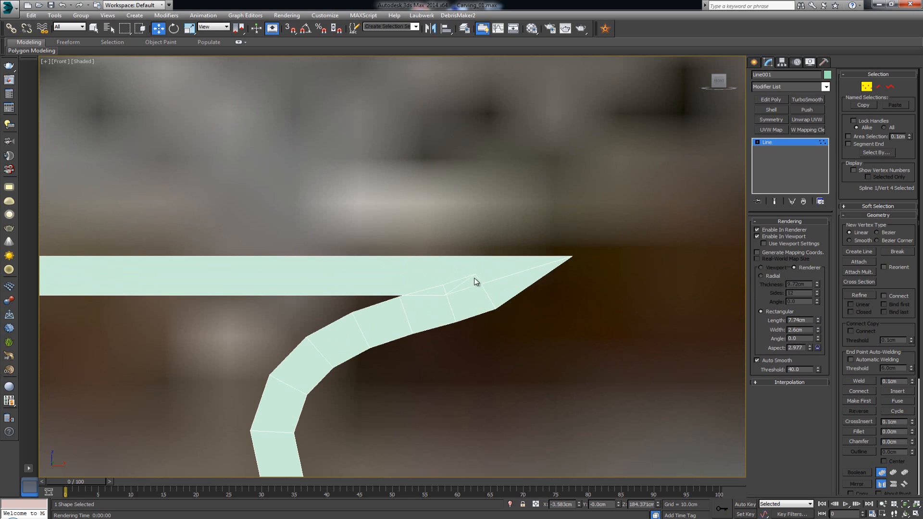
pyautogui.click(774, 143)
pyautogui.moveTo(473, 309); pyautogui.dragTo(470, 311)
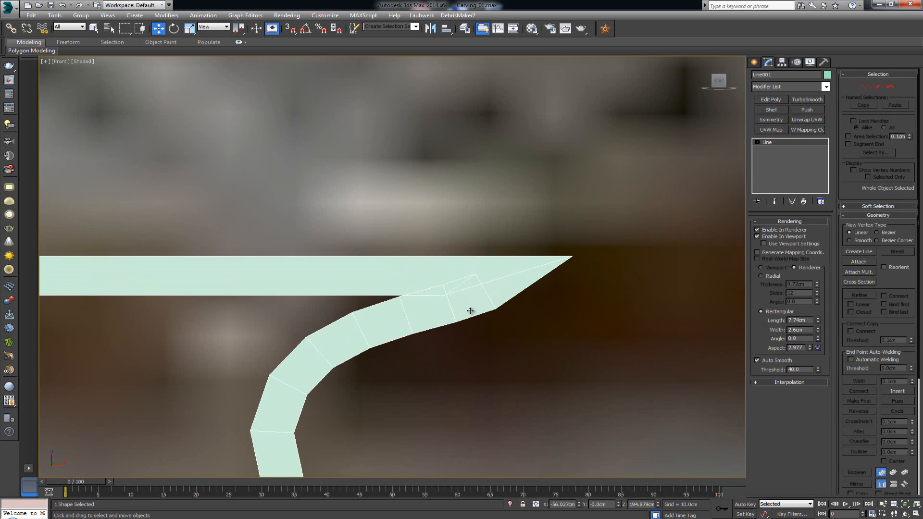
# In wireframe display, raise both end vertices of the cover's long straight segment together by about 3.7 cm.
pyautogui.press('F3')
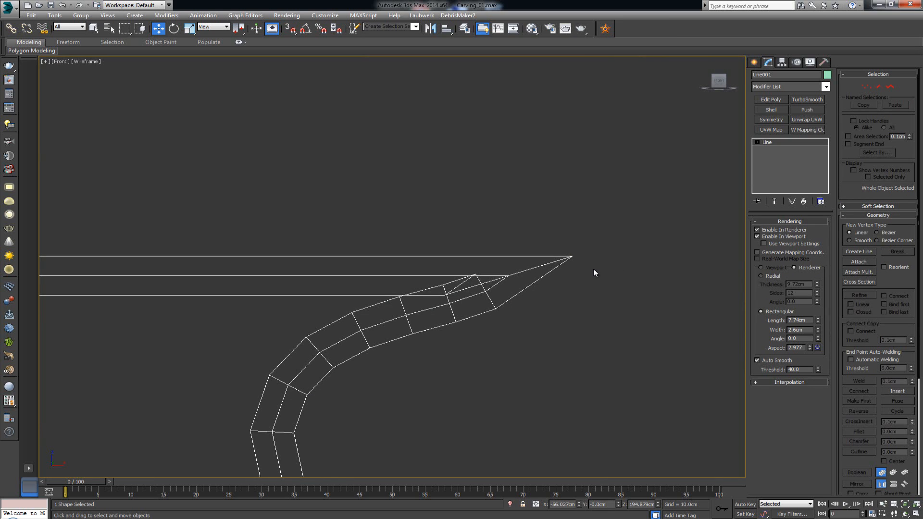
pyautogui.press('1')
pyautogui.click(508, 276)
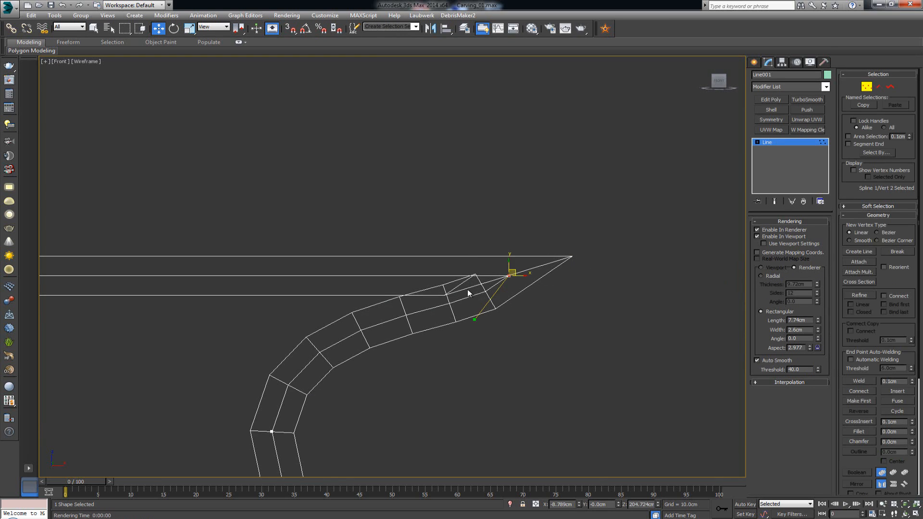
pyautogui.scroll(-8, 558, 259)
pyautogui.scroll(-4, 505, 258)
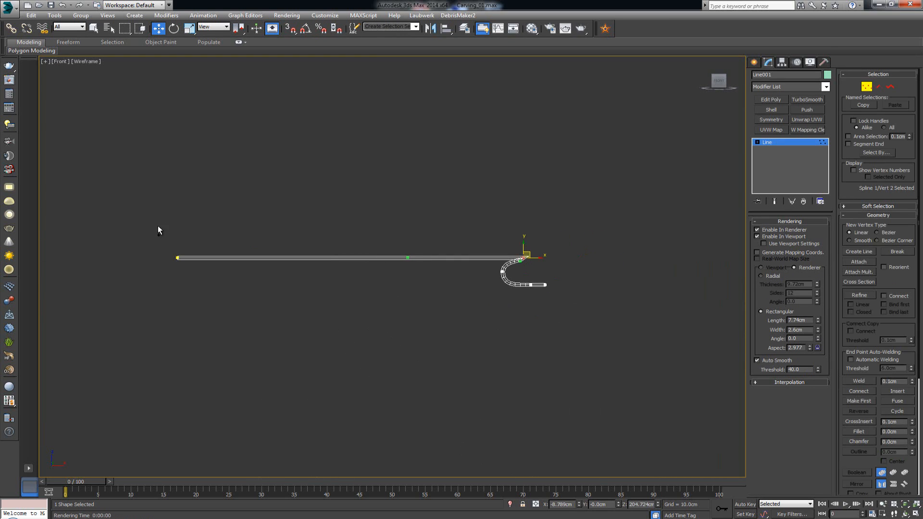
pyautogui.moveTo(158, 229); pyautogui.dragTo(293, 272)
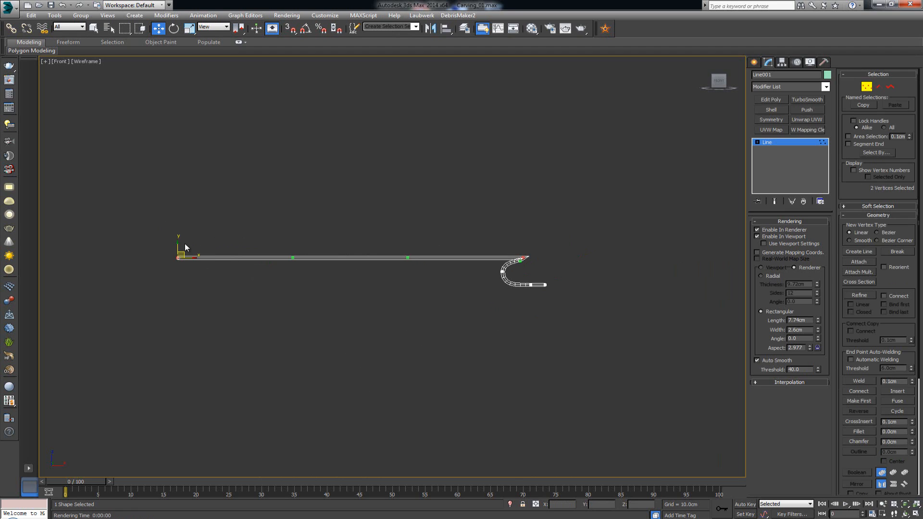
pyautogui.moveTo(179, 244); pyautogui.dragTo(180, 238)
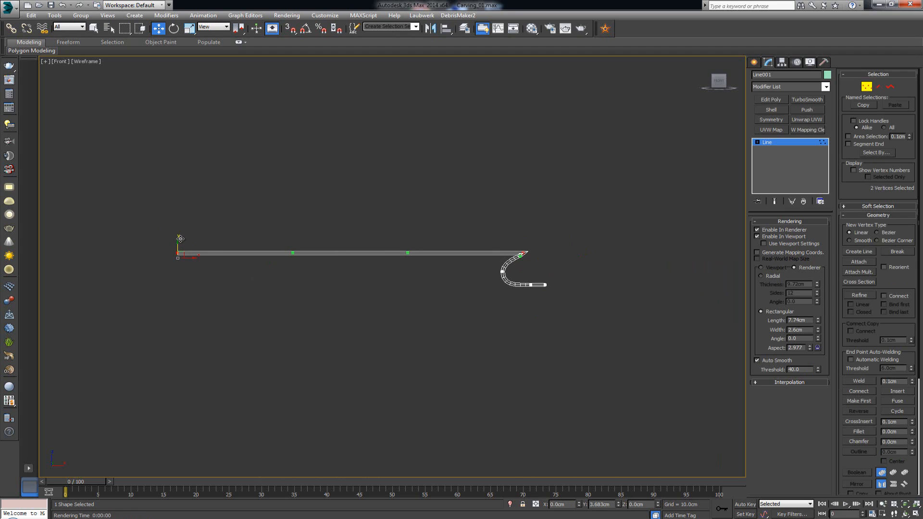
# Lengthen the Bezier handle at the cover's inner corner vertex downward to open the spine curve, and return to shaded object-level display.
pyautogui.scroll(5, 497, 275)
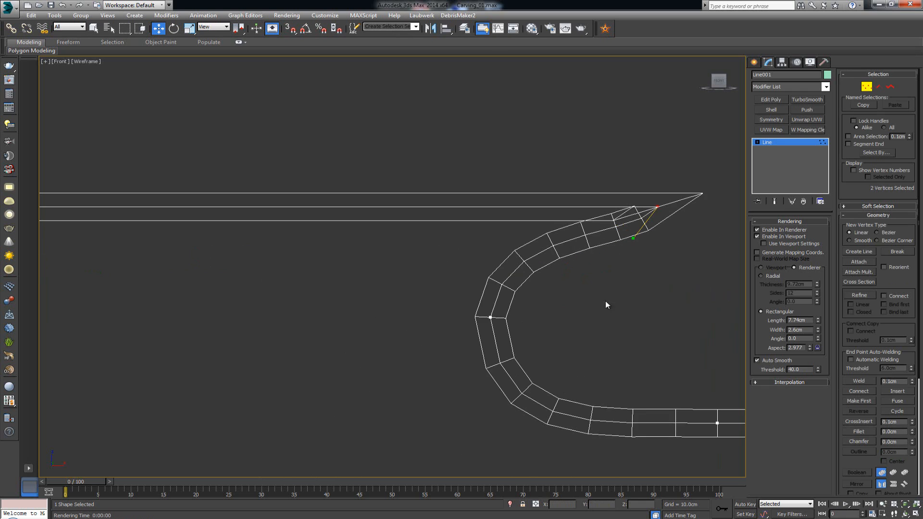
pyautogui.moveTo(636, 240); pyautogui.dragTo(676, 288)
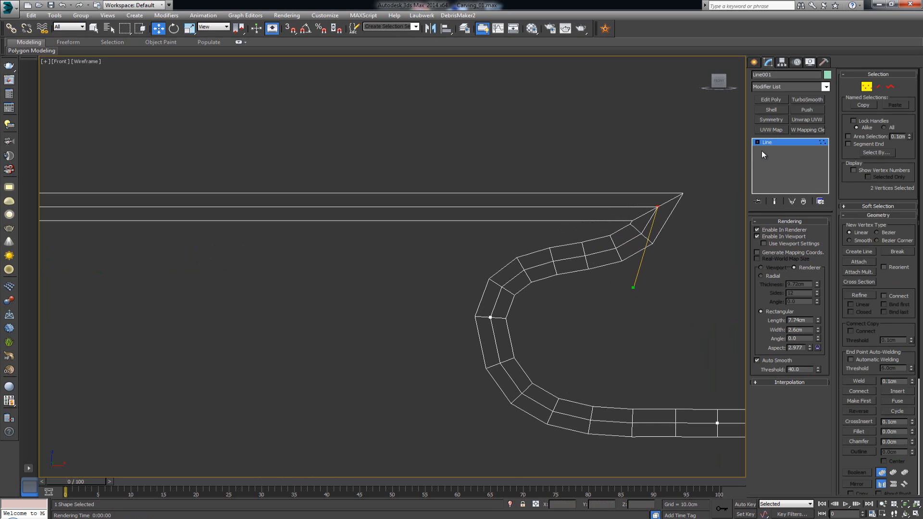
pyautogui.click(868, 87)
pyautogui.press('F3')
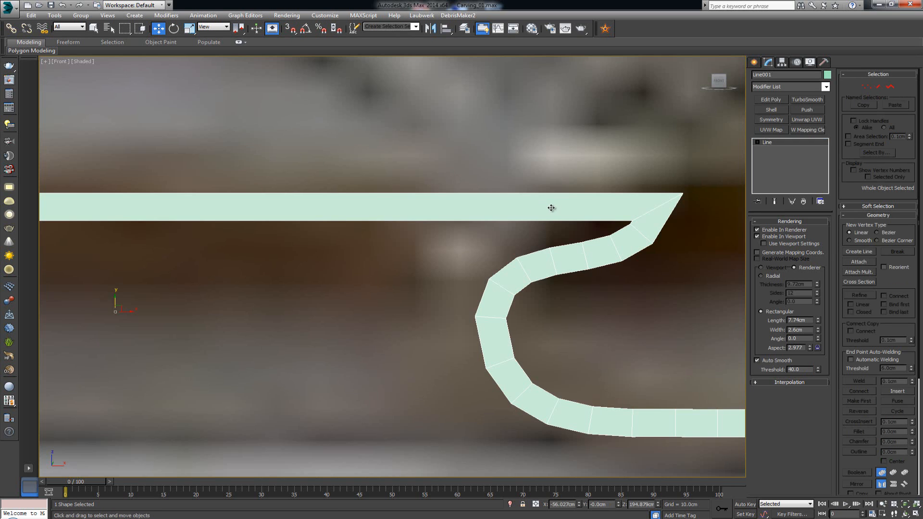
# Rotate the line 90 degrees about its X axis in the perspective view with angle snap on.
pyautogui.moveTo(548, 206); pyautogui.dragTo(482, 230)
pyautogui.scroll(-10, 482, 230)
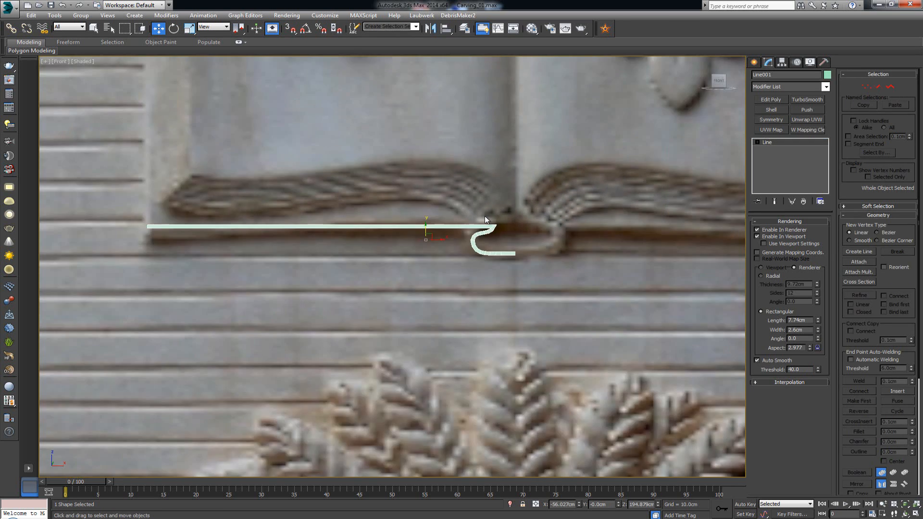
pyautogui.hotkey('alt', 'w')
pyautogui.hotkey('alt', 'w')
pyautogui.scroll(6, 511, 336)
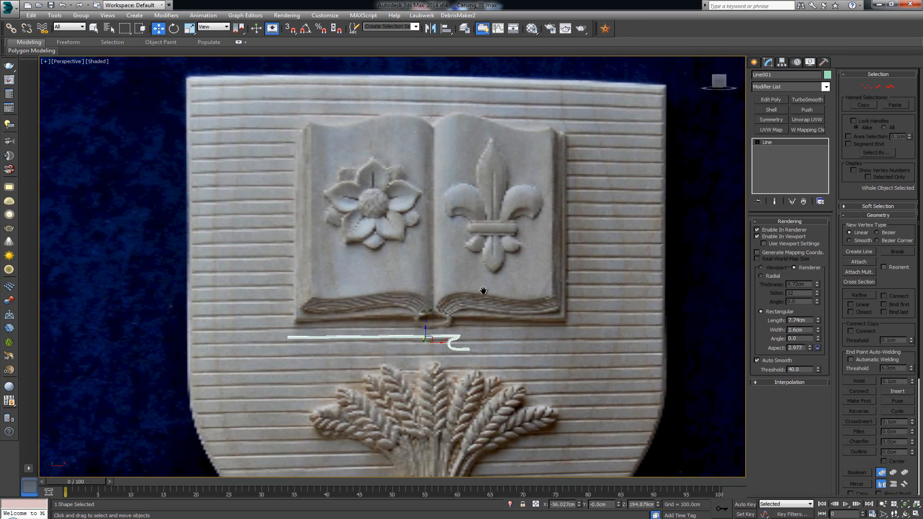
pyautogui.scroll(-3, 483, 290)
pyautogui.keyDown('alt'); pyautogui.moveTo(477, 288); pyautogui.dragTo(482, 292, button='middle'); pyautogui.keyUp('alt')
pyautogui.press('e')
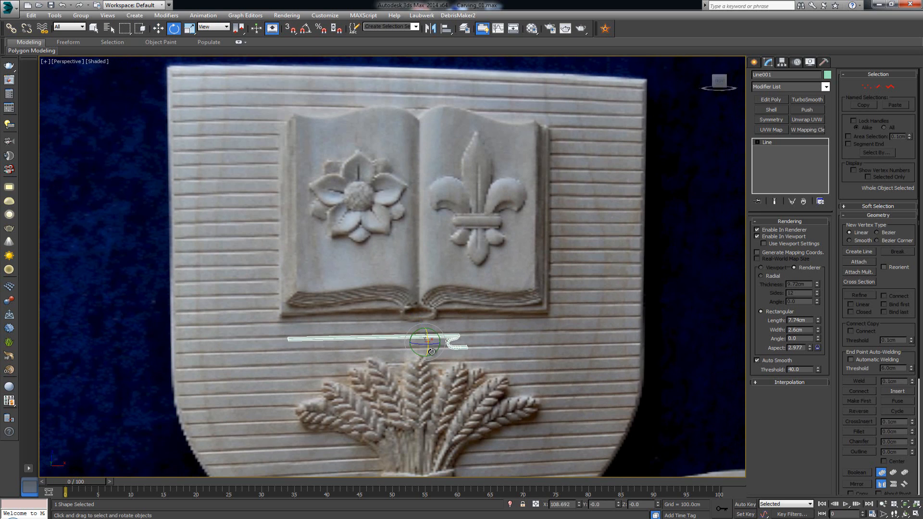
pyautogui.press('a')
pyautogui.moveTo(431, 350); pyautogui.dragTo(433, 371)
# Set the rectangular profile's length to 229.104 cm and move the cover up onto the book's left page in the front view.
pyautogui.hotkey('alt', 'w')
pyautogui.moveTo(538, 198); pyautogui.dragTo(524, 260, button='middle')
pyautogui.hotkey('alt', 'w')
pyautogui.press('w')
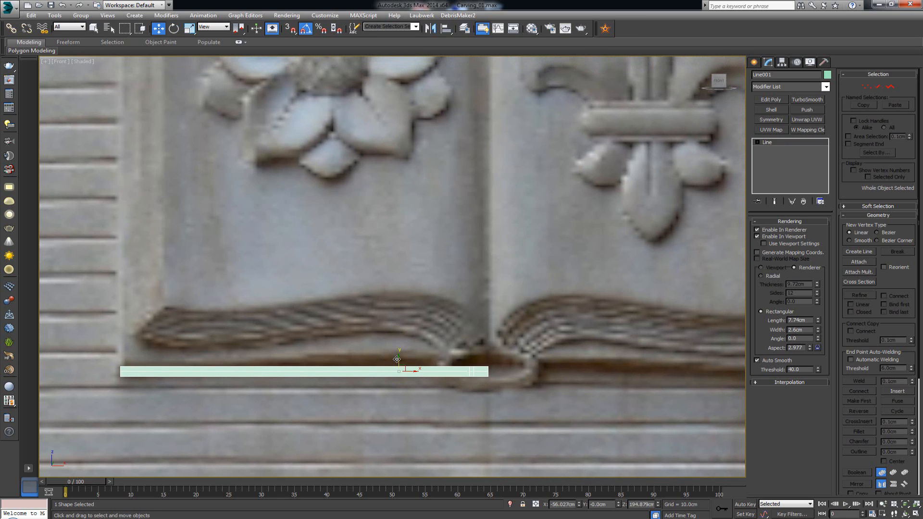
pyautogui.moveTo(397, 359); pyautogui.dragTo(396, 371)
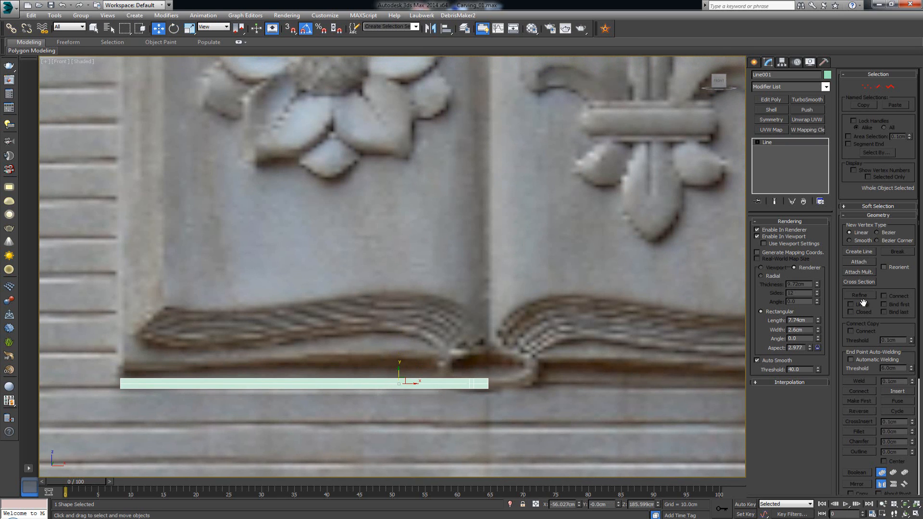
pyautogui.moveTo(817, 321); pyautogui.dragTo(840, 254)
pyautogui.scroll(-3, 392, 217)
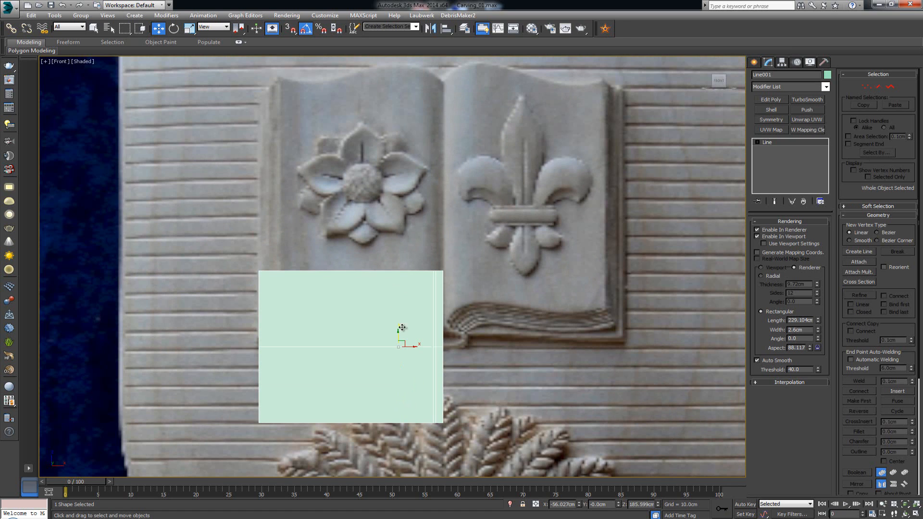
pyautogui.moveTo(410, 267); pyautogui.dragTo(432, 247)
# Add an Edit Poly modifier and raise the cover's upper row of vertices to the top of the reference book's cover.
pyautogui.click(771, 100)
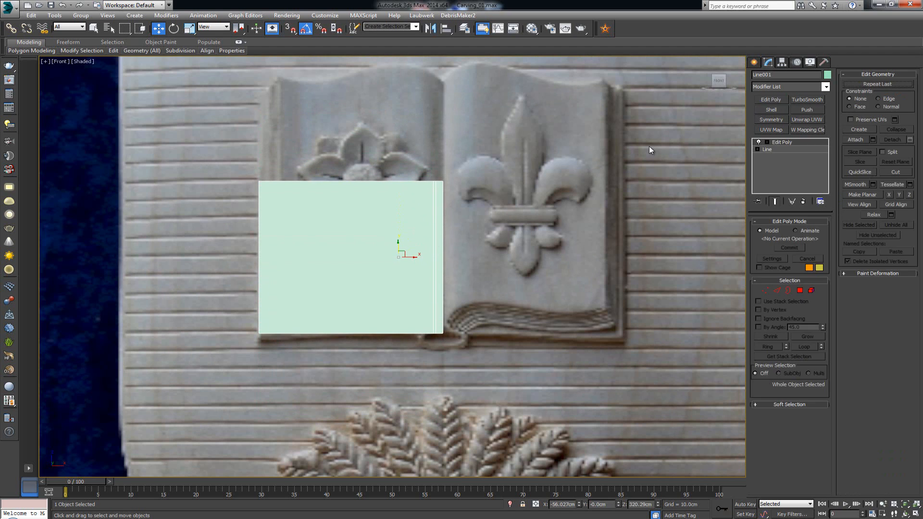
pyautogui.press('1')
pyautogui.moveTo(212, 167); pyautogui.dragTo(526, 233)
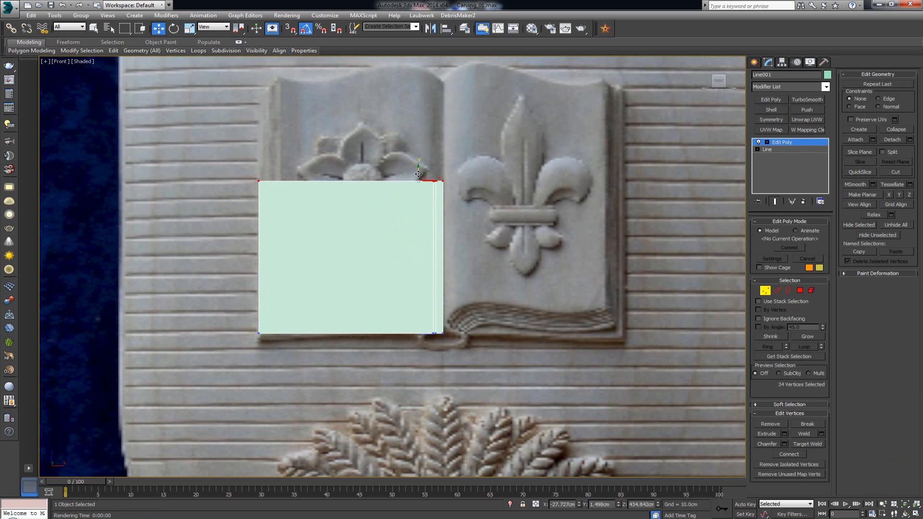
pyautogui.moveTo(418, 174); pyautogui.dragTo(419, 83)
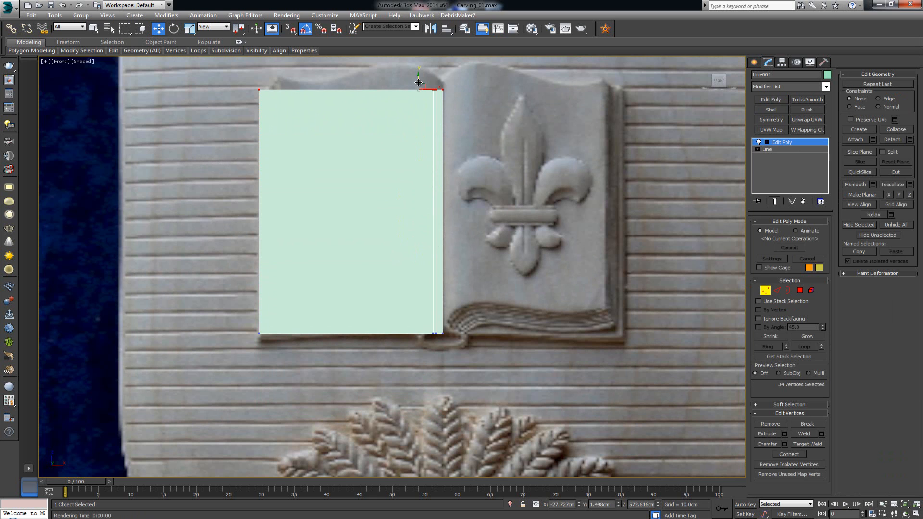
pyautogui.click(767, 292)
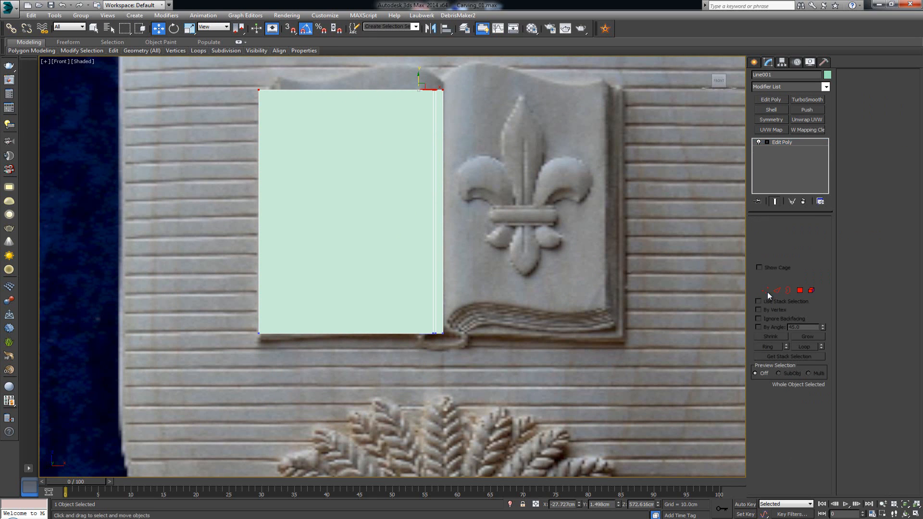
# Rotate the cover back 90 degrees about its X axis in the perspective view so the spine profile faces forward.
pyautogui.hotkey('alt', 'w')
pyautogui.rightClick(558, 373)
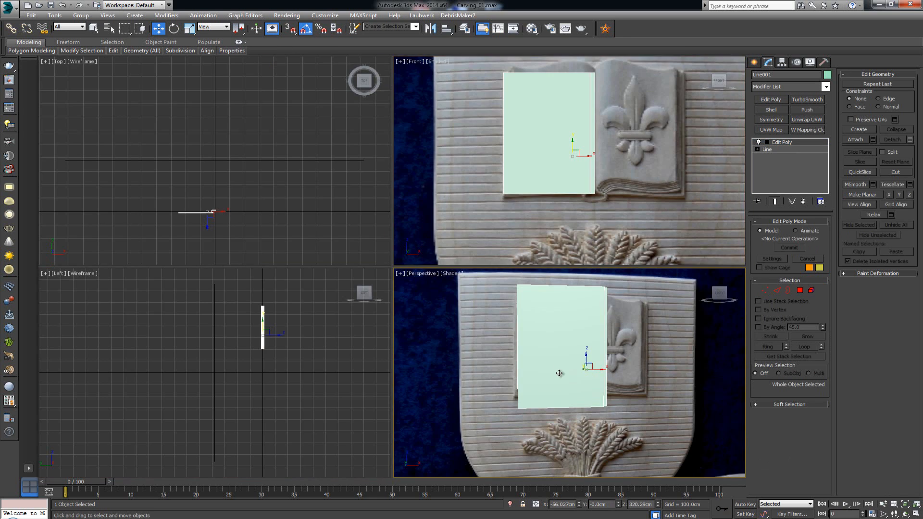
pyautogui.hotkey('alt', 'w')
pyautogui.moveTo(465, 367)
pyautogui.keyDown('alt'); pyautogui.mouseDown(button='middle')
pyautogui.moveTo(474, 346)
pyautogui.moveTo(453, 316)
pyautogui.moveTo(459, 373)
pyautogui.mouseUp(button='middle'); pyautogui.keyUp('alt')
pyautogui.press('e')
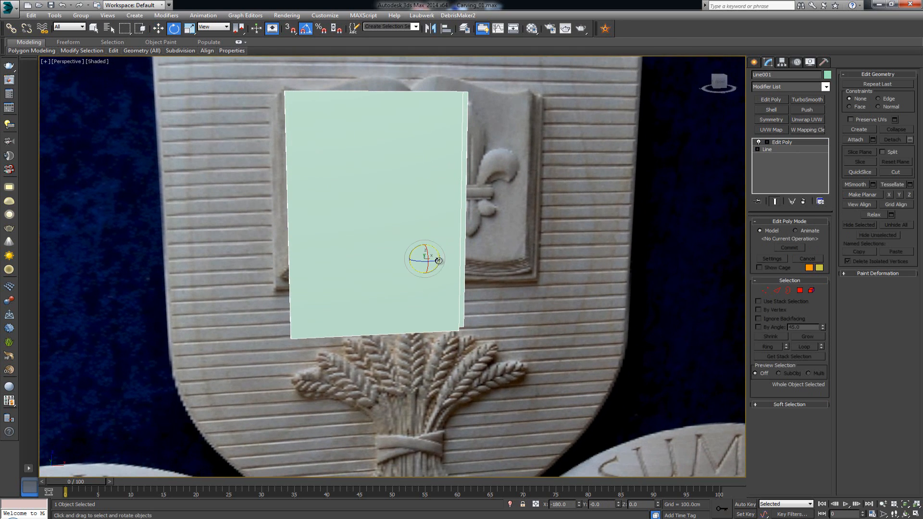
pyautogui.moveTo(432, 255); pyautogui.dragTo(432, 228)
pyautogui.press('z')
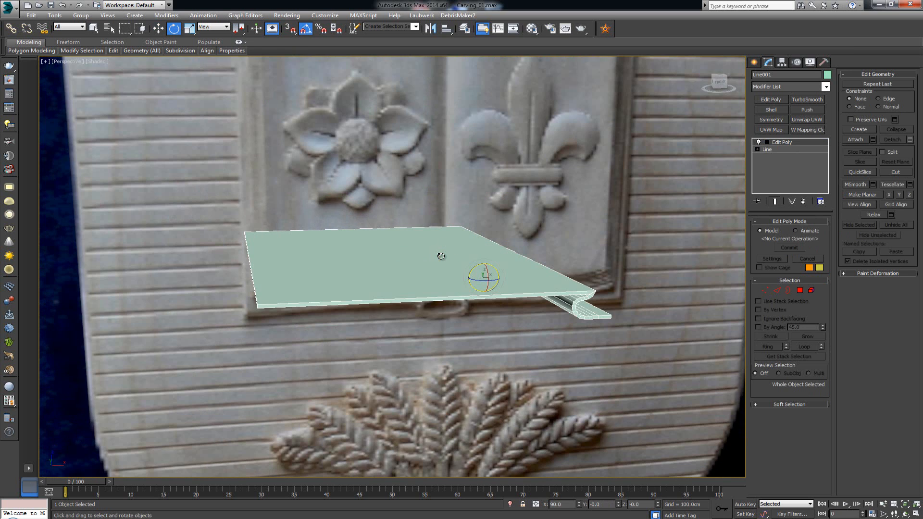
pyautogui.keyDown('alt'); pyautogui.moveTo(473, 284); pyautogui.dragTo(434, 285, button='middle'); pyautogui.keyUp('alt')
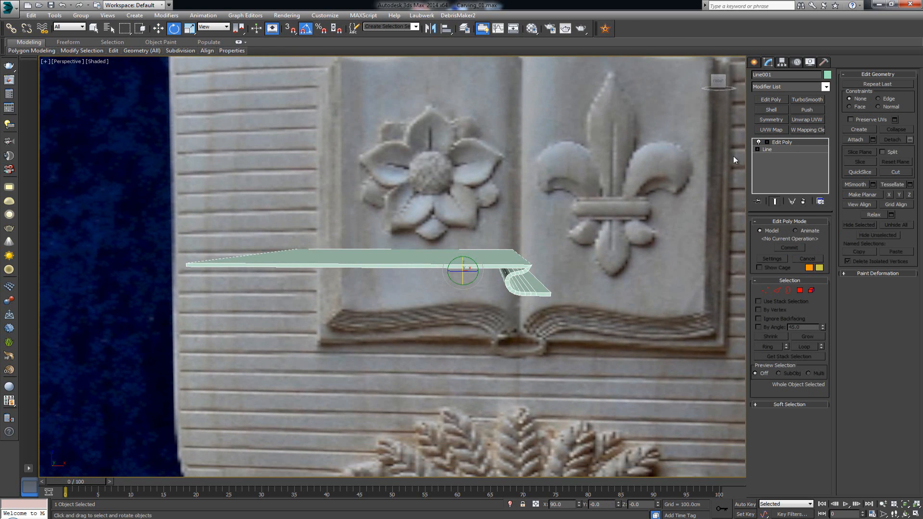
# At the Line's vertex level, lower the cover's outer end vertex in the front view to the height of the spine's lower end.
pyautogui.click(770, 148)
pyautogui.press('1')
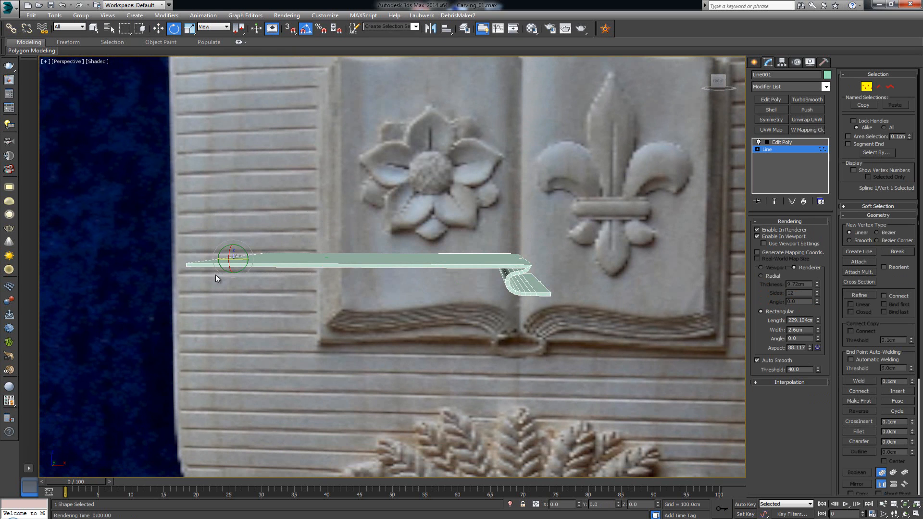
pyautogui.hotkey('alt', 'w')
pyautogui.middleClick(503, 142)
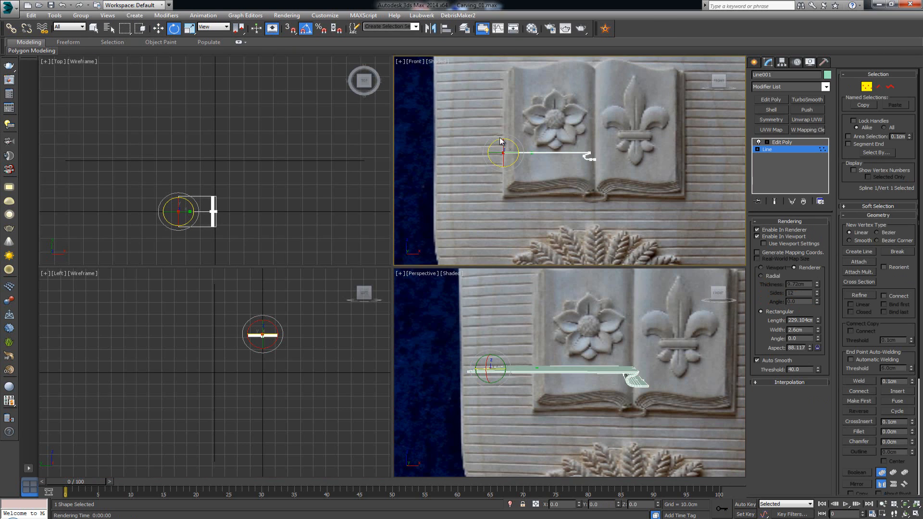
pyautogui.hotkey('alt', 'w')
pyautogui.scroll(3, 506, 202)
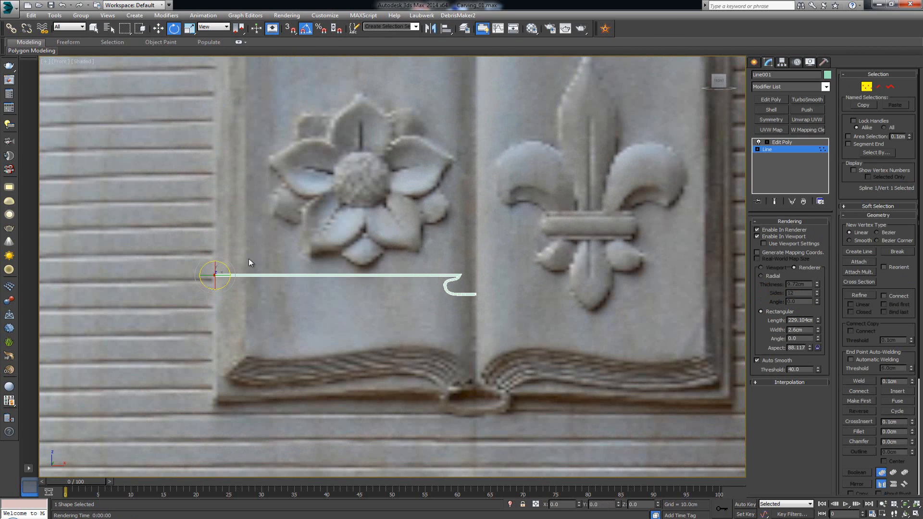
pyautogui.press('w')
pyautogui.moveTo(216, 264); pyautogui.dragTo(216, 282)
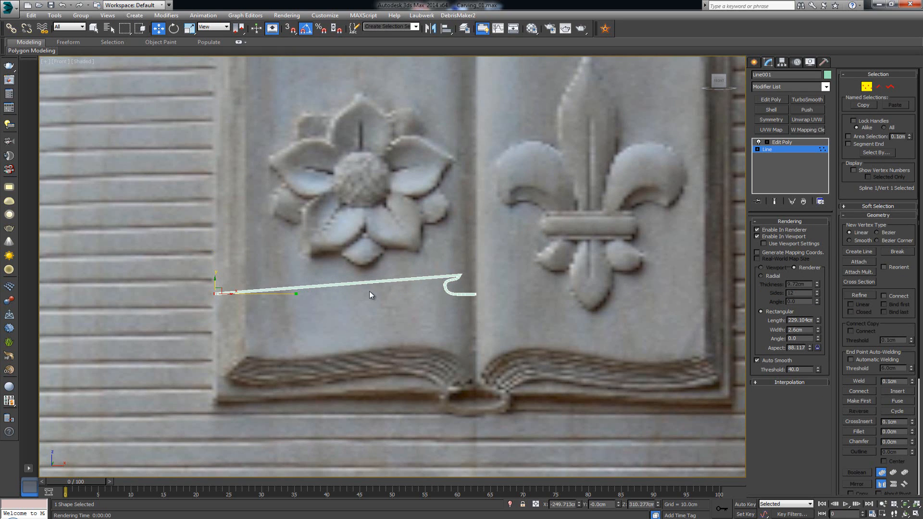
# Compare the heights of the spine's lower end and the cover's outer end with a temporary horizontal line, and delete that line.
pyautogui.rightClick(482, 301)
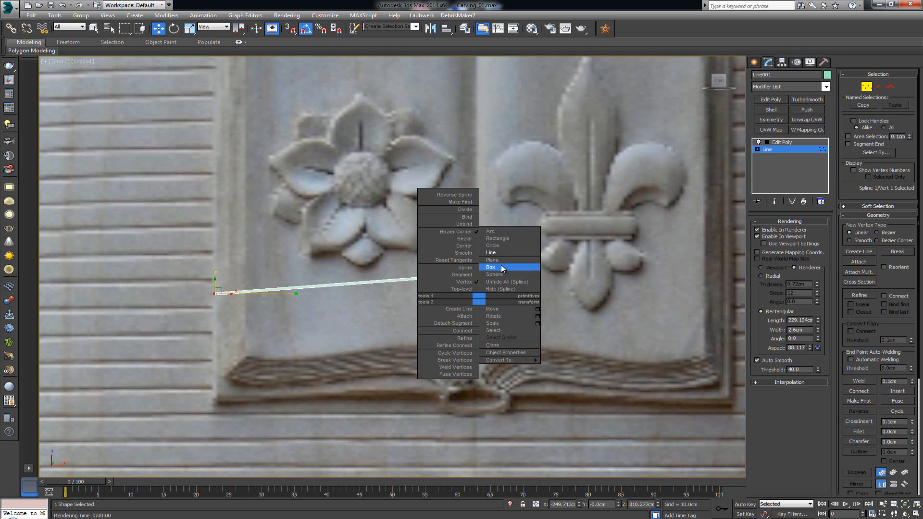
pyautogui.click(503, 255)
pyautogui.click(476, 295)
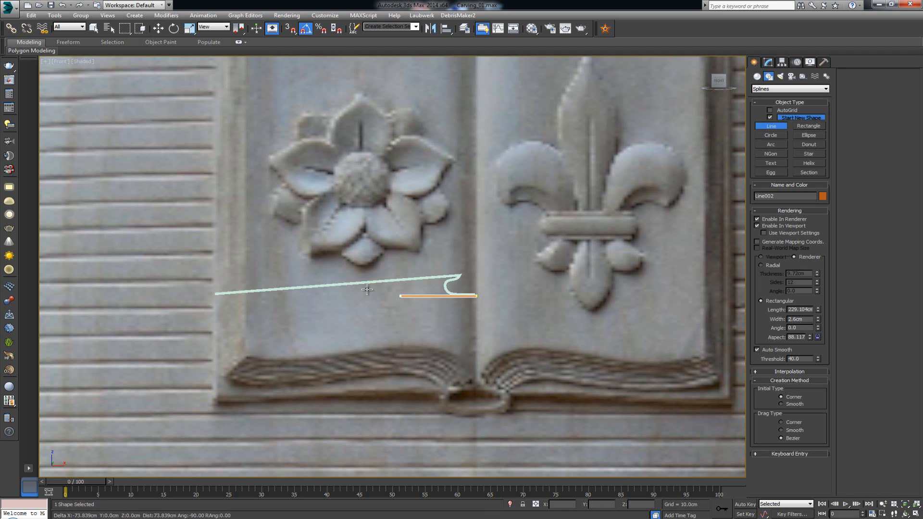
pyautogui.click(214, 289)
pyautogui.rightClick(215, 288)
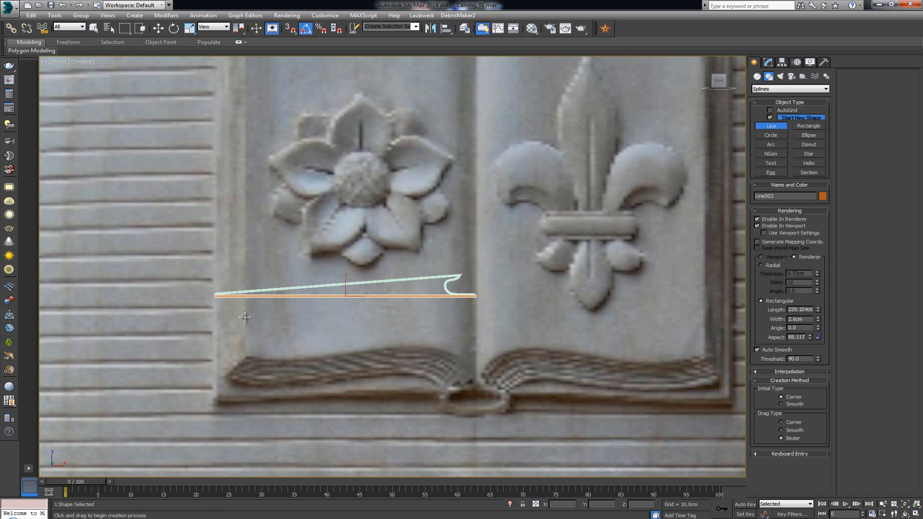
pyautogui.press('w')
pyautogui.moveTo(355, 298); pyautogui.dragTo(434, 296, button='middle')
pyautogui.scroll(4, 434, 295)
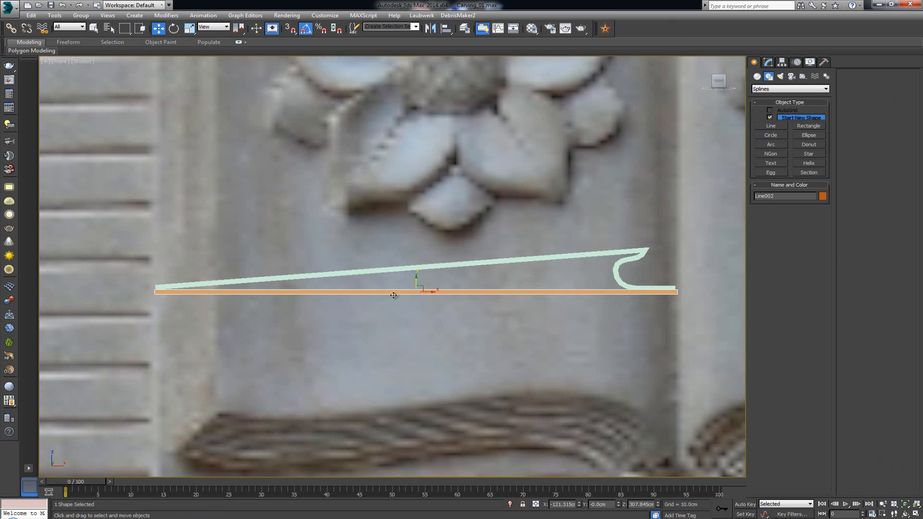
pyautogui.press('Delete')
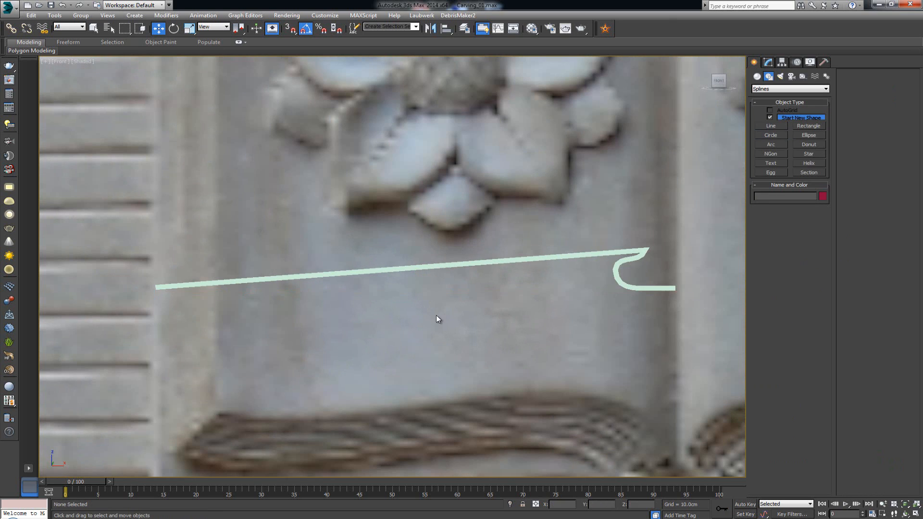
# Move only the cover's pivot, snapping it to the front vertex at the free lower end of the half spine.
pyautogui.click(616, 283)
pyautogui.moveTo(565, 276); pyautogui.dragTo(413, 292, button='middle')
pyautogui.hotkey('alt', 'w')
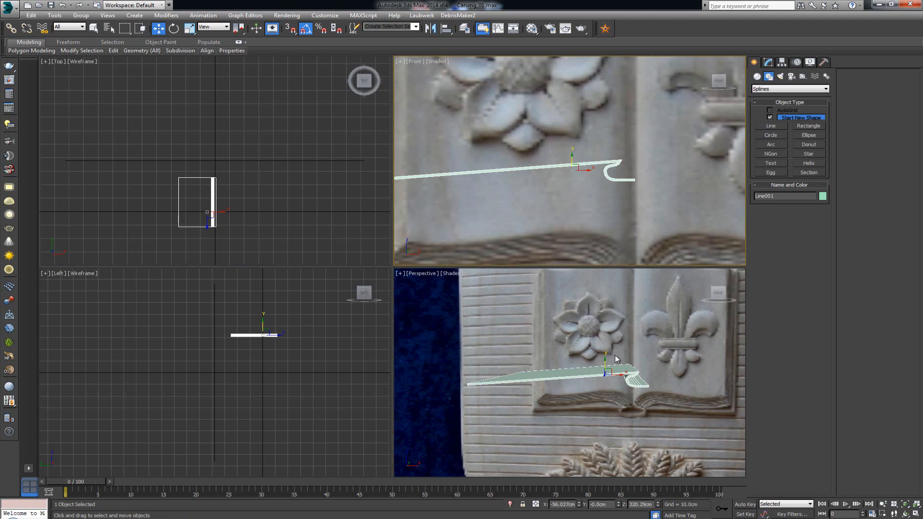
pyautogui.rightClick(613, 354)
pyautogui.hotkey('alt', 'w')
pyautogui.keyDown('alt'); pyautogui.moveTo(610, 353); pyautogui.dragTo(544, 355, button='middle'); pyautogui.keyUp('alt')
pyautogui.scroll(3, 521, 303)
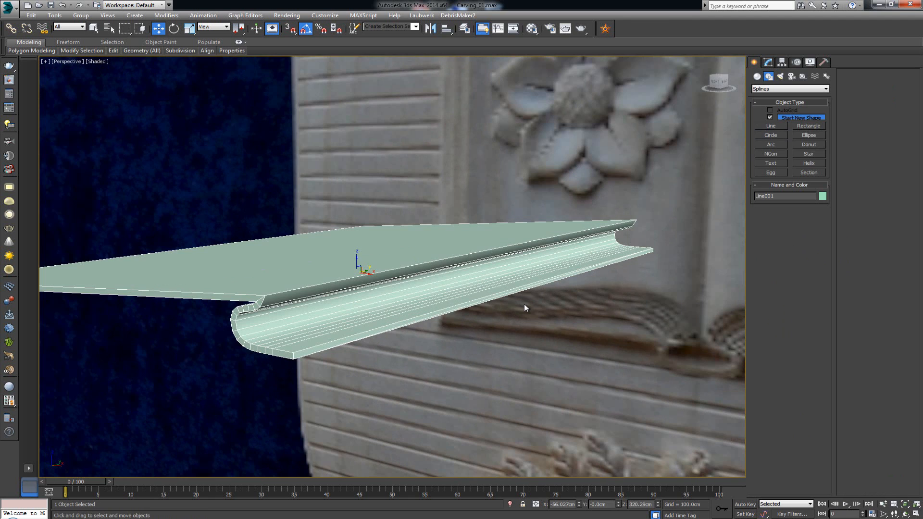
pyautogui.click(781, 63)
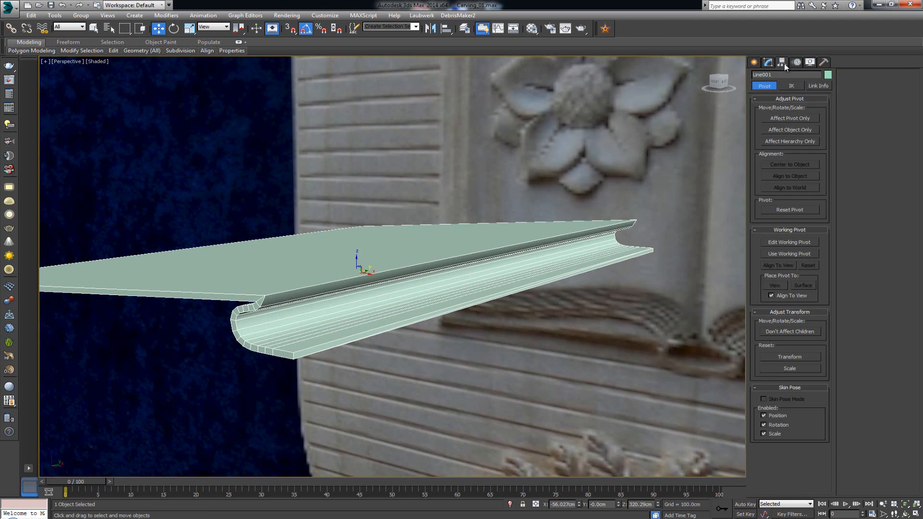
pyautogui.click(795, 121)
pyautogui.press('s')
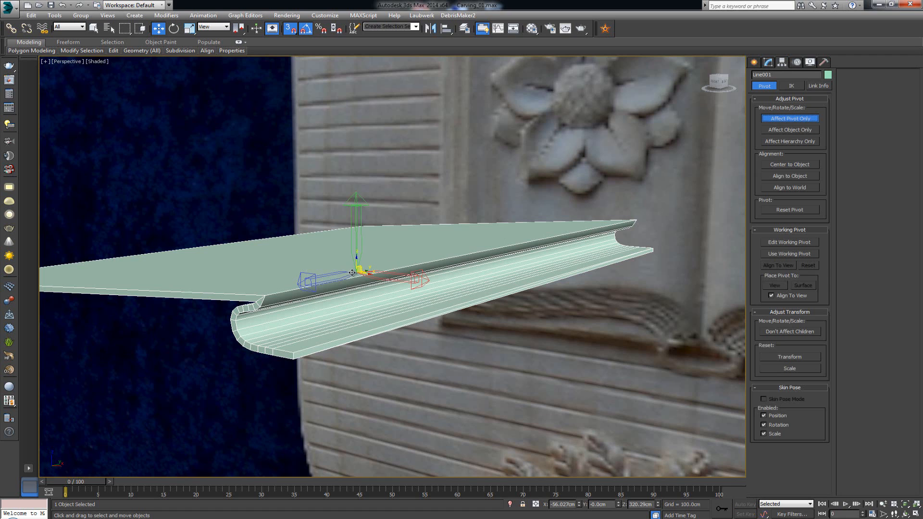
pyautogui.moveTo(356, 273); pyautogui.dragTo(294, 354)
pyautogui.keyDown('alt'); pyautogui.moveTo(333, 356); pyautogui.dragTo(368, 358, button='middle'); pyautogui.keyUp('alt')
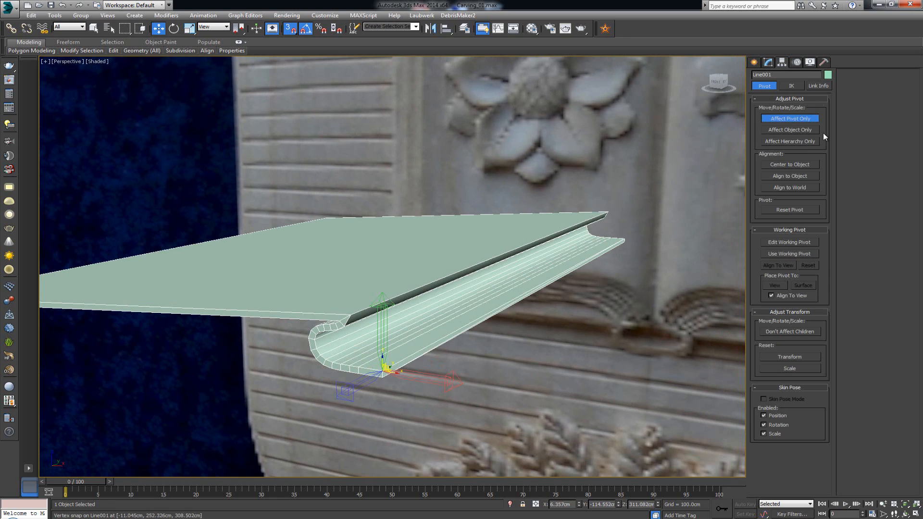
pyautogui.click(813, 119)
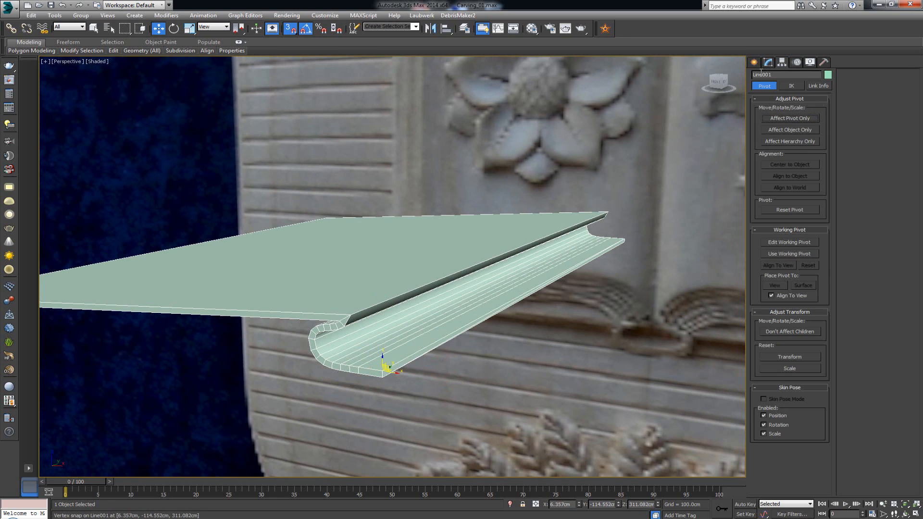
# Add a Symmetry modifier above the Edit Poly and flip its X mirror axis to produce the right cover and spine half.
pyautogui.click(766, 64)
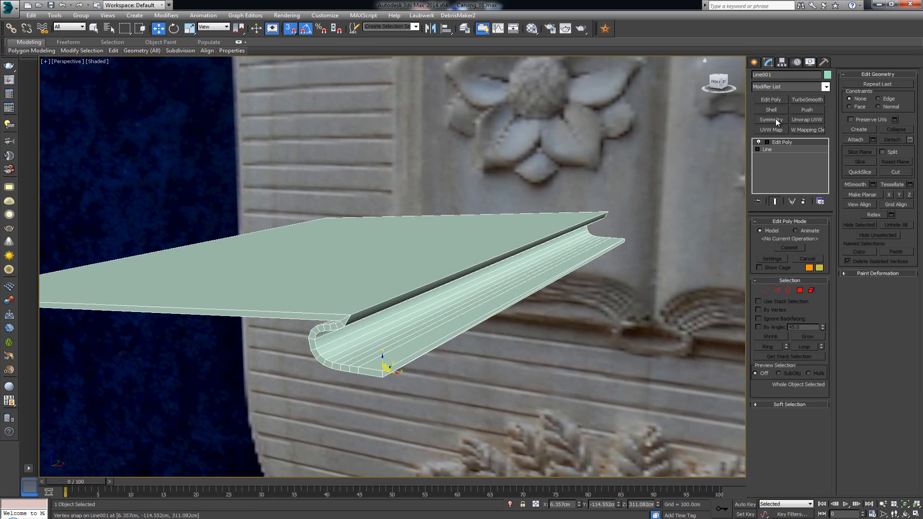
pyautogui.click(775, 119)
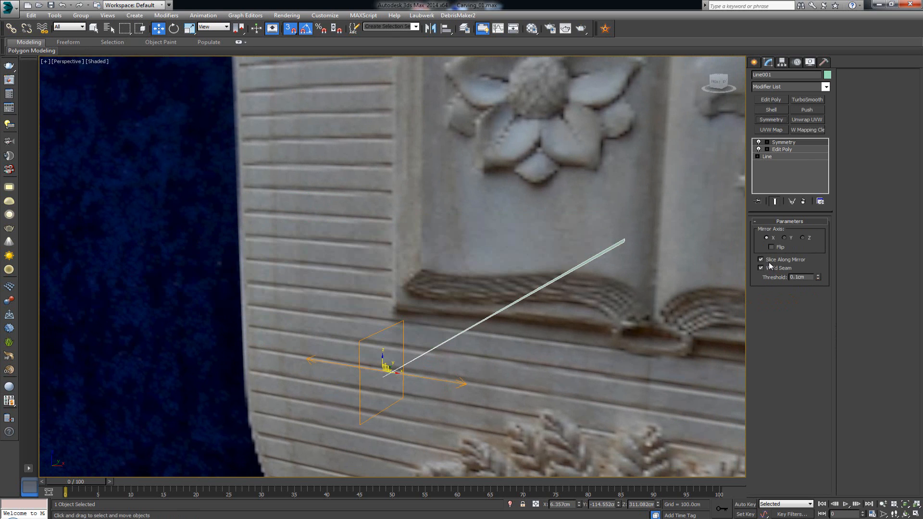
pyautogui.click(773, 249)
pyautogui.keyDown('alt'); pyautogui.moveTo(523, 304); pyautogui.dragTo(542, 307, button='middle'); pyautogui.keyUp('alt')
pyautogui.scroll(-5, 560, 300)
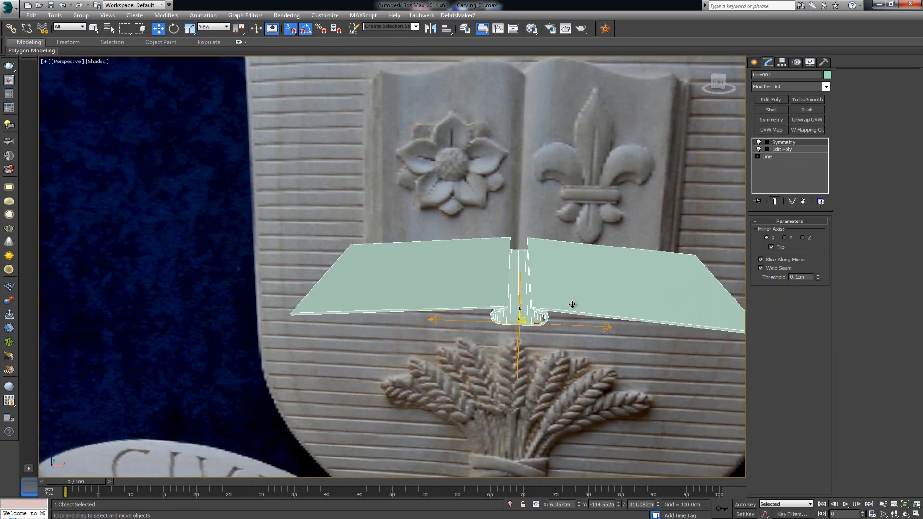
# Move the mirrored cover down in the front view until its spine sits on the reference book's spine, and deselect it.
pyautogui.hotkey('alt', 'w')
pyautogui.rightClick(604, 202)
pyautogui.hotkey('alt', 'w')
pyautogui.moveTo(619, 204); pyautogui.dragTo(596, 191, button='middle')
pyautogui.scroll(-6, 597, 191)
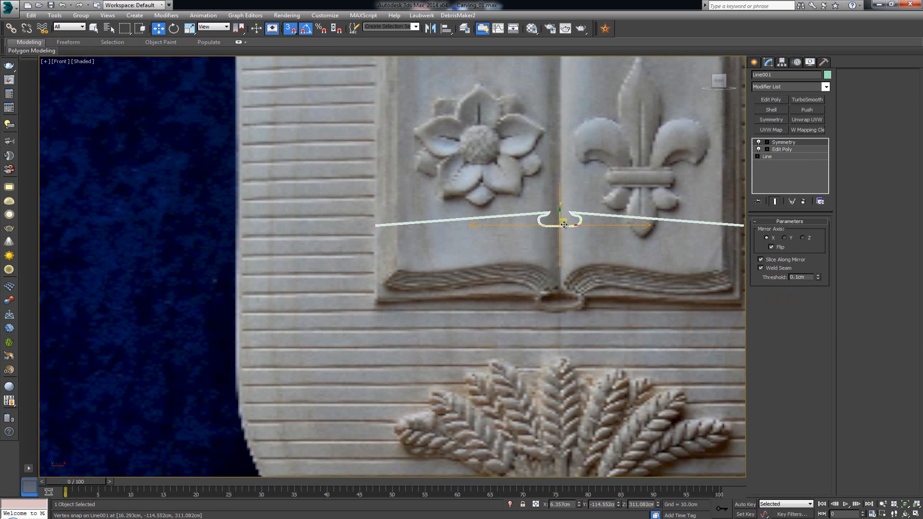
pyautogui.moveTo(560, 220); pyautogui.dragTo(562, 306)
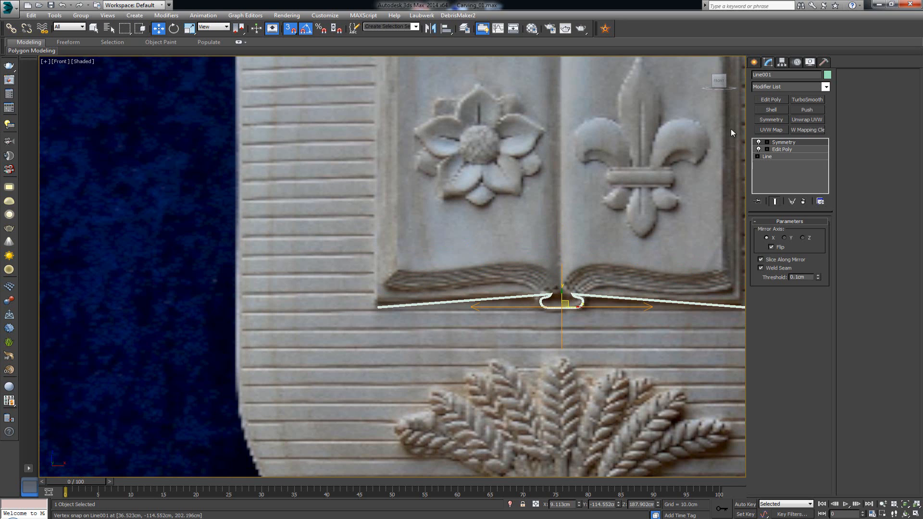
pyautogui.click(609, 261)
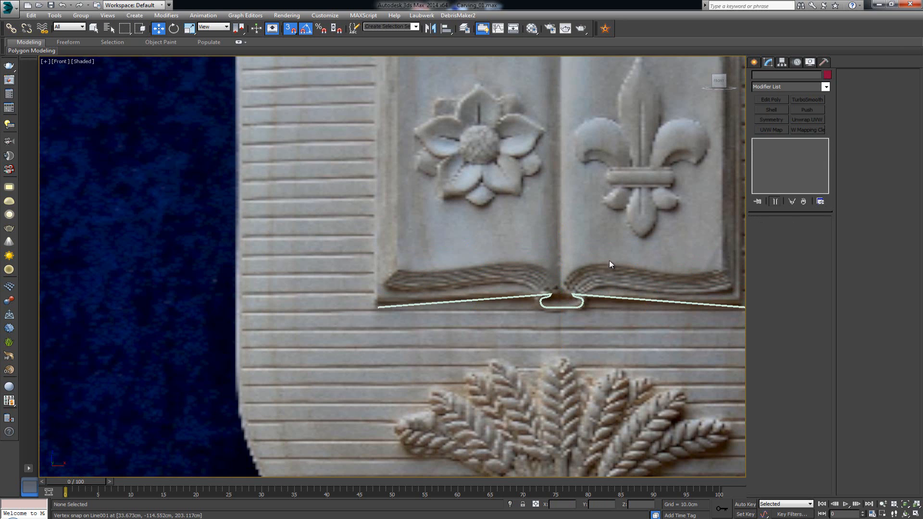
# Examine how the cover and spine profile fits the reference book in the front view, with snapping switched off.
pyautogui.moveTo(609, 261); pyautogui.dragTo(521, 233, button='middle')
pyautogui.scroll(5, 509, 248)
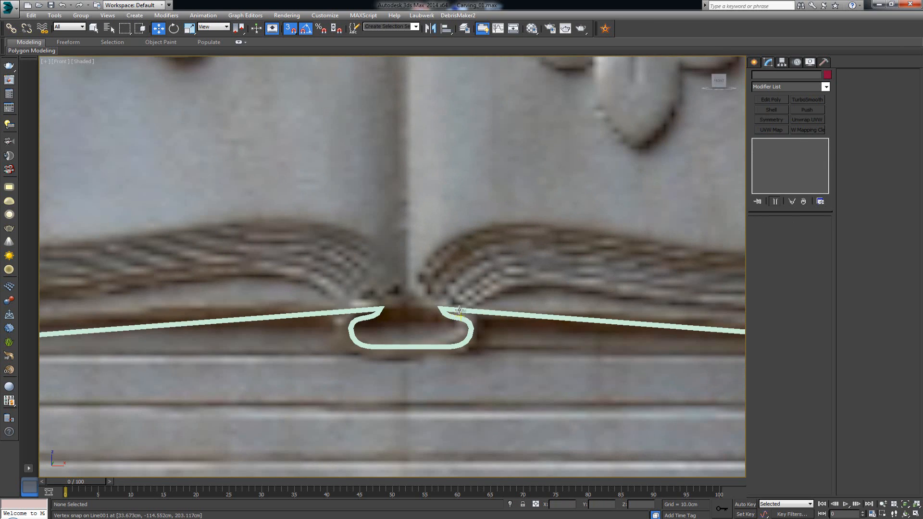
pyautogui.moveTo(150, 273); pyautogui.dragTo(274, 258, button='middle')
pyautogui.scroll(-4, 340, 240)
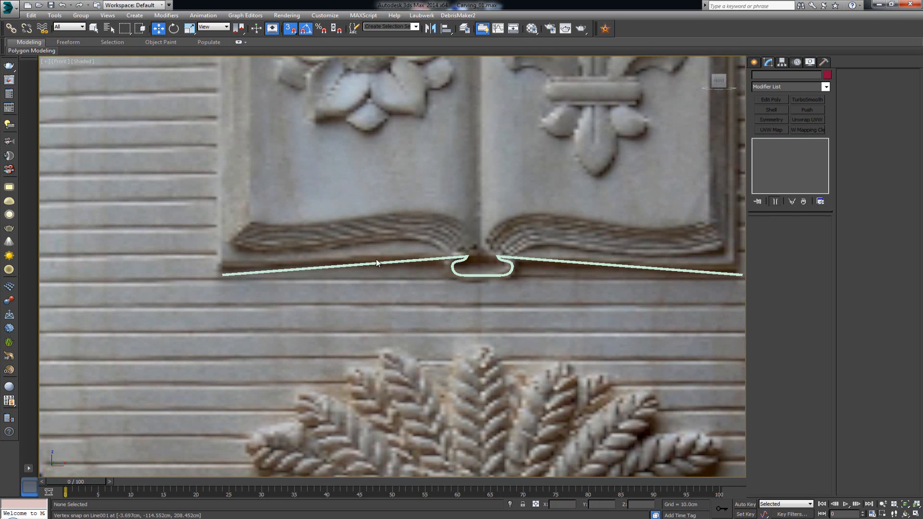
pyautogui.press('s')
pyautogui.click(462, 259)
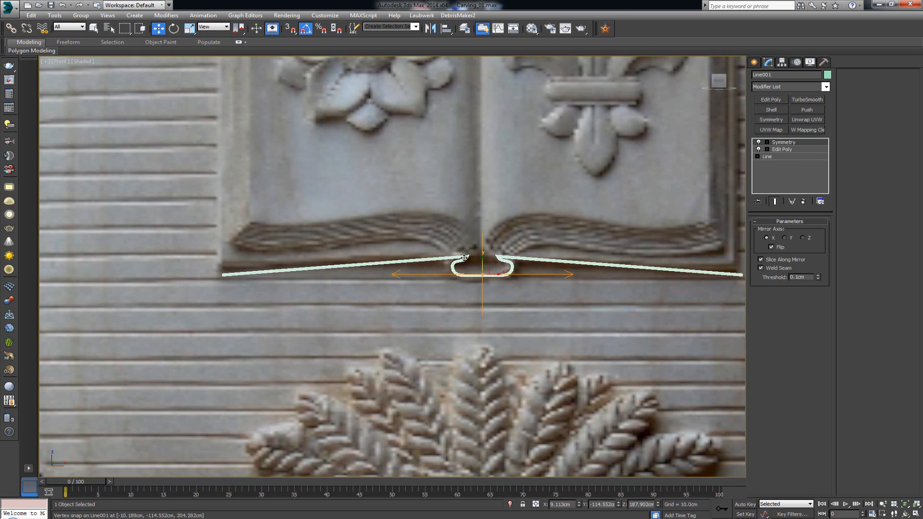
pyautogui.scroll(6, 464, 258)
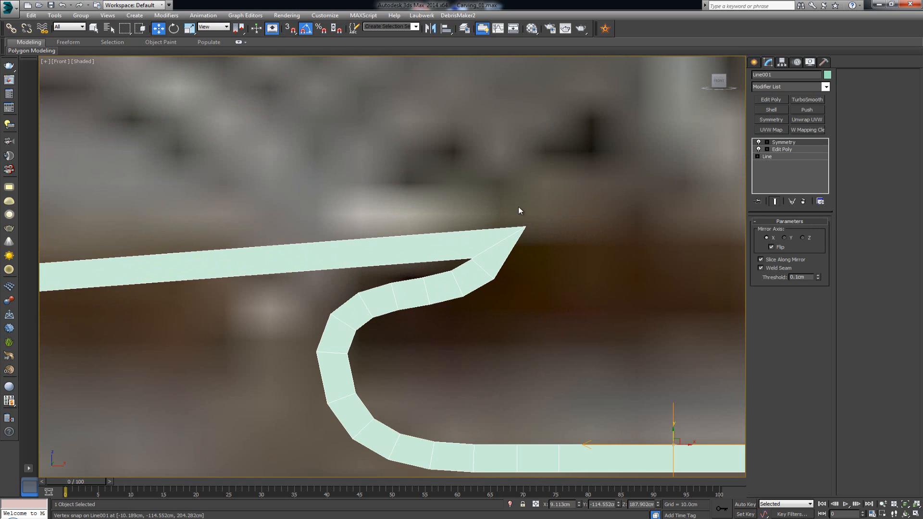
pyautogui.scroll(-5, 426, 224)
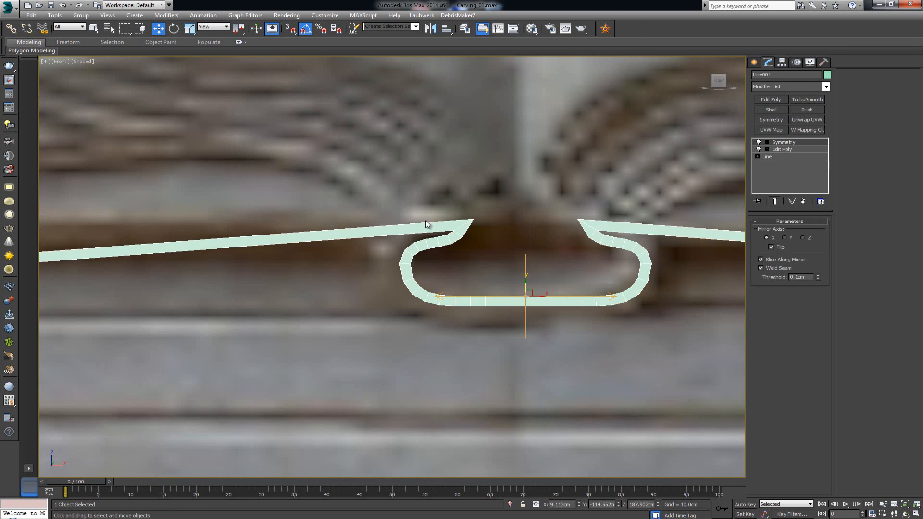
# Add an Edit Poly modifier above the Symmetry and raise the large upper polygons of both covers slightly to thicken them.
pyautogui.hotkey('alt', 'w')
pyautogui.rightClick(612, 336)
pyautogui.hotkey('alt', 'w')
pyautogui.moveTo(598, 340); pyautogui.dragTo(547, 242, button='middle')
pyautogui.scroll(3, 530, 250)
pyautogui.click(768, 99)
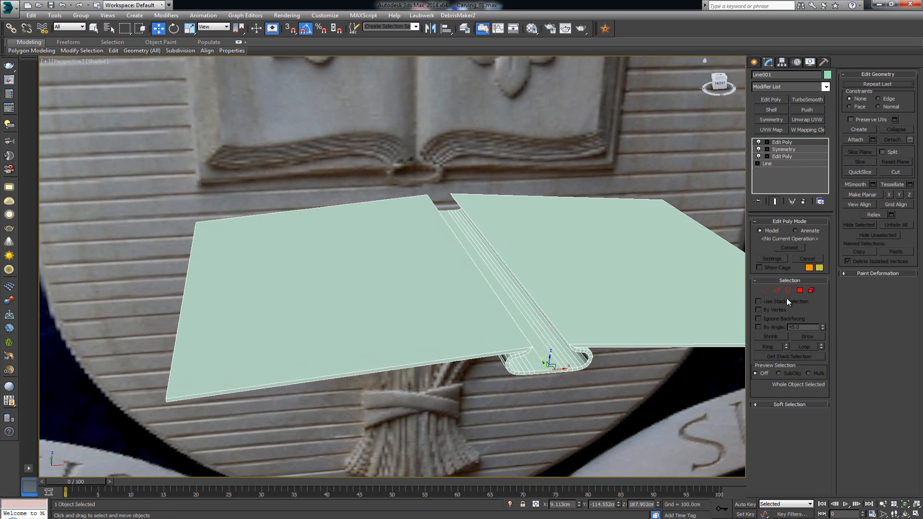
pyautogui.click(797, 290)
pyautogui.click(546, 257)
pyautogui.keyDown('ctrl'); pyautogui.click(381, 274); pyautogui.keyUp('ctrl')
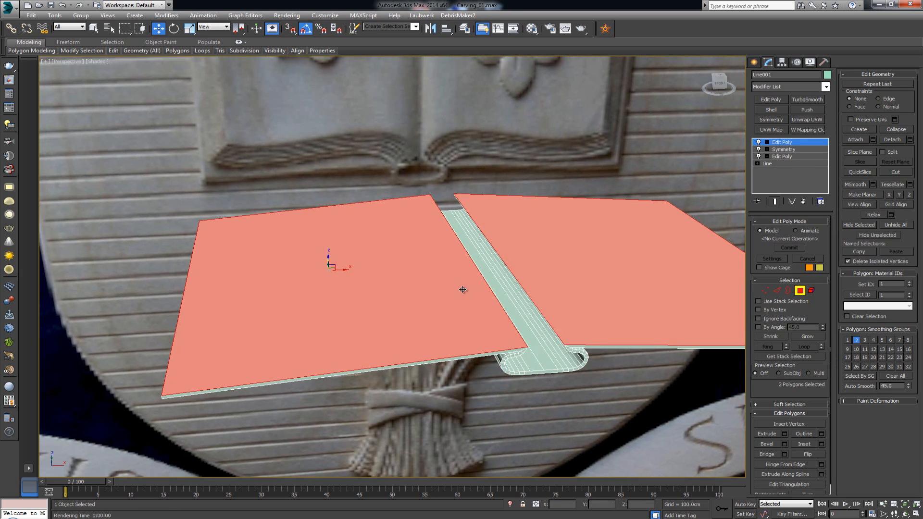
pyautogui.keyDown('alt'); pyautogui.moveTo(463, 288); pyautogui.dragTo(378, 271, button='middle'); pyautogui.keyUp('alt')
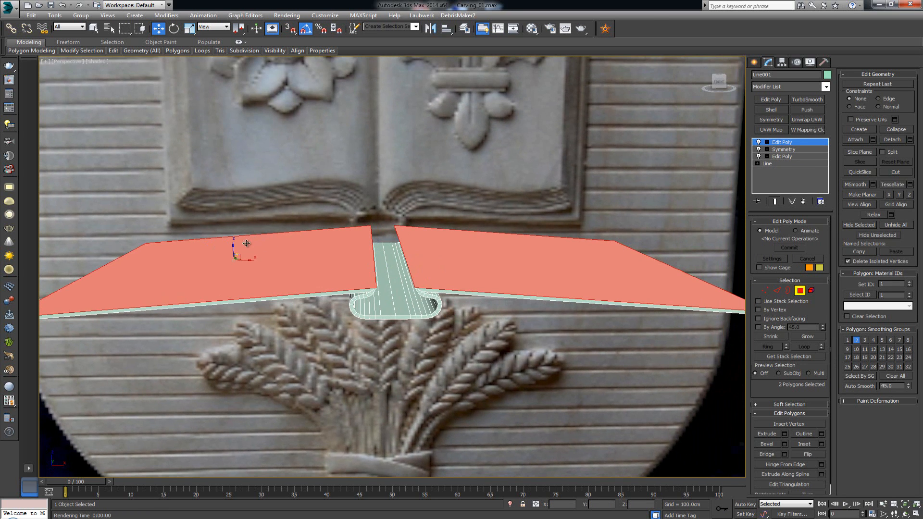
pyautogui.moveTo(233, 245); pyautogui.dragTo(233, 241)
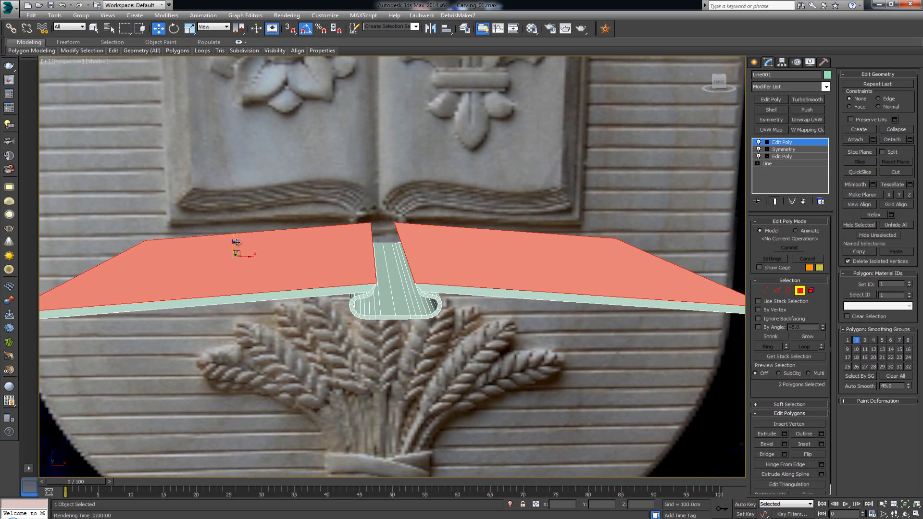
# Compare the thickened covers with the reference book in the front view, then leave polygon level and deselect the object.
pyautogui.hotkey('alt', 'w')
pyautogui.rightClick(577, 191)
pyautogui.hotkey('alt', 'w')
pyautogui.moveTo(402, 230); pyautogui.dragTo(522, 223, button='middle')
pyautogui.scroll(-2, 522, 224)
pyautogui.scroll(-1, 522, 223)
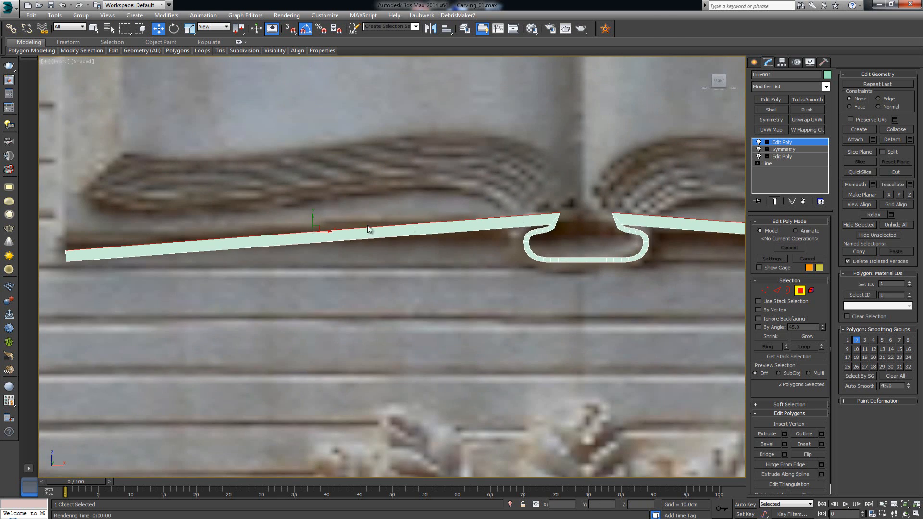
pyautogui.click(800, 290)
pyautogui.click(589, 203)
pyautogui.scroll(-4, 530, 230)
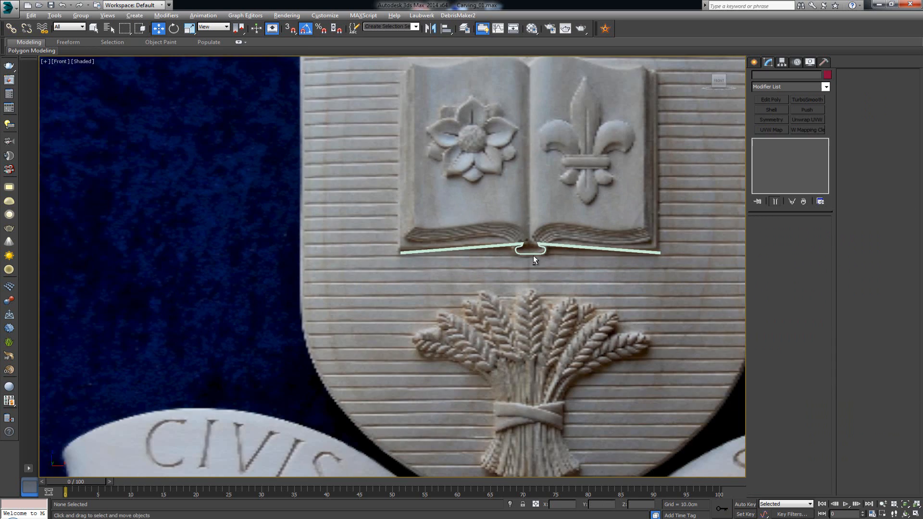
# Inspect both covers and the spine from several angles in the perspective view against the reference book.
pyautogui.hotkey('alt', 'w')
pyautogui.rightClick(586, 381)
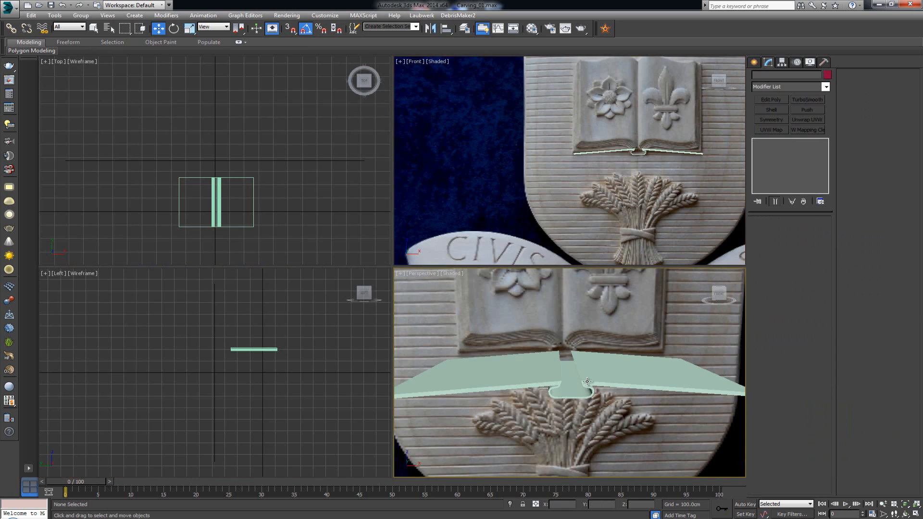
pyautogui.hotkey('alt', 'w')
pyautogui.keyDown('alt'); pyautogui.moveTo(586, 381); pyautogui.dragTo(456, 319, button='middle'); pyautogui.keyUp('alt')
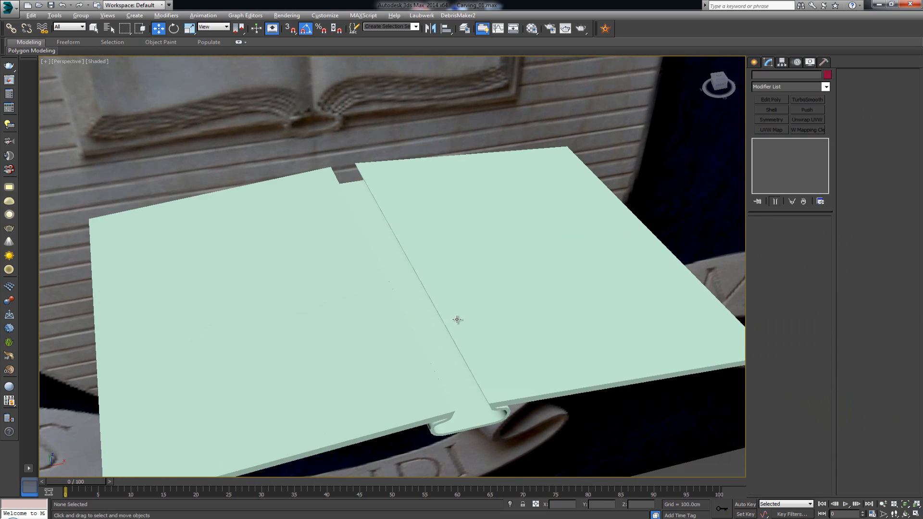
pyautogui.scroll(-3, 529, 82)
pyautogui.moveTo(528, 82); pyautogui.dragTo(479, 193, button='middle')
pyautogui.scroll(-5, 520, 173)
pyautogui.scroll(5, 497, 151)
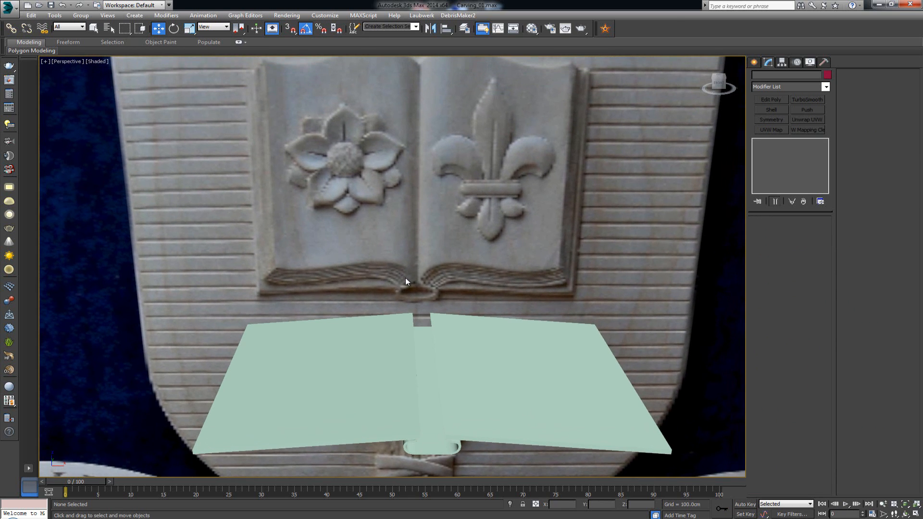
# Draw a five-vertex line in the front view along the lower edge of the left page block, from its outer end to the spine.
pyautogui.hotkey('alt', 'w')
pyautogui.moveTo(530, 183); pyautogui.dragTo(497, 206, button='middle')
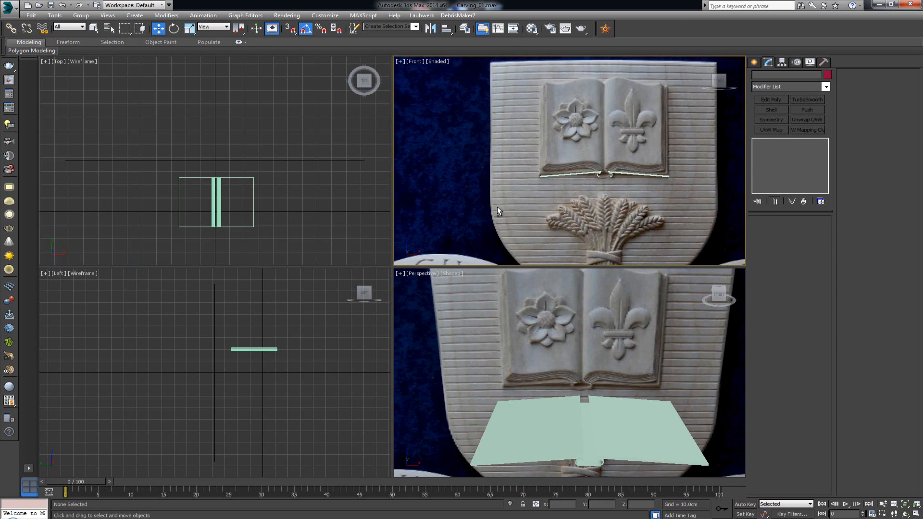
pyautogui.hotkey('alt', 'w')
pyautogui.scroll(3, 488, 233)
pyautogui.scroll(4, 434, 288)
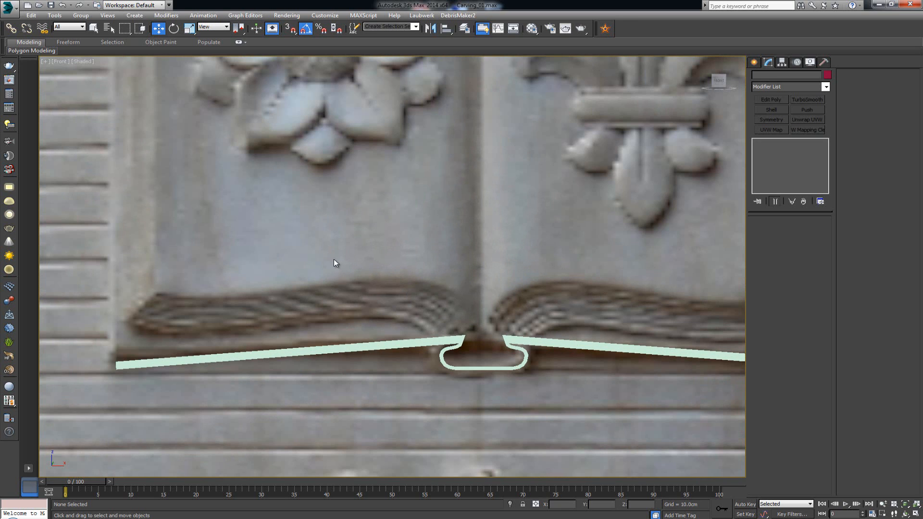
pyautogui.rightClick(333, 259)
pyautogui.click(353, 225)
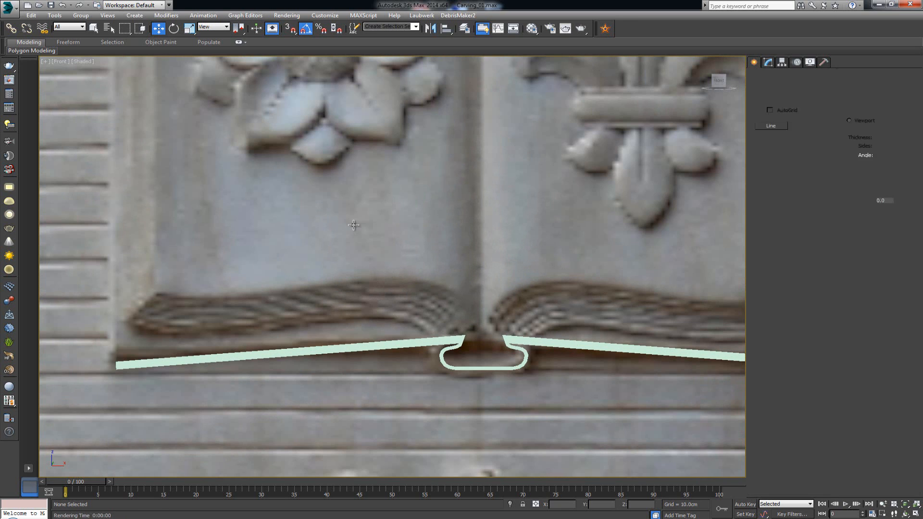
pyautogui.click(125, 319)
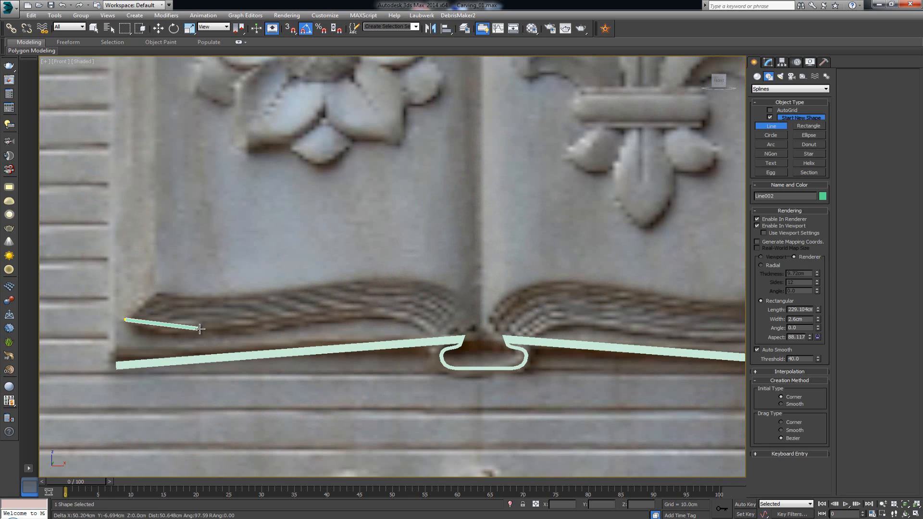
pyautogui.click(212, 333)
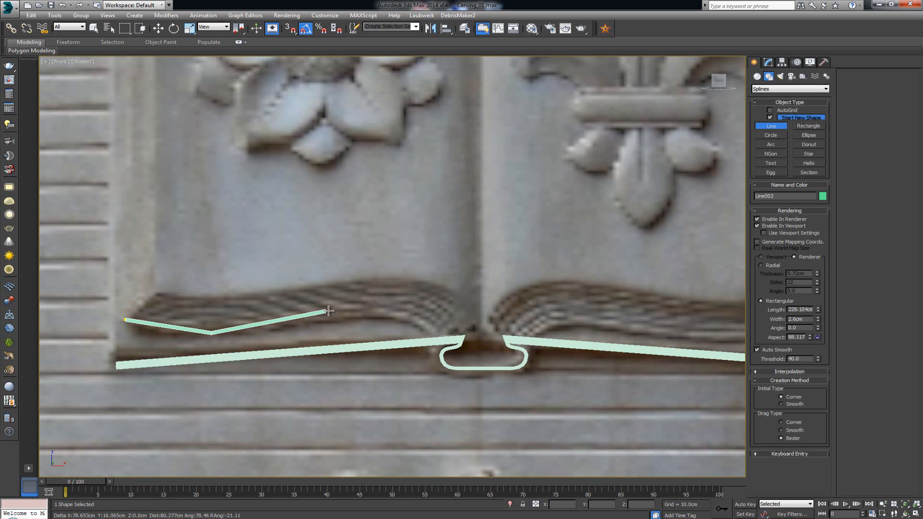
pyautogui.click(362, 314)
pyautogui.click(413, 319)
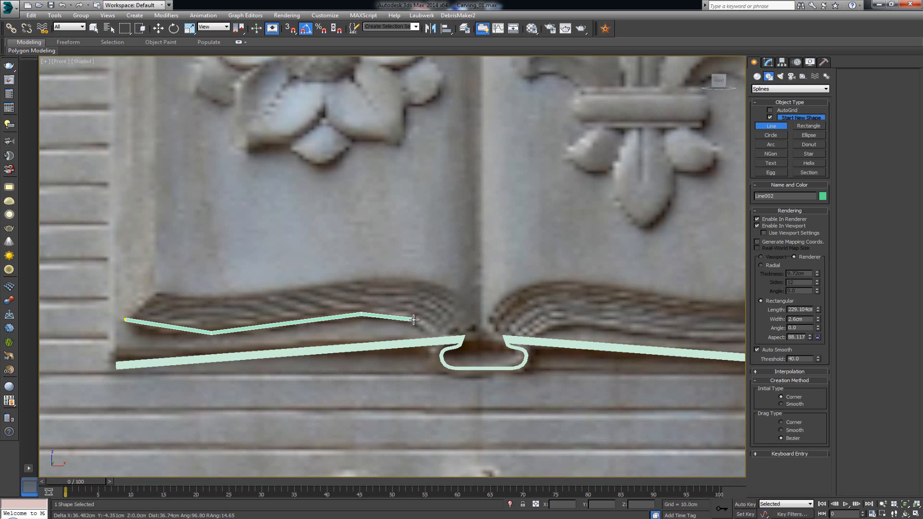
pyautogui.click(453, 333)
pyautogui.rightClick(453, 332)
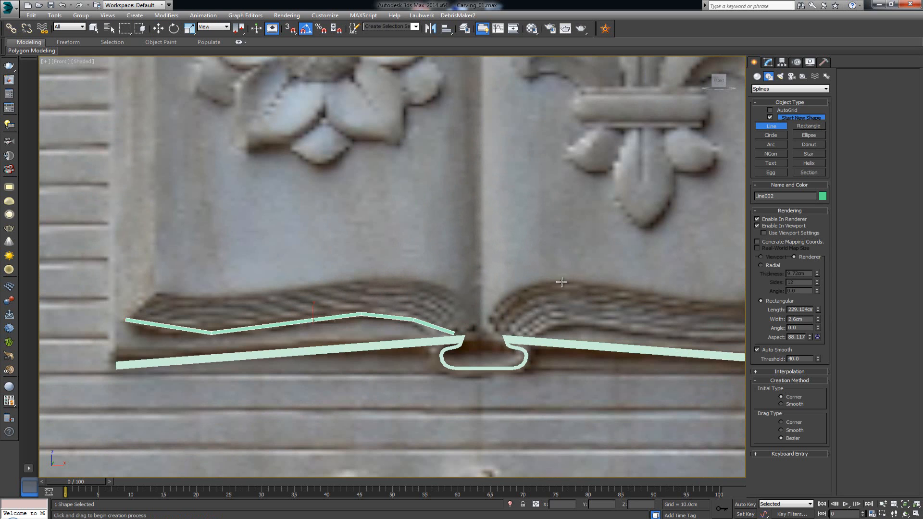
# Enter the new line's vertex level and turn off Enable In Renderer and Enable In Viewport.
pyautogui.rightClick(434, 283)
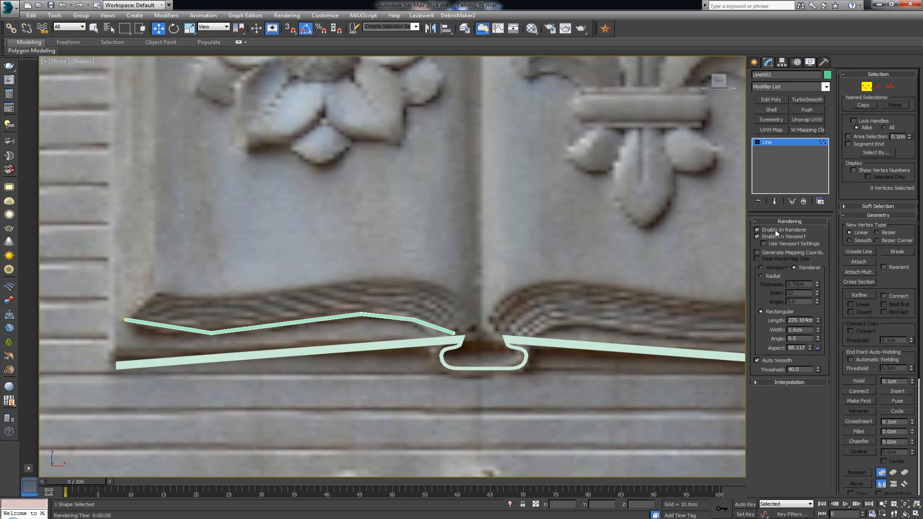
pyautogui.click(775, 229)
pyautogui.click(775, 236)
pyautogui.moveTo(435, 269); pyautogui.dragTo(451, 255, button='middle')
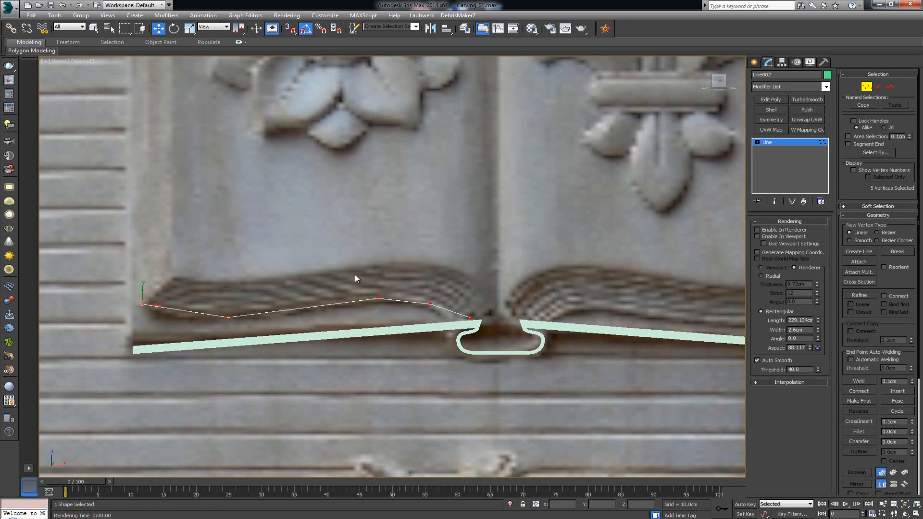
# Convert all five line vertices to Bezier Corner and bend the curve's outer end along the lower page edge.
pyautogui.rightClick(327, 269)
pyautogui.click(307, 211)
pyautogui.moveTo(274, 285); pyautogui.dragTo(285, 275, button='middle')
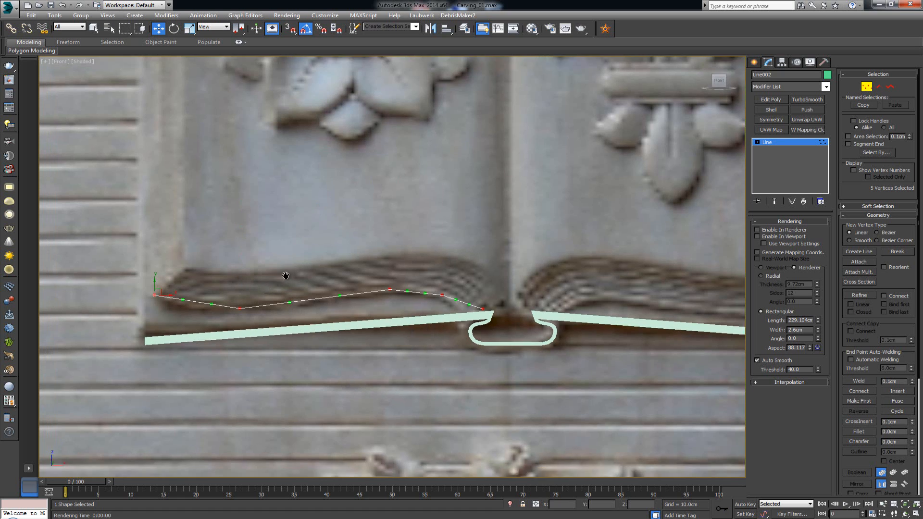
pyautogui.scroll(2, 285, 276)
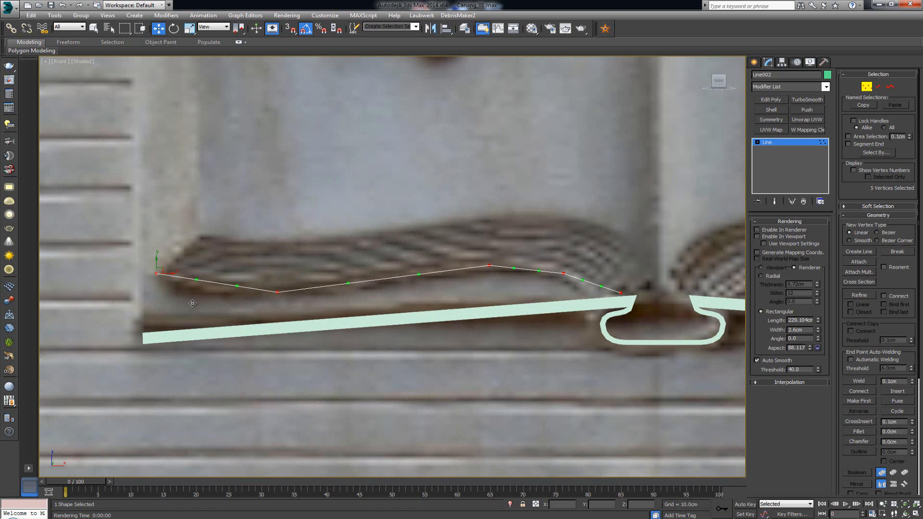
pyautogui.moveTo(199, 279); pyautogui.dragTo(197, 309)
pyautogui.moveTo(348, 283); pyautogui.dragTo(351, 284)
pyautogui.click(491, 264)
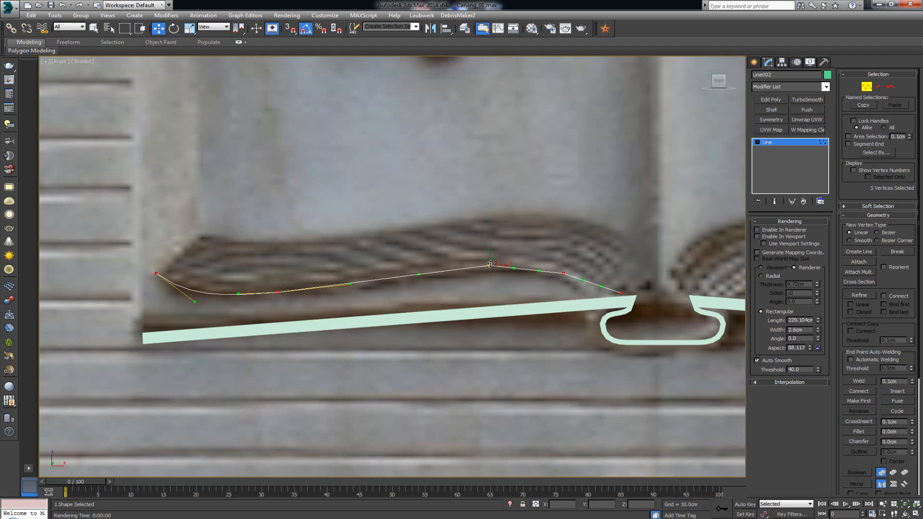
# Lower the third vertex slightly and adjust its two tangent handles to follow the crest of the page edge.
pyautogui.click(489, 264)
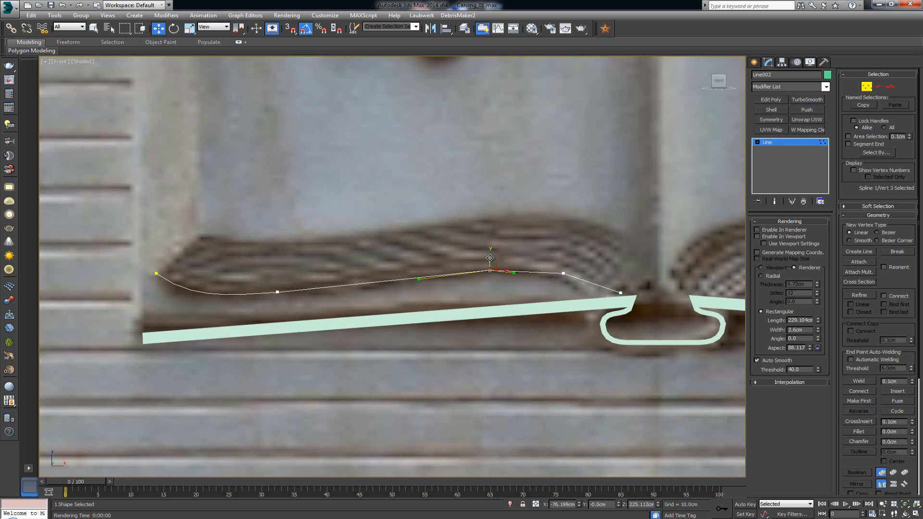
pyautogui.hotkey('ctrl', 'a')
pyautogui.moveTo(417, 278); pyautogui.dragTo(417, 273)
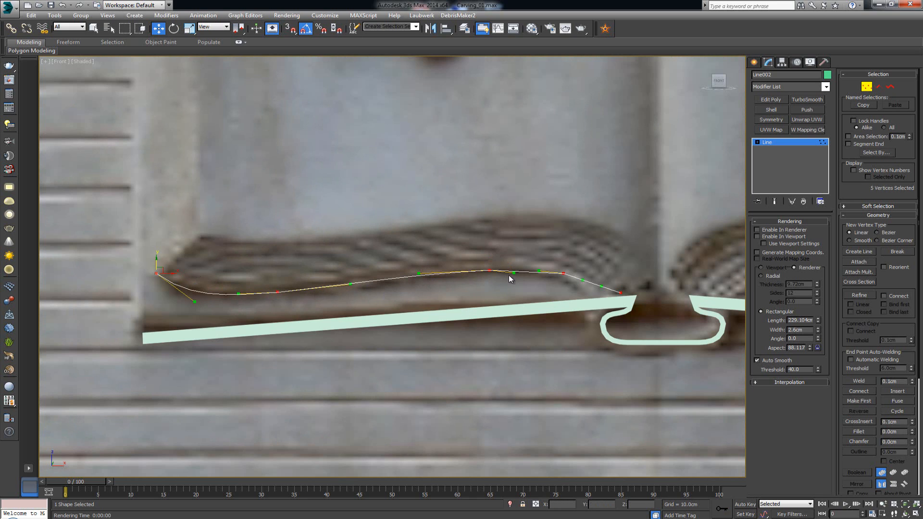
pyautogui.moveTo(514, 273); pyautogui.dragTo(518, 270)
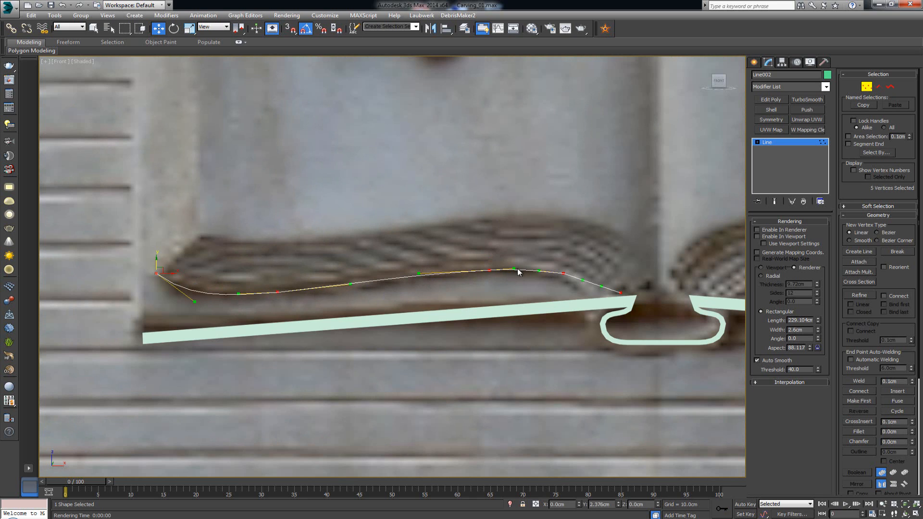
# Reposition the fourth vertex and the spine-end vertex, and adjust the fourth vertex's tangent so the curve falls smoothly to the spine.
pyautogui.click(560, 272)
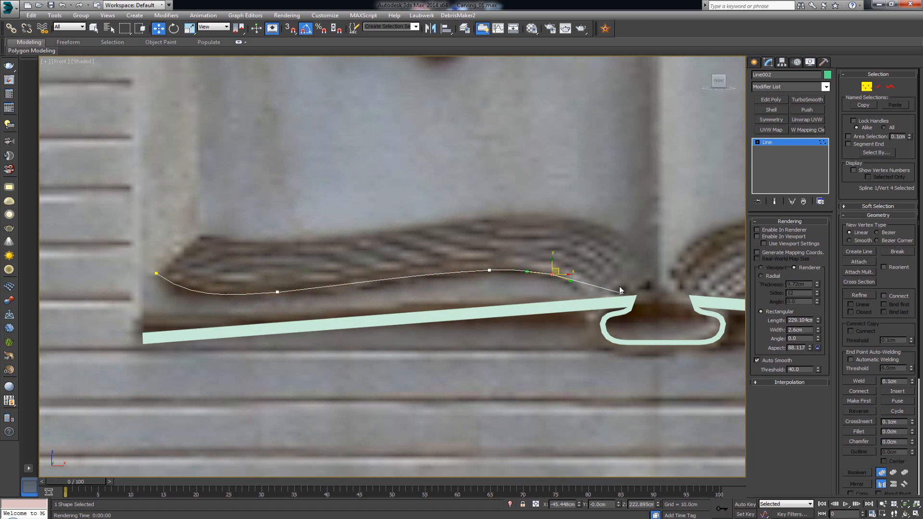
pyautogui.click(621, 293)
pyautogui.moveTo(635, 294); pyautogui.dragTo(605, 296)
pyautogui.hotkey('ctrl', 'a')
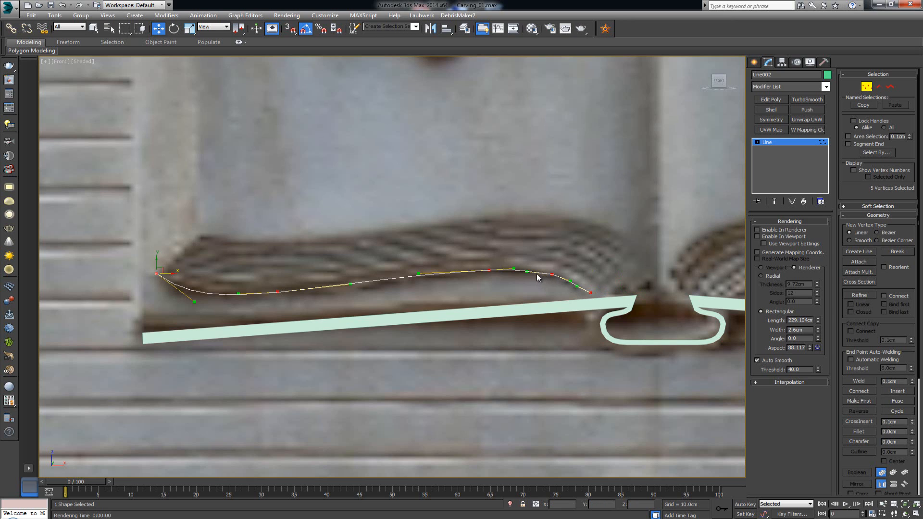
pyautogui.moveTo(529, 271); pyautogui.dragTo(531, 268)
# Turn on Enable In Renderer and Enable In Viewport for the line and inspect the page strip in perspective.
pyautogui.press('F8')
pyautogui.click(580, 229)
pyautogui.click(795, 235)
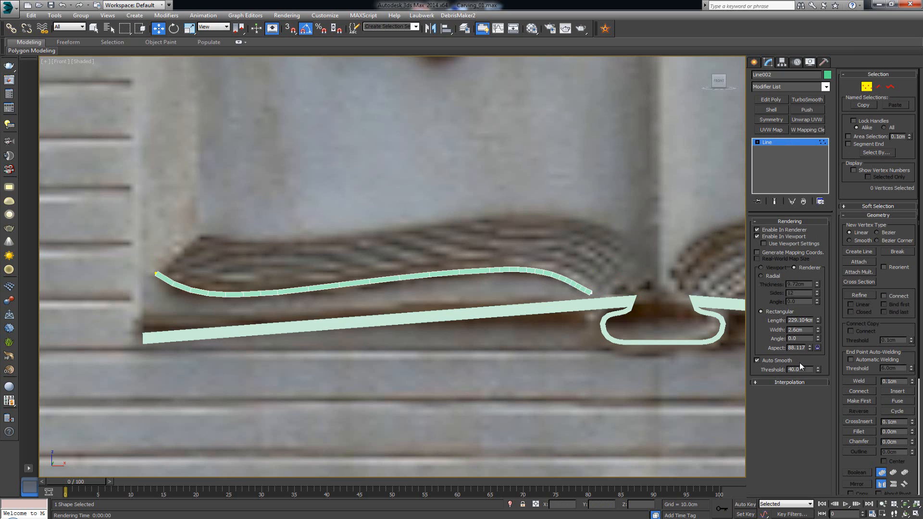
pyautogui.hotkey('alt', 'w')
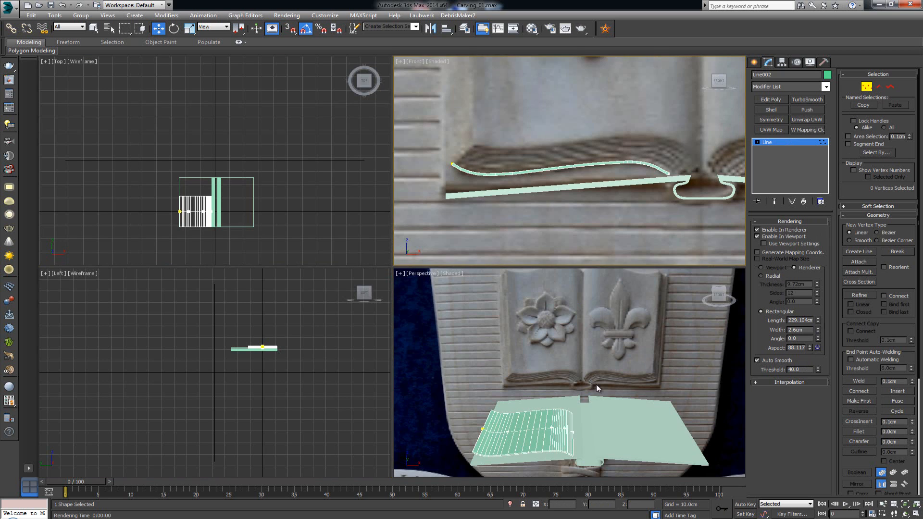
pyautogui.rightClick(596, 385)
pyautogui.hotkey('alt', 'w')
pyautogui.keyDown('alt'); pyautogui.moveTo(591, 385); pyautogui.dragTo(487, 326, button='middle'); pyautogui.keyUp('alt')
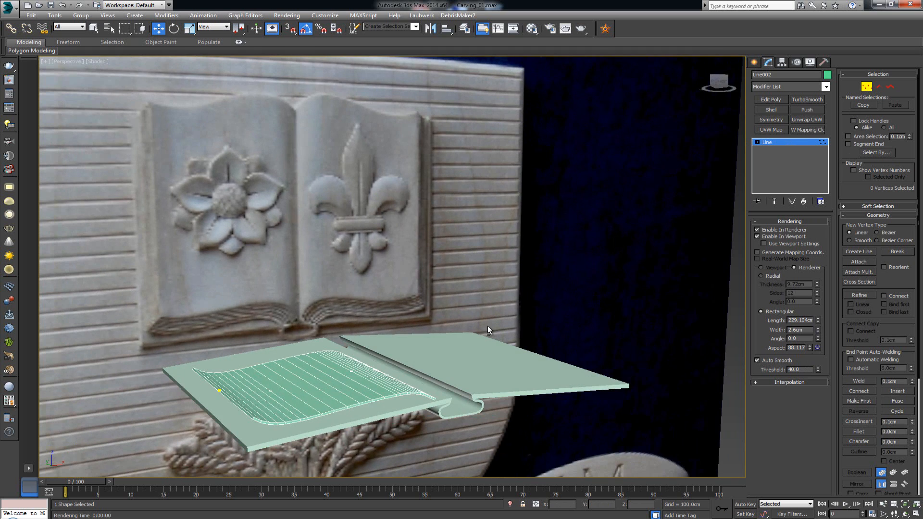
# Set the page strip's rectangular width to 25.038 cm and raise the whole object onto the reference pages in the front view.
pyautogui.moveTo(818, 329); pyautogui.dragTo(753, 494)
pyautogui.hotkey('alt', 'w')
pyautogui.rightClick(563, 217)
pyautogui.hotkey('alt', 'w')
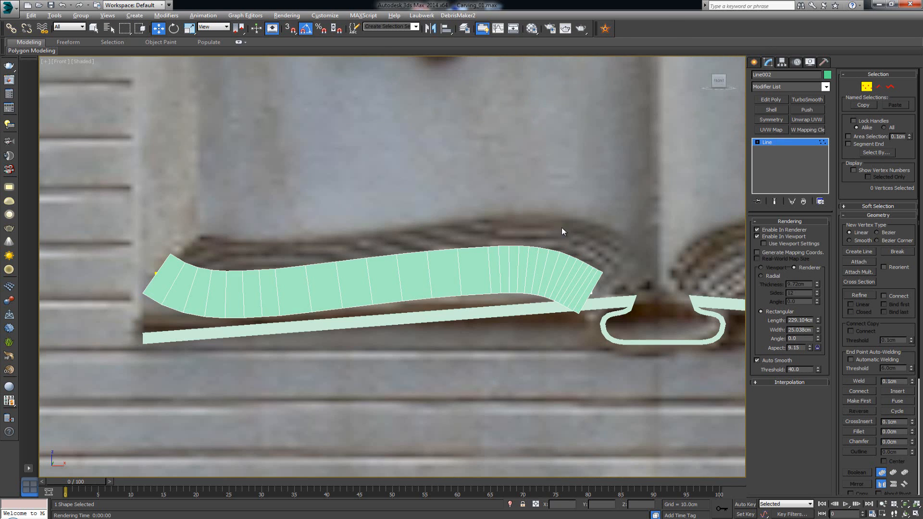
pyautogui.moveTo(530, 237); pyautogui.dragTo(484, 246, button='middle')
pyautogui.scroll(2, 484, 246)
pyautogui.scroll(-4, 453, 266)
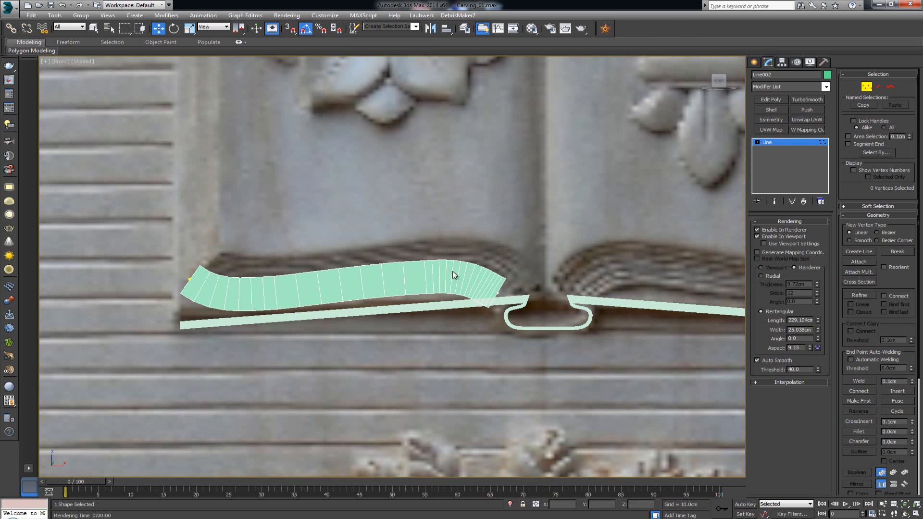
pyautogui.click(866, 87)
pyautogui.moveTo(380, 271)
pyautogui.mouseDown()
pyautogui.moveTo(383, 231)
pyautogui.moveTo(387, 257)
pyautogui.mouseUp()
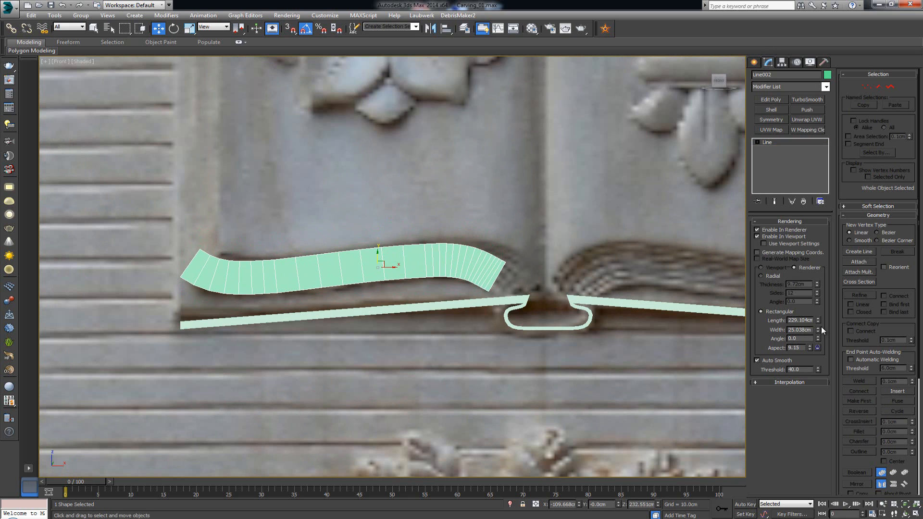
# Set the rectangular width to 30.046 cm and shift the page block about 12 cm toward the spine.
pyautogui.moveTo(818, 329); pyautogui.dragTo(819, 319)
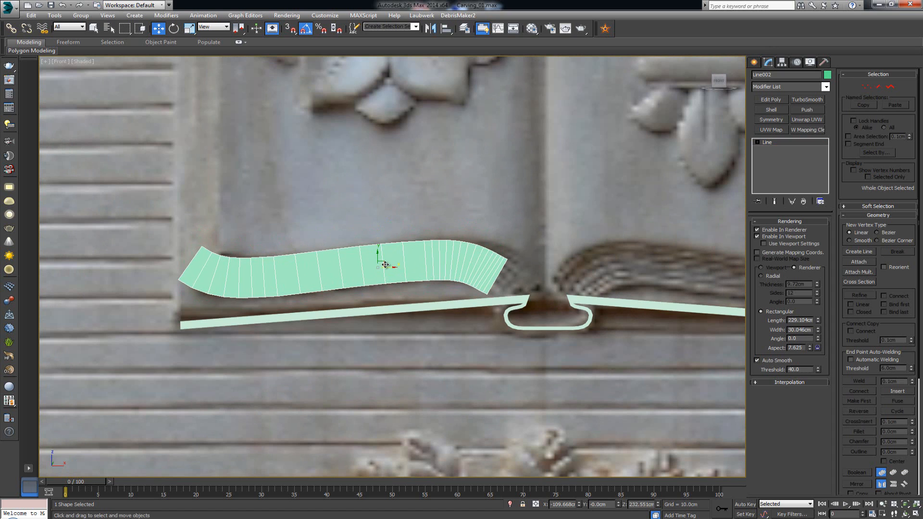
pyautogui.moveTo(385, 264)
pyautogui.mouseDown()
pyautogui.moveTo(385, 252)
pyautogui.moveTo(412, 241)
pyautogui.moveTo(400, 262)
pyautogui.mouseUp()
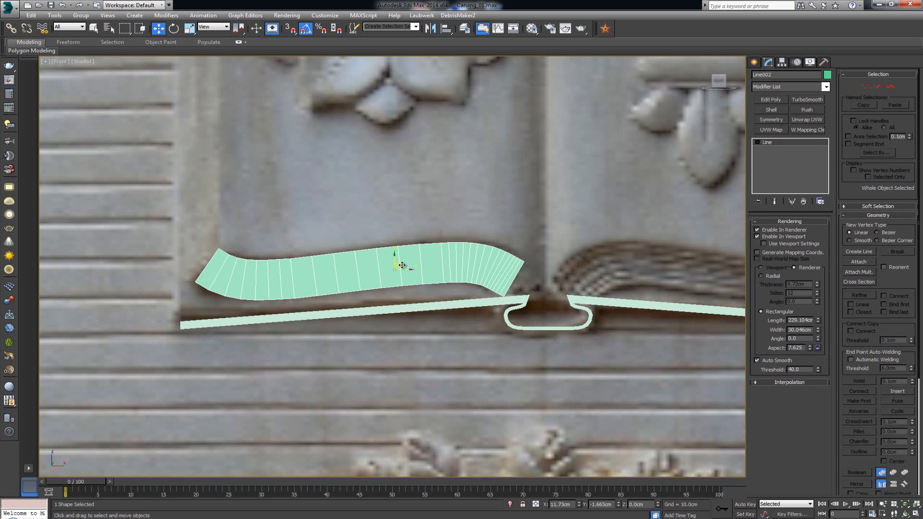
pyautogui.hotkey('alt', 'w')
pyautogui.hotkey('alt', 'w')
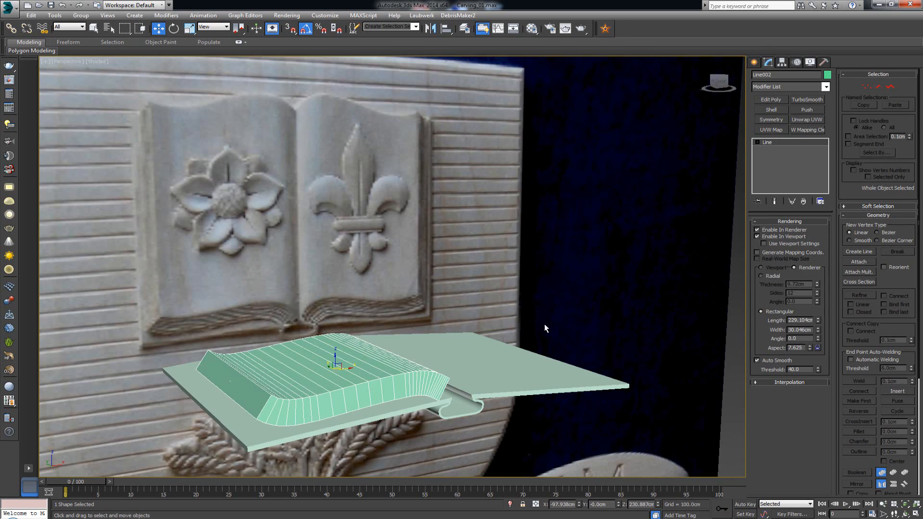
# Add an Edit Poly modifier and move the page block's rear end vertices back to about Y 250 cm, matching the cover's length.
pyautogui.scroll(5, 510, 360)
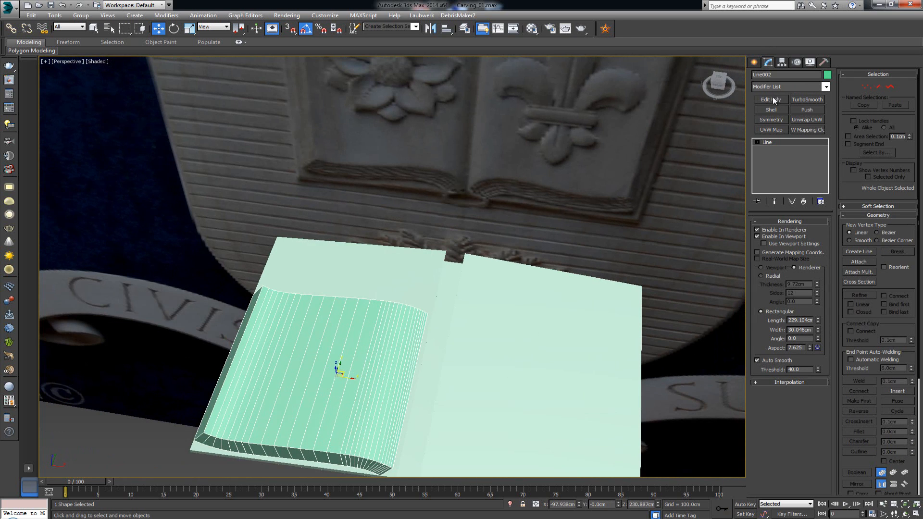
pyautogui.click(772, 97)
pyautogui.keyDown('alt'); pyautogui.moveTo(546, 203); pyautogui.dragTo(448, 195, button='middle'); pyautogui.keyUp('alt')
pyautogui.keyDown('alt'); pyautogui.moveTo(483, 249); pyautogui.dragTo(433, 280, button='middle'); pyautogui.keyUp('alt')
pyautogui.moveTo(524, 453); pyautogui.dragTo(524, 453)
pyautogui.moveTo(524, 453); pyautogui.dragTo(501, 288, button='middle')
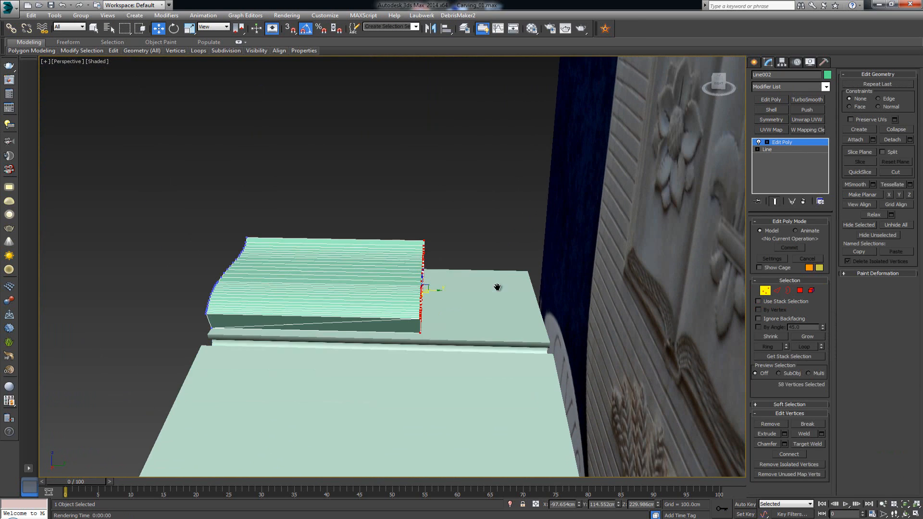
pyautogui.moveTo(438, 290); pyautogui.dragTo(555, 288)
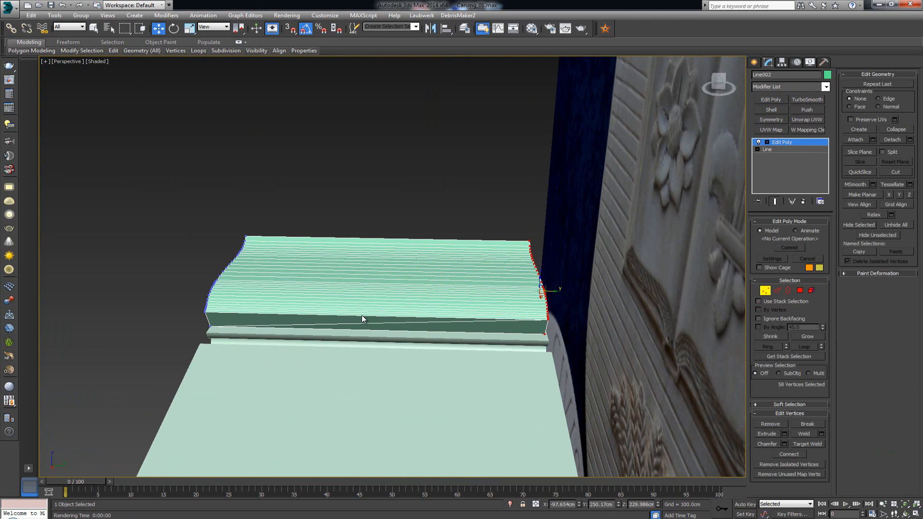
# Remove the diagonal edge across the page block's spine-side face.
pyautogui.press('2')
pyautogui.click(394, 323)
pyautogui.keyDown('alt'); pyautogui.moveTo(394, 323); pyautogui.dragTo(498, 258, button='middle'); pyautogui.keyUp('alt')
pyautogui.scroll(4, 499, 257)
pyautogui.moveTo(545, 300); pyautogui.dragTo(545, 300, button='middle')
pyautogui.scroll(-5, 545, 300)
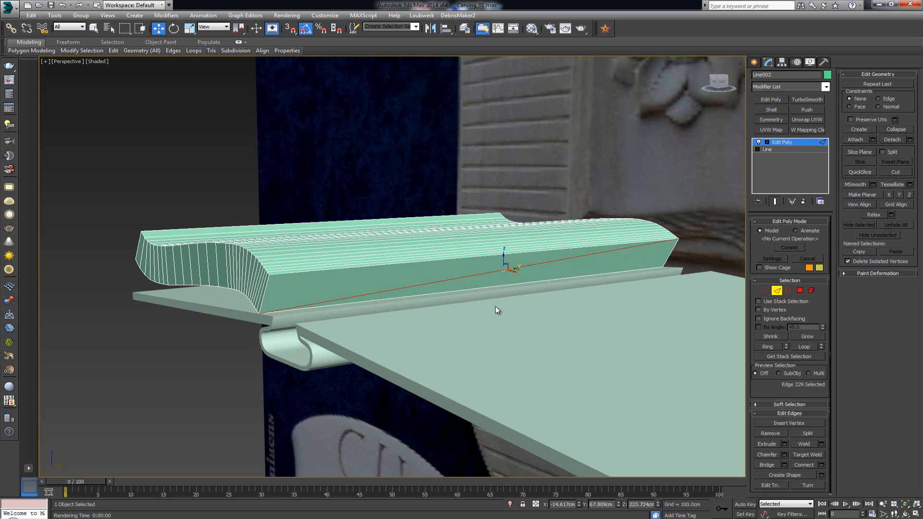
pyautogui.click(521, 277)
pyautogui.keyDown('alt'); pyautogui.moveTo(521, 277); pyautogui.dragTo(310, 272, button='middle'); pyautogui.keyUp('alt')
pyautogui.scroll(5, 305, 288)
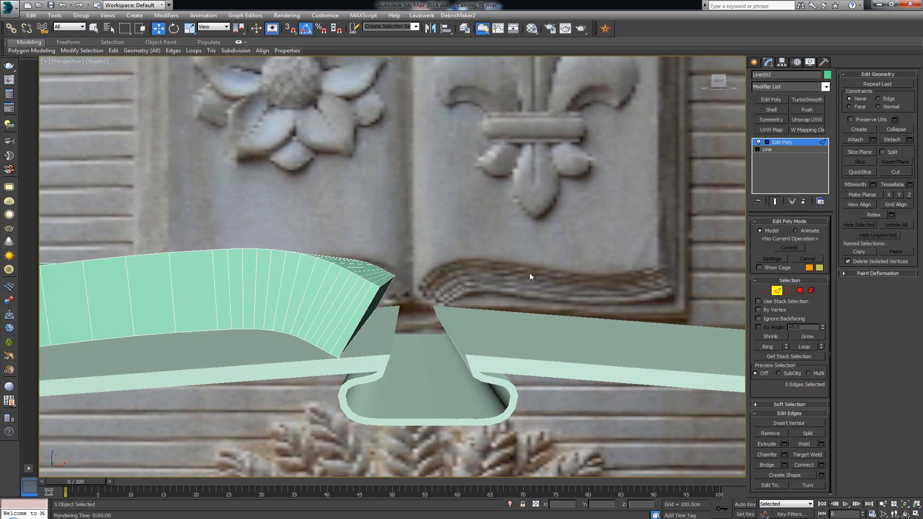
# Select the page block's spine-side polygon and rotate it toward the spine.
pyautogui.click(799, 290)
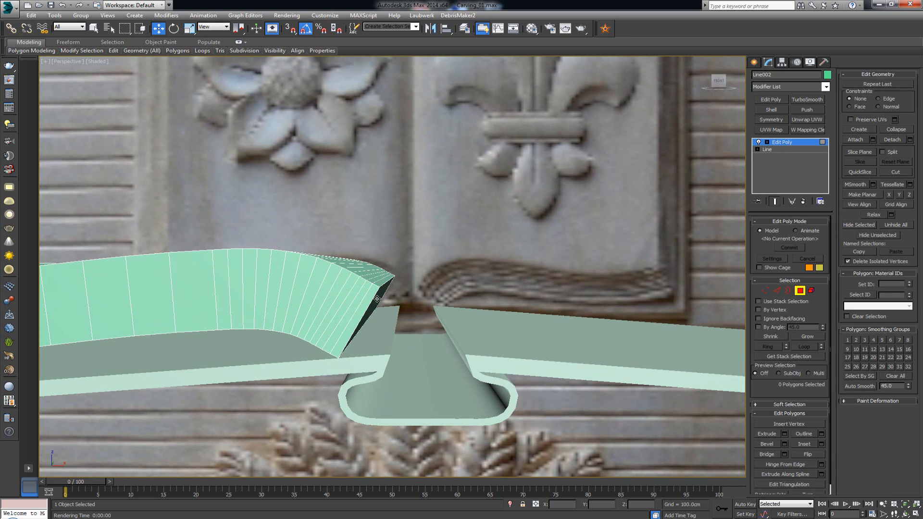
pyautogui.click(379, 300)
pyautogui.keyDown('alt'); pyautogui.moveTo(427, 295); pyautogui.dragTo(422, 295, button='middle'); pyautogui.keyUp('alt')
pyautogui.press('e')
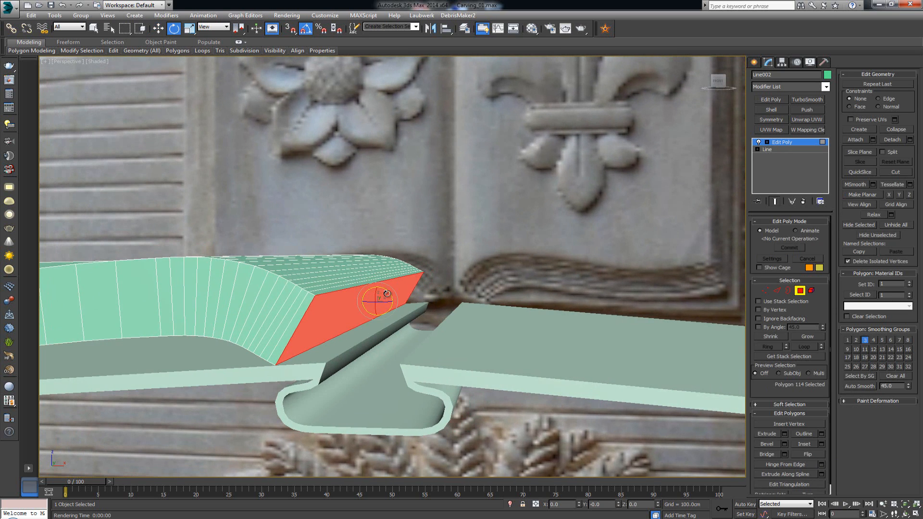
pyautogui.moveTo(394, 299)
pyautogui.mouseDown()
pyautogui.moveTo(386, 301)
pyautogui.moveTo(403, 311)
pyautogui.mouseUp()
pyautogui.press('w')
# Rotate the spine-side polygon further and place it so the page block's inner edge meets the middle of the spine.
pyautogui.keyDown('alt'); pyautogui.moveTo(402, 311); pyautogui.dragTo(404, 302, button='middle'); pyautogui.keyUp('alt')
pyautogui.press('e')
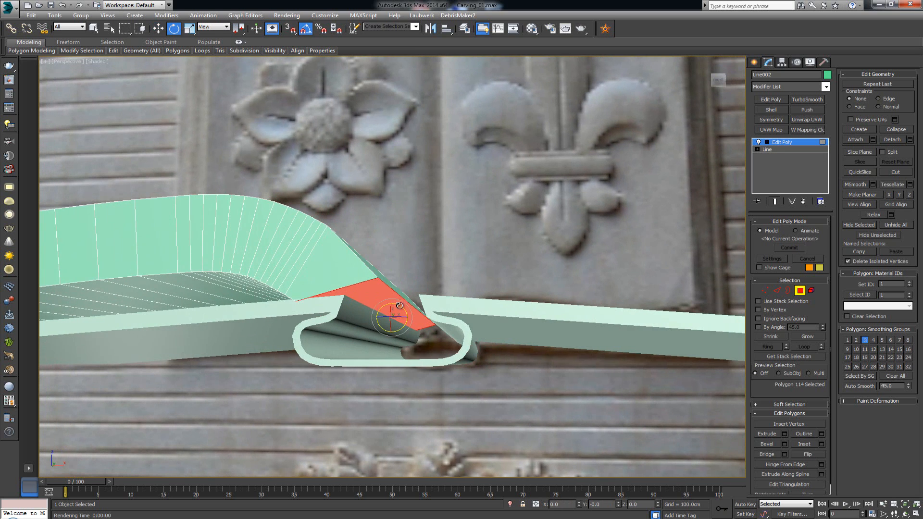
pyautogui.moveTo(400, 306); pyautogui.dragTo(392, 307)
pyautogui.press('w')
pyautogui.moveTo(391, 282)
pyautogui.keyDown('alt'); pyautogui.mouseDown(button='middle')
pyautogui.moveTo(360, 317)
pyautogui.moveTo(400, 313)
pyautogui.moveTo(397, 293)
pyautogui.mouseUp(button='middle'); pyautogui.keyUp('alt')
pyautogui.moveTo(392, 228); pyautogui.dragTo(385, 285, button='middle')
pyautogui.scroll(-5, 385, 284)
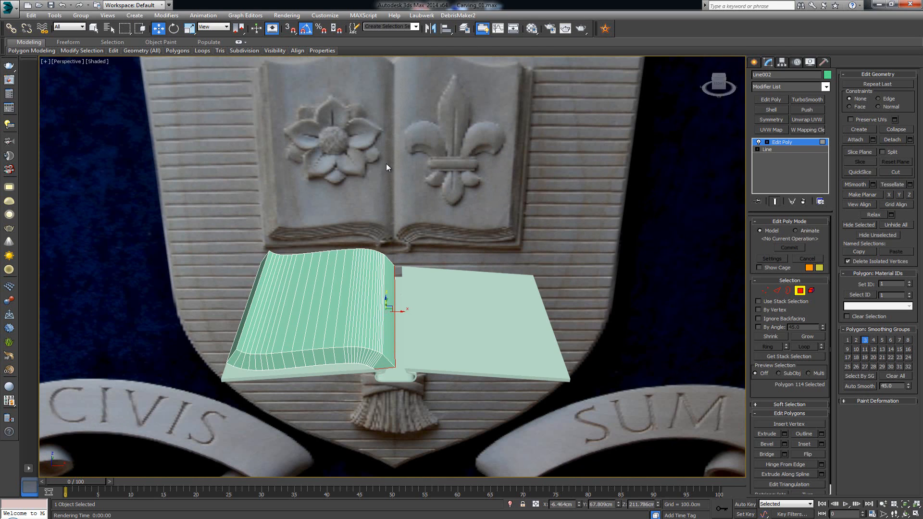
pyautogui.scroll(4, 403, 221)
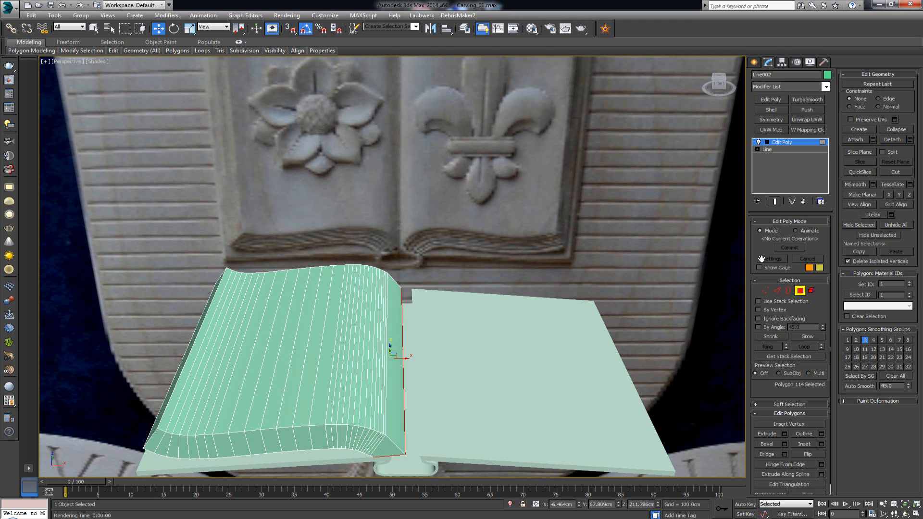
# Leave polygon level and, affecting the pivot only, snap the pivot to the page block's lower front corner at the spine.
pyautogui.click(799, 291)
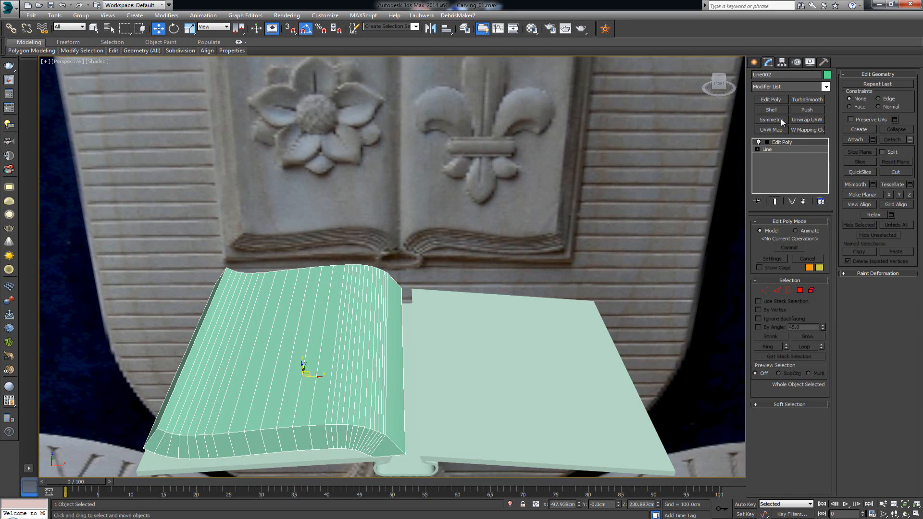
pyautogui.moveTo(486, 308); pyautogui.dragTo(479, 202, button='middle')
pyautogui.keyDown('alt'); pyautogui.moveTo(403, 322); pyautogui.dragTo(405, 292, button='middle'); pyautogui.keyUp('alt')
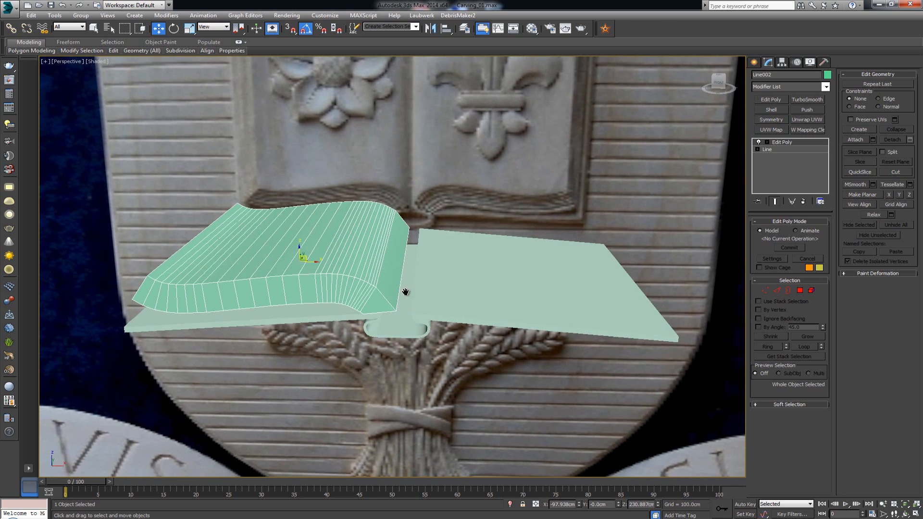
pyautogui.scroll(3, 406, 289)
pyautogui.click(781, 62)
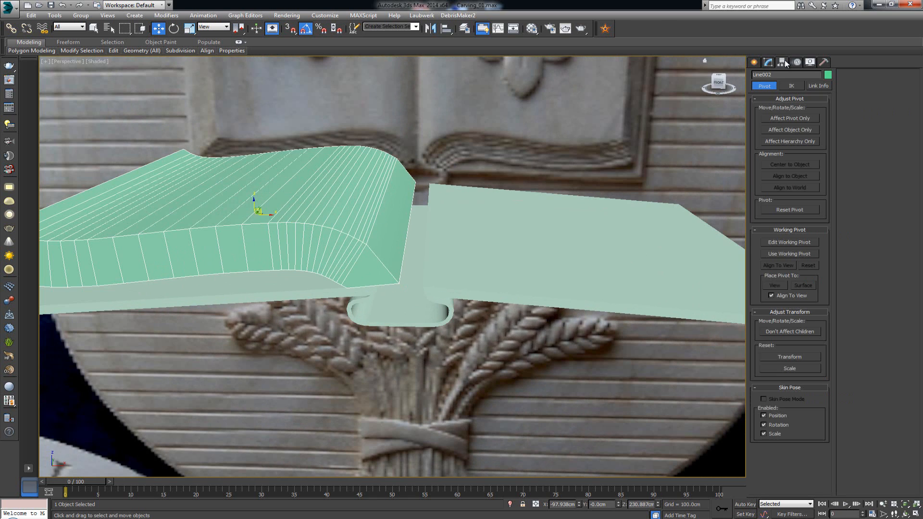
pyautogui.click(784, 117)
pyautogui.press('s')
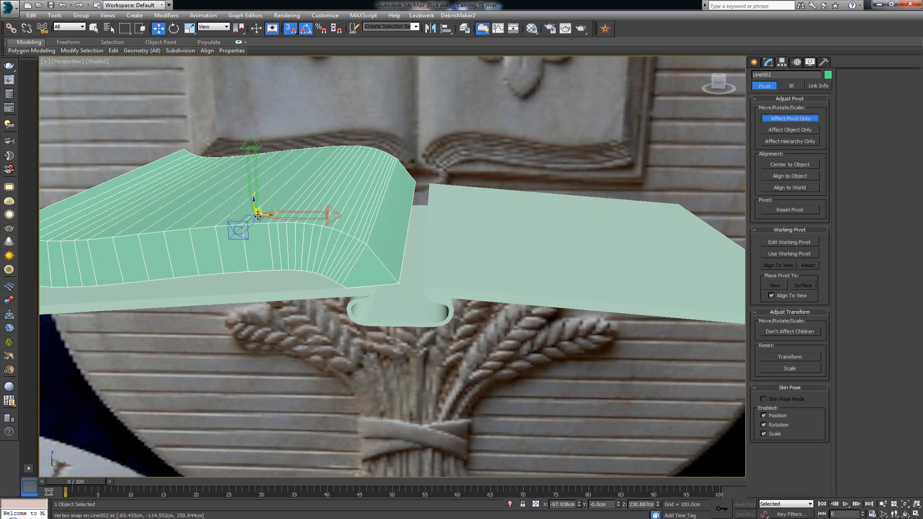
pyautogui.moveTo(258, 213); pyautogui.dragTo(401, 282)
pyautogui.press('s')
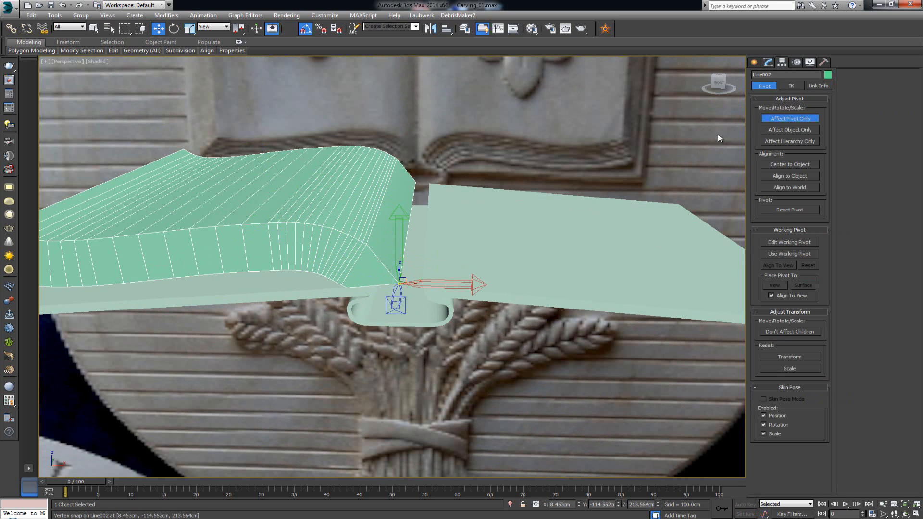
# Finish pivot editing and mirror the page block across the spine with a Symmetry modifier on X with Flip on.
pyautogui.click(794, 118)
pyautogui.click(769, 62)
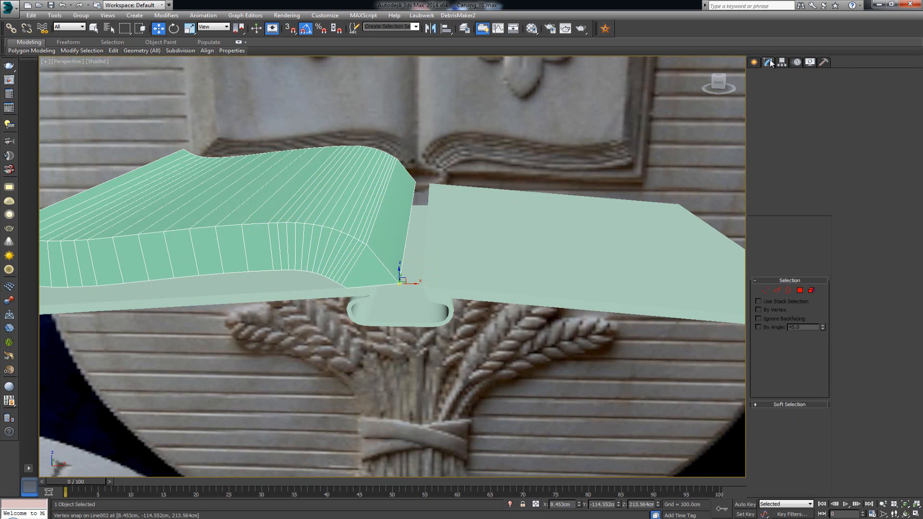
pyautogui.click(777, 118)
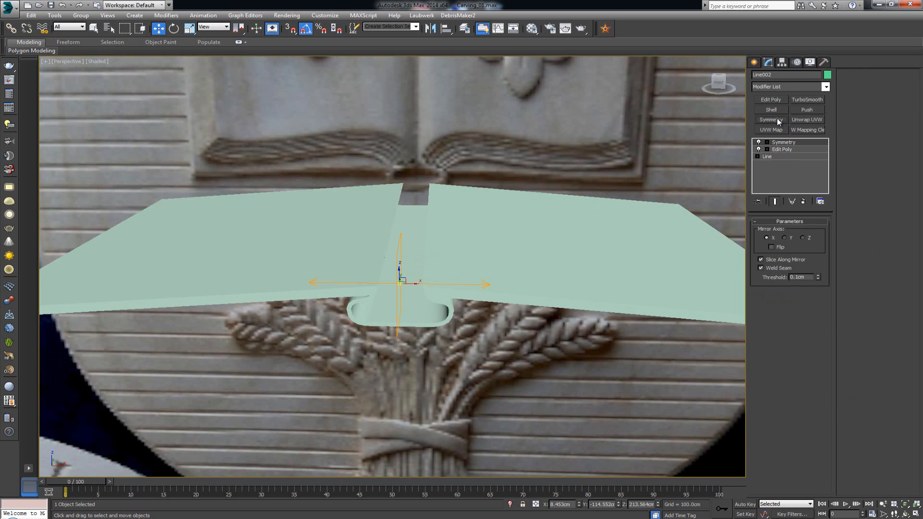
pyautogui.click(778, 248)
pyautogui.moveTo(608, 212); pyautogui.dragTo(541, 183, button='middle')
pyautogui.hotkey('alt', 'w')
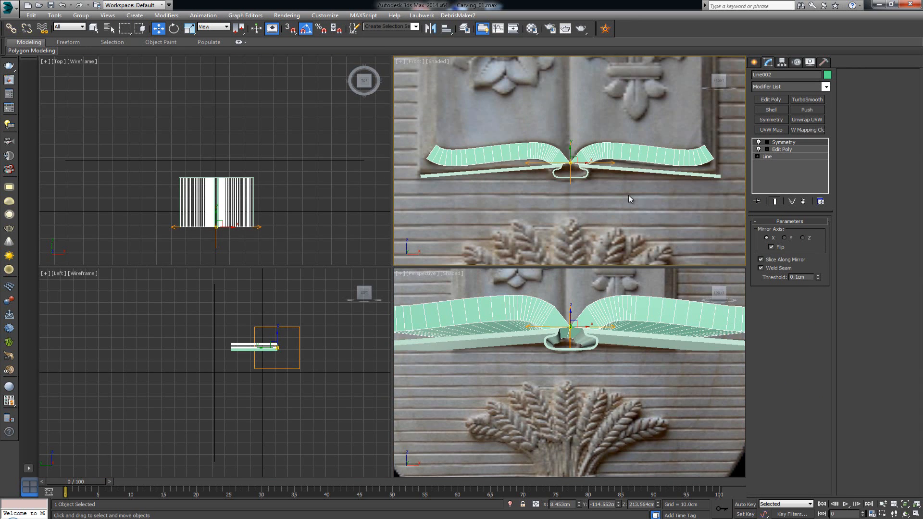
# Examine the mirrored page block against the reference photo from the front and in perspective.
pyautogui.press('z')
pyautogui.hotkey('alt', 'w')
pyautogui.scroll(3, 460, 176)
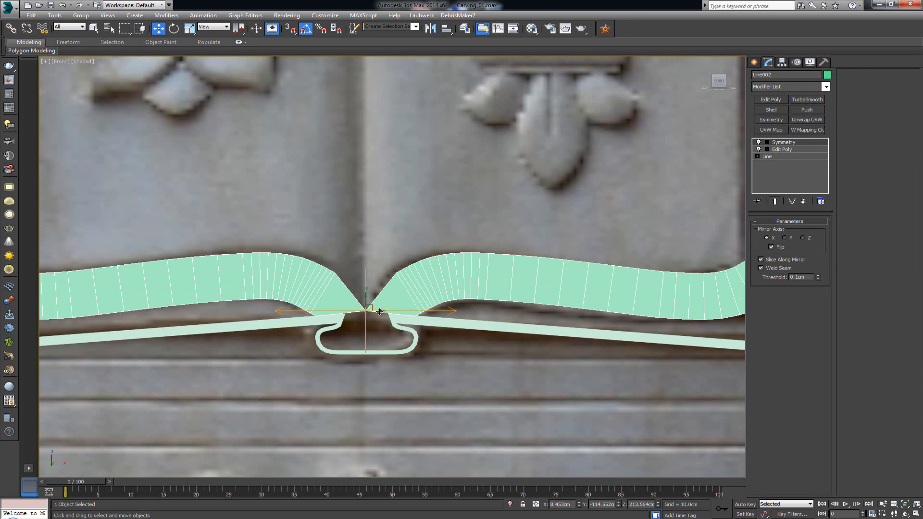
pyautogui.scroll(-5, 380, 312)
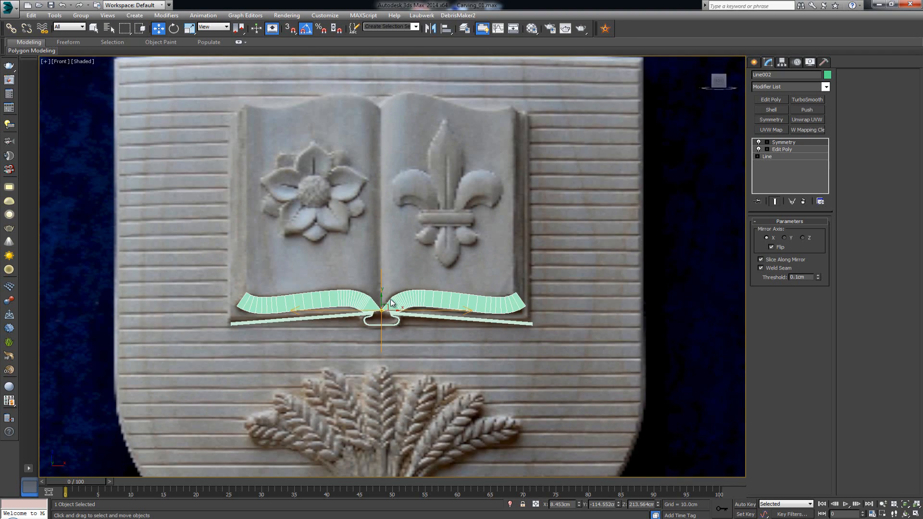
pyautogui.hotkey('alt', 'w')
pyautogui.hotkey('alt', 'w')
pyautogui.keyDown('alt'); pyautogui.moveTo(530, 354); pyautogui.dragTo(428, 334, button='middle'); pyautogui.keyUp('alt')
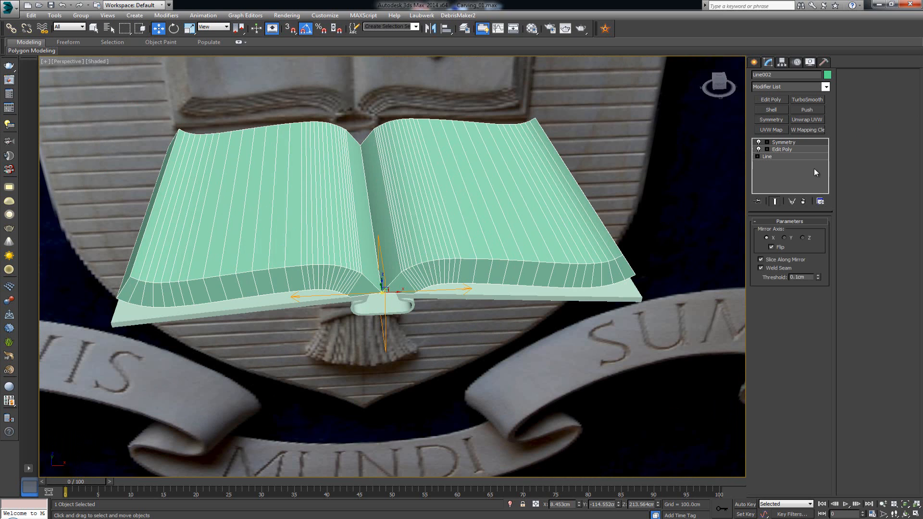
# Return to the Edit Poly level beneath Symmetry and clear the page block's existing vertex selection.
pyautogui.click(792, 149)
pyautogui.scroll(3, 627, 250)
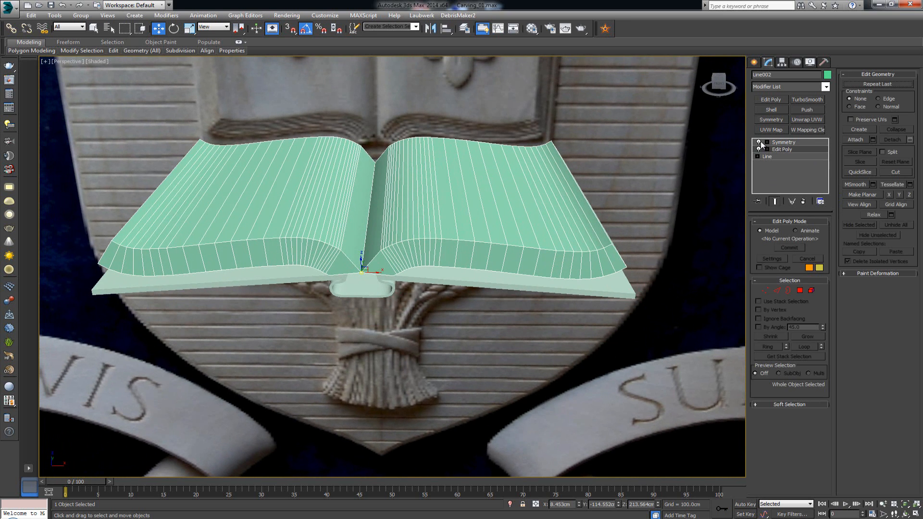
pyautogui.press('1')
pyautogui.moveTo(400, 258); pyautogui.dragTo(449, 263, button='middle')
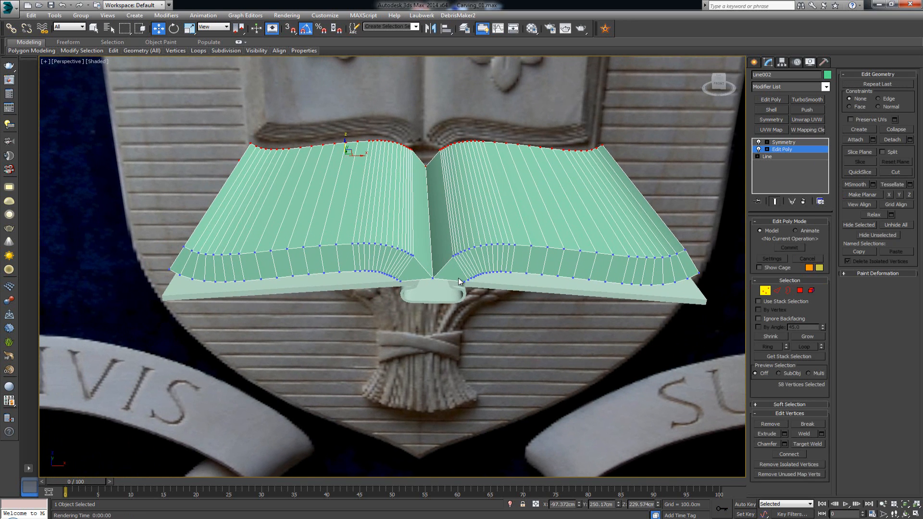
pyautogui.click(431, 159)
pyautogui.moveTo(438, 224); pyautogui.dragTo(513, 262, button='middle')
pyautogui.scroll(3, 501, 230)
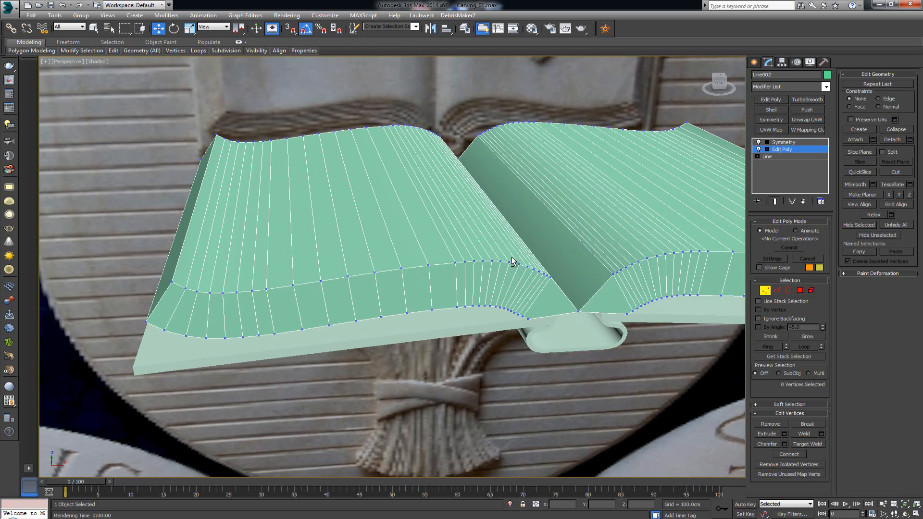
# Select every other edge loop across the left page block, from the outer side to the spine, and remove them together with their vertices.
pyautogui.press('2')
pyautogui.doubleClick(173, 314)
pyautogui.keyDown('ctrl'); pyautogui.doubleClick(210, 313); pyautogui.keyUp('ctrl')
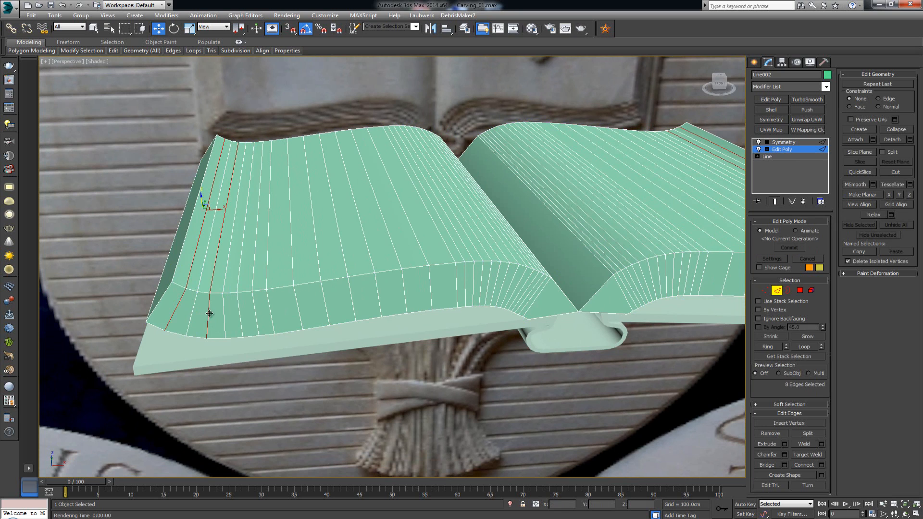
pyautogui.keyDown('ctrl'); pyautogui.doubleClick(246, 312); pyautogui.keyUp('ctrl')
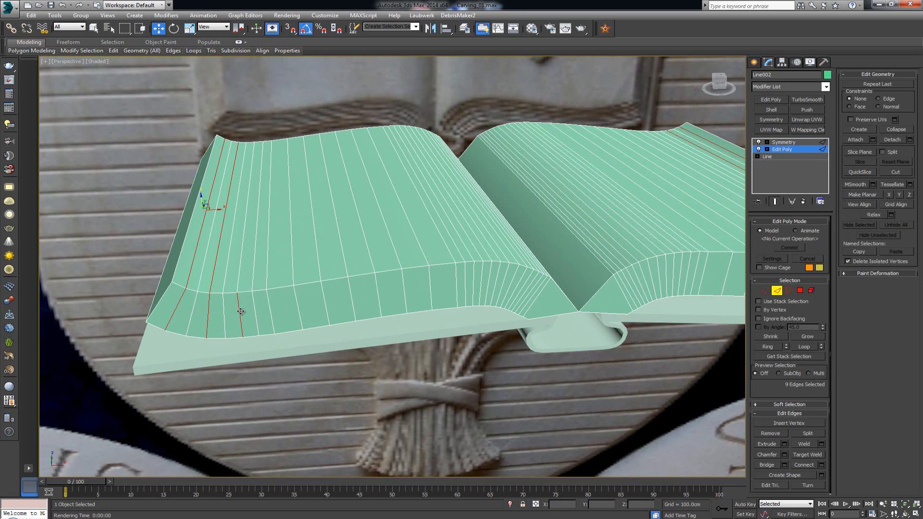
pyautogui.keyDown('ctrl'); pyautogui.doubleClick(270, 310); pyautogui.keyUp('ctrl')
pyautogui.keyDown('ctrl'); pyautogui.doubleClick(323, 303); pyautogui.keyUp('ctrl')
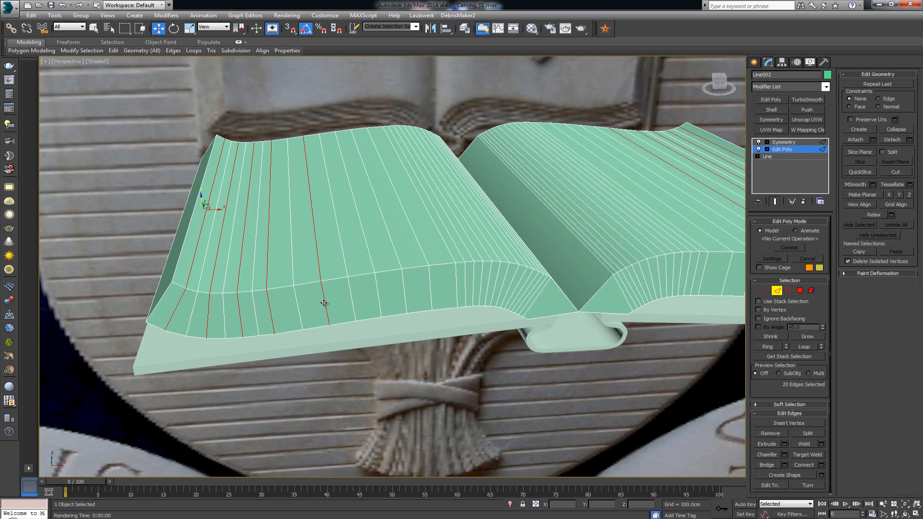
pyautogui.keyDown('ctrl'); pyautogui.doubleClick(380, 294); pyautogui.keyUp('ctrl')
pyautogui.keyDown('ctrl'); pyautogui.doubleClick(431, 290); pyautogui.keyUp('ctrl')
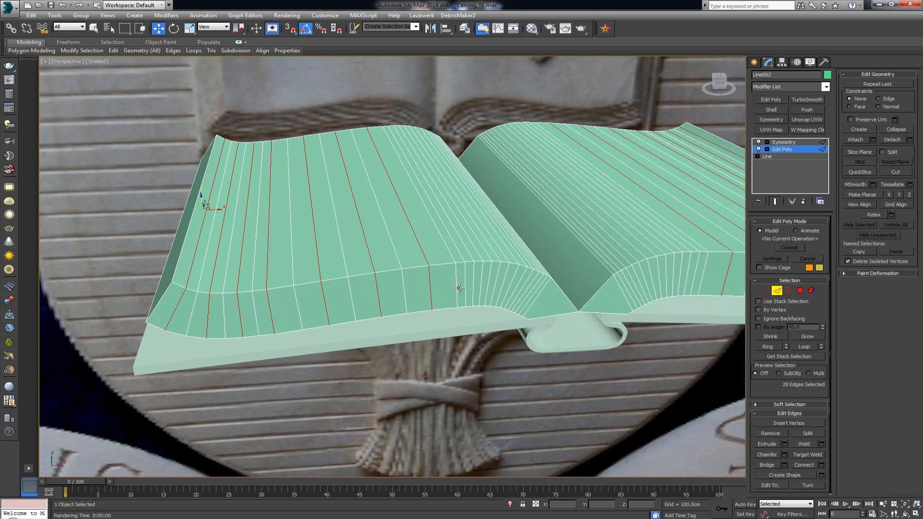
pyautogui.keyDown('ctrl'); pyautogui.doubleClick(464, 287); pyautogui.keyUp('ctrl')
pyautogui.keyDown('ctrl'); pyautogui.doubleClick(481, 288); pyautogui.keyUp('ctrl')
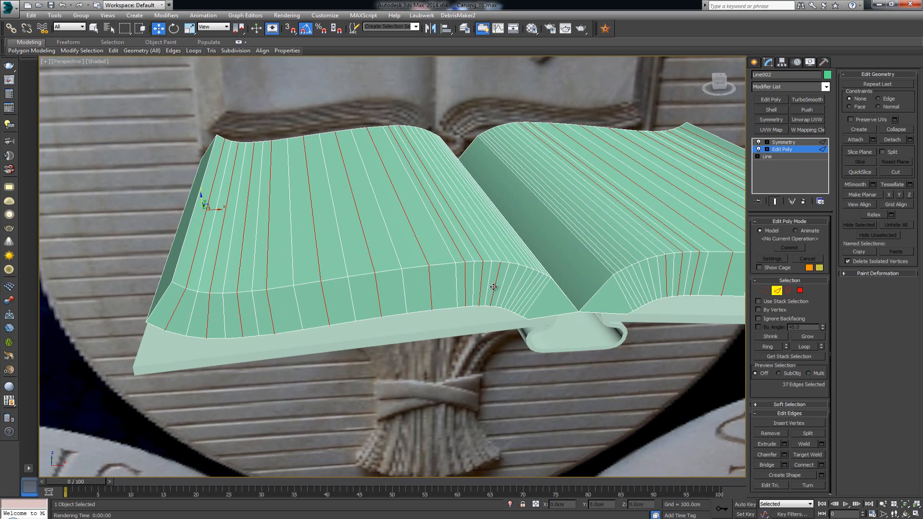
pyautogui.keyDown('ctrl'); pyautogui.doubleClick(495, 287); pyautogui.keyUp('ctrl')
pyautogui.keyDown('ctrl'); pyautogui.doubleClick(506, 290); pyautogui.keyUp('ctrl')
pyautogui.keyDown('ctrl'); pyautogui.doubleClick(518, 292); pyautogui.keyUp('ctrl')
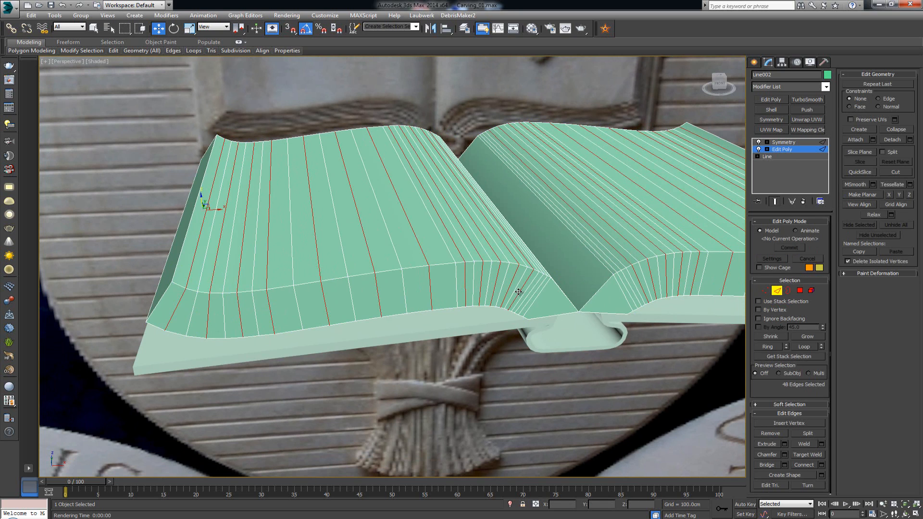
pyautogui.keyDown('ctrl'); pyautogui.doubleClick(529, 294); pyautogui.keyUp('ctrl')
pyautogui.keyDown('ctrl'); pyautogui.doubleClick(524, 294); pyautogui.keyUp('ctrl')
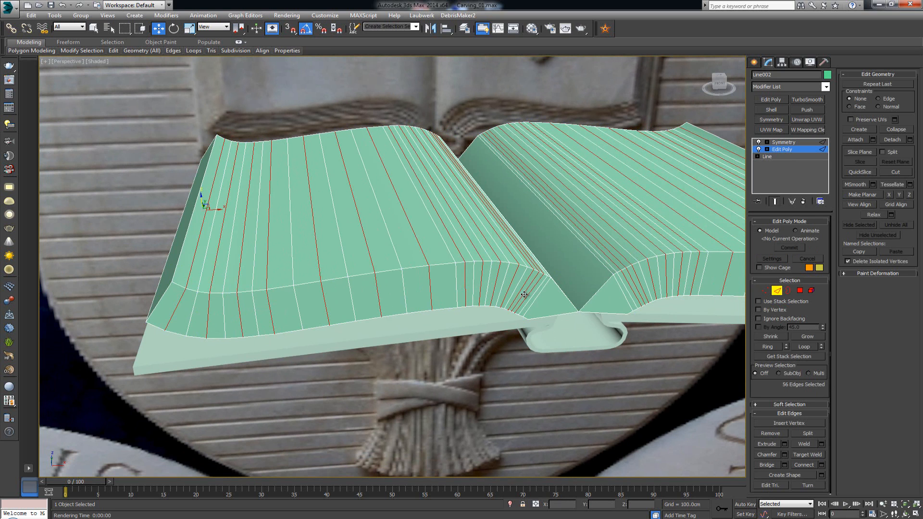
pyautogui.hotkey('ctrl', 'BackSpace')
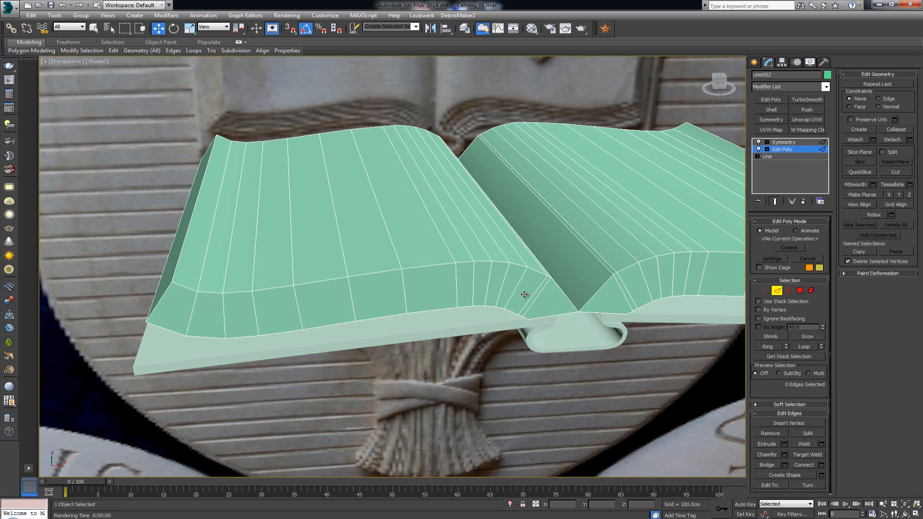
# Remove one more edge loop, with its vertices, beside the left page block's slope into the spine.
pyautogui.keyDown('alt'); pyautogui.moveTo(521, 290); pyautogui.dragTo(507, 287, button='middle'); pyautogui.keyUp('alt')
pyautogui.doubleClick(450, 272)
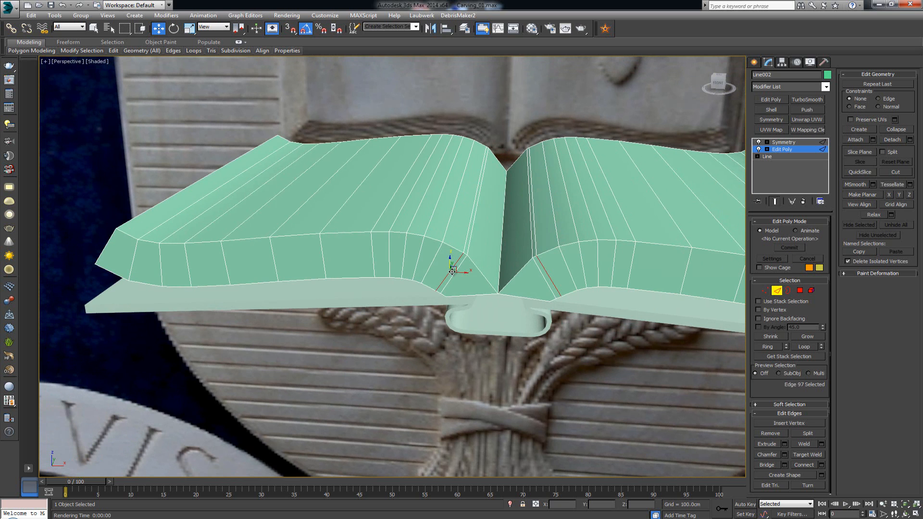
pyautogui.hotkey('ctrl', 'BackSpace')
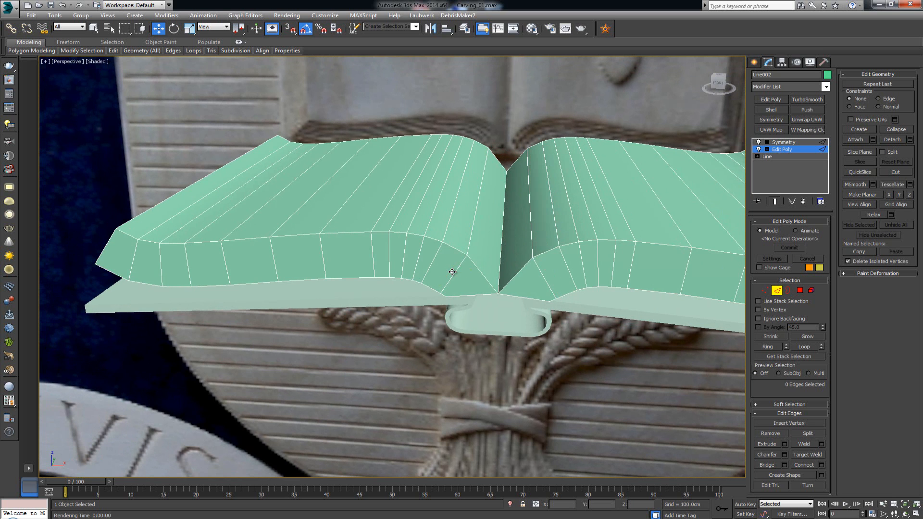
# Examine the simplified page block's curvature and its gap to the cover from several angles.
pyautogui.keyDown('alt'); pyautogui.moveTo(347, 223); pyautogui.dragTo(347, 275, button='middle'); pyautogui.keyUp('alt')
pyautogui.scroll(-3, 344, 255)
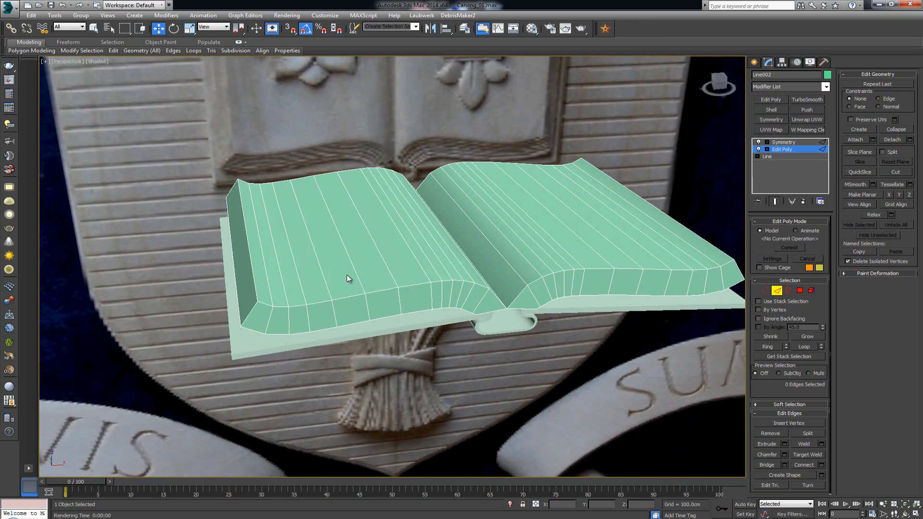
pyautogui.scroll(2, 378, 268)
pyautogui.scroll(2, 379, 268)
pyautogui.moveTo(402, 285); pyautogui.dragTo(332, 327, button='middle')
pyautogui.scroll(-2, 416, 301)
pyautogui.keyDown('alt'); pyautogui.moveTo(416, 301); pyautogui.dragTo(410, 290, button='middle'); pyautogui.keyUp('alt')
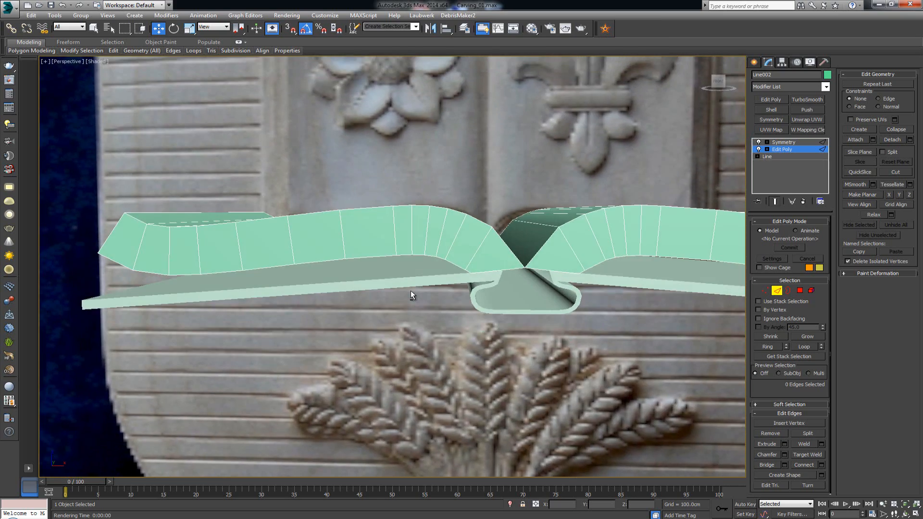
pyautogui.scroll(2, 393, 257)
pyautogui.moveTo(393, 256)
pyautogui.keyDown('alt'); pyautogui.mouseDown(button='middle')
pyautogui.moveTo(381, 262)
pyautogui.moveTo(406, 267)
pyautogui.mouseUp(button='middle'); pyautogui.keyUp('alt')
pyautogui.scroll(2, 408, 274)
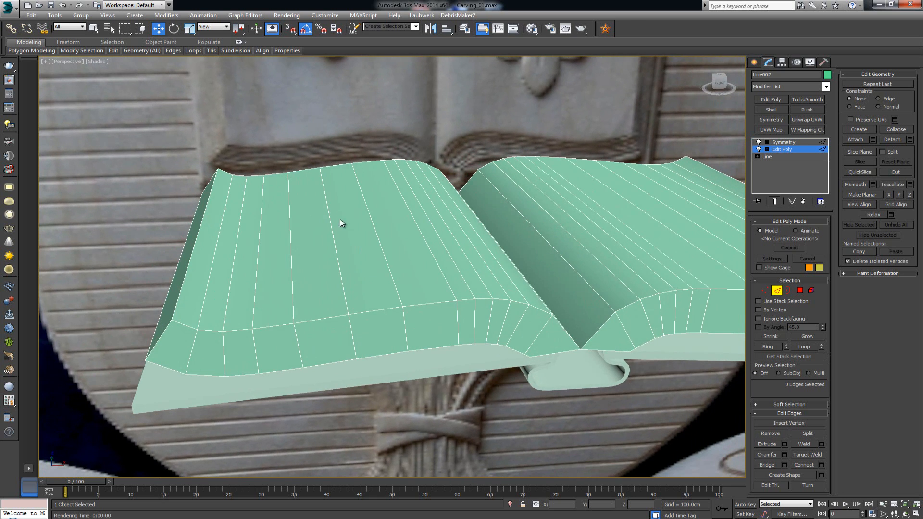
# In the front view, lower the four outermost vertex columns of the left page block onto the cover.
pyautogui.moveTo(340, 219); pyautogui.dragTo(368, 248, button='middle')
pyautogui.hotkey('alt', 'w')
pyautogui.moveTo(470, 168); pyautogui.dragTo(475, 167, button='middle')
pyautogui.hotkey('alt', 'w')
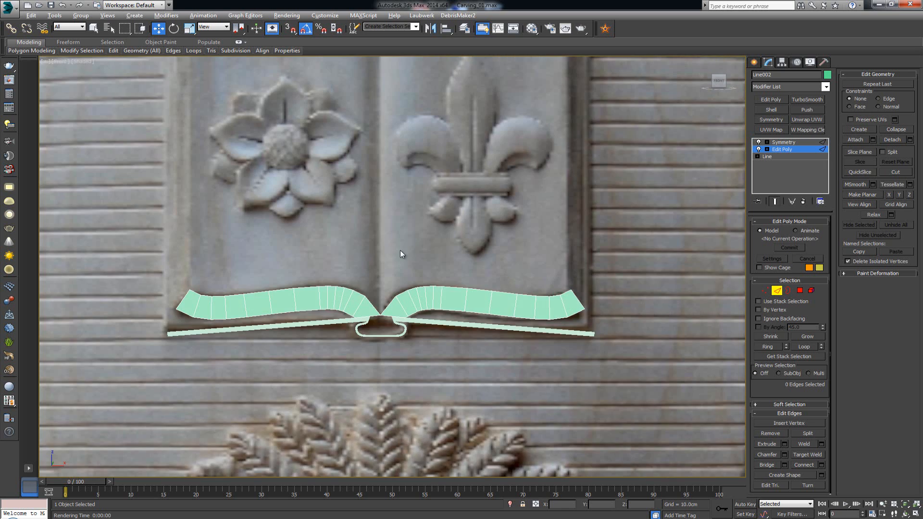
pyautogui.moveTo(402, 253); pyautogui.dragTo(531, 241, button='middle')
pyautogui.scroll(5, 630, 218)
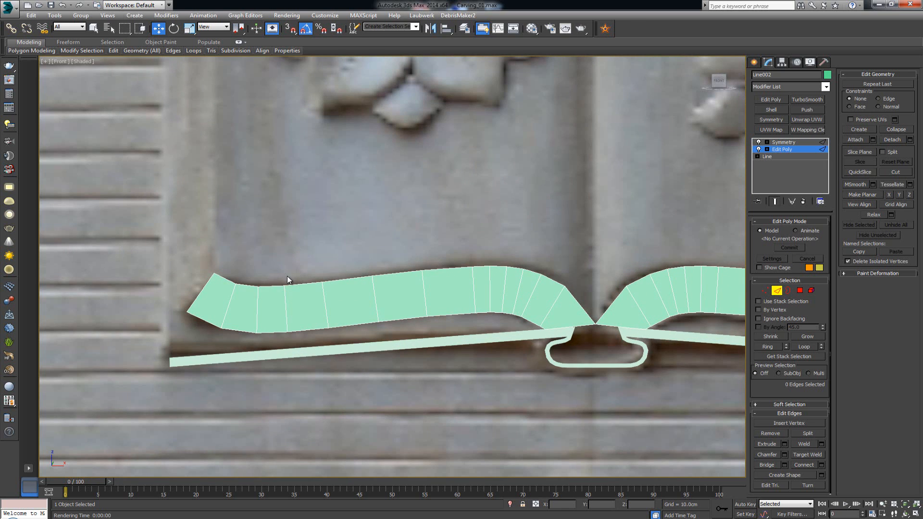
pyautogui.press('1')
pyautogui.moveTo(300, 258); pyautogui.dragTo(246, 341)
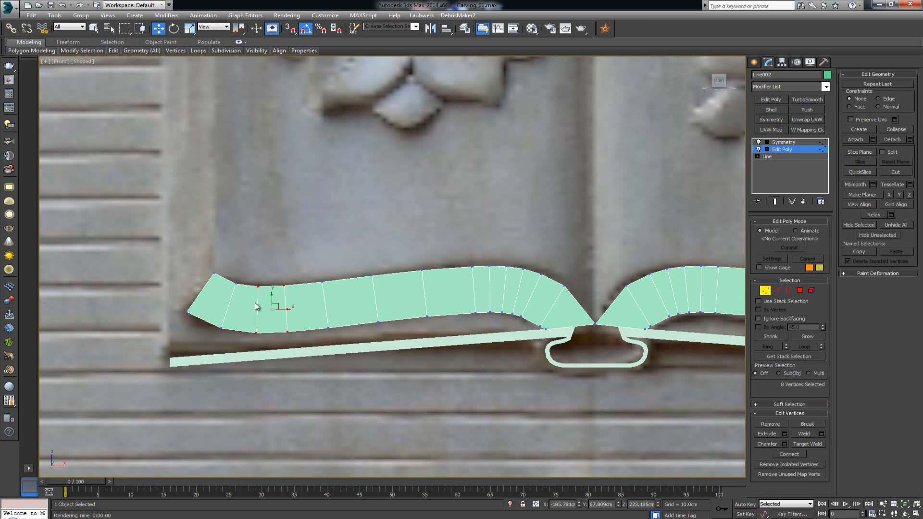
pyautogui.moveTo(166, 353); pyautogui.dragTo(166, 352)
pyautogui.moveTo(245, 296); pyautogui.dragTo(243, 310)
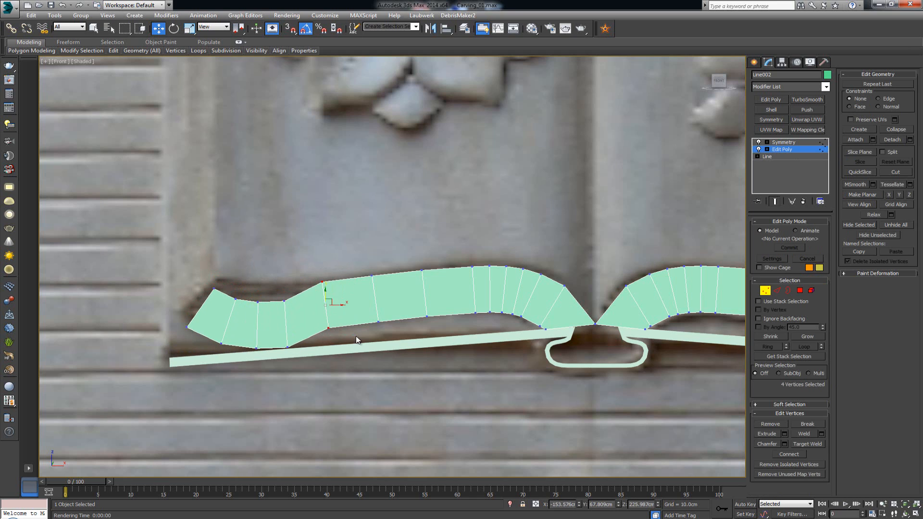
# Lower the next two vertex columns toward the spine by decreasing amounts to smooth the left page block's curve.
pyautogui.moveTo(330, 290)
pyautogui.mouseDown()
pyautogui.moveTo(324, 309)
pyautogui.moveTo(335, 307)
pyautogui.mouseUp()
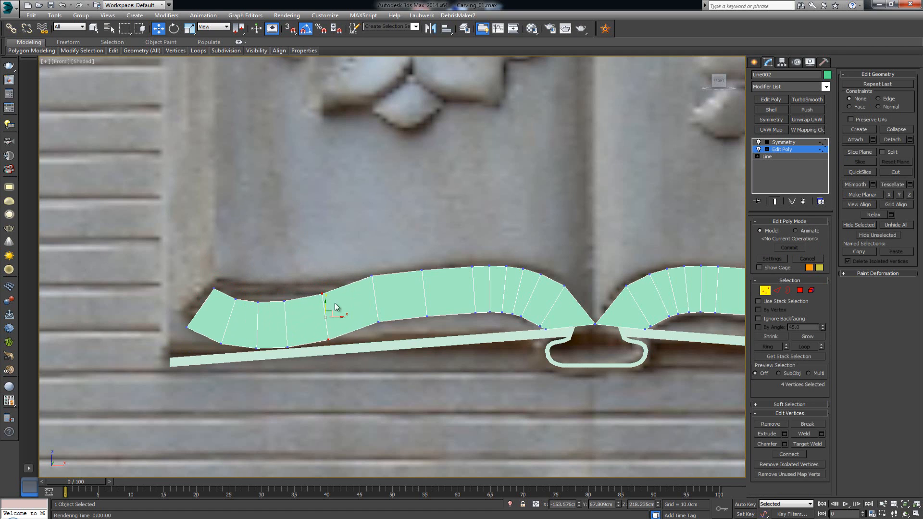
pyautogui.moveTo(370, 275); pyautogui.dragTo(395, 338)
pyautogui.moveTo(376, 288); pyautogui.dragTo(377, 296)
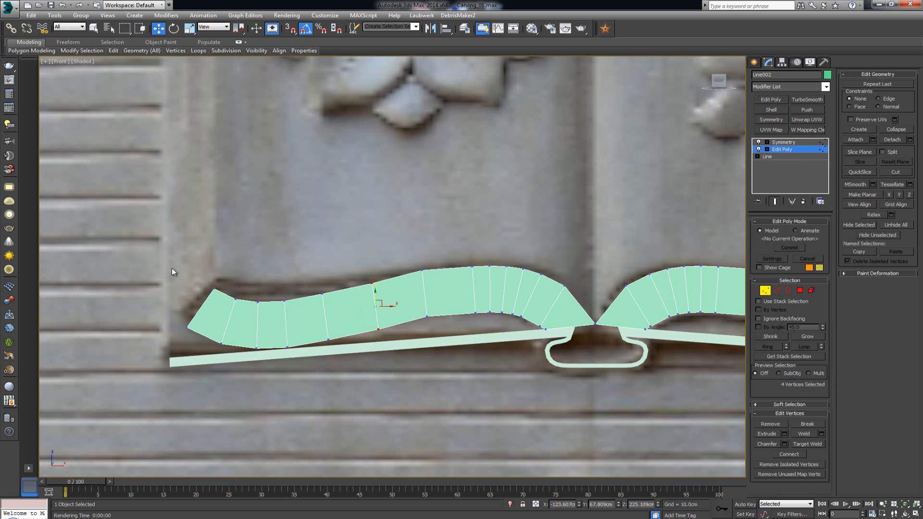
pyautogui.moveTo(172, 268); pyautogui.dragTo(202, 300)
pyautogui.click(326, 244)
pyautogui.hotkey('alt', 'w')
pyautogui.click(535, 372)
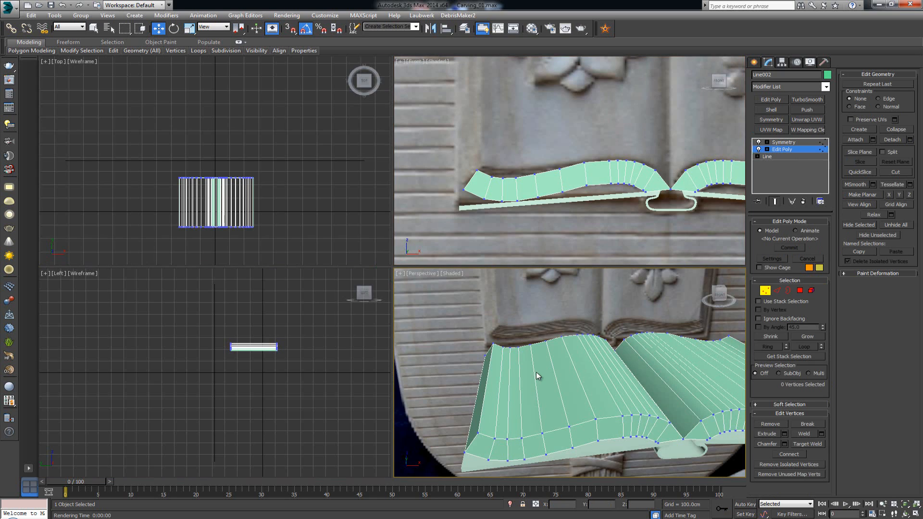
pyautogui.hotkey('alt', 'w')
pyautogui.scroll(-3, 376, 327)
pyautogui.keyDown('alt'); pyautogui.moveTo(427, 325); pyautogui.dragTo(447, 320, button='middle'); pyautogui.keyUp('alt')
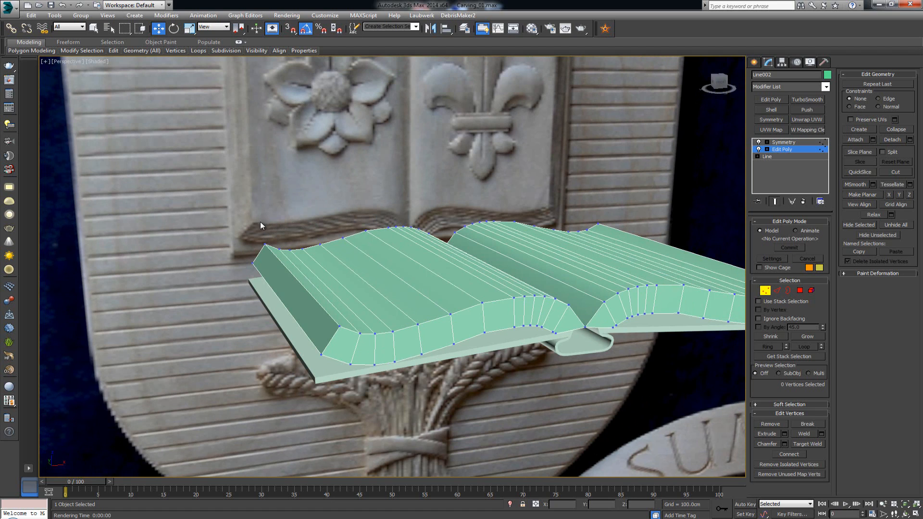
# Ring-select the thickness edges around the left page block's sides and connect them with 9 segments.
pyautogui.press('2')
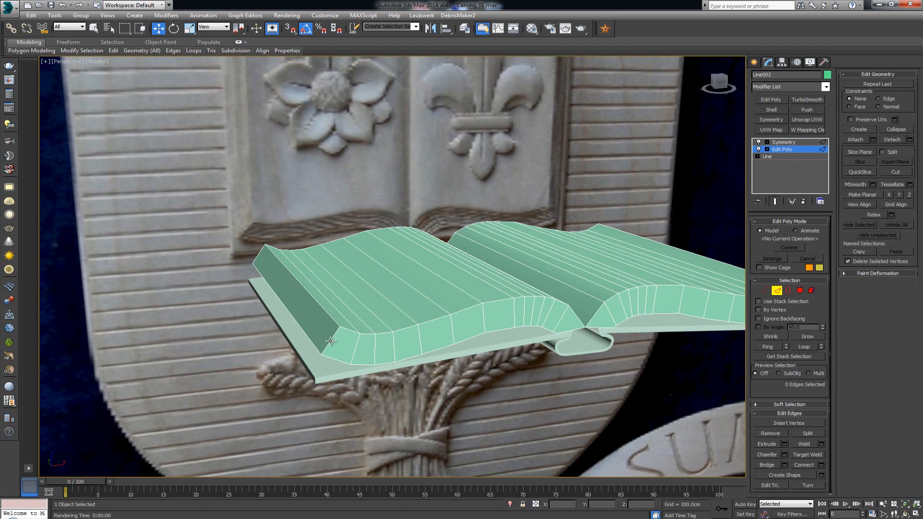
pyautogui.click(331, 338)
pyautogui.moveTo(356, 291); pyautogui.dragTo(355, 252, button='middle')
pyautogui.scroll(2, 356, 252)
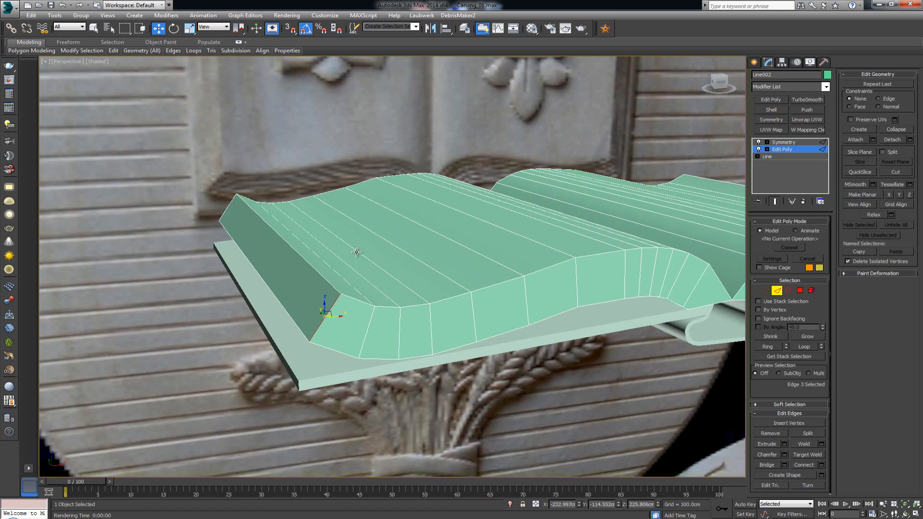
pyautogui.moveTo(368, 283); pyautogui.dragTo(354, 302, button='middle')
pyautogui.hotkey('alt', 'r')
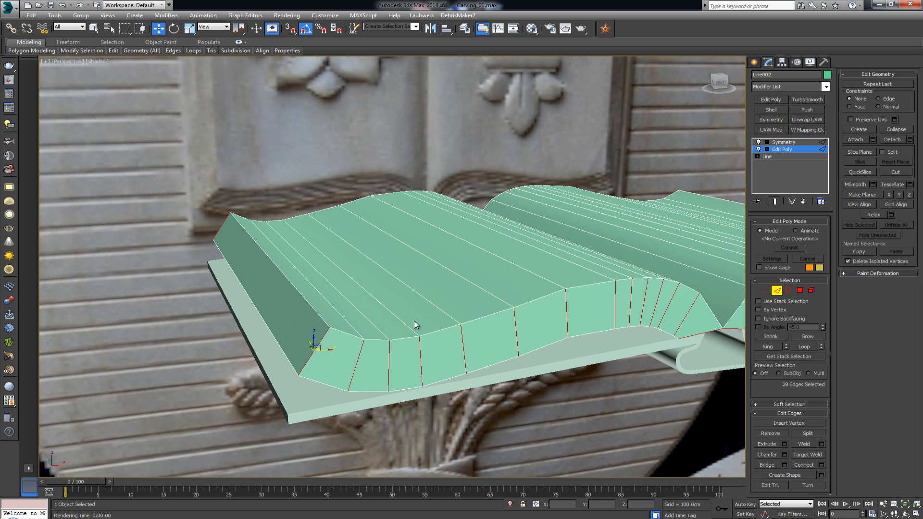
pyautogui.moveTo(414, 321); pyautogui.dragTo(397, 318, button='middle')
pyautogui.click(298, 357)
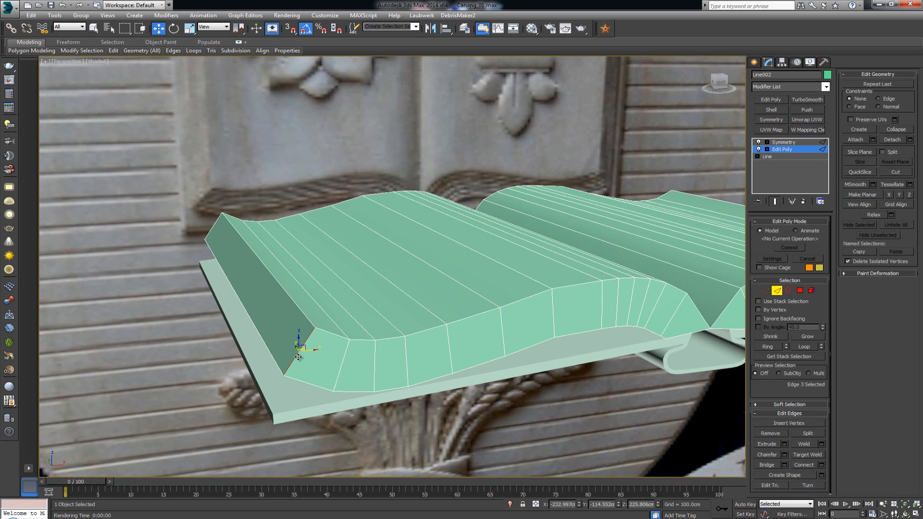
pyautogui.click(768, 346)
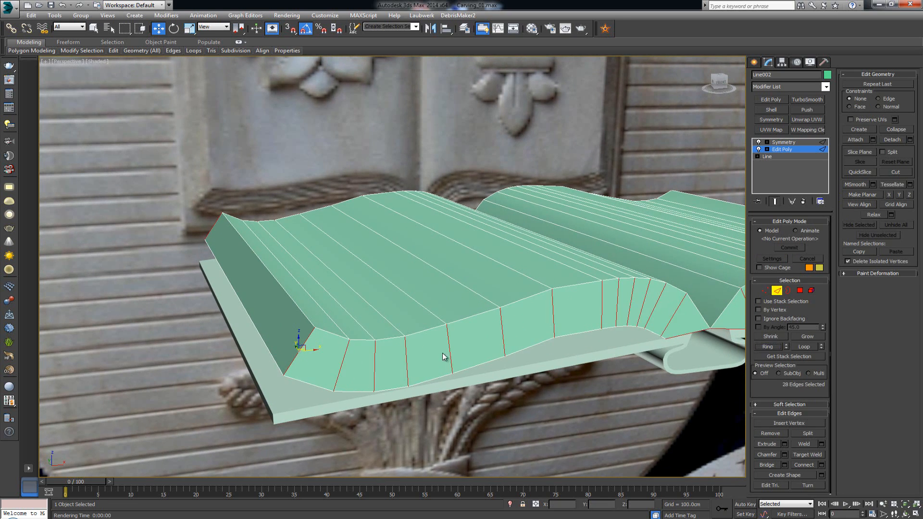
pyautogui.click(821, 465)
pyautogui.moveTo(400, 273); pyautogui.dragTo(400, 273)
pyautogui.click(399, 270)
pyautogui.click(399, 270)
pyautogui.click(399, 270)
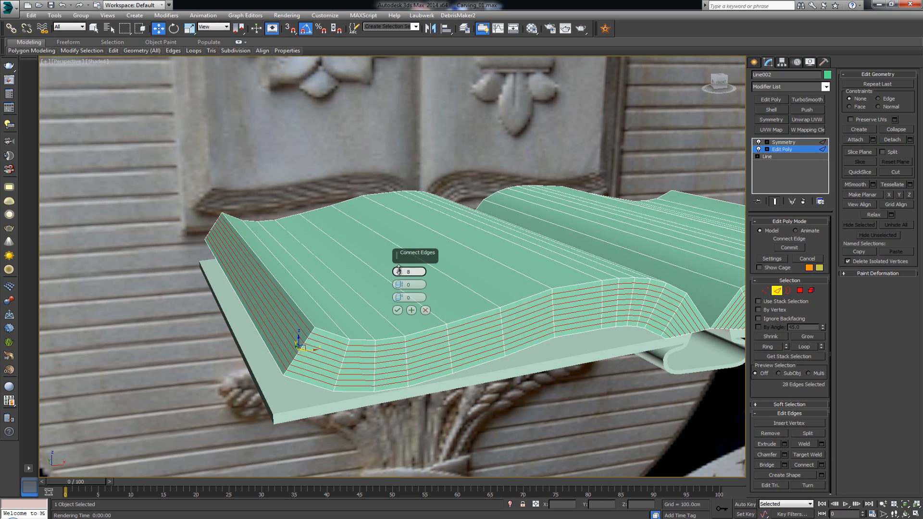
pyautogui.click(399, 270)
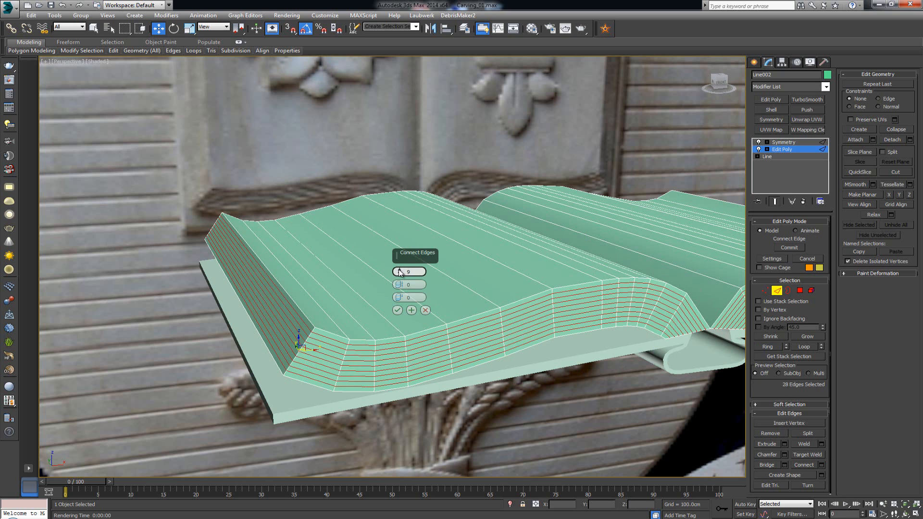
pyautogui.click(397, 310)
pyautogui.scroll(-1, 399, 308)
pyautogui.moveTo(399, 307); pyautogui.dragTo(405, 243, button='middle')
pyautogui.scroll(2, 405, 243)
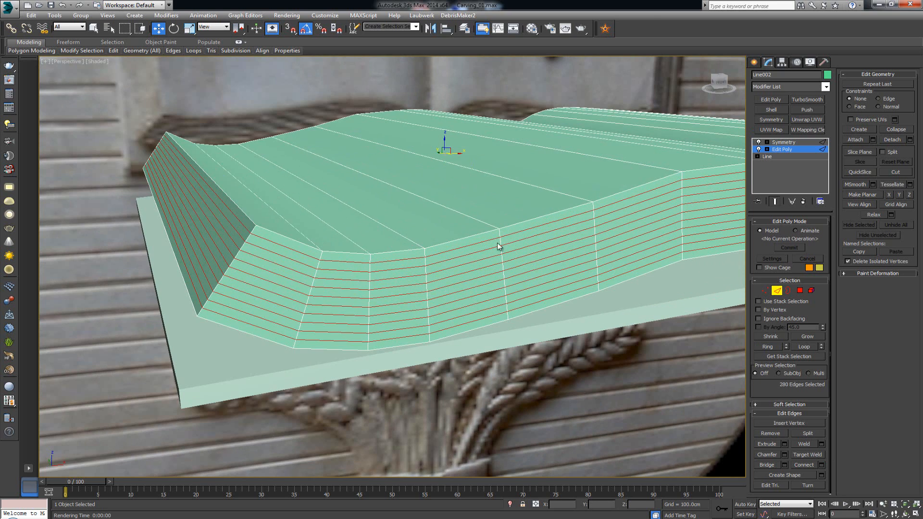
# Extrude the selected page-line edges inward with a height of -3.611 cm and a width of 1.128 cm.
pyautogui.moveTo(498, 245); pyautogui.dragTo(446, 281, button='middle')
pyautogui.scroll(-1, 445, 281)
pyautogui.moveTo(391, 264); pyautogui.dragTo(457, 253, button='middle')
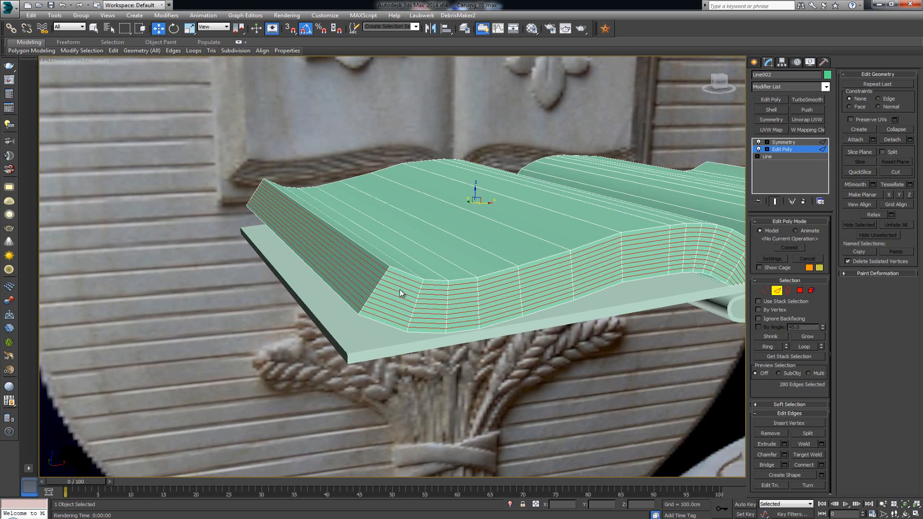
pyautogui.click(785, 445)
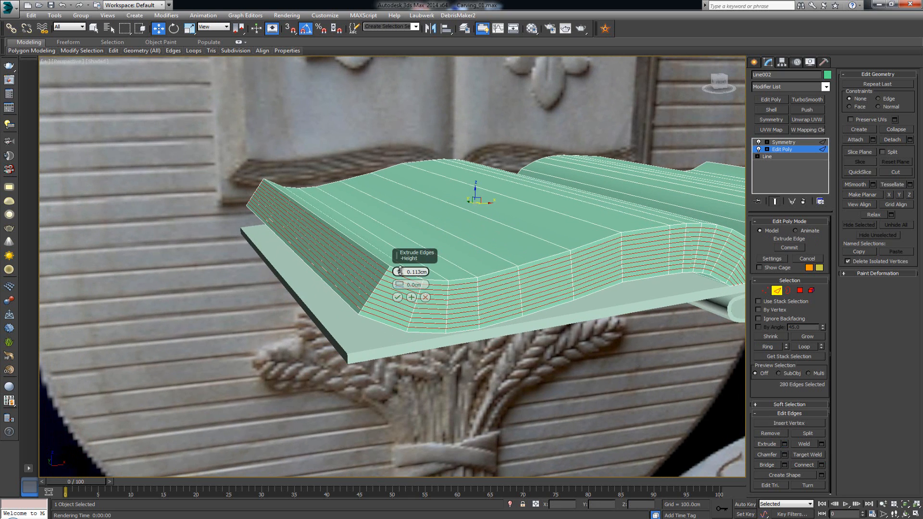
pyautogui.moveTo(400, 273); pyautogui.dragTo(403, 289)
pyautogui.scroll(5, 497, 301)
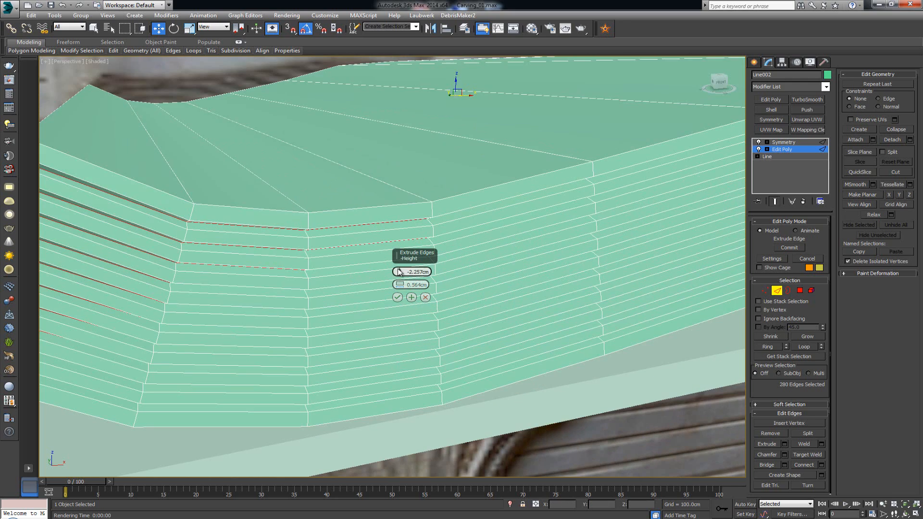
pyautogui.keyDown('alt'); pyautogui.moveTo(245, 213); pyautogui.dragTo(324, 220, button='middle'); pyautogui.keyUp('alt')
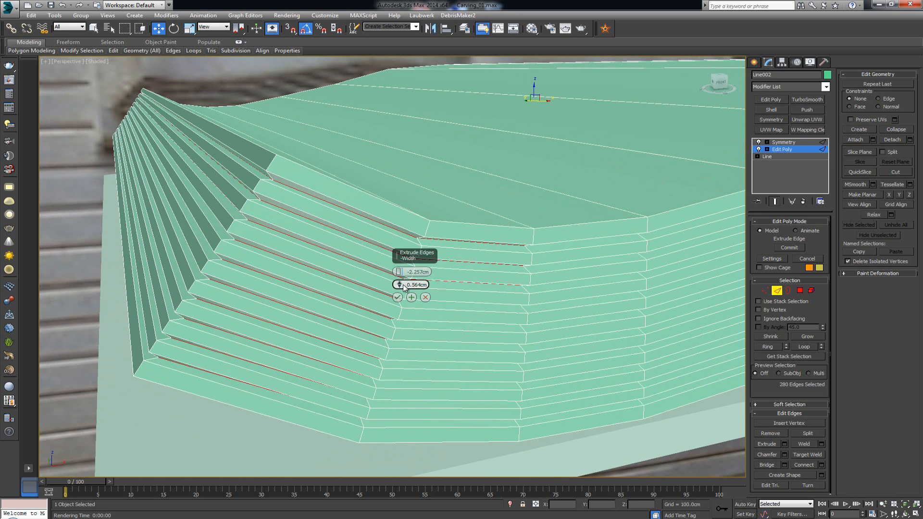
pyautogui.moveTo(398, 285); pyautogui.dragTo(400, 280)
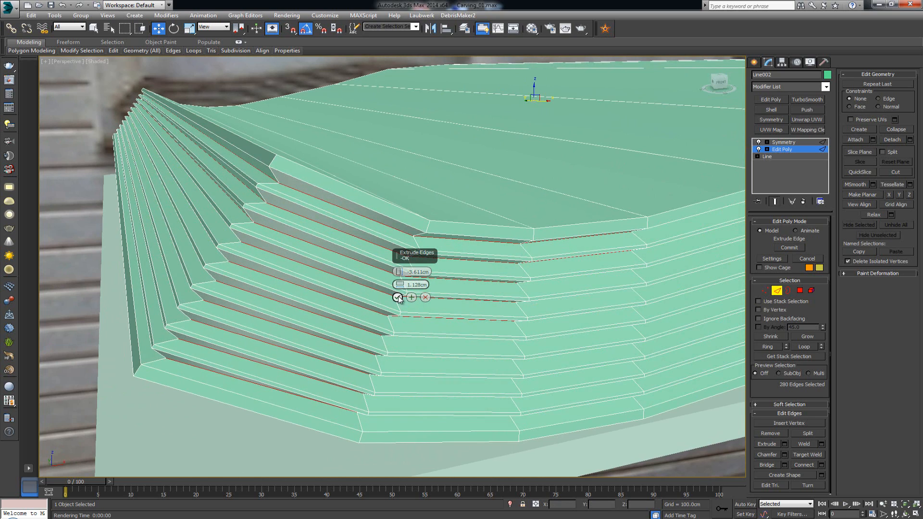
pyautogui.click(397, 297)
pyautogui.keyDown('alt'); pyautogui.moveTo(446, 265); pyautogui.dragTo(688, 305, button='middle'); pyautogui.keyUp('alt')
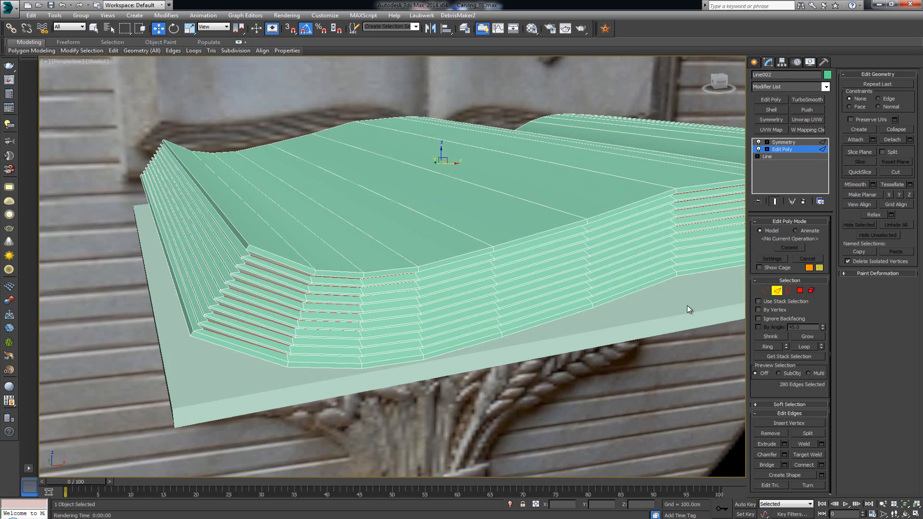
# Use Swift Loop to add support loops close to the outer side edge and front edge of the left page block.
pyautogui.click(777, 291)
pyautogui.keyDown('alt'); pyautogui.moveTo(432, 278); pyautogui.dragTo(422, 285, button='middle'); pyautogui.keyUp('alt')
pyautogui.keyDown('alt'); pyautogui.moveTo(307, 289); pyautogui.dragTo(342, 255, button='middle'); pyautogui.keyUp('alt')
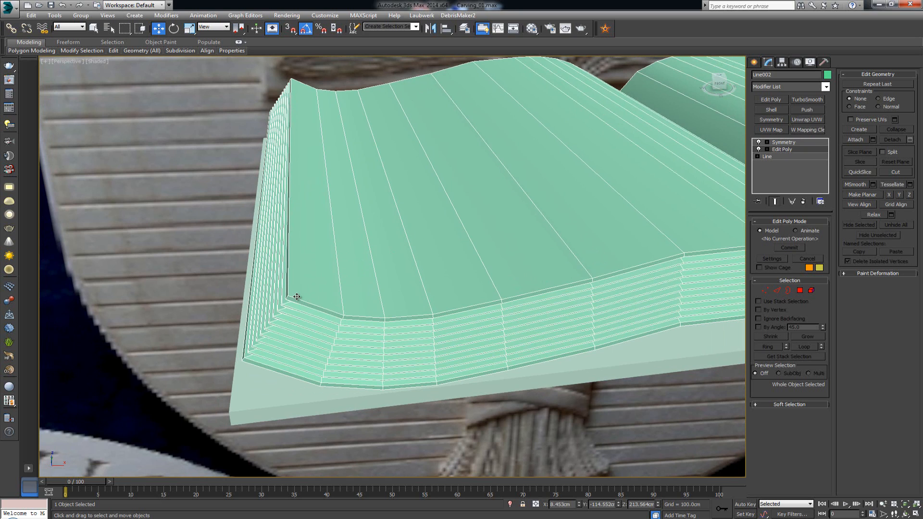
pyautogui.hotkey('alt', 's')
pyautogui.press('w')
pyautogui.click(237, 43)
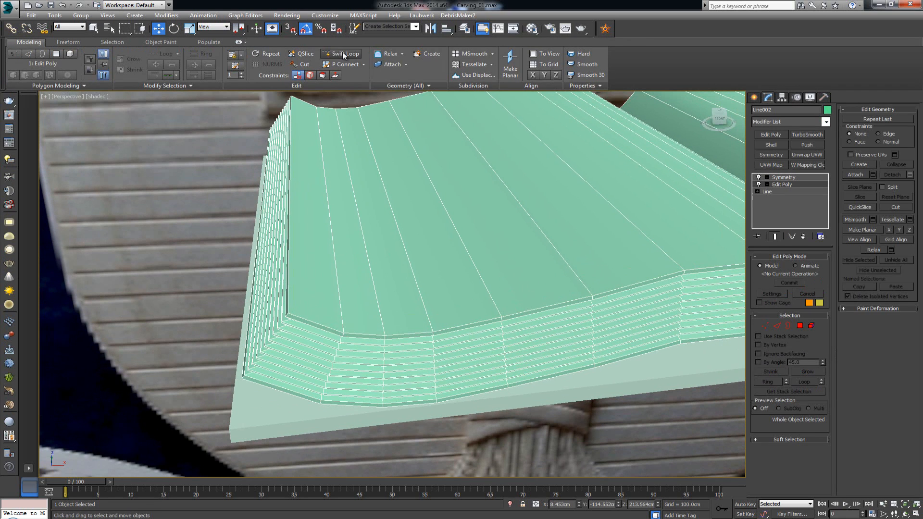
pyautogui.click(341, 53)
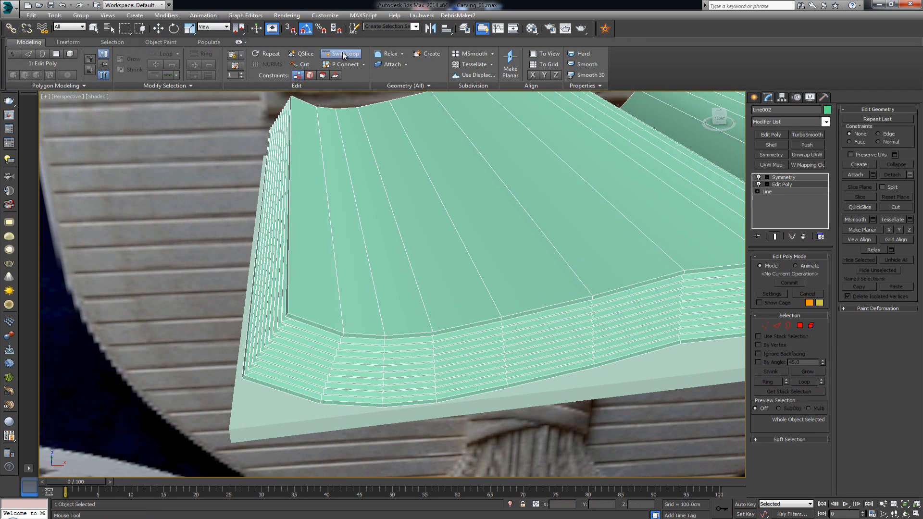
pyautogui.click(293, 314)
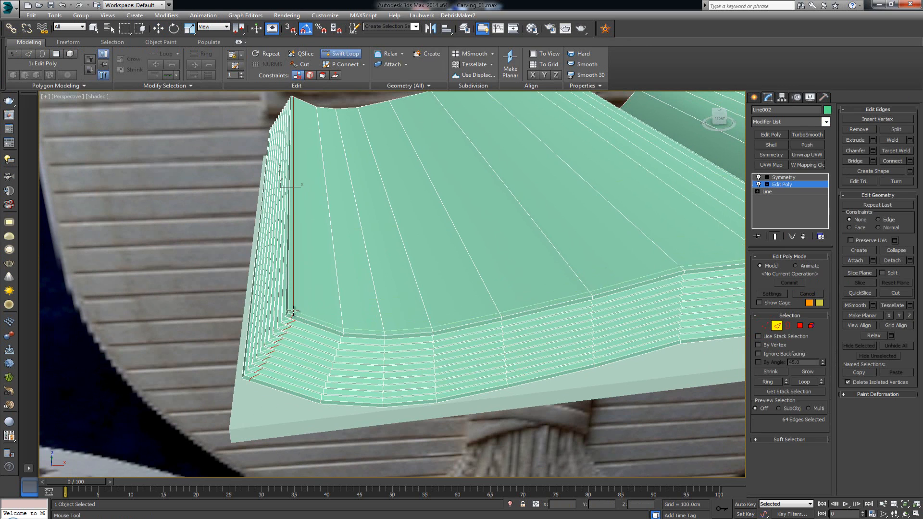
pyautogui.click(292, 312)
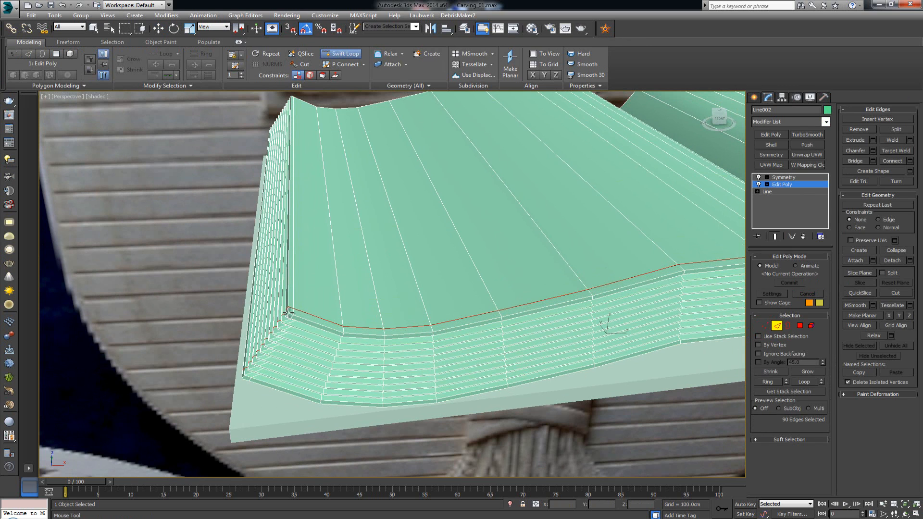
# Add another support loop close to the back edge of the left page block.
pyautogui.keyDown('alt'); pyautogui.moveTo(313, 216); pyautogui.dragTo(367, 292, button='middle'); pyautogui.keyUp('alt')
pyautogui.scroll(-3, 309, 220)
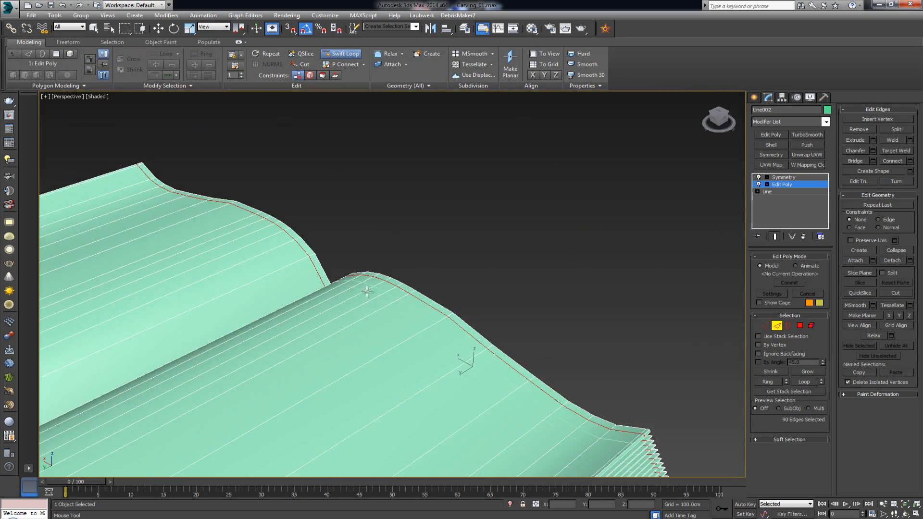
pyautogui.scroll(-10, 326, 332)
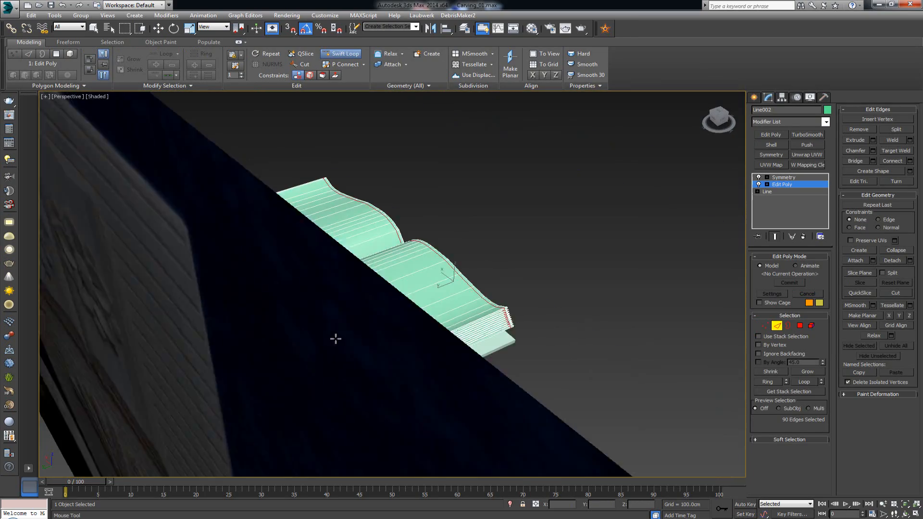
pyautogui.keyDown('alt'); pyautogui.moveTo(336, 339); pyautogui.dragTo(346, 301, button='middle'); pyautogui.keyUp('alt')
pyautogui.scroll(4, 346, 301)
pyautogui.keyDown('alt'); pyautogui.moveTo(303, 338); pyautogui.dragTo(353, 318, button='middle'); pyautogui.keyUp('alt')
pyautogui.scroll(3, 353, 320)
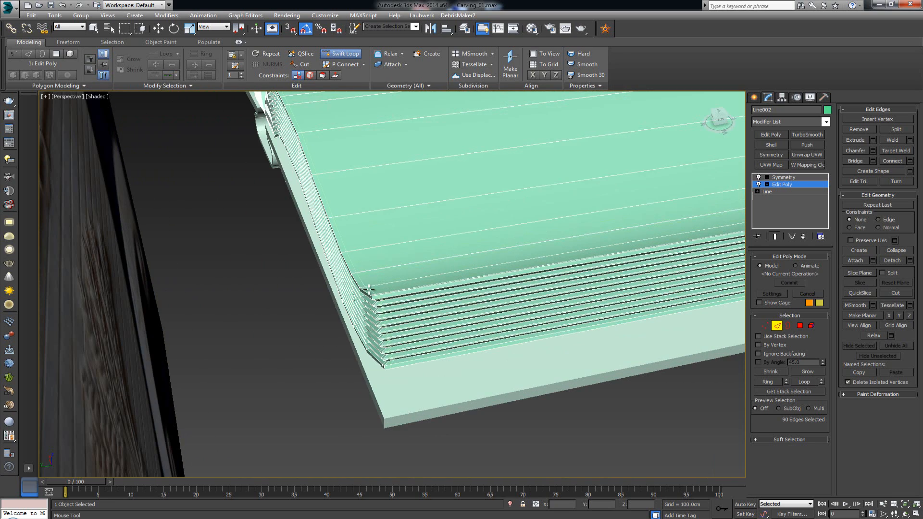
pyautogui.click(369, 290)
# Add a support loop along the left page block right beside the spine crease and finish Swift Loop.
pyautogui.keyDown('alt'); pyautogui.moveTo(410, 259); pyautogui.dragTo(300, 264, button='middle'); pyautogui.keyUp('alt')
pyautogui.moveTo(441, 322); pyautogui.dragTo(364, 184, button='middle')
pyautogui.scroll(-5, 364, 184)
pyautogui.moveTo(339, 319); pyautogui.dragTo(406, 253, button='middle')
pyautogui.scroll(4, 406, 253)
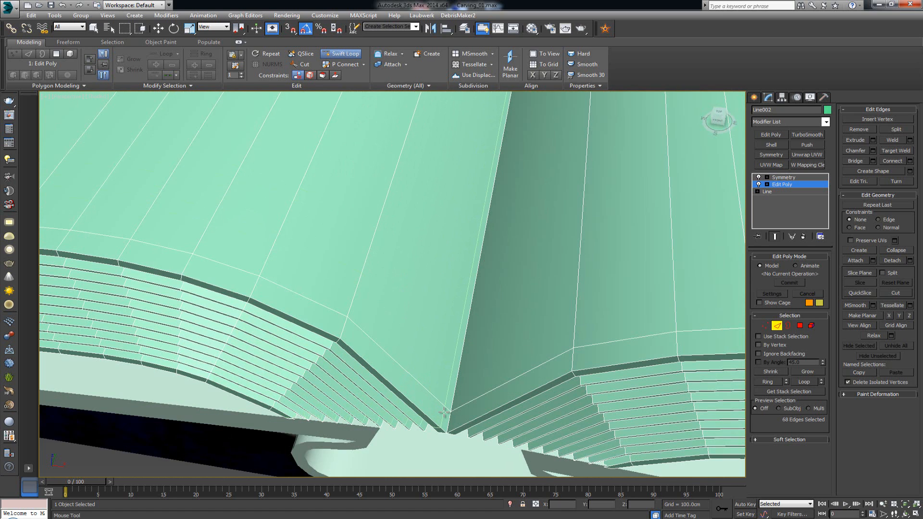
pyautogui.click(444, 412)
pyautogui.rightClick(445, 416)
# Leave edge editing and apply a TurboSmooth modifier above the page block's Symmetry modifier.
pyautogui.moveTo(444, 416); pyautogui.dragTo(440, 368, button='middle')
pyautogui.scroll(-5, 439, 368)
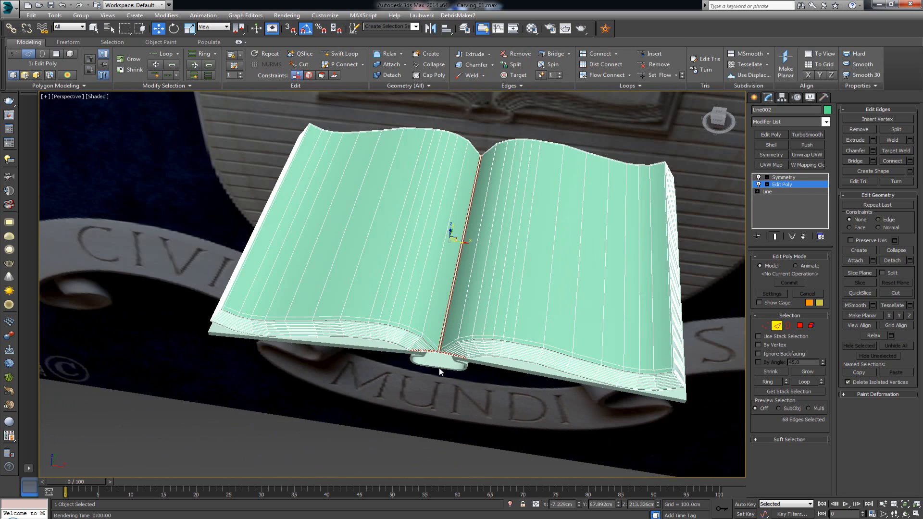
pyautogui.click(391, 407)
pyautogui.click(777, 326)
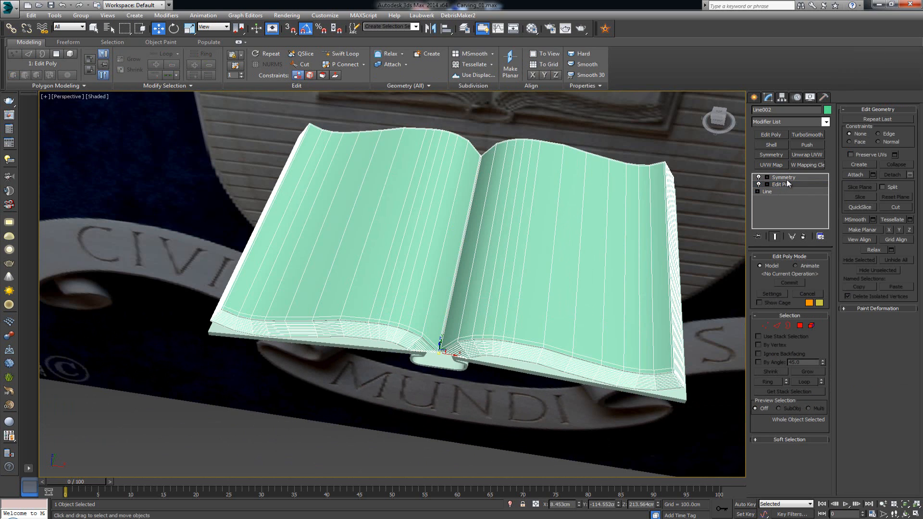
pyautogui.click(785, 177)
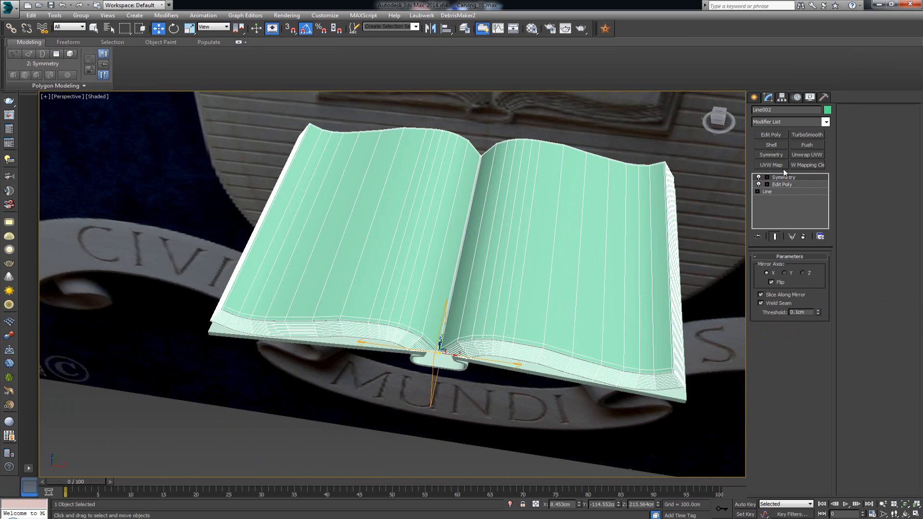
pyautogui.click(805, 135)
# Examine the smoothed page block and its side grooves against the carved book in the reference image.
pyautogui.click(437, 402)
pyautogui.scroll(5, 411, 367)
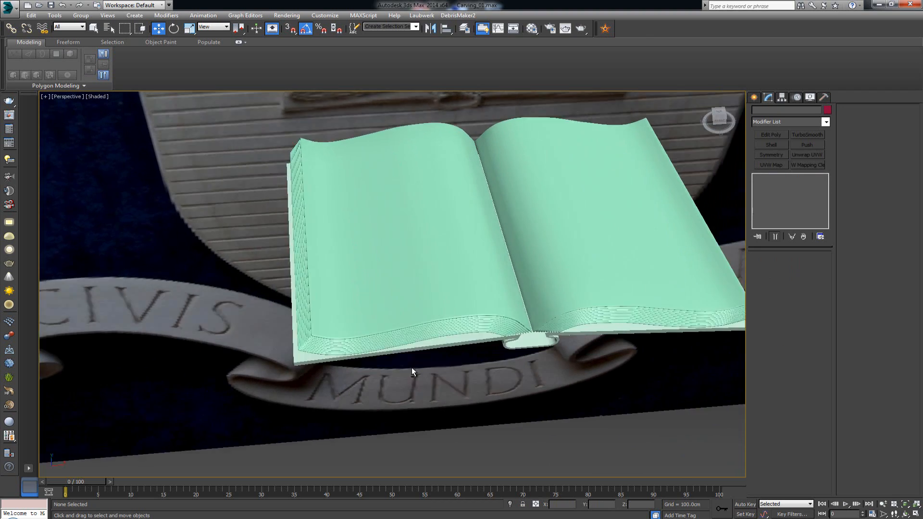
pyautogui.click(427, 228)
pyautogui.press('z')
pyautogui.keyDown('alt'); pyautogui.moveTo(424, 296); pyautogui.dragTo(423, 277, button='middle'); pyautogui.keyUp('alt')
pyautogui.click(562, 248)
pyautogui.scroll(6, 433, 296)
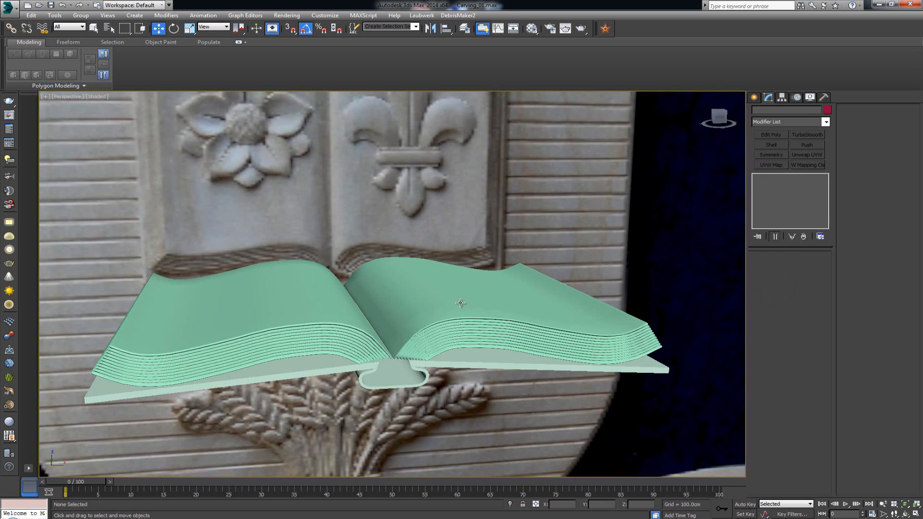
pyautogui.scroll(-3, 405, 284)
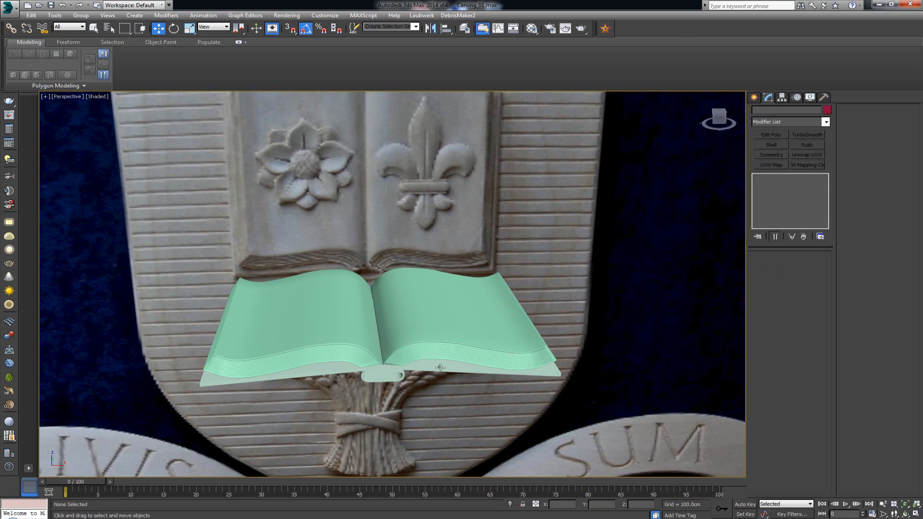
# Select the page block and cover together and rotate them upright so the open pages face the front.
pyautogui.moveTo(403, 343); pyautogui.dragTo(403, 342)
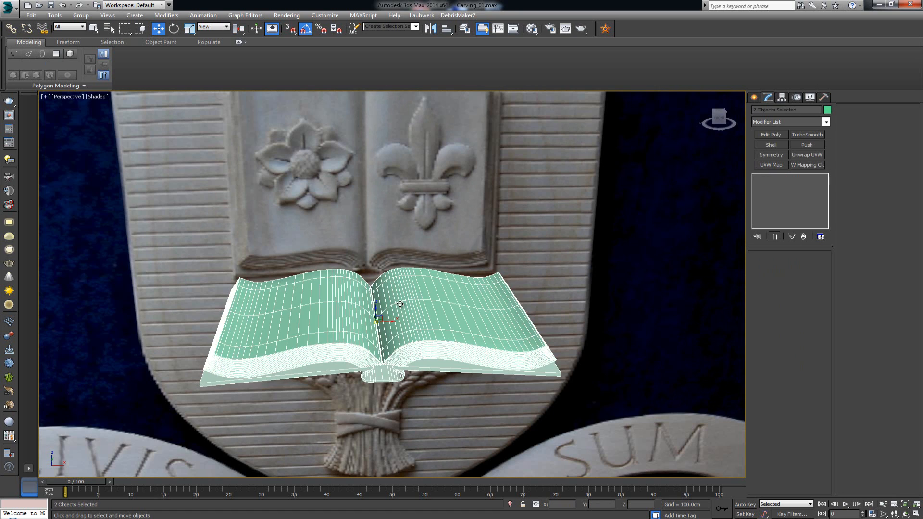
pyautogui.moveTo(400, 304)
pyautogui.keyDown('alt'); pyautogui.mouseDown(button='middle')
pyautogui.moveTo(427, 309)
pyautogui.moveTo(390, 306)
pyautogui.mouseUp(button='middle'); pyautogui.keyUp('alt')
pyautogui.press('e')
pyautogui.moveTo(379, 316); pyautogui.dragTo(393, 354)
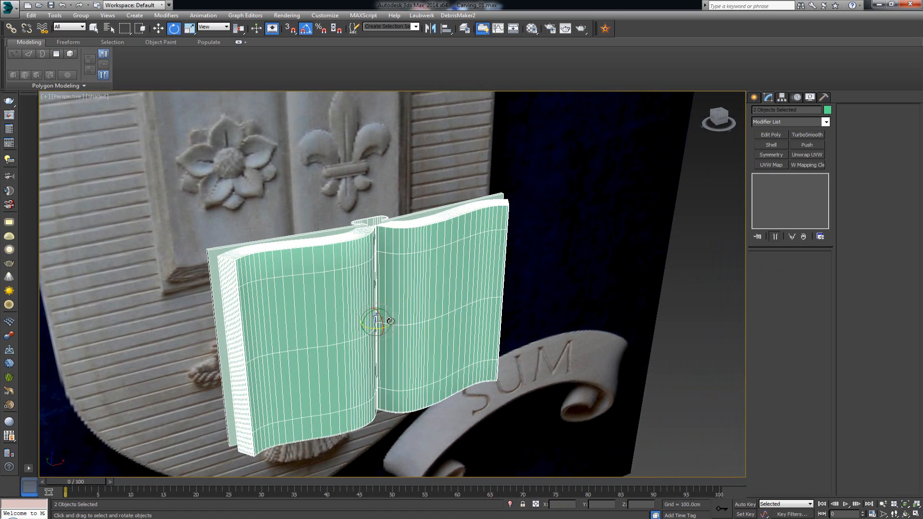
# In the front view, raise the book until it lies over the carved book in the reference image.
pyautogui.hotkey('alt', 'w')
pyautogui.scroll(-4, 492, 251)
pyautogui.scroll(-2, 492, 252)
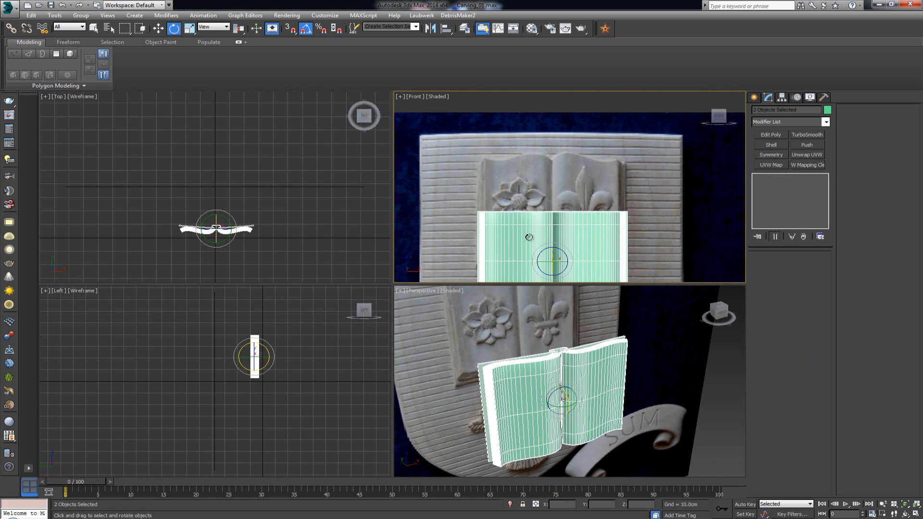
pyautogui.press('w')
pyautogui.moveTo(552, 249); pyautogui.dragTo(558, 203)
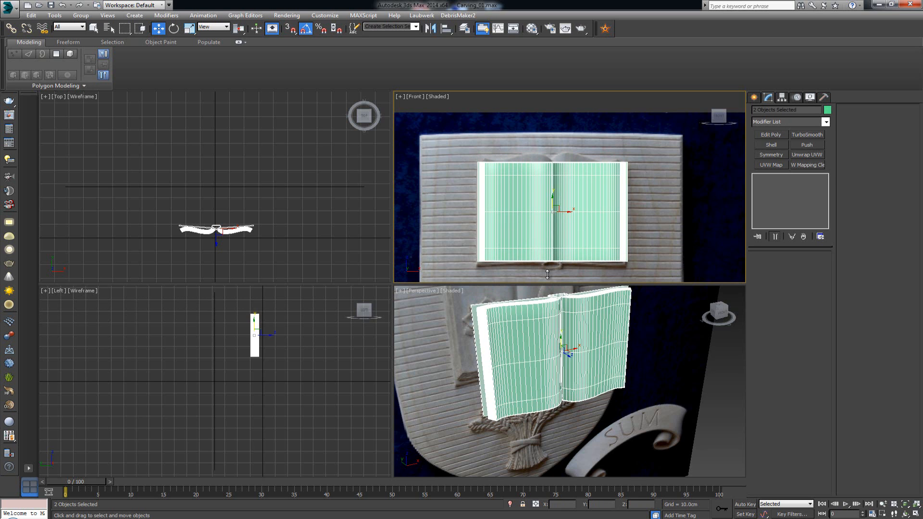
# Compare the repositioned book with the carved reference book in the front and perspective views.
pyautogui.rightClick(555, 345)
pyautogui.hotkey('alt', 'w')
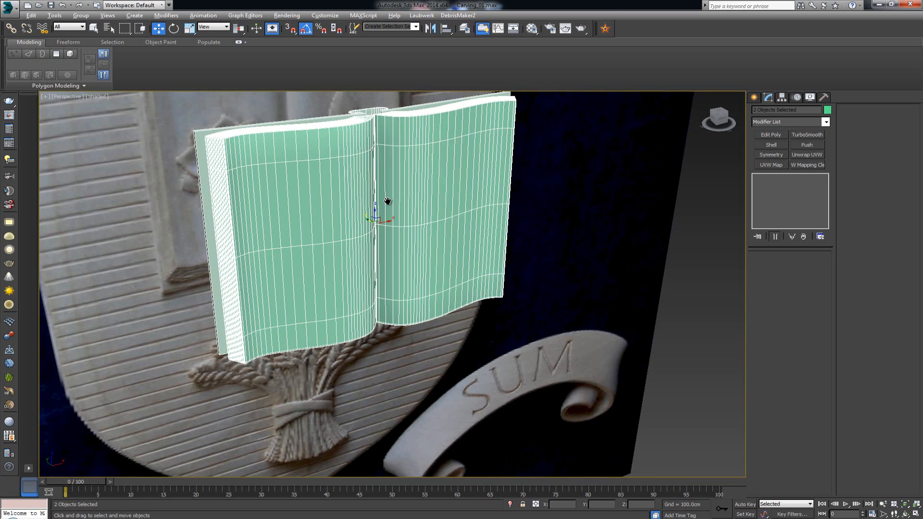
pyautogui.moveTo(387, 201); pyautogui.dragTo(438, 310, button='middle')
pyautogui.scroll(-5, 380, 175)
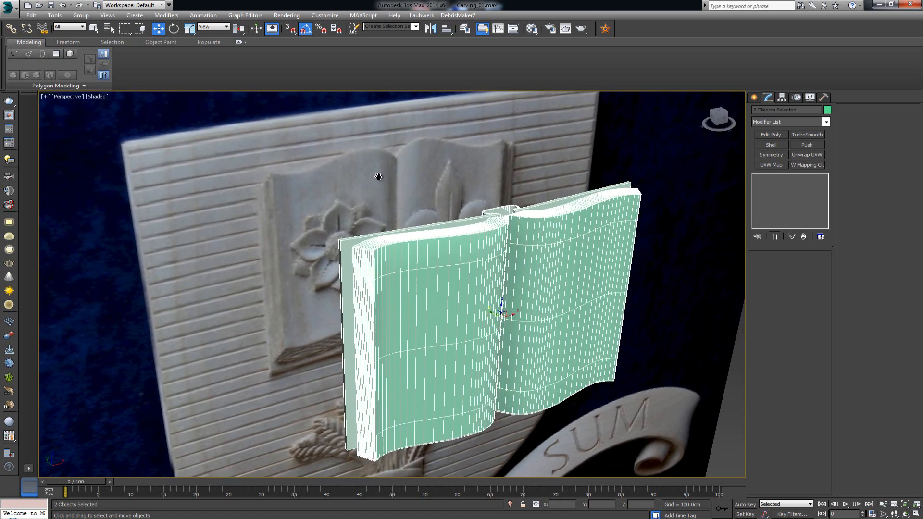
pyautogui.hotkey('alt', 'w')
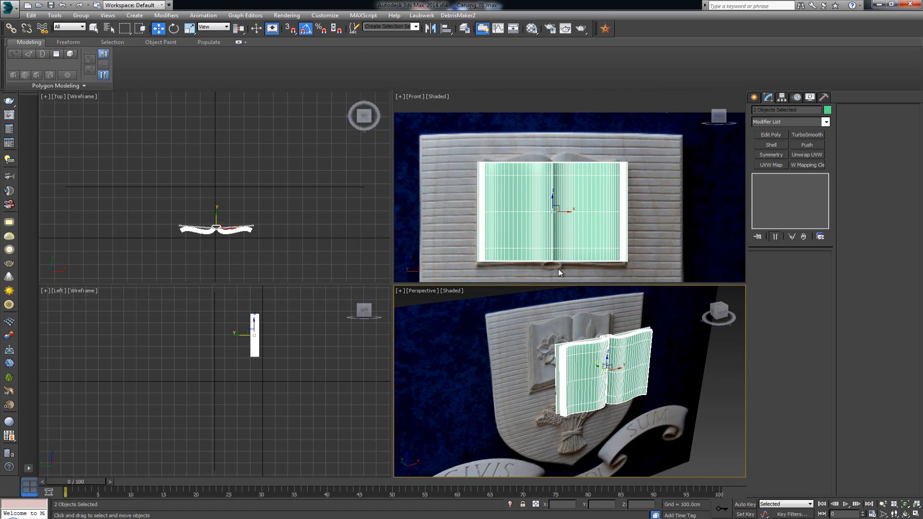
pyautogui.click(651, 245)
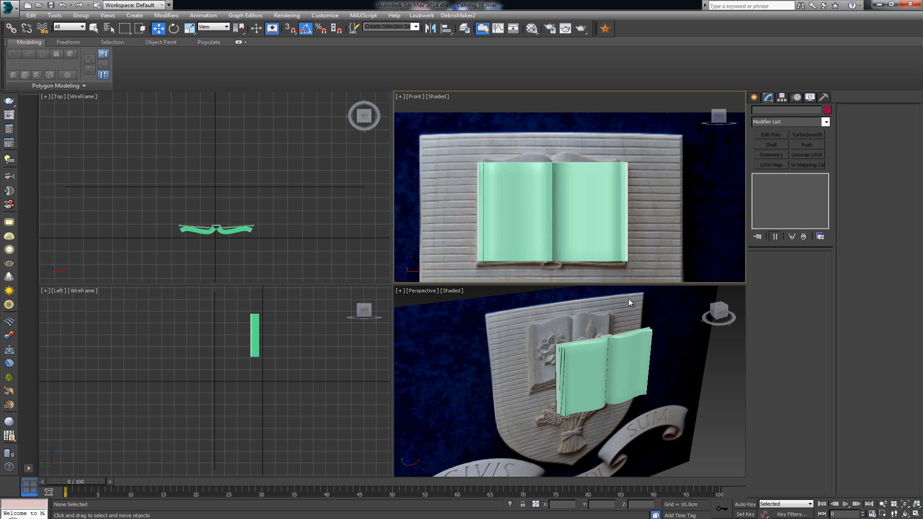
pyautogui.click(600, 210)
pyautogui.click(608, 313)
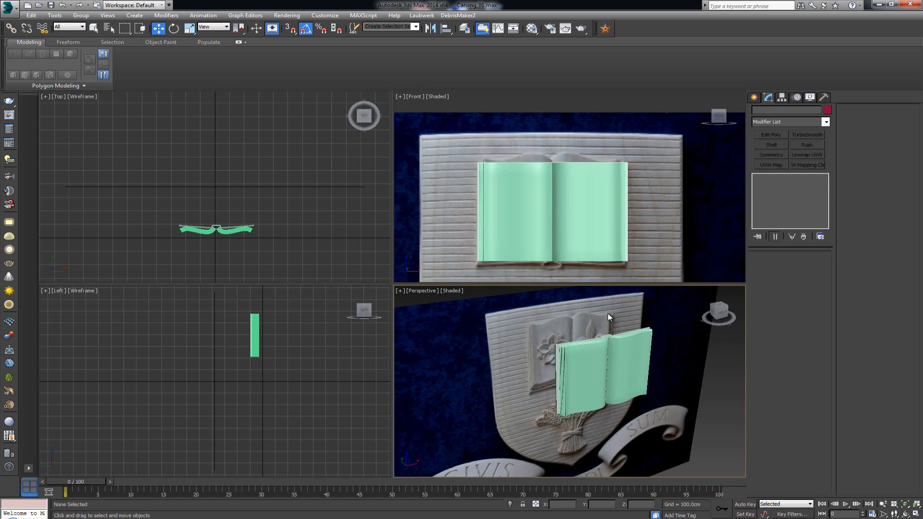
pyautogui.hotkey('alt', 'w')
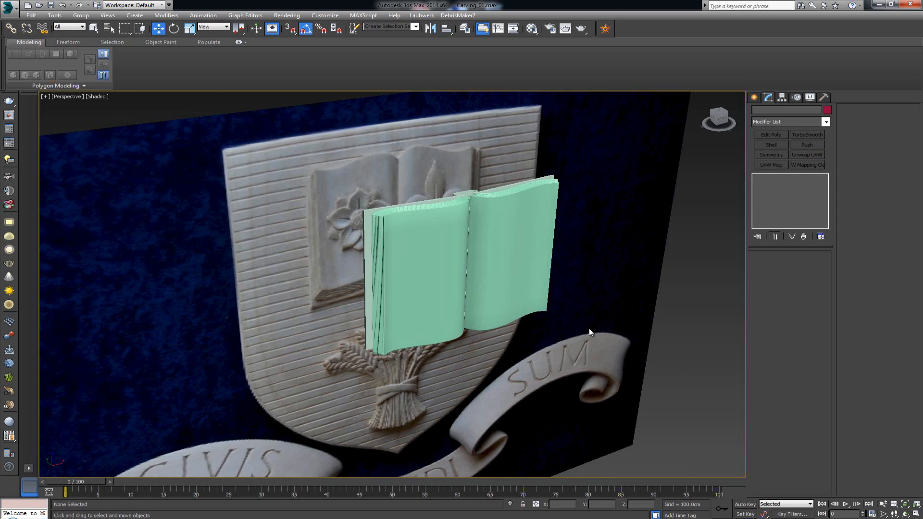
# Examine the upright book's curvature, grooved page edges and offset from the reference image from several angles.
pyautogui.keyDown('alt'); pyautogui.moveTo(438, 291); pyautogui.dragTo(451, 294, button='middle'); pyautogui.keyUp('alt')
pyautogui.scroll(3, 426, 214)
pyautogui.moveTo(426, 214); pyautogui.dragTo(350, 242, button='middle')
pyautogui.scroll(2, 428, 224)
pyautogui.scroll(-2, 350, 249)
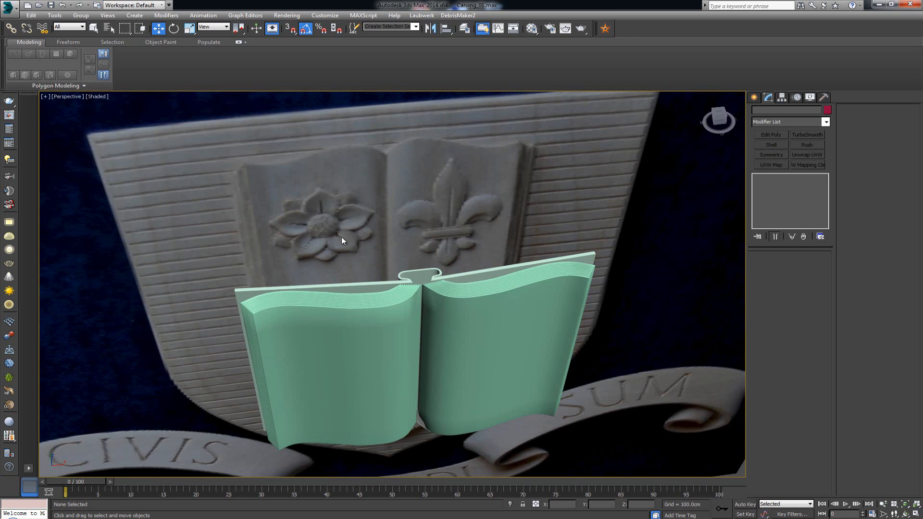
pyautogui.keyDown('alt'); pyautogui.moveTo(321, 230); pyautogui.dragTo(356, 230, button='middle'); pyautogui.keyUp('alt')
pyautogui.scroll(-2, 356, 230)
pyautogui.click(400, 278)
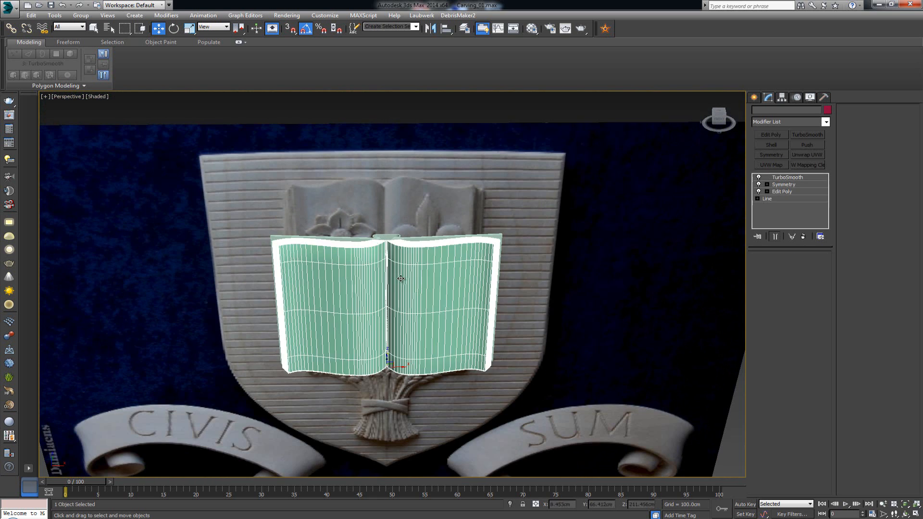
pyautogui.click(417, 166)
pyautogui.keyDown('alt'); pyautogui.moveTo(417, 167); pyautogui.dragTo(468, 191, button='middle'); pyautogui.keyUp('alt')
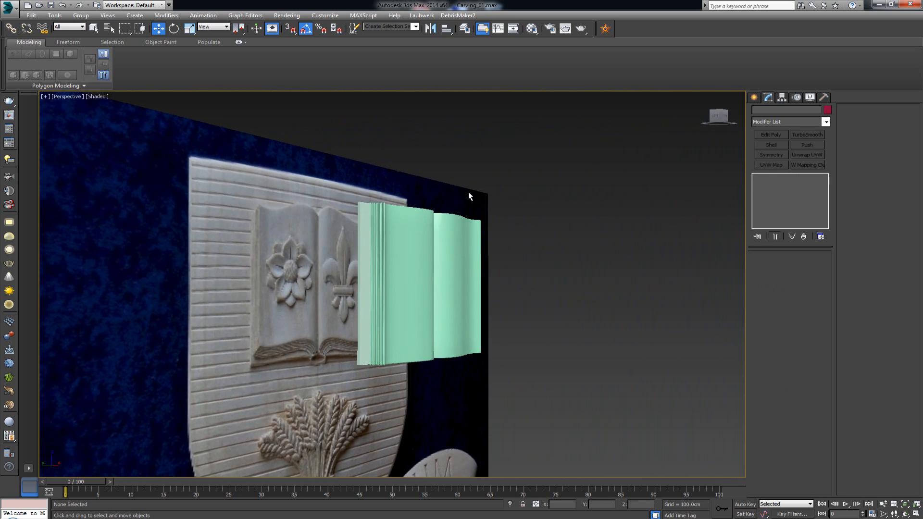
pyautogui.keyDown('alt'); pyautogui.moveTo(326, 361); pyautogui.dragTo(294, 353, button='middle'); pyautogui.keyUp('alt')
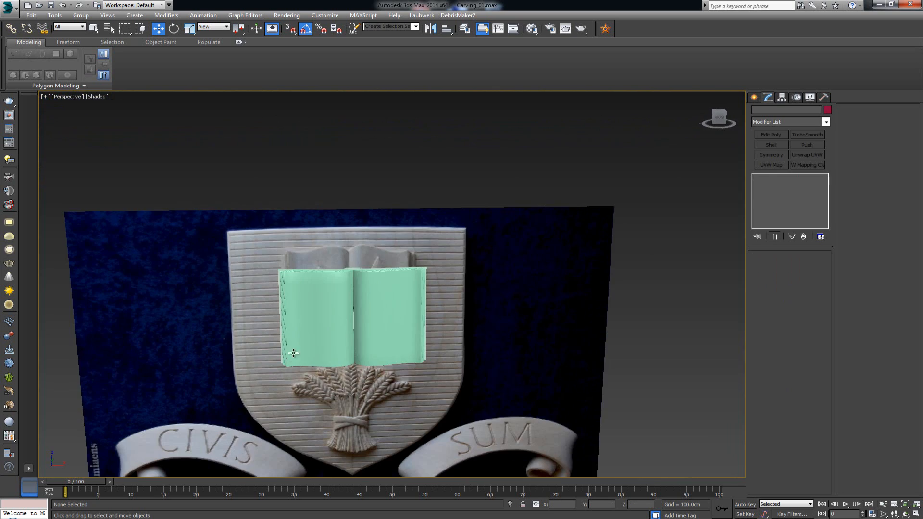